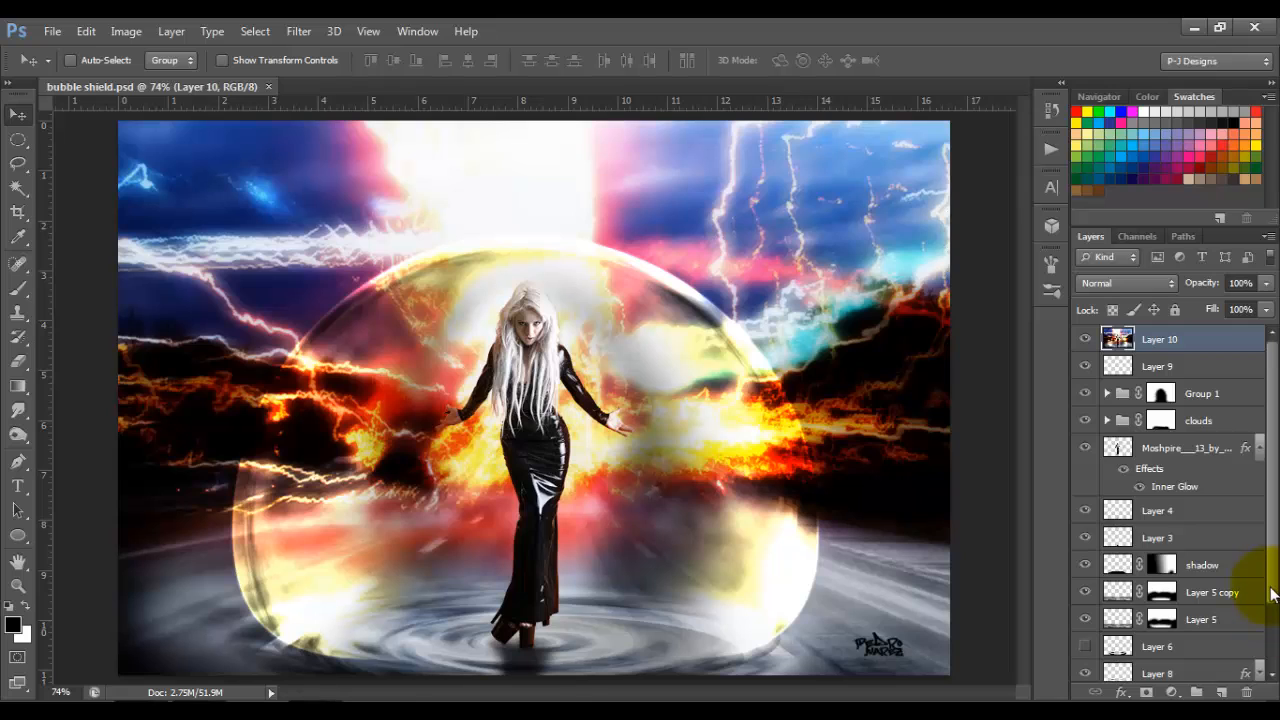
# Step: Isolate Layer 7 to view the background composite, and restore the visibility of the other layers
pyautogui.scroll(-3, 1266, 590)
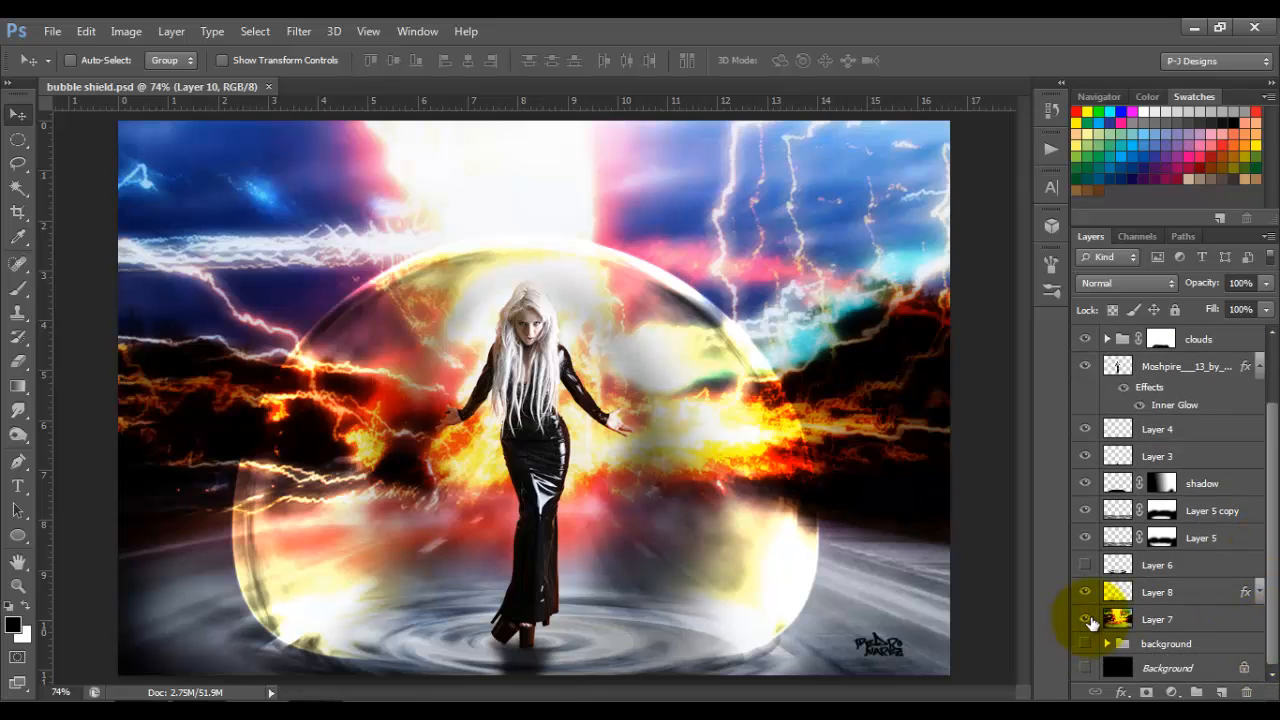
pyautogui.keyDown('alt'); pyautogui.click(1086, 620); pyautogui.keyUp('alt')
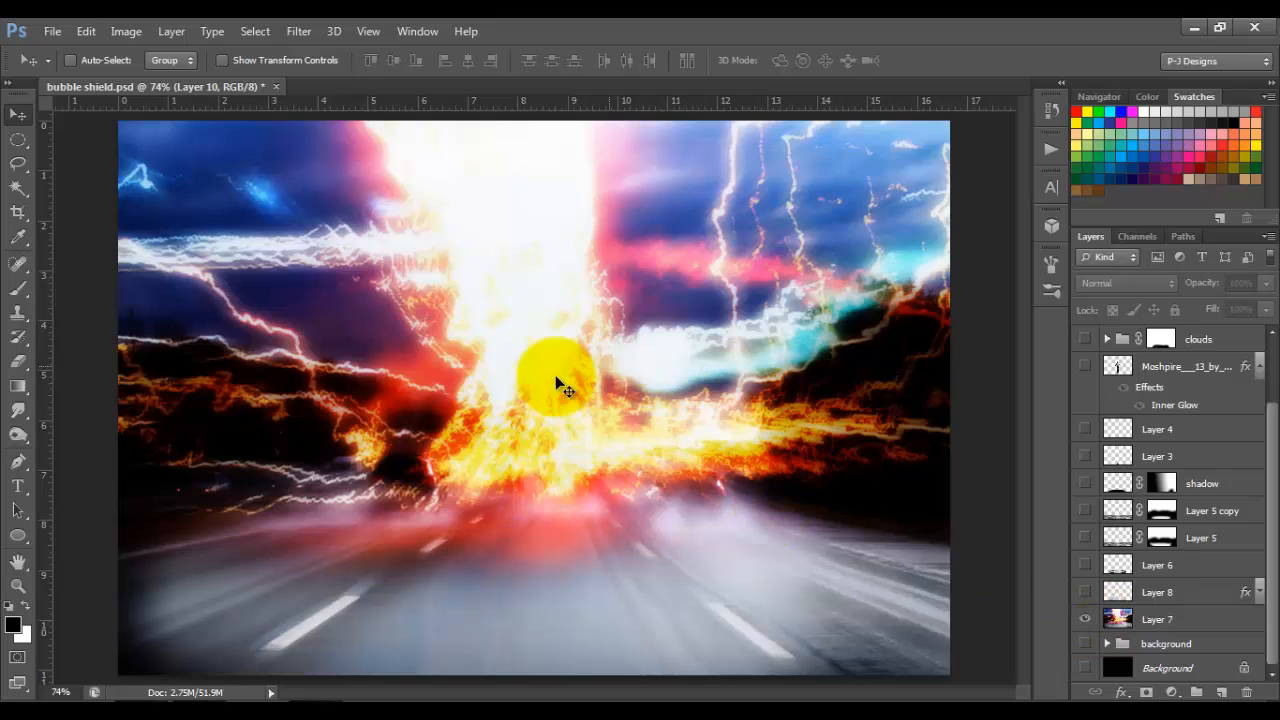
pyautogui.keyDown('alt'); pyautogui.click(1086, 620); pyautogui.keyUp('alt')
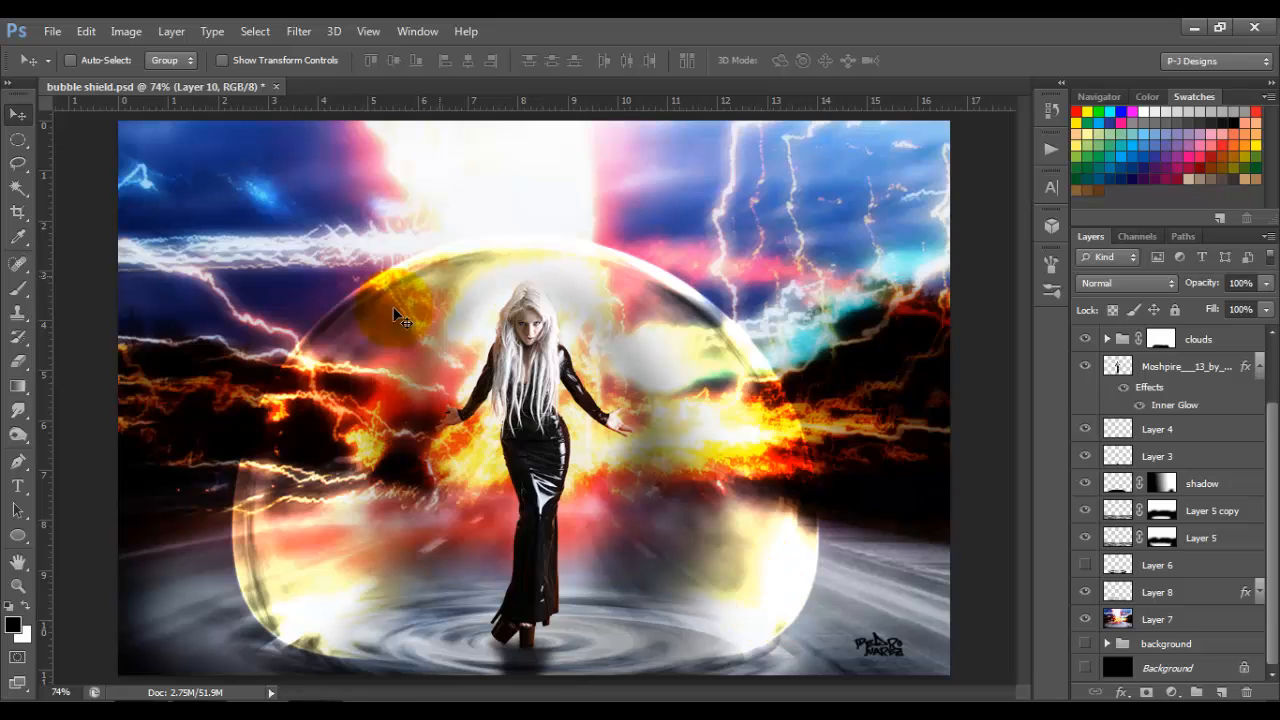
pyautogui.moveTo(290, 548); pyautogui.dragTo(637, 406)
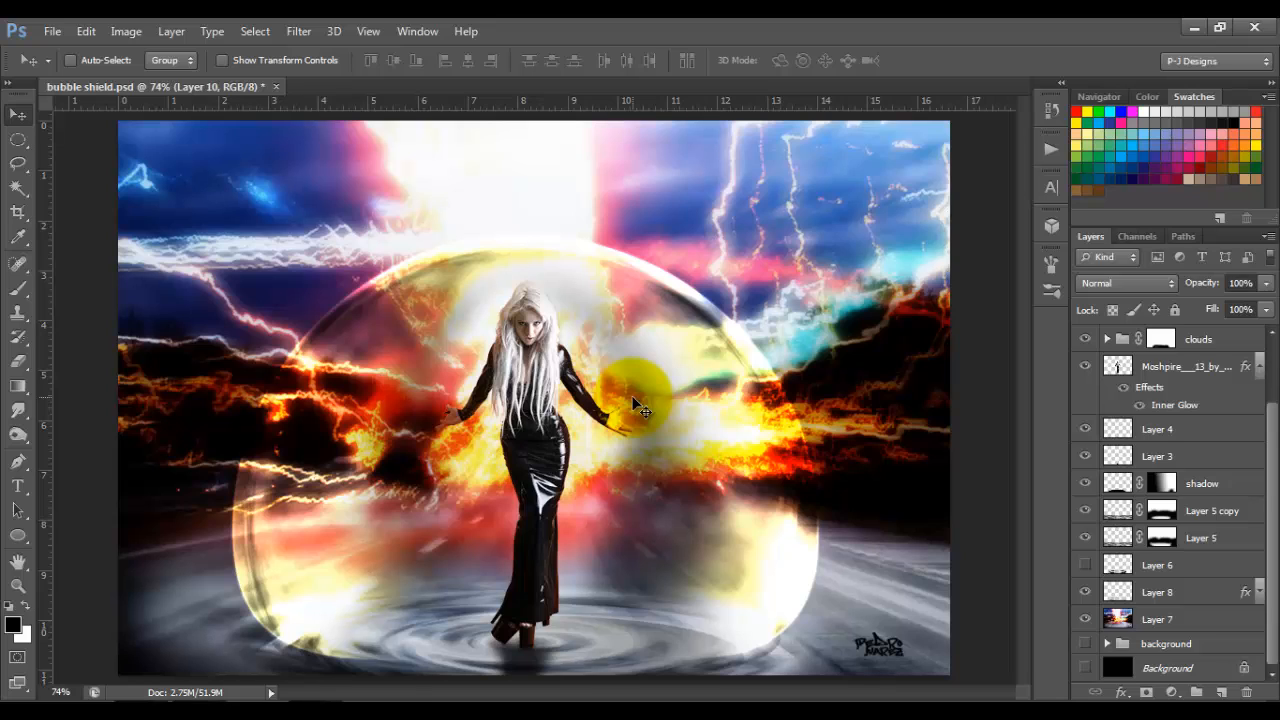
# Step: Close bubble shield.psd without saving the changes
pyautogui.click(276, 87)
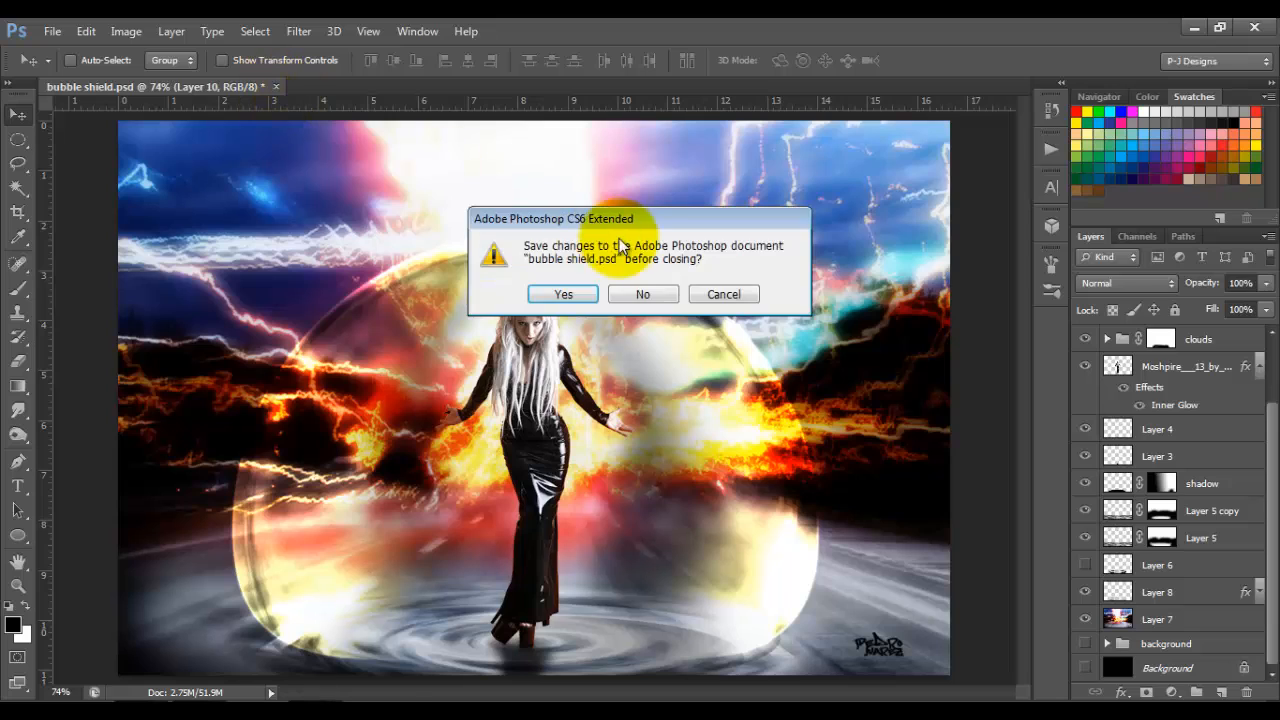
pyautogui.click(643, 295)
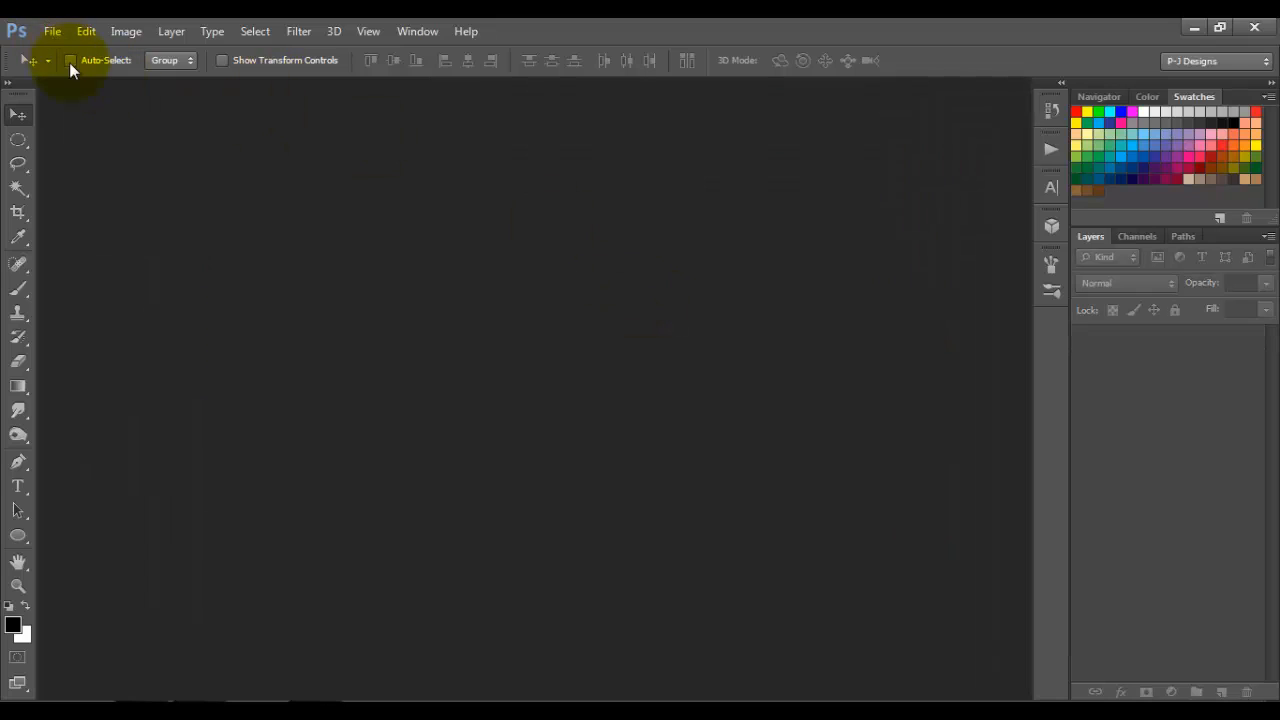
# Step: Create a new 1200 × 800 pixel RGB document and fill its background with black
pyautogui.click(52, 31)
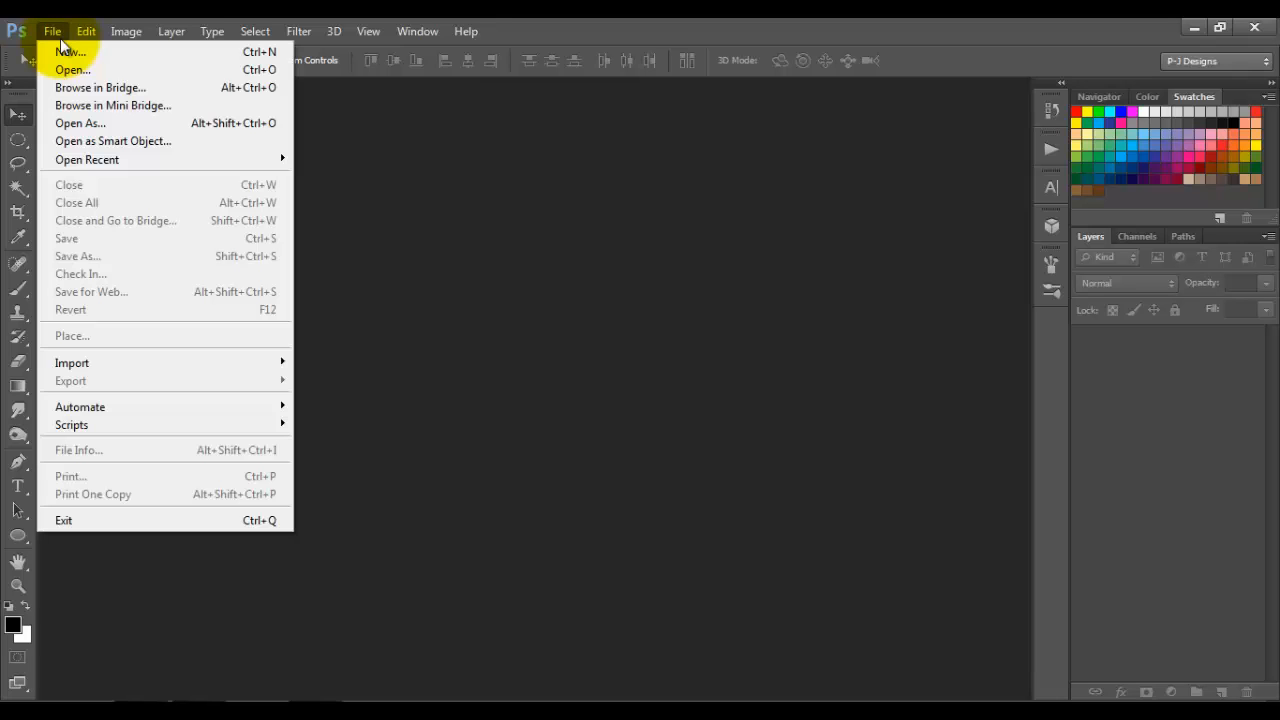
pyautogui.click(70, 51)
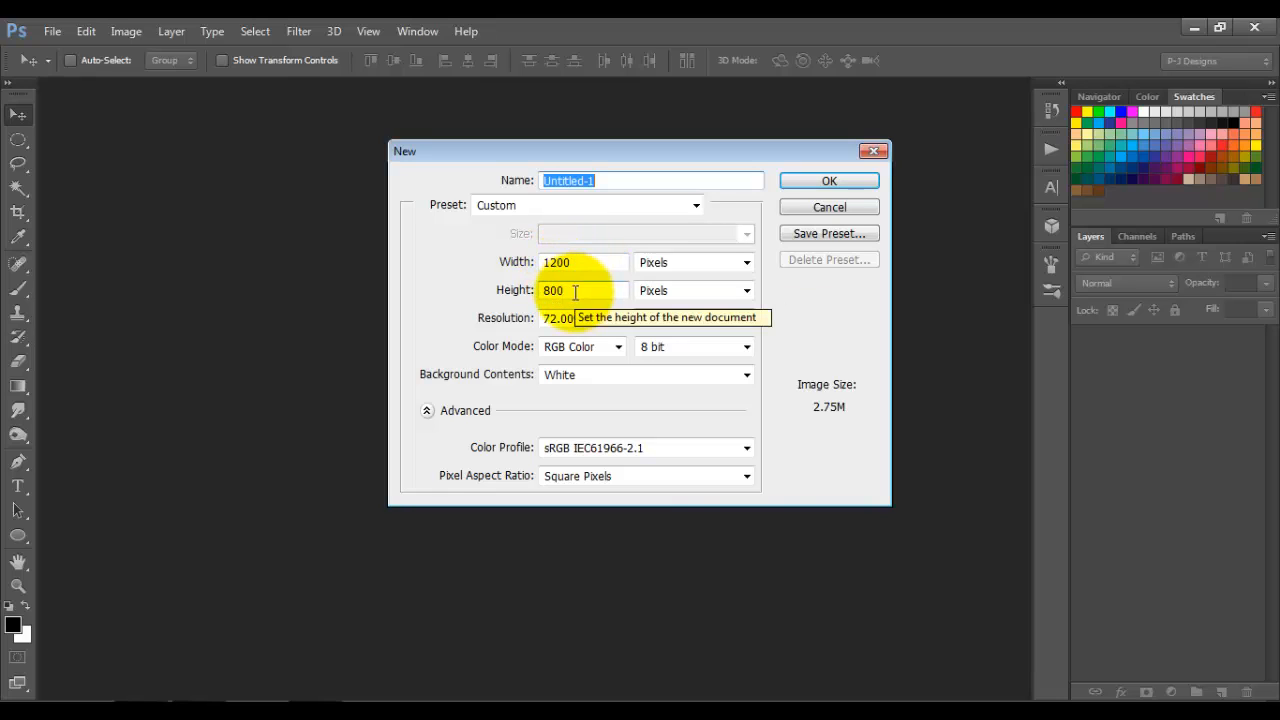
pyautogui.click(837, 178)
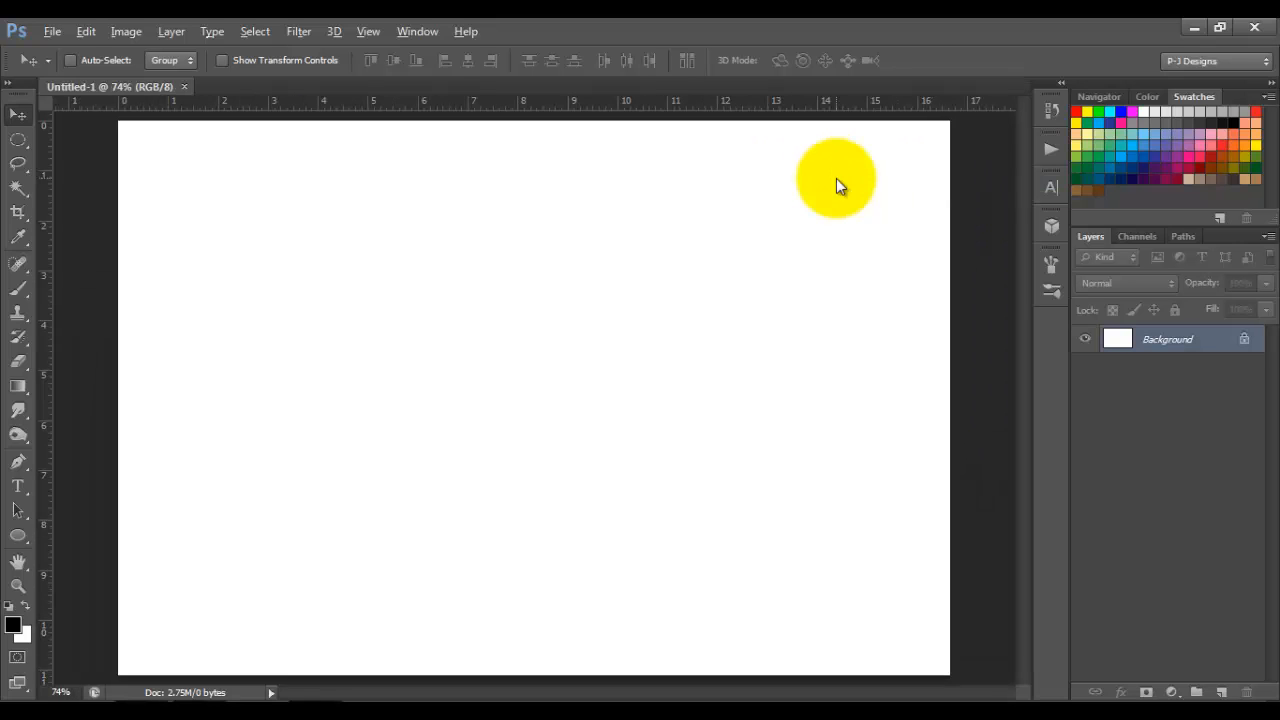
pyautogui.hotkey('alt', 'BackSpace')
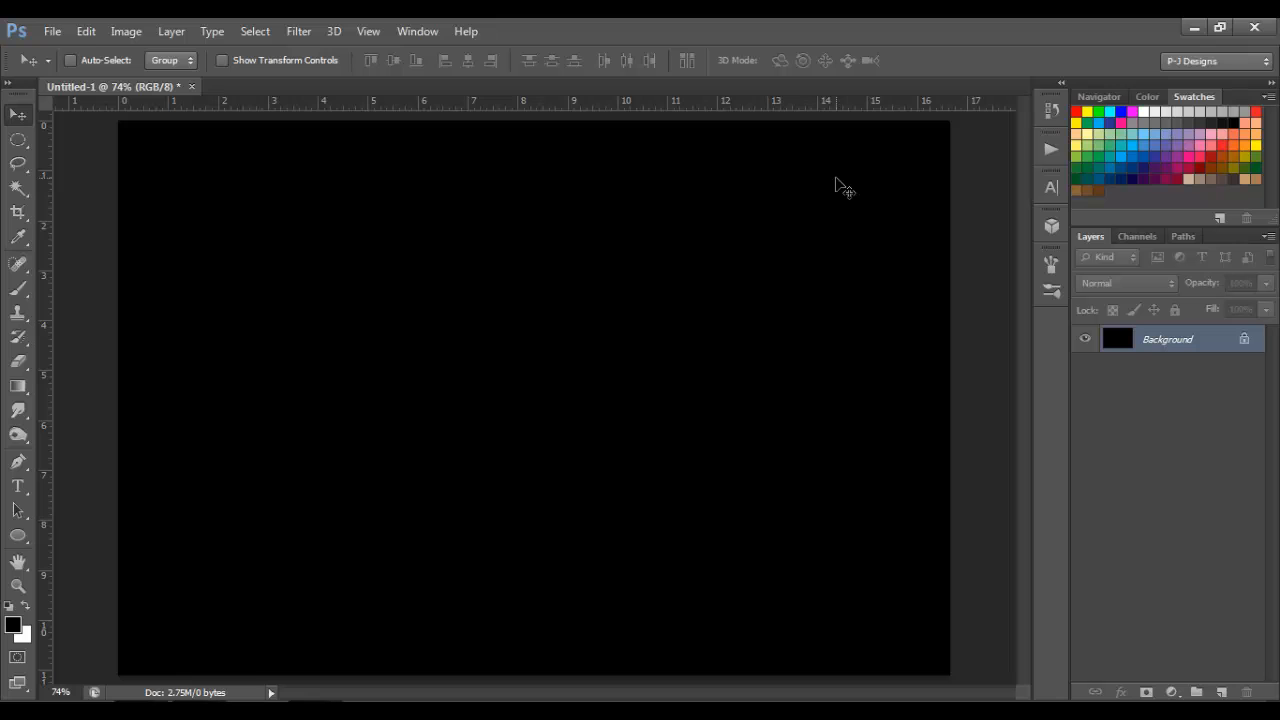
# Step: Preview the 1Stock road photo from the tutorial folder and place it at the canvas's upper-left corner
pyautogui.click(218, 712)
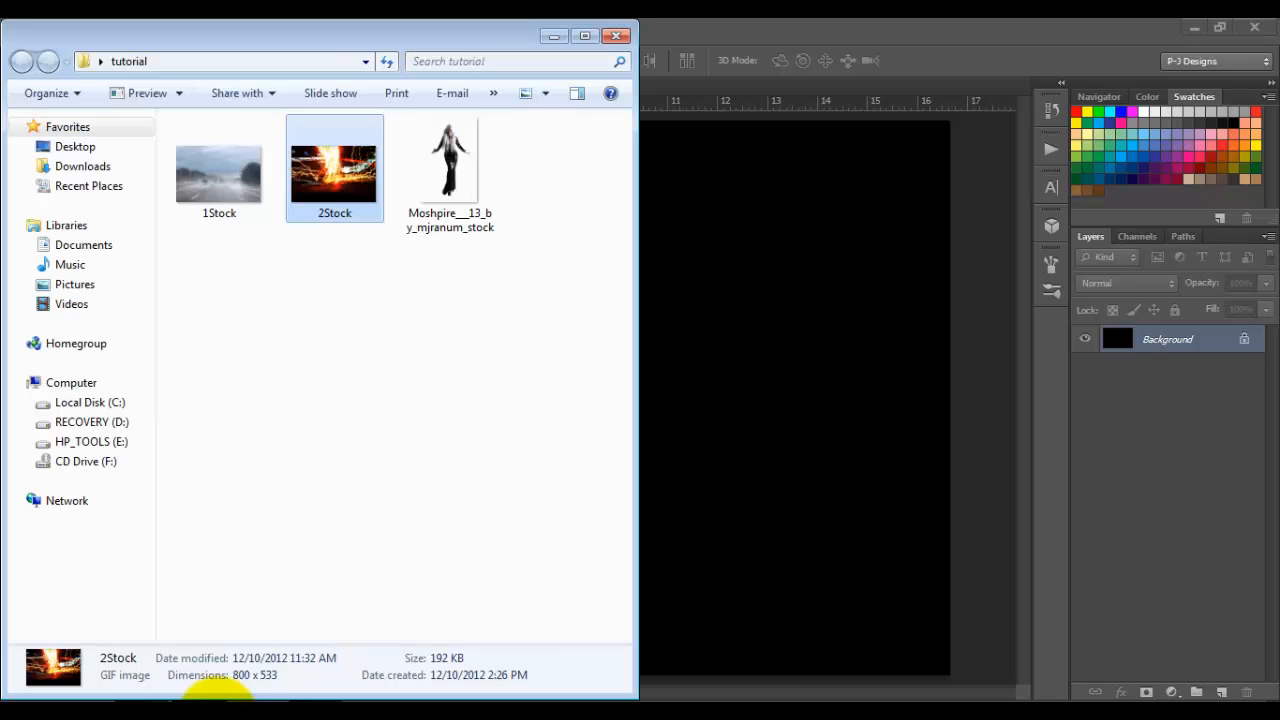
pyautogui.doubleClick(220, 185)
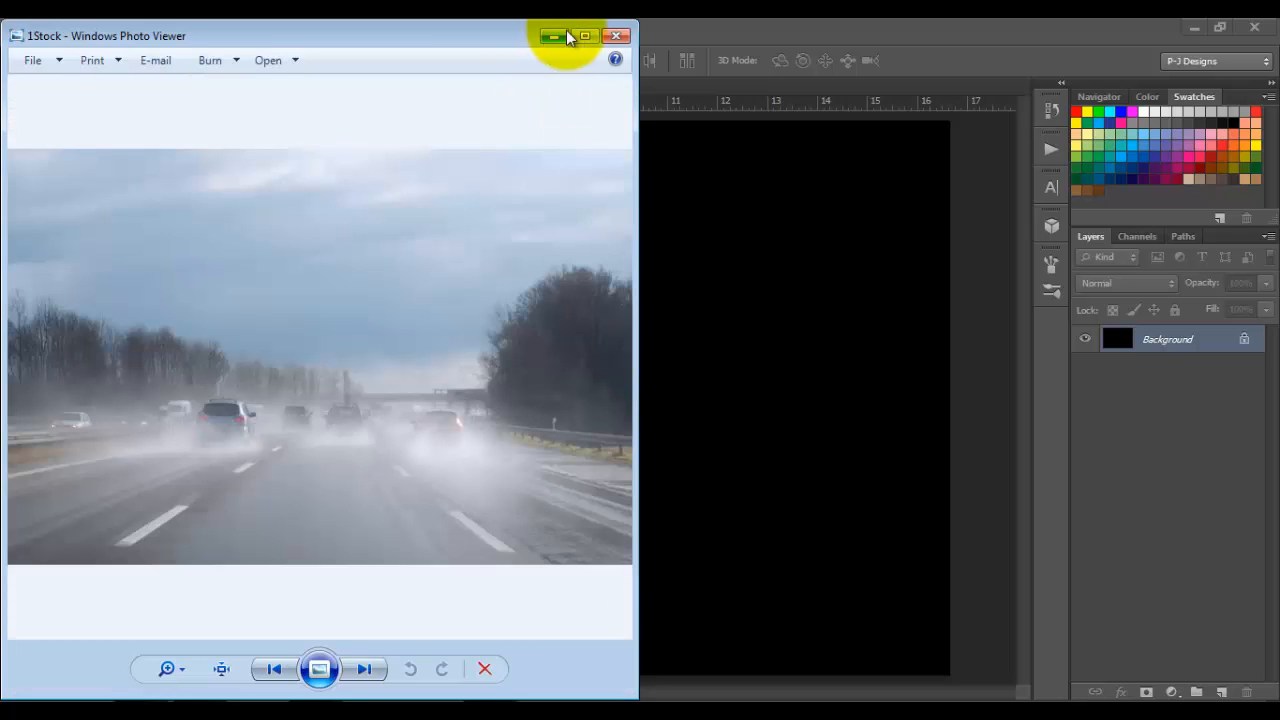
pyautogui.click(616, 36)
pyautogui.moveTo(533, 217); pyautogui.dragTo(691, 271)
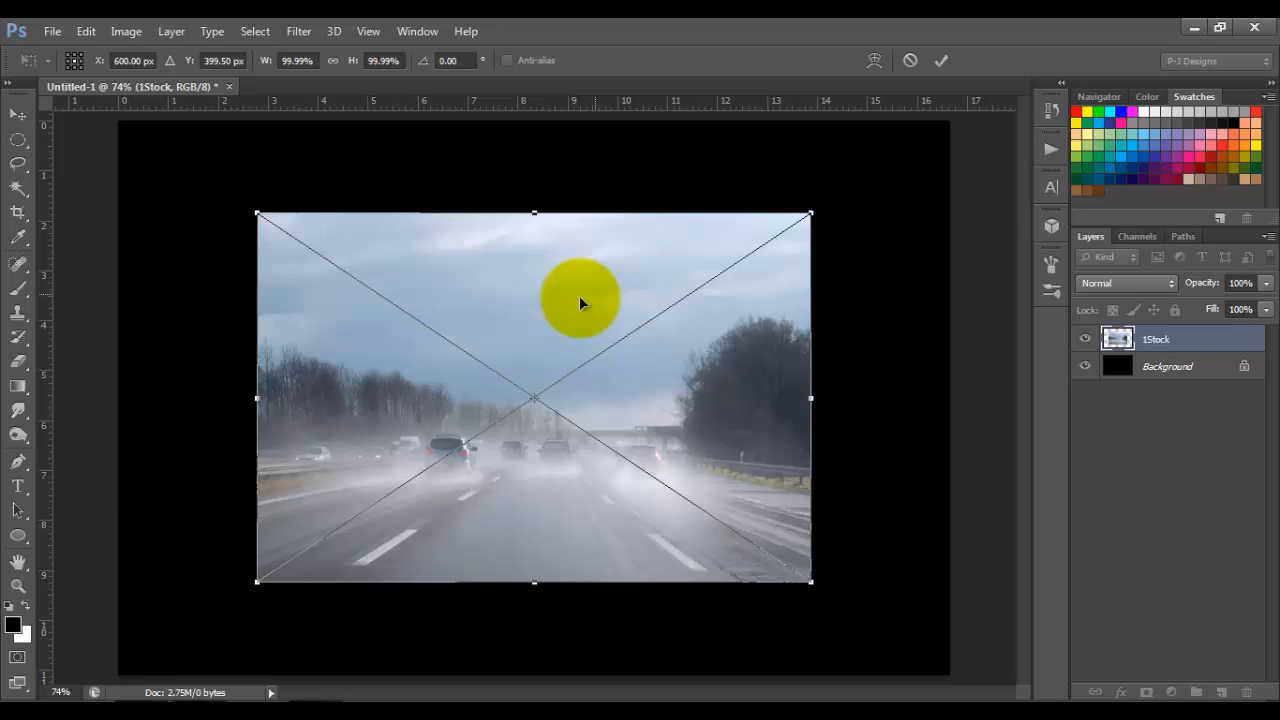
pyautogui.moveTo(579, 295); pyautogui.dragTo(439, 206)
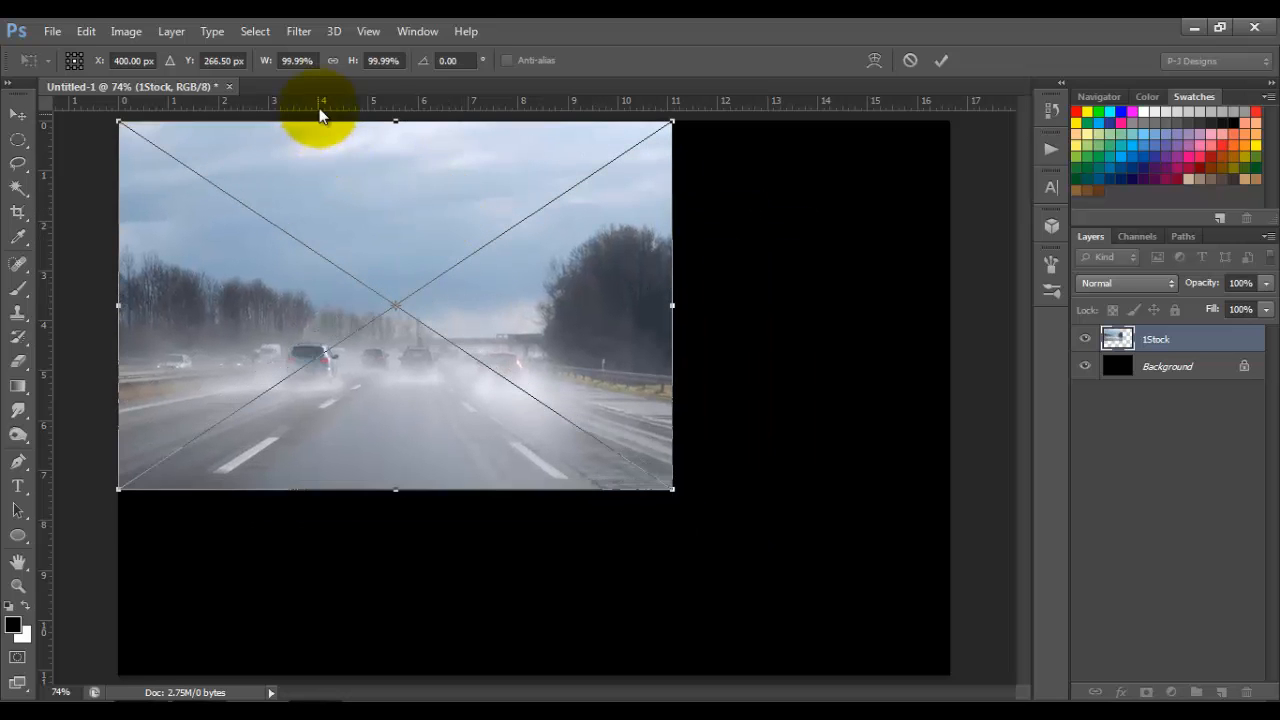
# Step: Scale the 1Stock image proportionally to about 150% so it fills the canvas, and rasterize its layer
pyautogui.click(334, 61)
pyautogui.moveTo(671, 490); pyautogui.dragTo(950, 677)
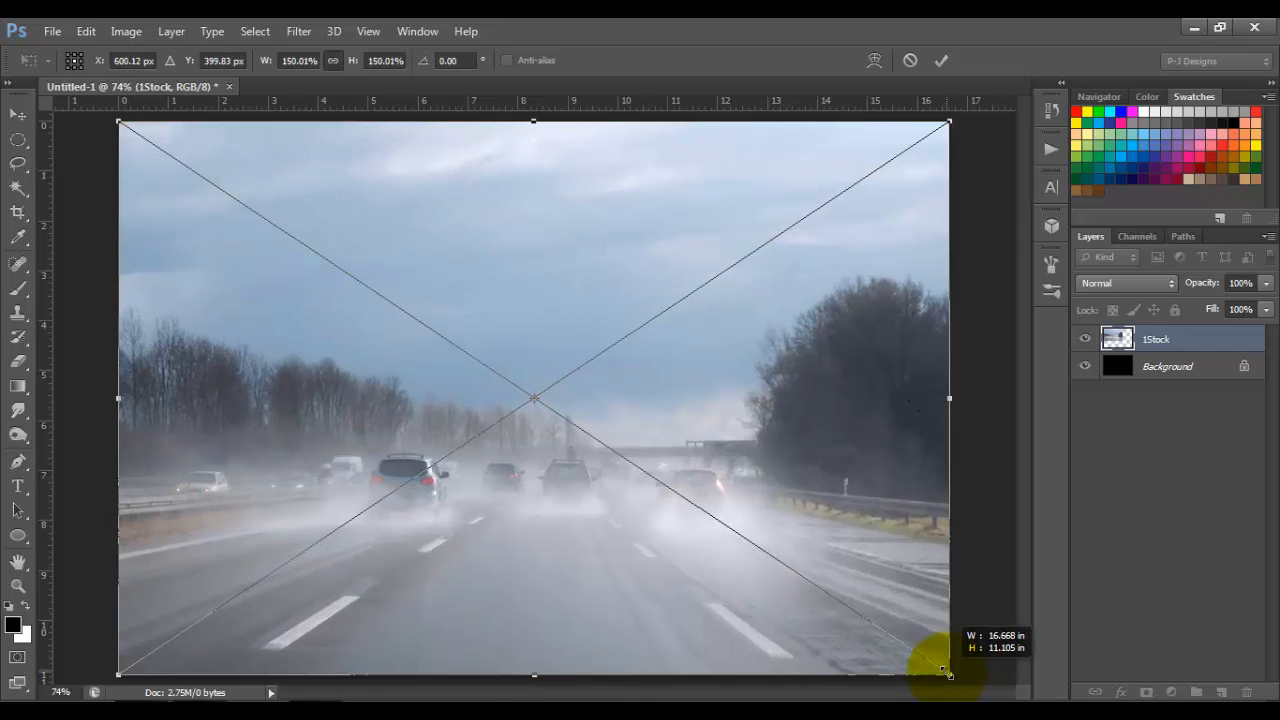
pyautogui.click(943, 61)
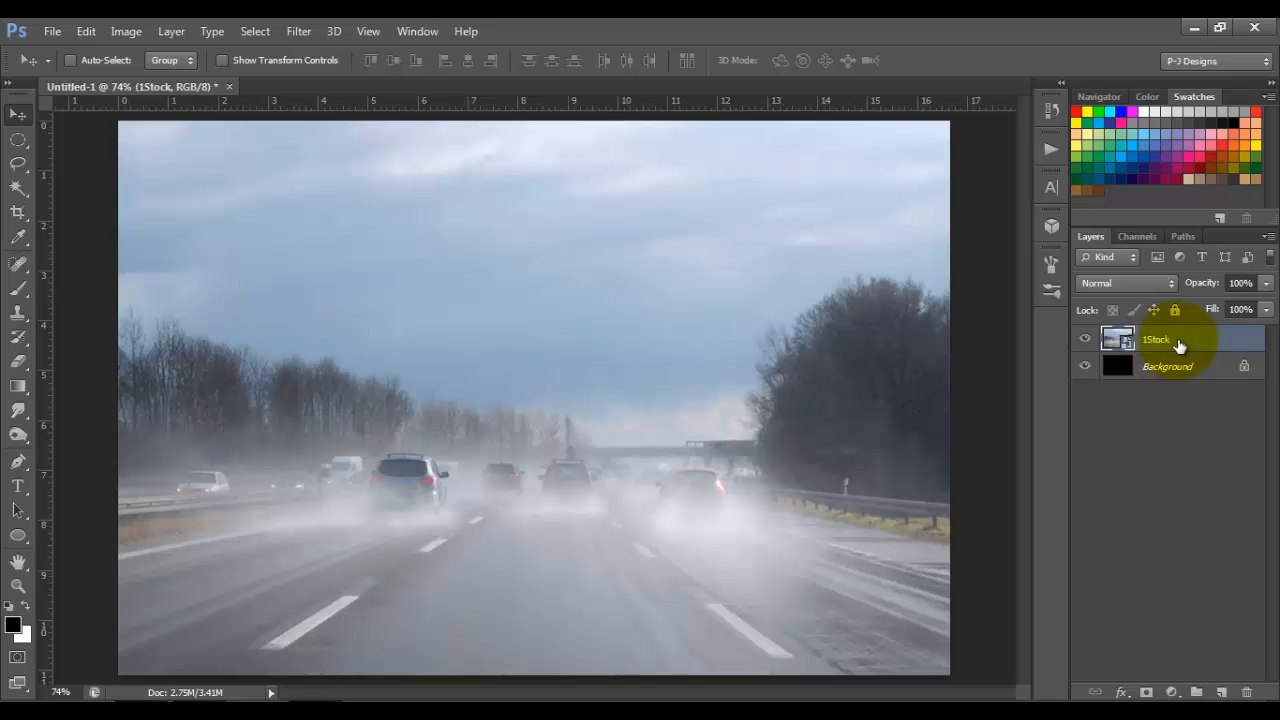
pyautogui.rightClick(1214, 344)
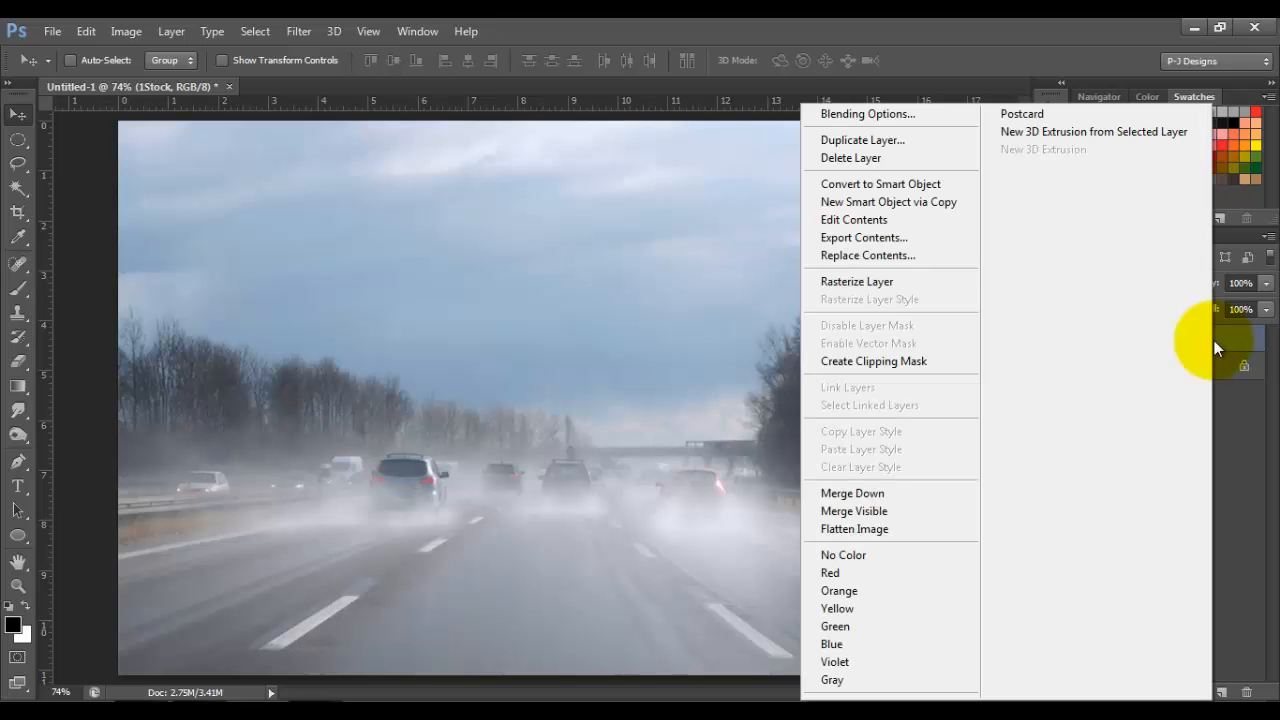
pyautogui.click(943, 282)
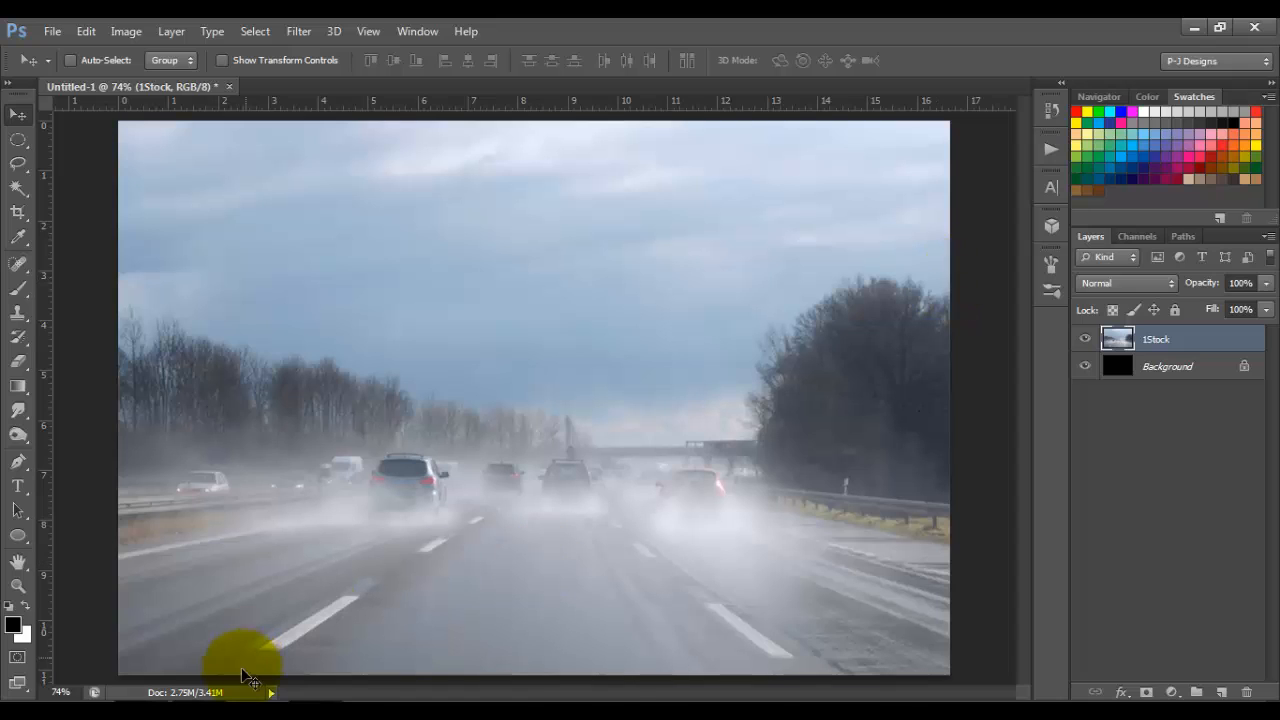
# Step: Place the 2Stock fire image from the tutorial folder at the canvas's upper-left corner
pyautogui.click(204, 709)
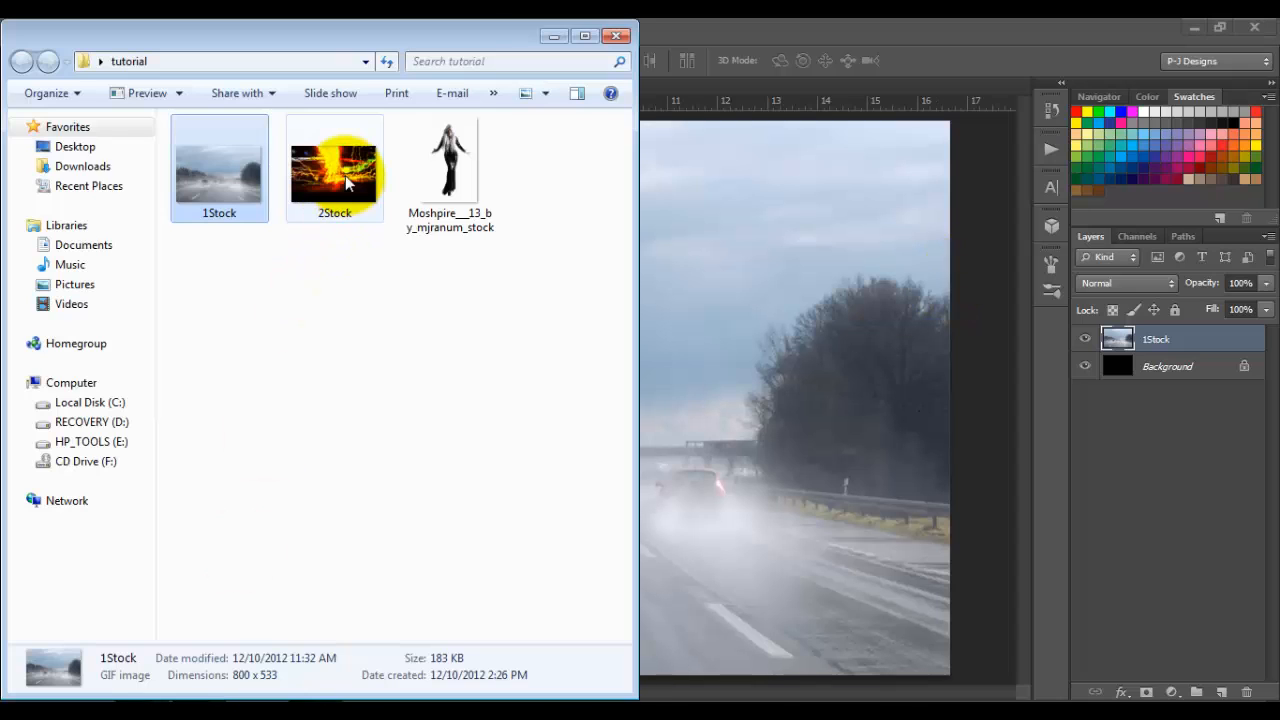
pyautogui.moveTo(345, 175); pyautogui.dragTo(735, 370)
pyautogui.moveTo(523, 318); pyautogui.dragTo(417, 245)
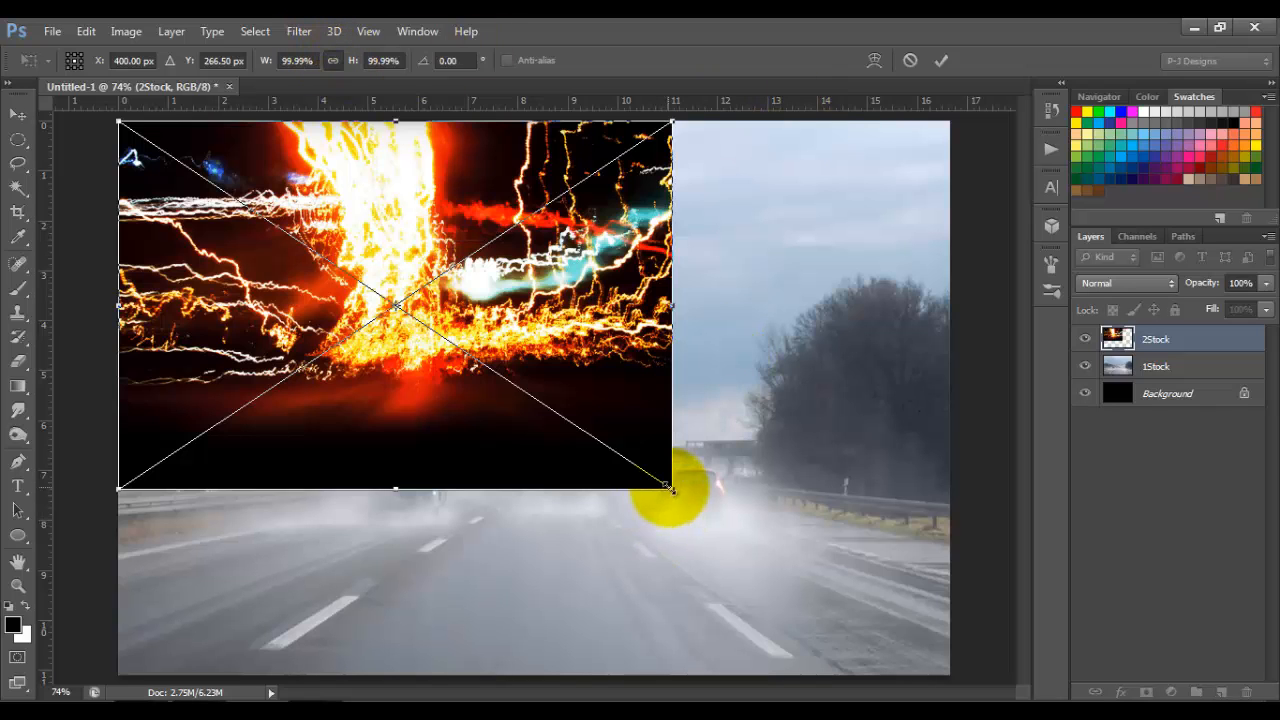
# Step: Scale the 2Stock image proportionally to about 151% so it covers the canvas, and rasterize its layer
pyautogui.moveTo(670, 490); pyautogui.dragTo(943, 682)
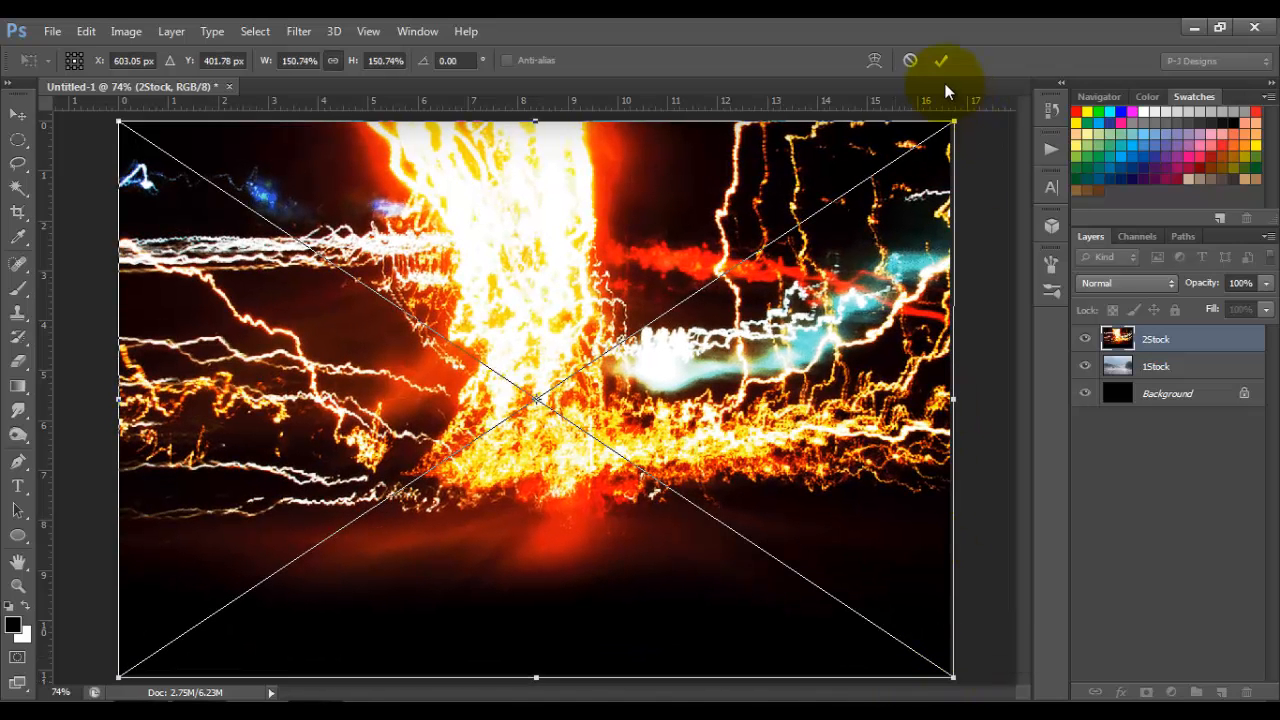
pyautogui.click(941, 60)
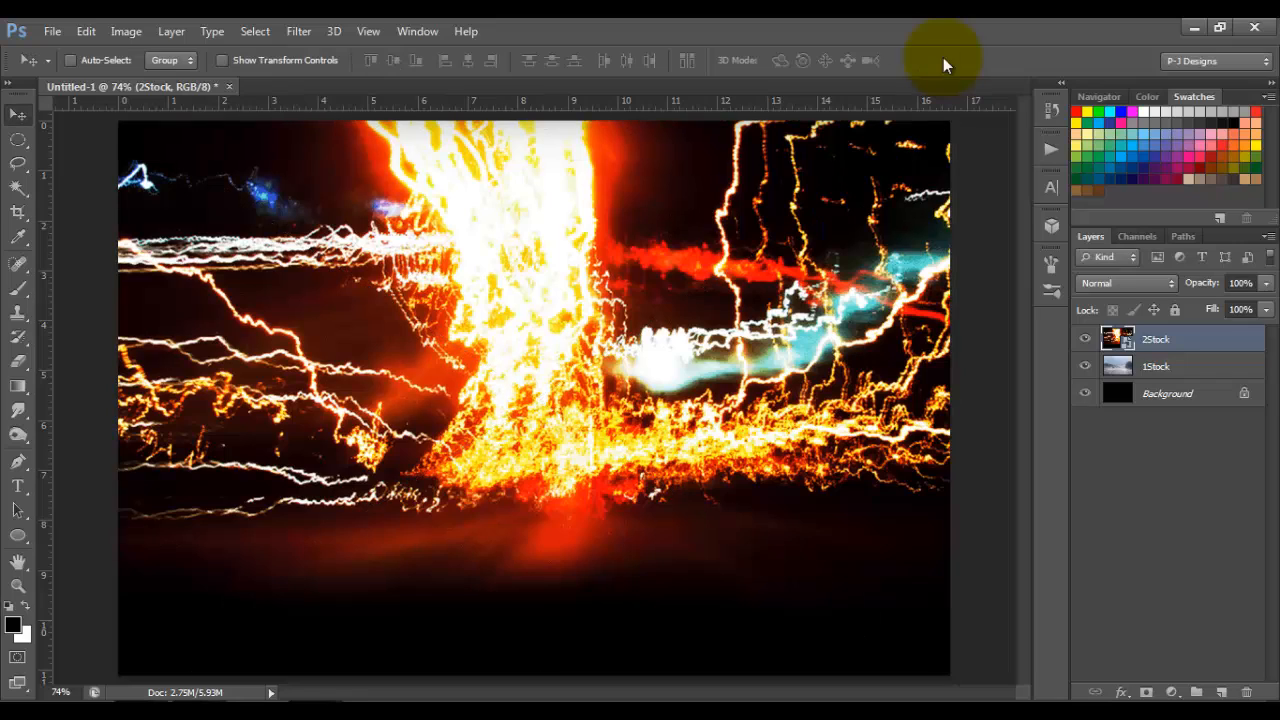
pyautogui.rightClick(1236, 344)
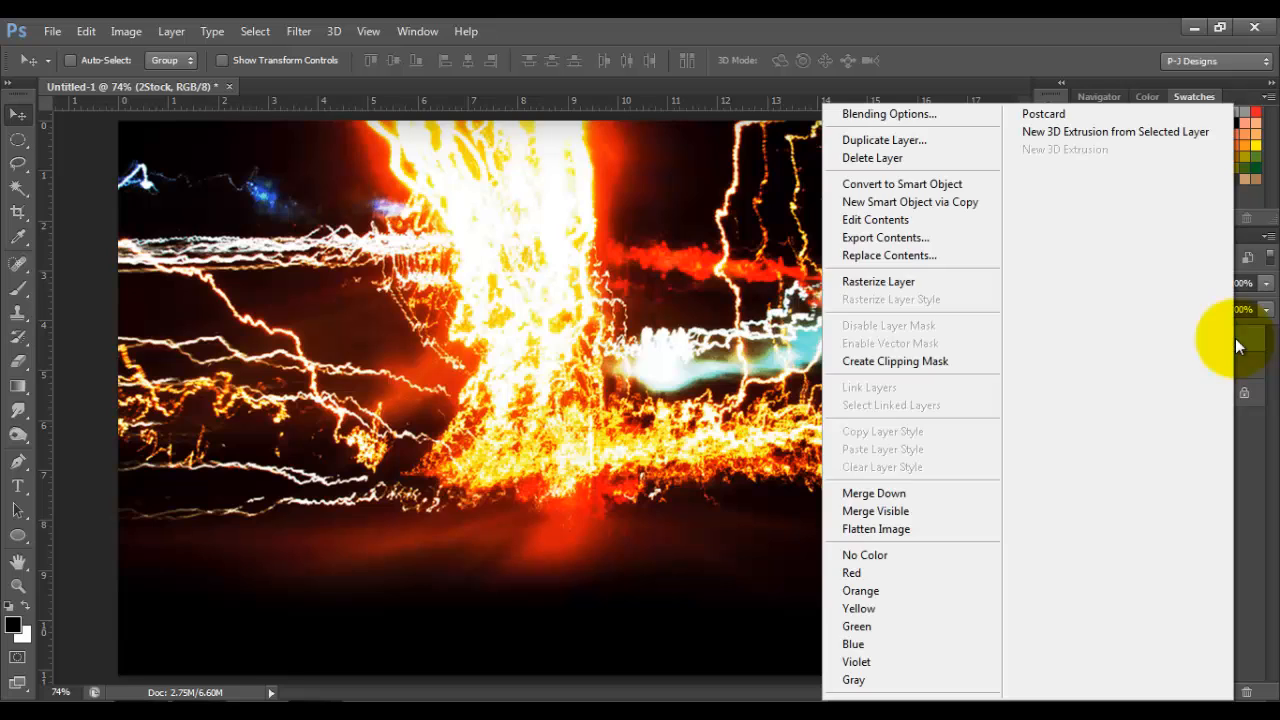
pyautogui.click(957, 287)
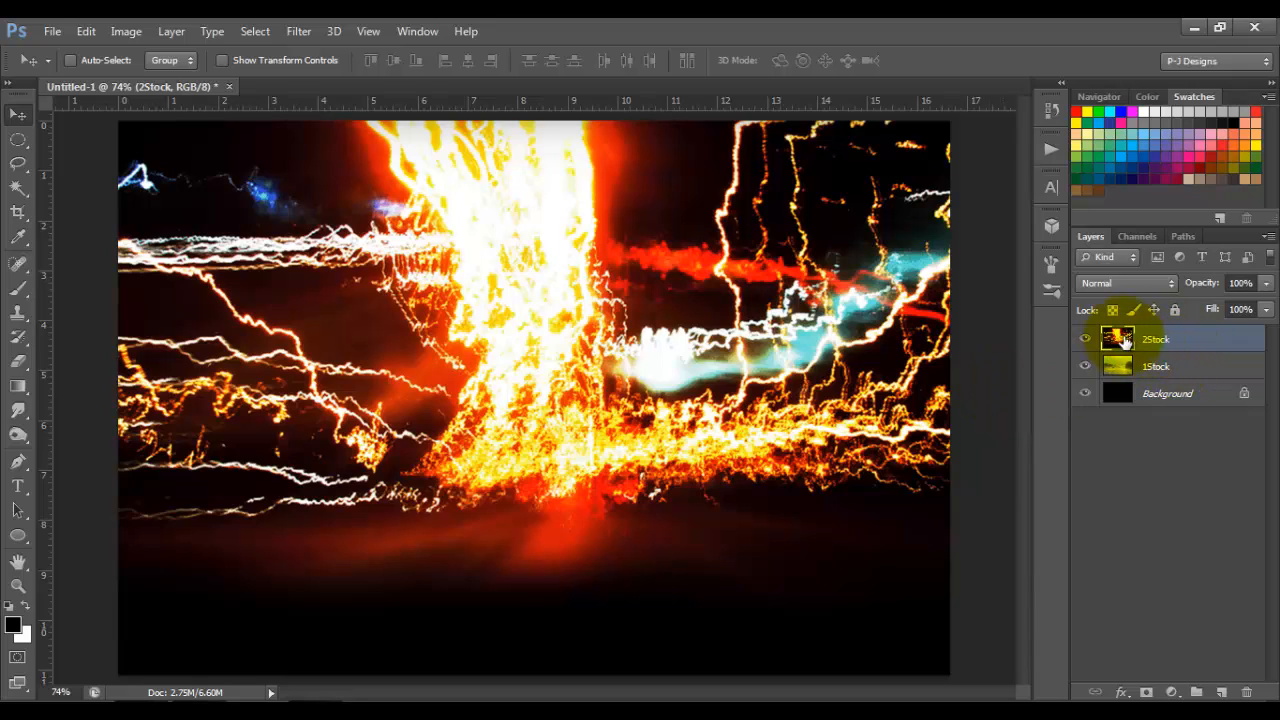
# Step: Add a layer mask to 2Stock and paint it black along the lower part with a soft 400 px brush to reveal the road
pyautogui.click(1147, 692)
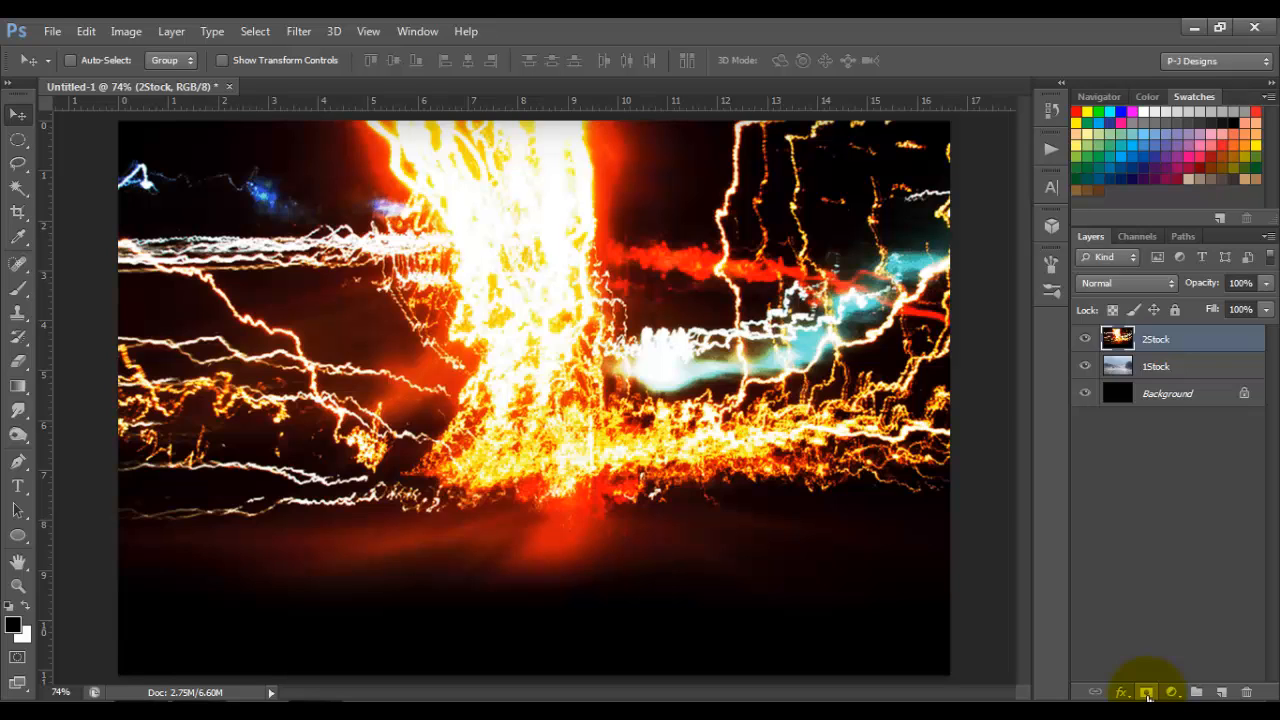
pyautogui.click(1147, 692)
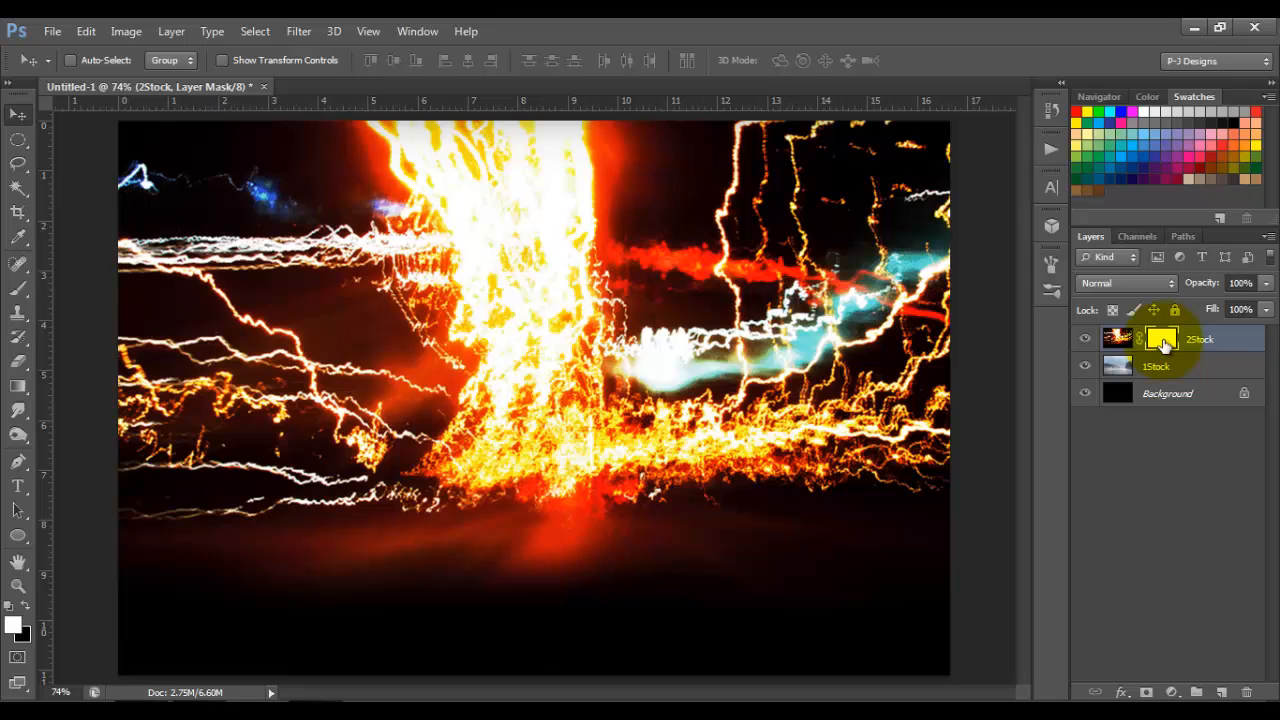
pyautogui.click(19, 292)
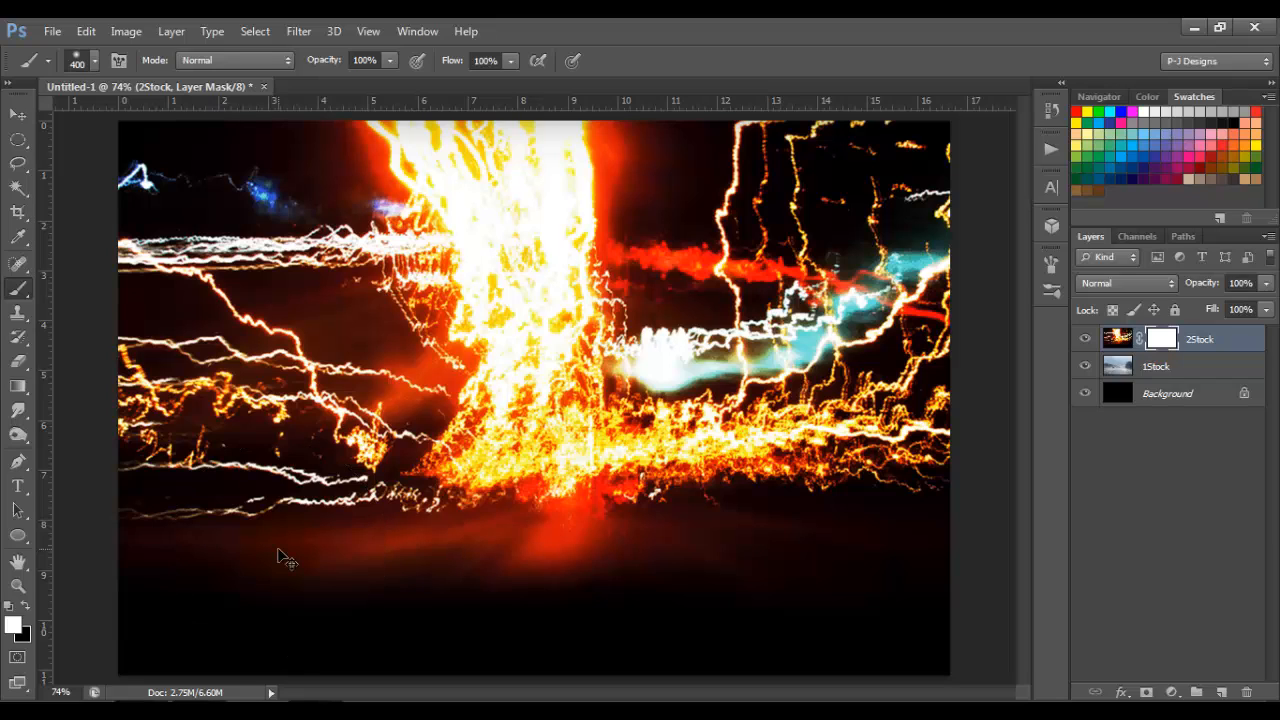
pyautogui.hotkey('ctrl', '-')
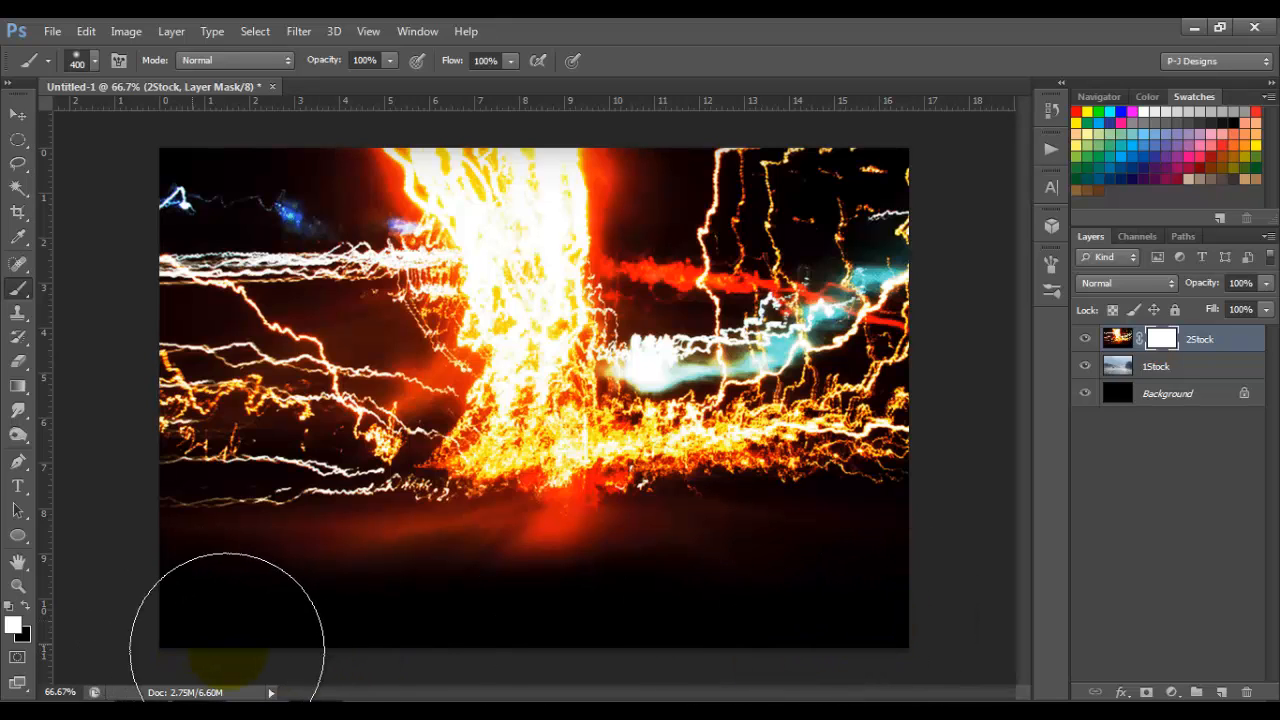
pyautogui.click(26, 605)
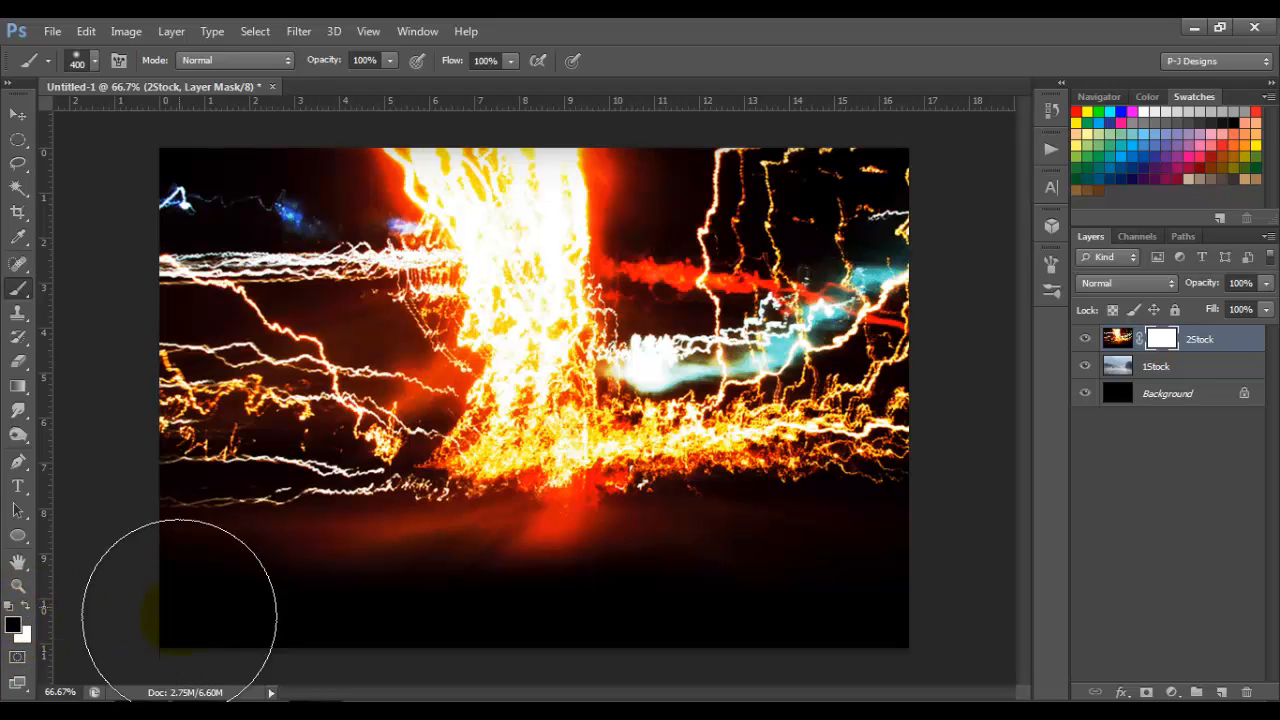
pyautogui.moveTo(176, 633)
pyautogui.mouseDown()
pyautogui.moveTo(336, 669)
pyautogui.moveTo(451, 670)
pyautogui.moveTo(927, 618)
pyautogui.moveTo(825, 638)
pyautogui.moveTo(777, 675)
pyautogui.moveTo(282, 669)
pyautogui.moveTo(260, 657)
pyautogui.moveTo(214, 689)
pyautogui.moveTo(752, 608)
pyautogui.mouseUp()
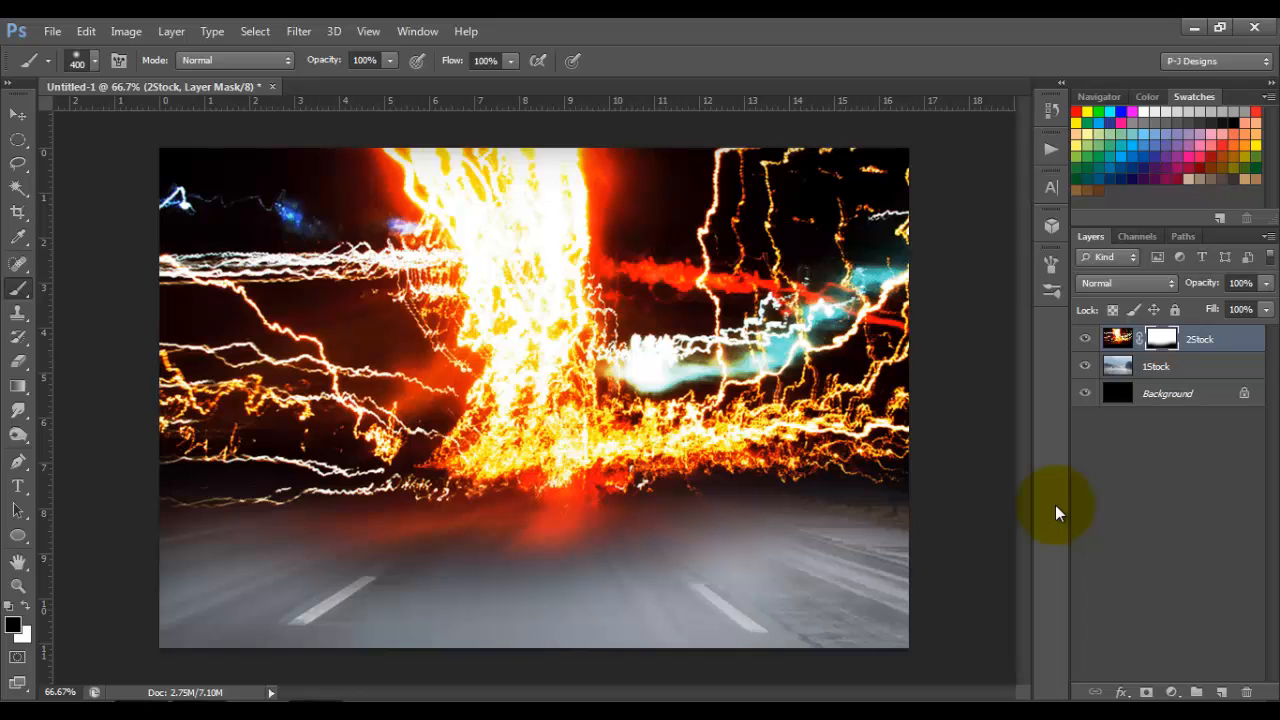
# Step: Set the 2Stock layer's blend mode to Soft Light and duplicate the layer
pyautogui.click(1169, 283)
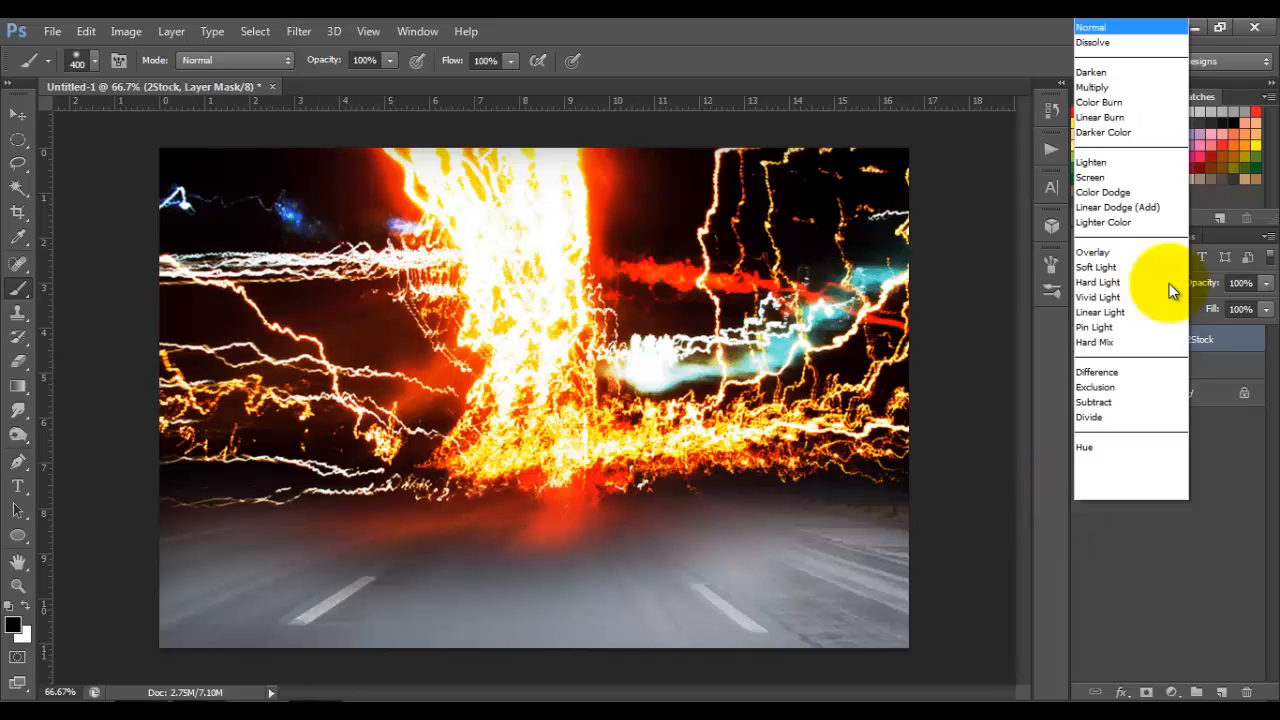
pyautogui.click(1149, 268)
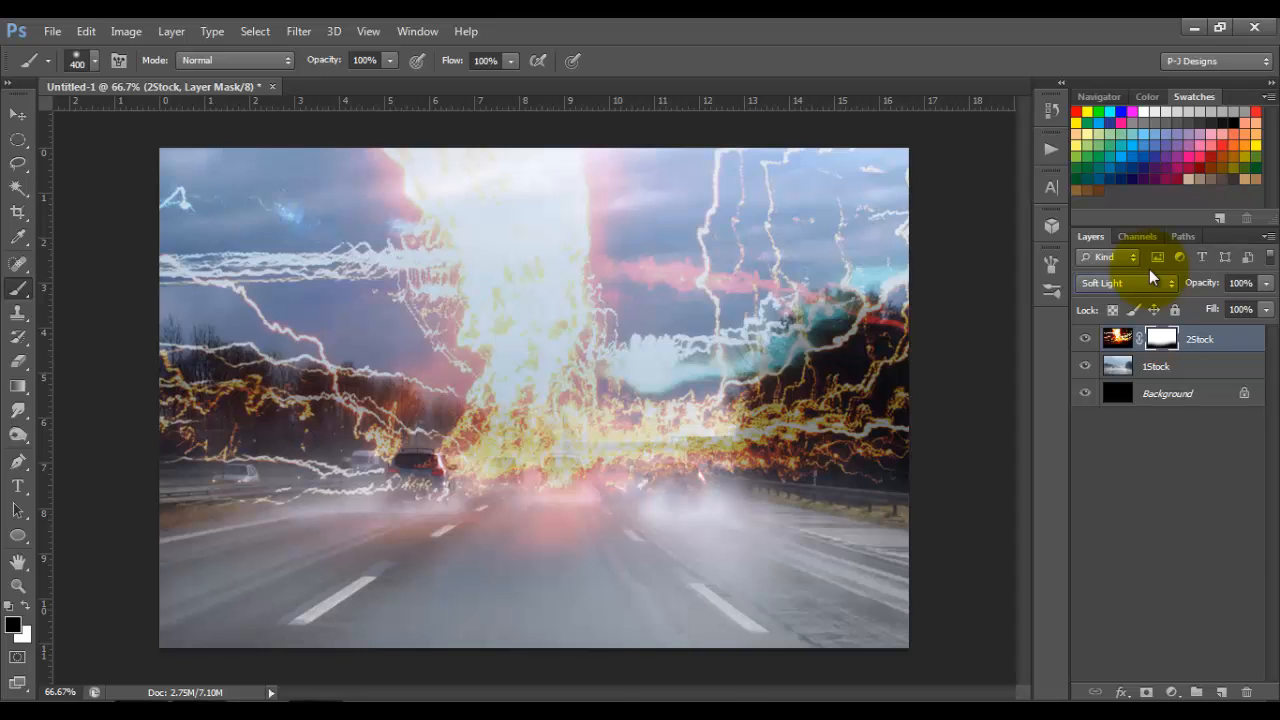
pyautogui.hotkey('ctrl', 'j')
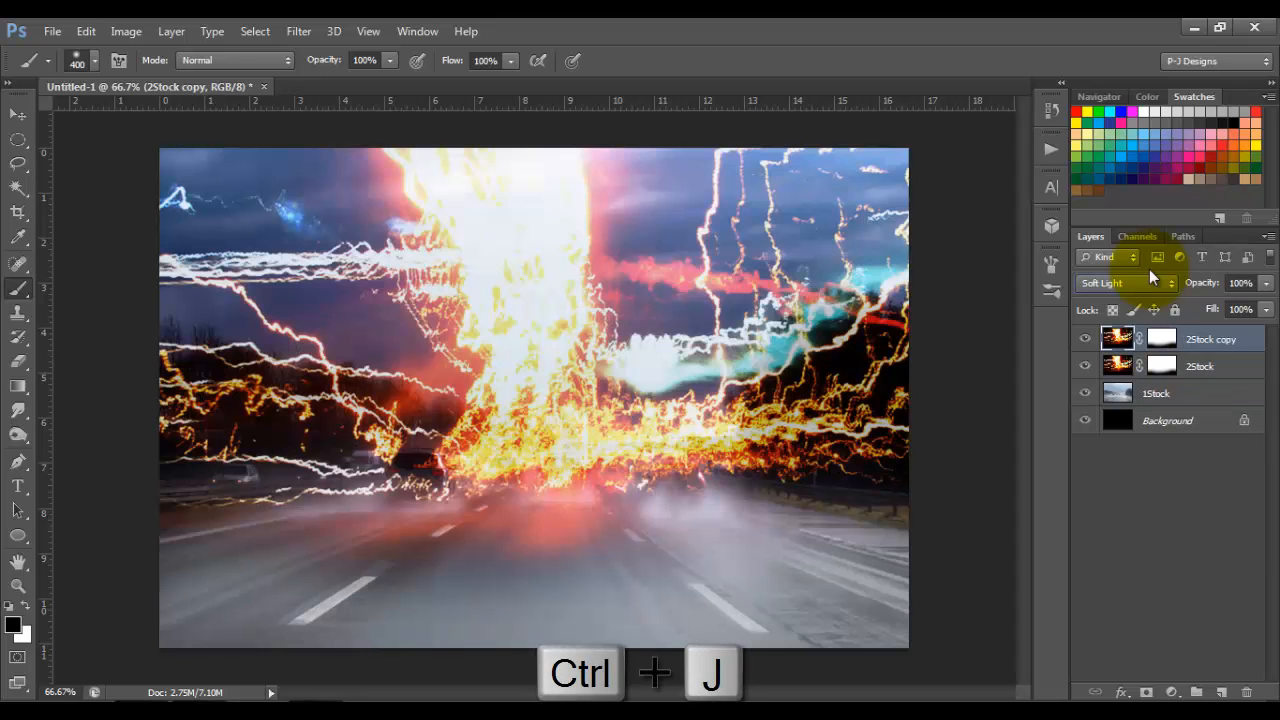
# Step: Apply a Gaussian Blur with a 10 pixel radius to the 2Stock copy layer
pyautogui.click(17, 113)
pyautogui.click(300, 31)
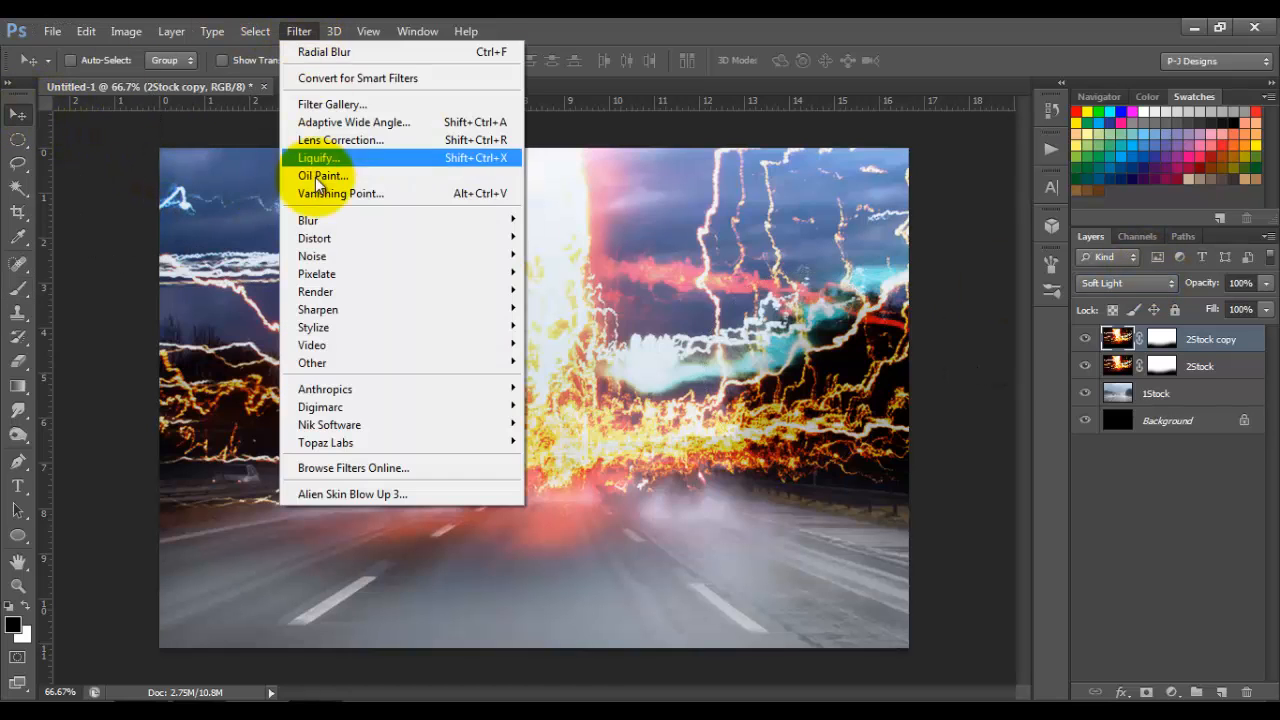
pyautogui.moveTo(314, 216)
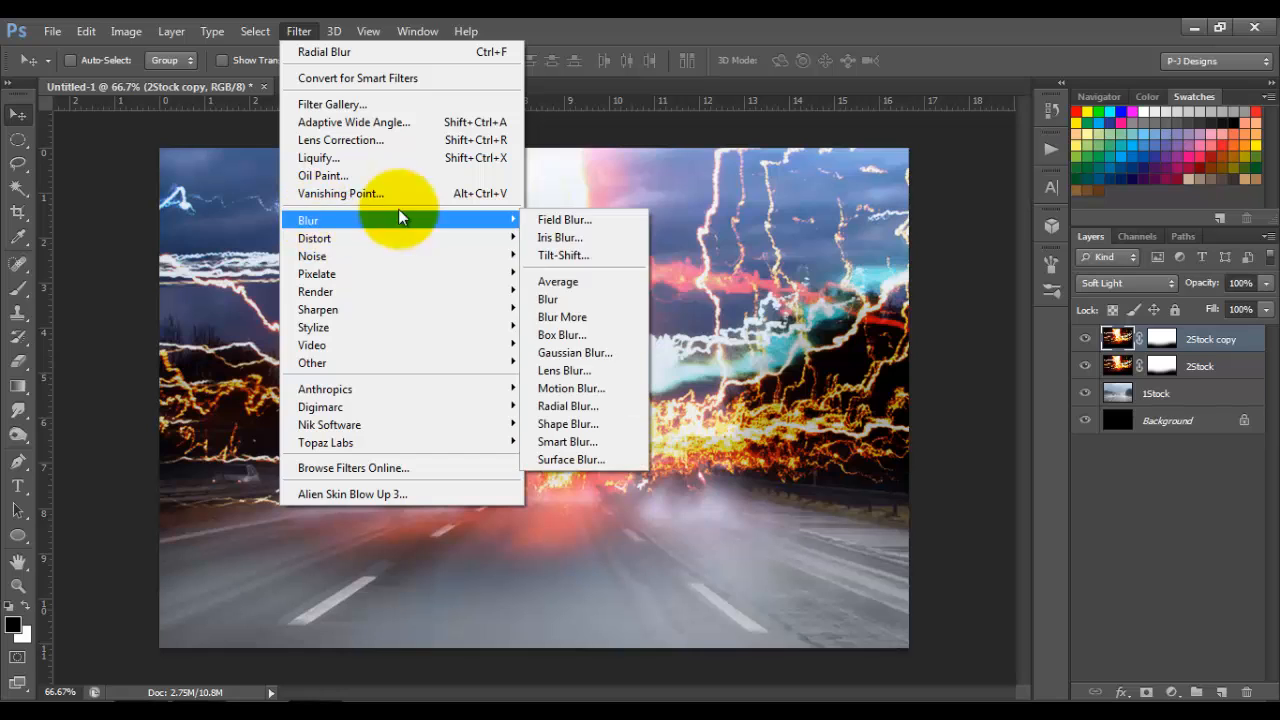
pyautogui.click(590, 353)
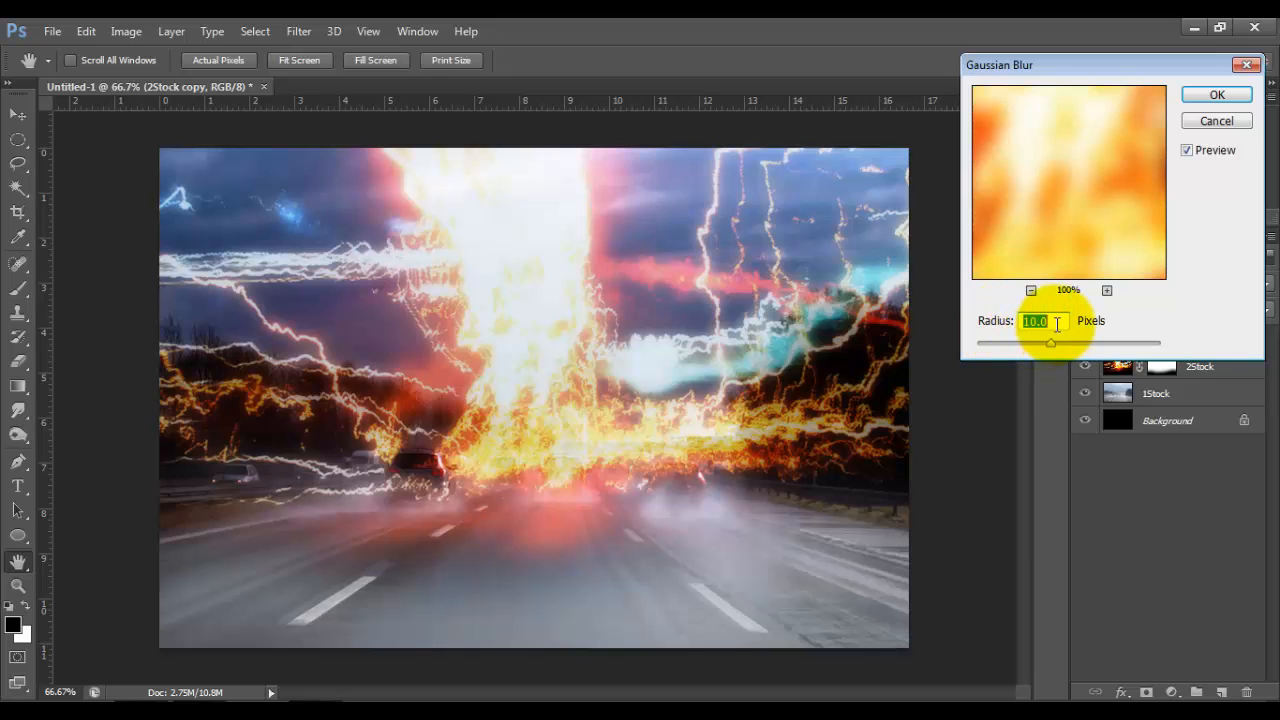
pyautogui.click(1216, 96)
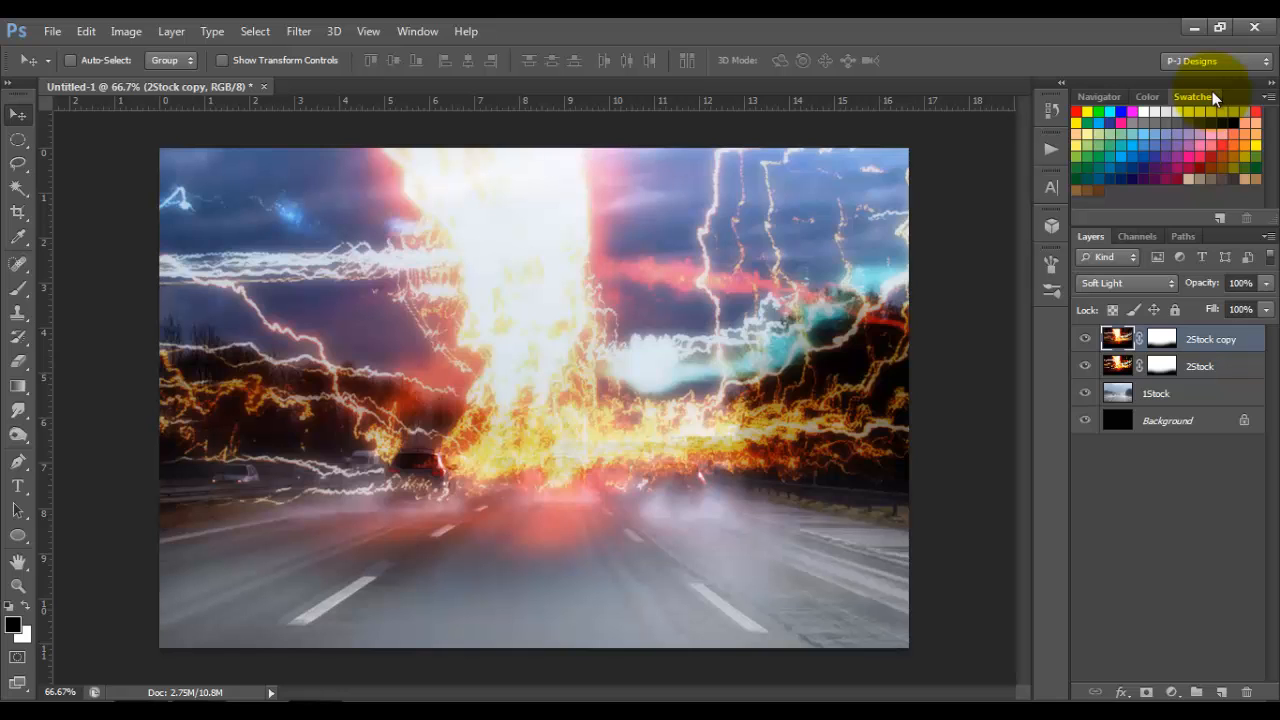
# Step: Stamp all visible layers into a new layer and apply a Radial Blur with amount 24, Zoom method and Best quality
pyautogui.hotkey('ctrl', 'shift', 'alt', 'e')
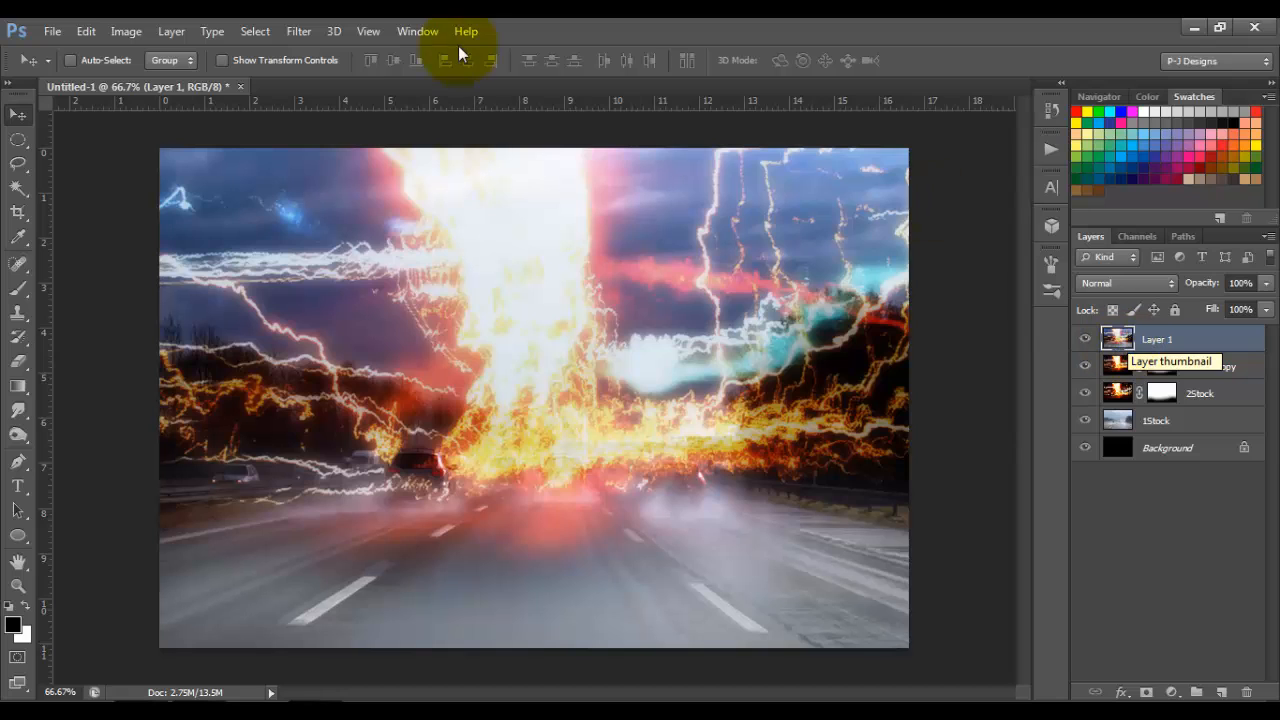
pyautogui.click(305, 33)
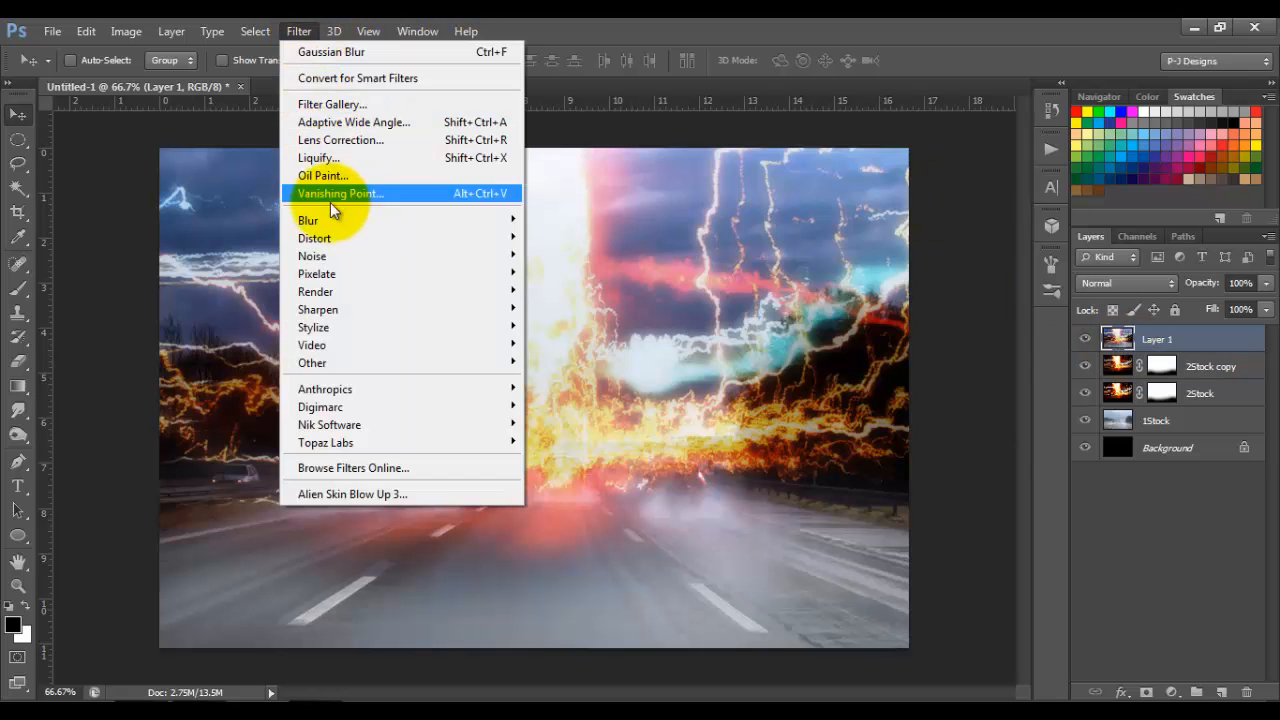
pyautogui.moveTo(334, 218)
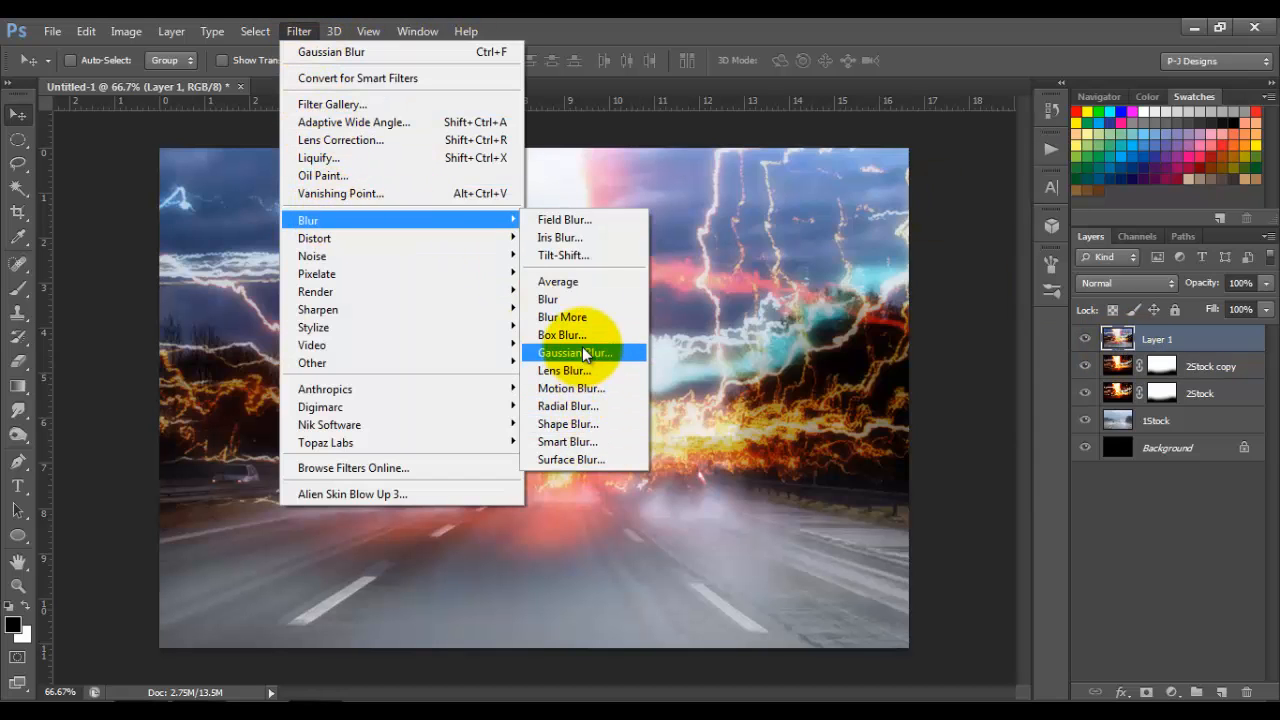
pyautogui.click(577, 405)
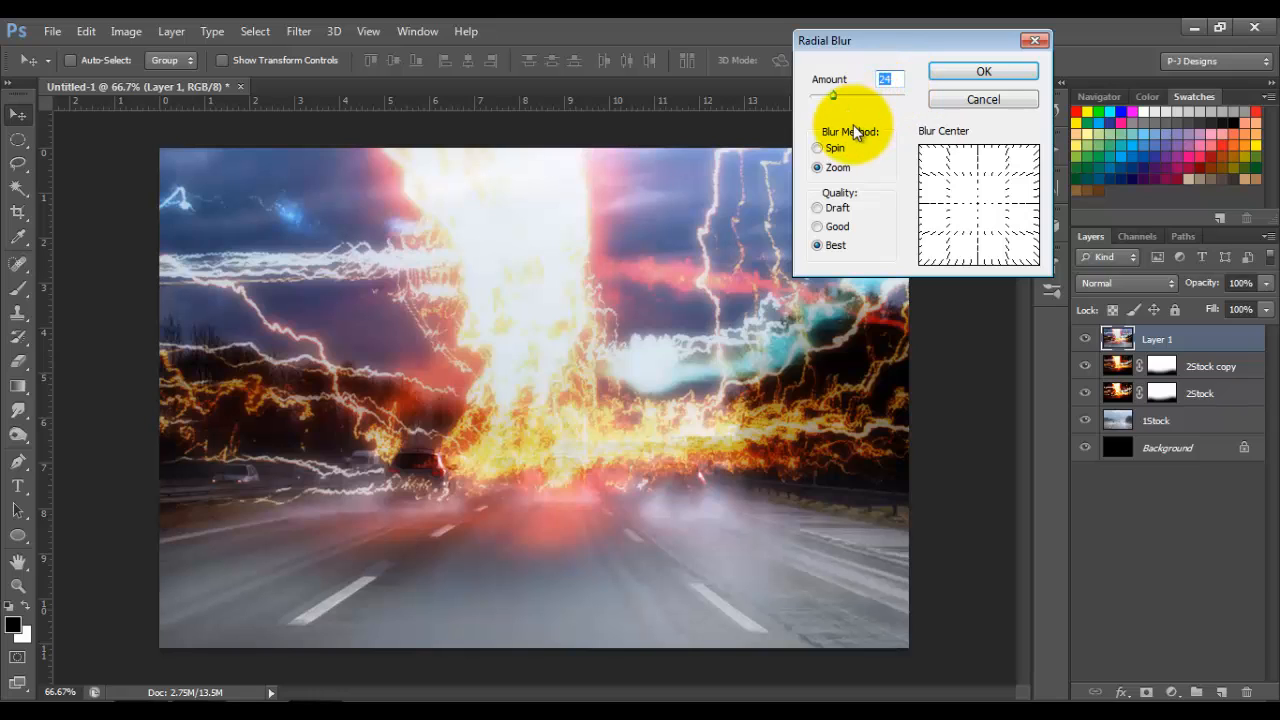
pyautogui.click(961, 76)
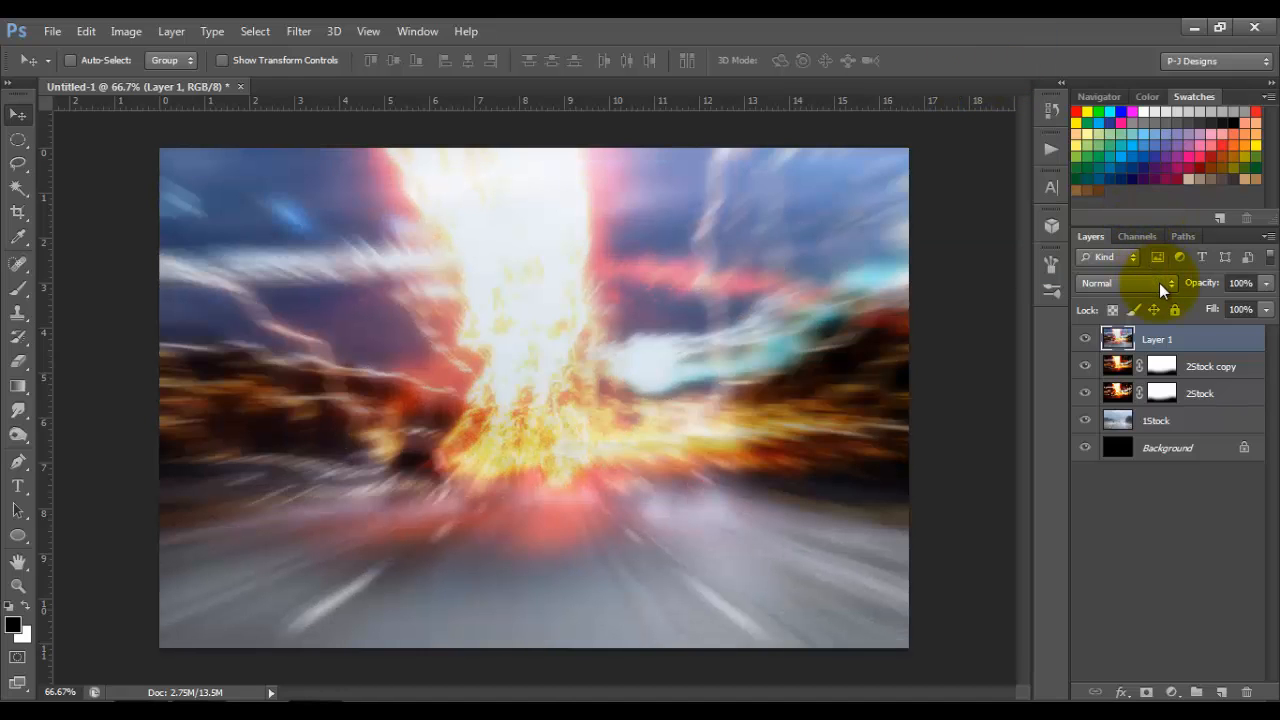
# Step: Set the radially blurred layer's blend mode to Soft Light and duplicate it
pyautogui.click(1159, 283)
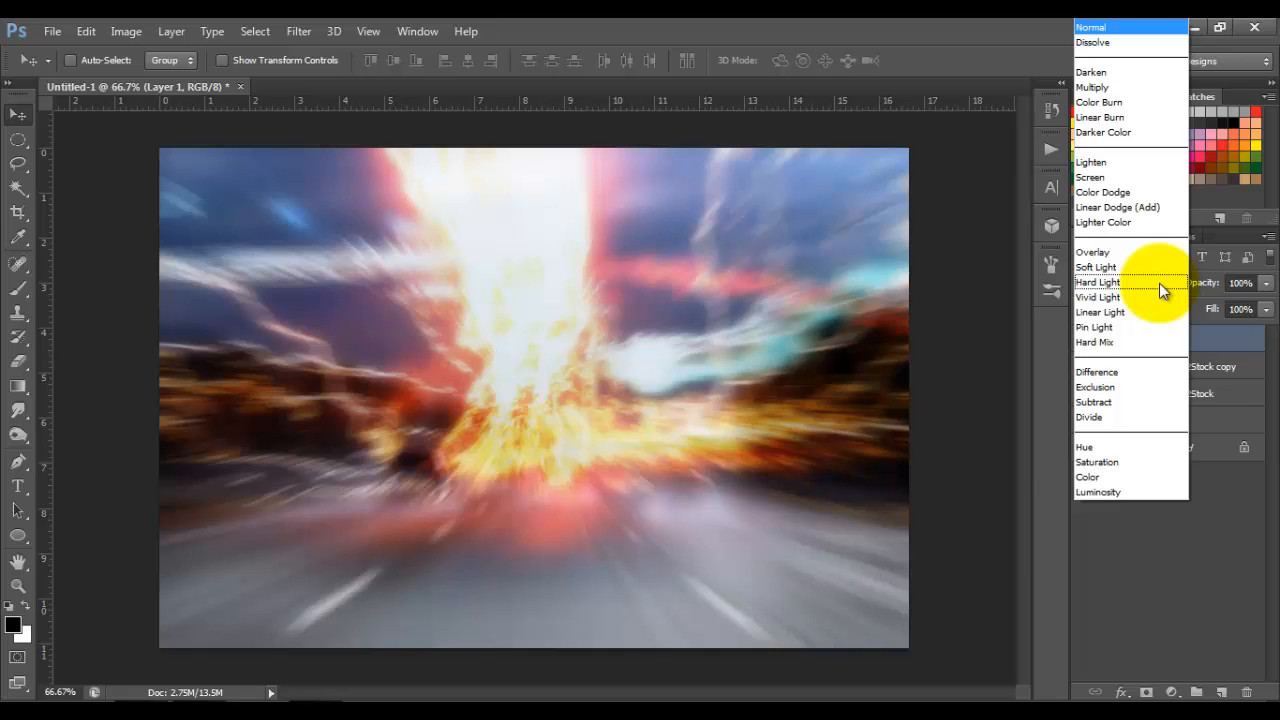
pyautogui.click(1111, 267)
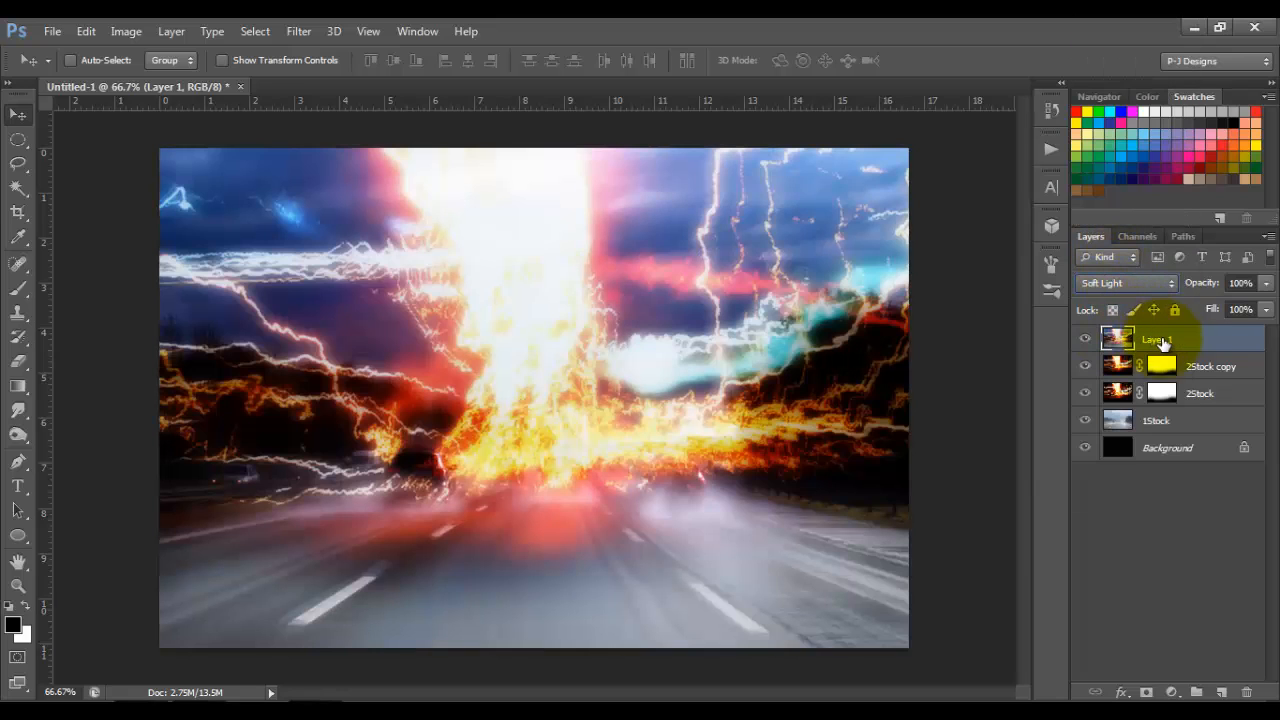
pyautogui.hotkey('ctrl', 'j')
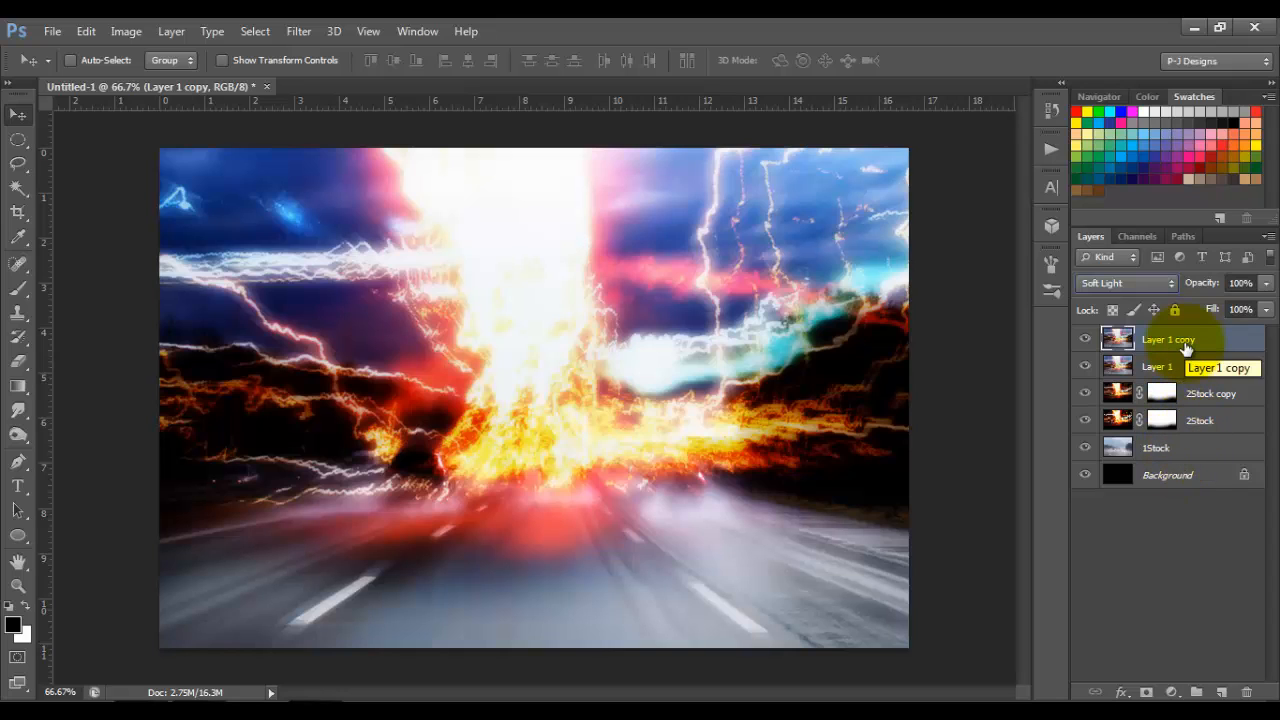
# Step: Group all layers from 1Stock up to Layer 1 copy, and stamp the visible result into a new layer
pyautogui.keyDown('shift'); pyautogui.click(1183, 453); pyautogui.keyUp('shift')
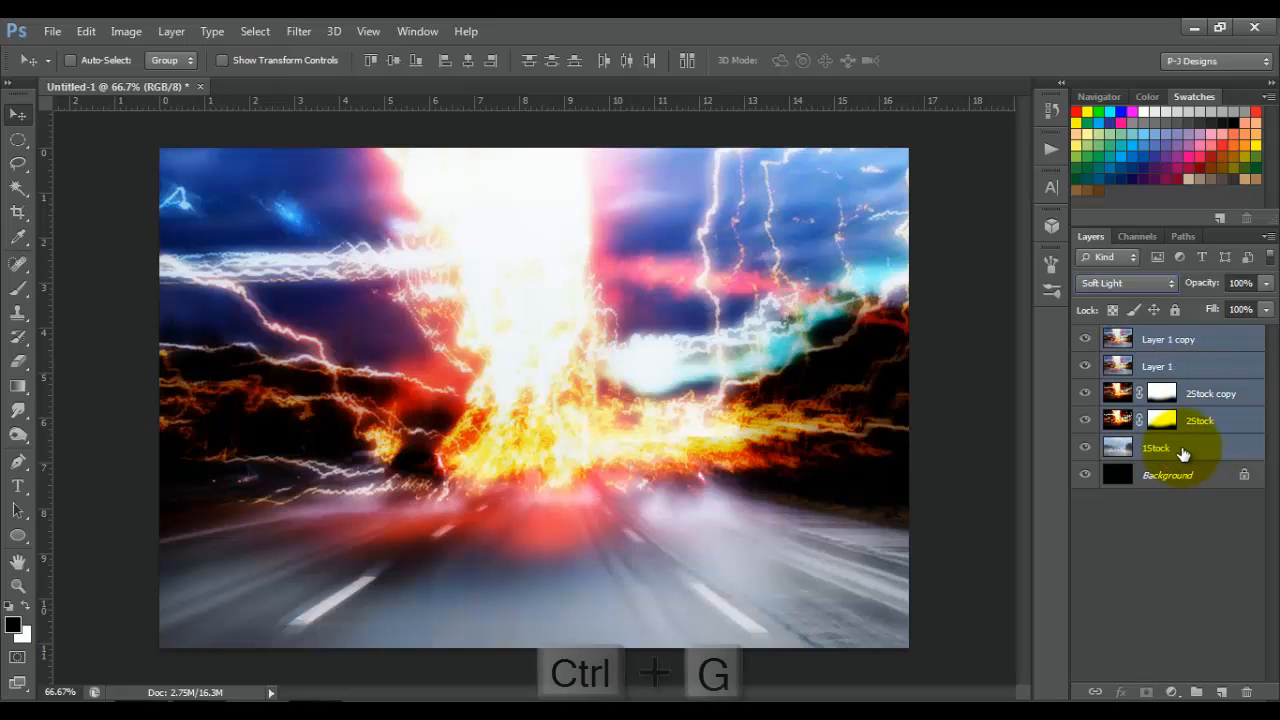
pyautogui.hotkey('ctrl', 'g')
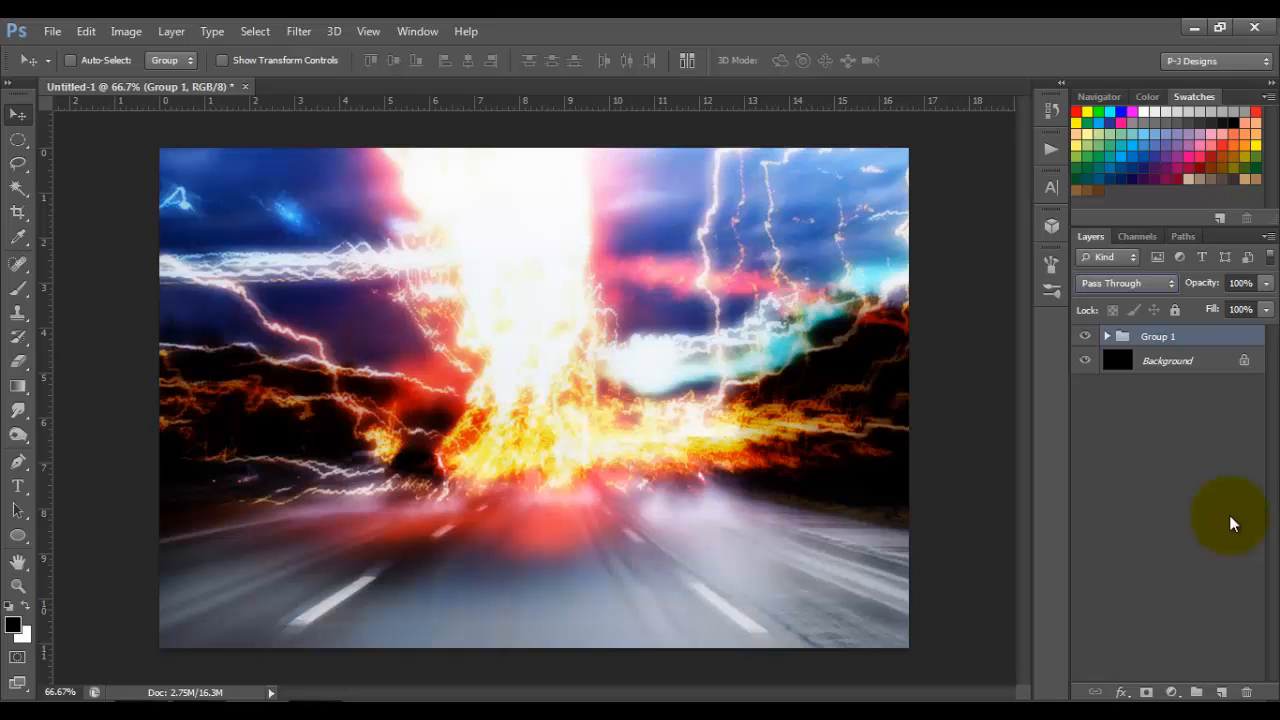
pyautogui.hotkey('ctrl', 'shift', 'alt', 'e')
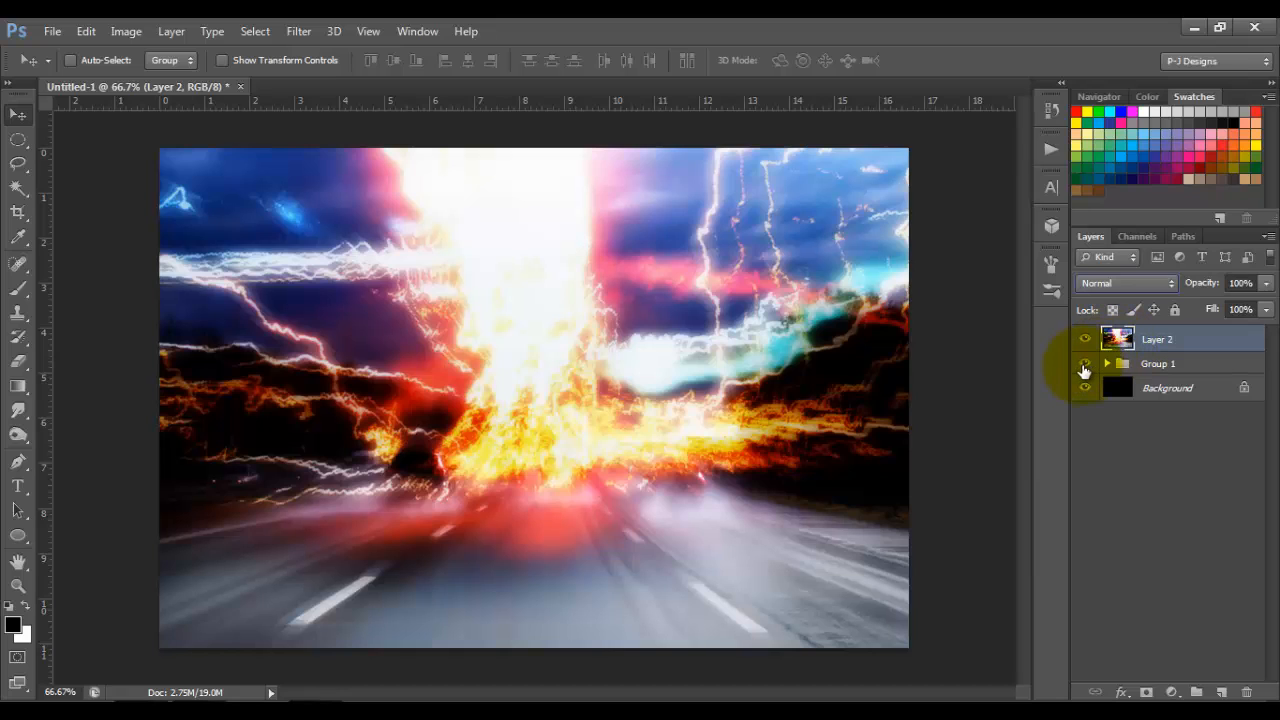
# Step: Delete Group 1 and rename the stamped composite layer to Background
pyautogui.click(1155, 366)
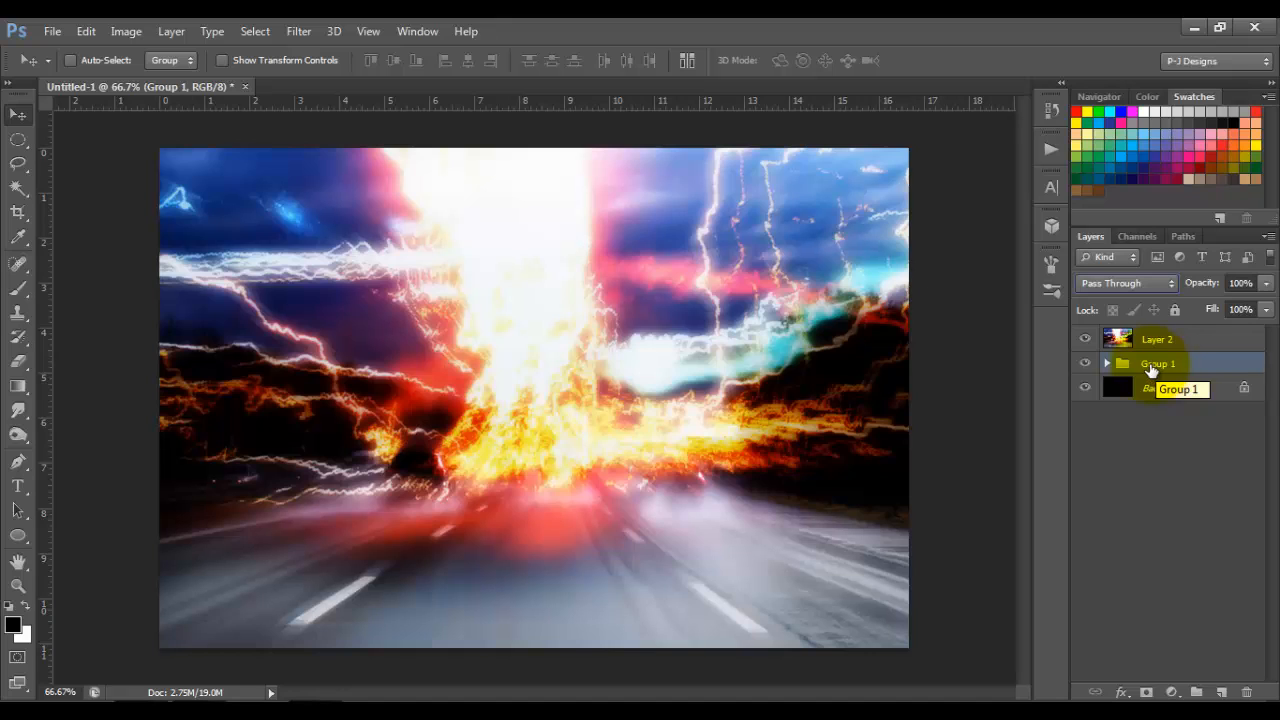
pyautogui.moveTo(1150, 370); pyautogui.dragTo(1247, 697)
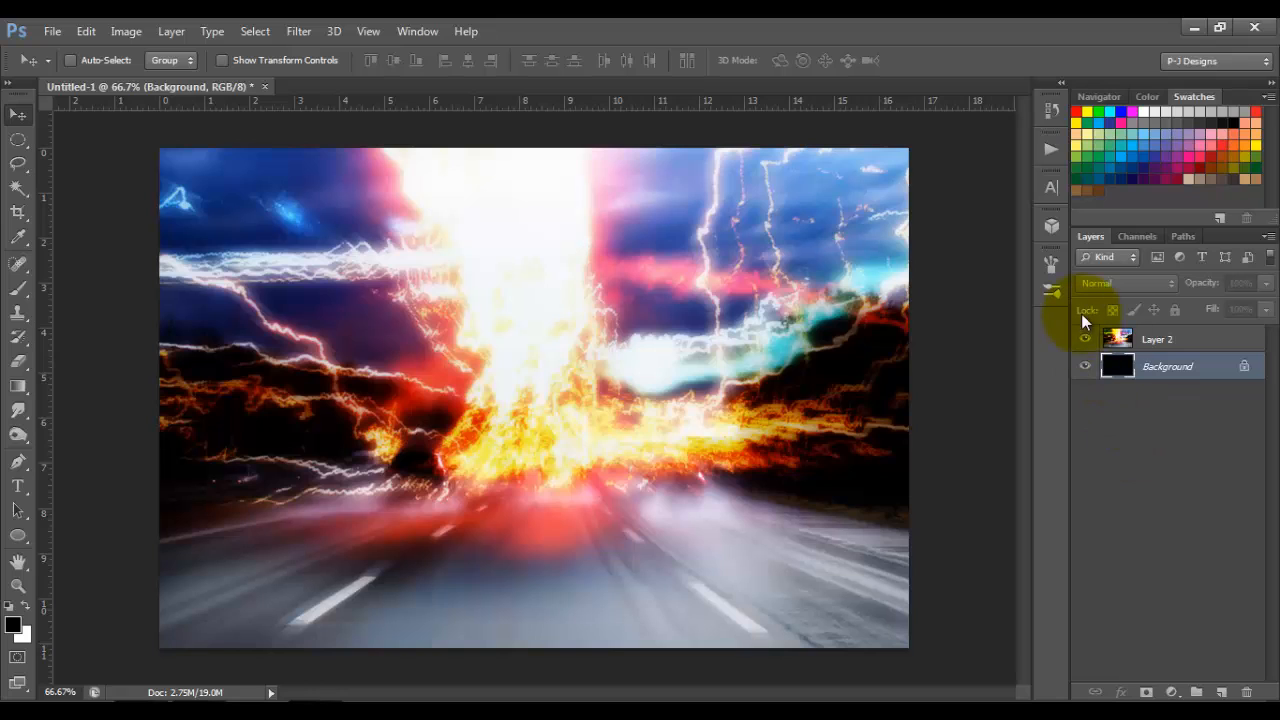
pyautogui.click(1157, 350)
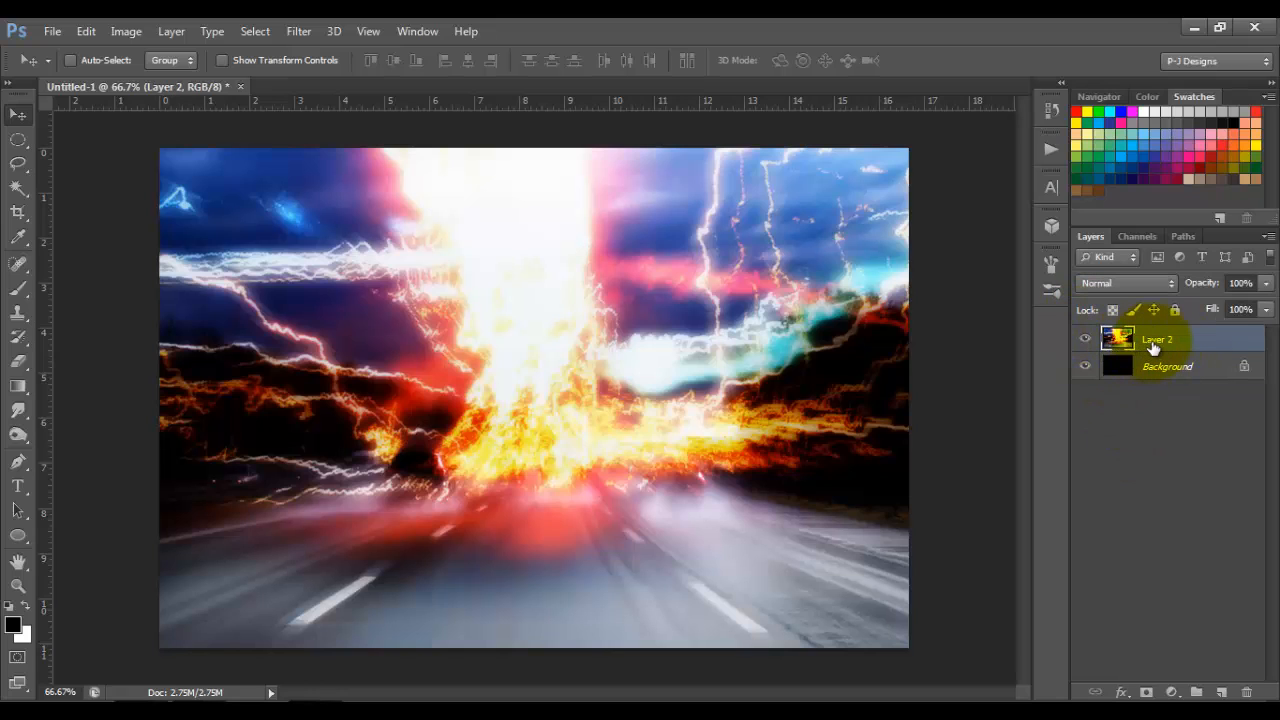
pyautogui.doubleClick(1157, 341)
pyautogui.write('Background')
pyautogui.press('Return')
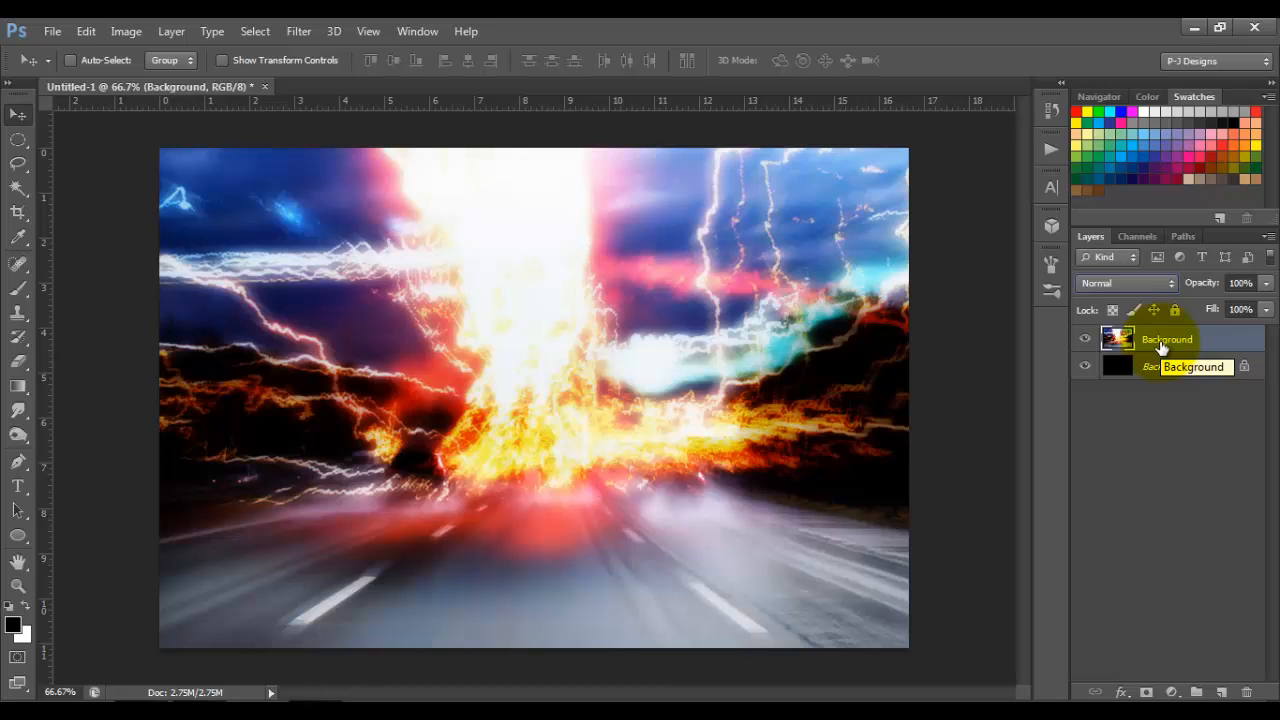
# Step: Place the Moshpire stock image of the woman from the tutorial folder onto the canvas
pyautogui.click(210, 698)
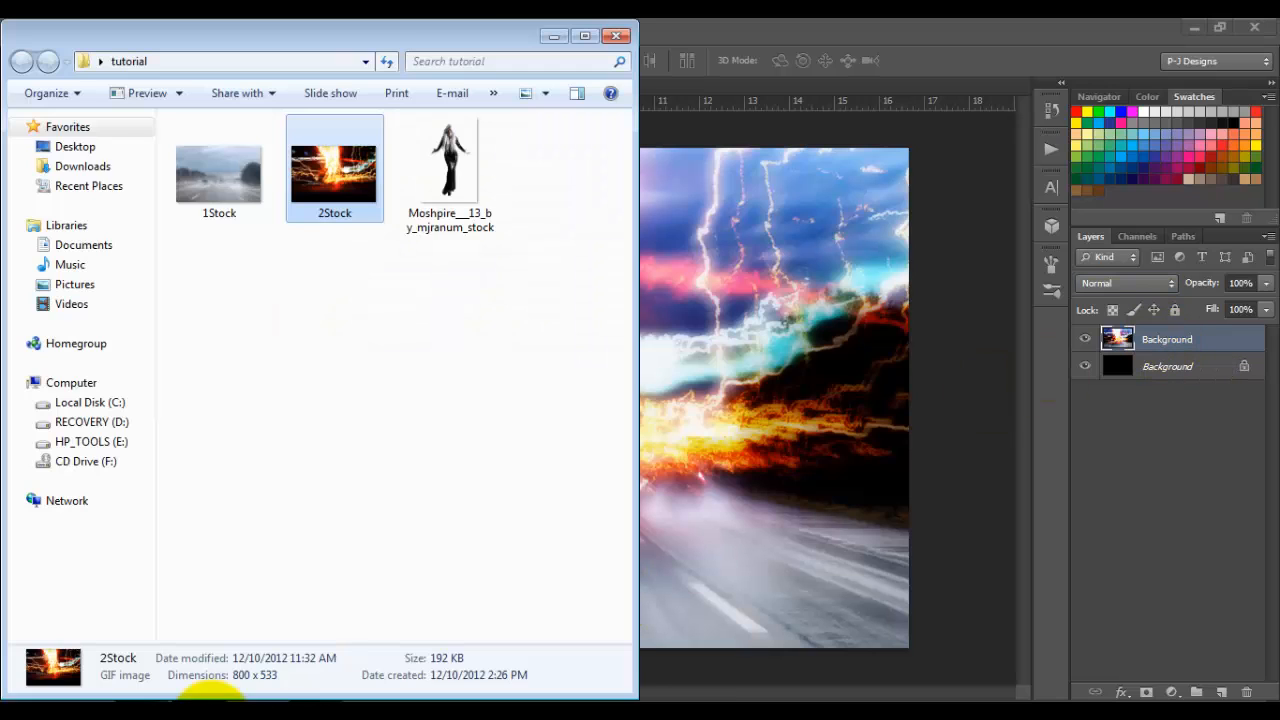
pyautogui.click(471, 153)
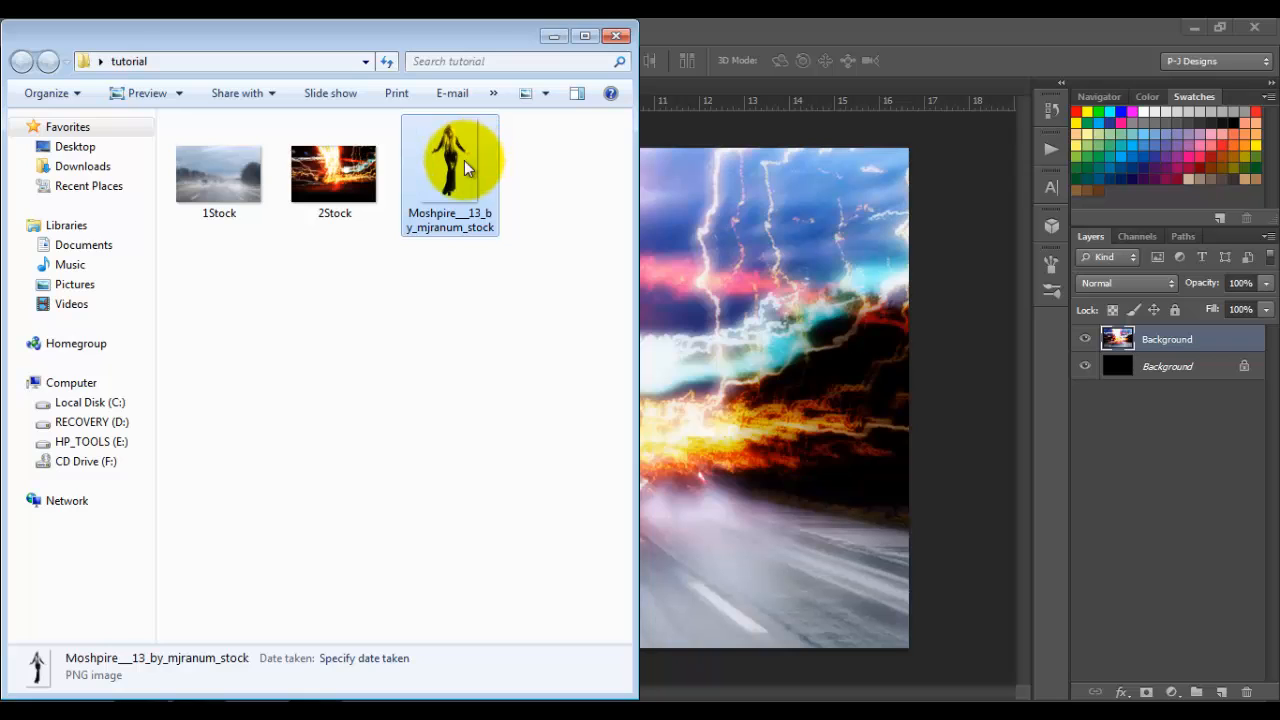
pyautogui.moveTo(464, 160); pyautogui.dragTo(700, 378)
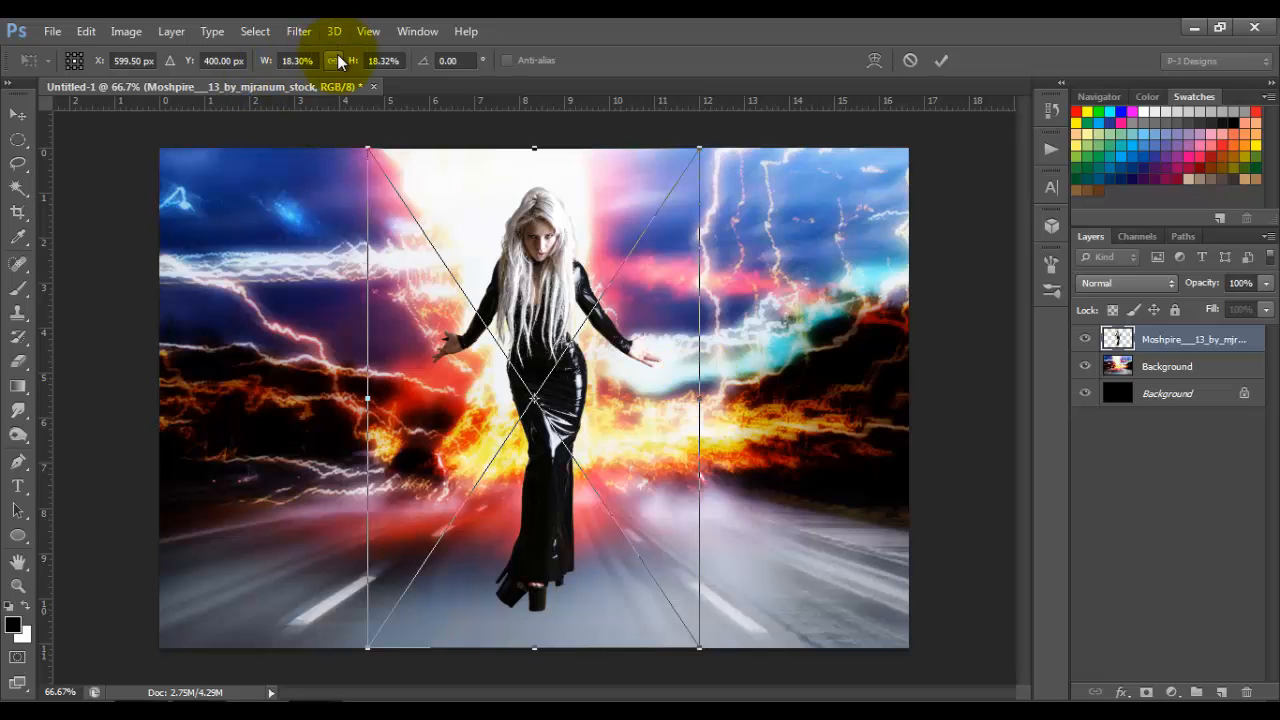
# Step: Scale the woman proportionally to about 14.6%, position her standing mid-road in front of the fire, and rasterize her layer
pyautogui.moveTo(369, 150); pyautogui.dragTo(423, 228)
pyautogui.moveTo(543, 300); pyautogui.dragTo(524, 323)
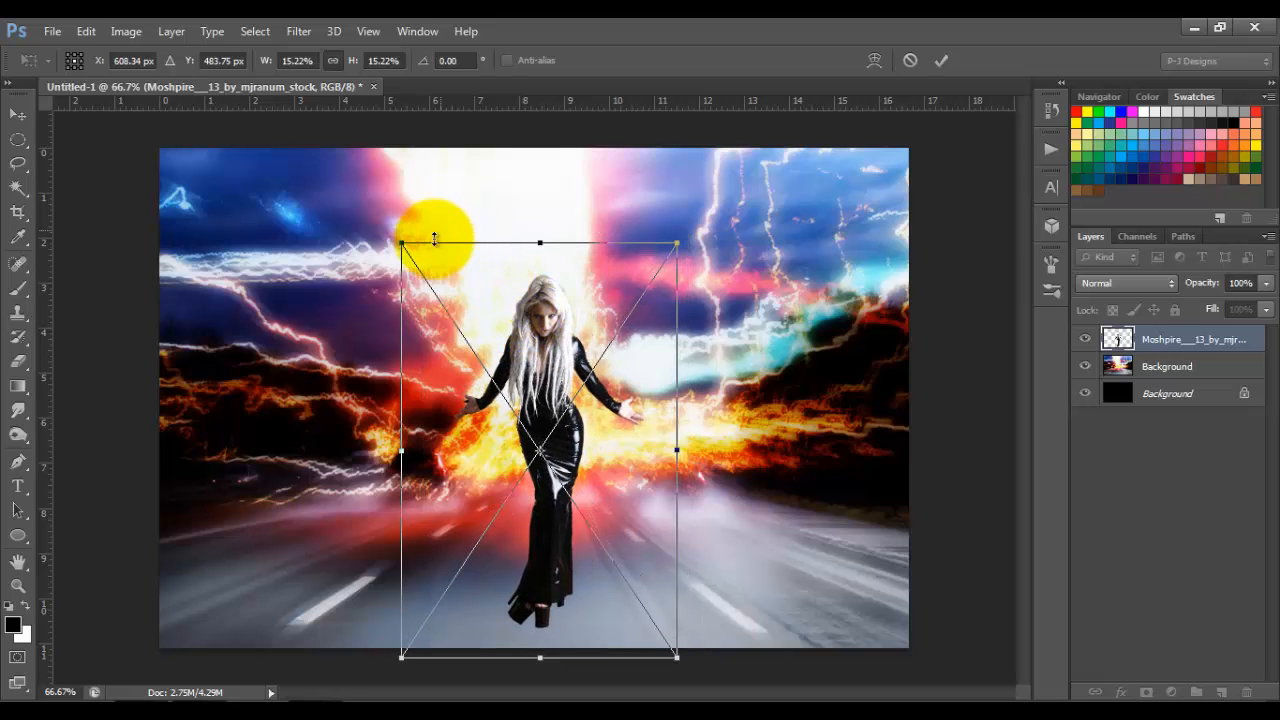
pyautogui.moveTo(401, 243); pyautogui.dragTo(412, 259)
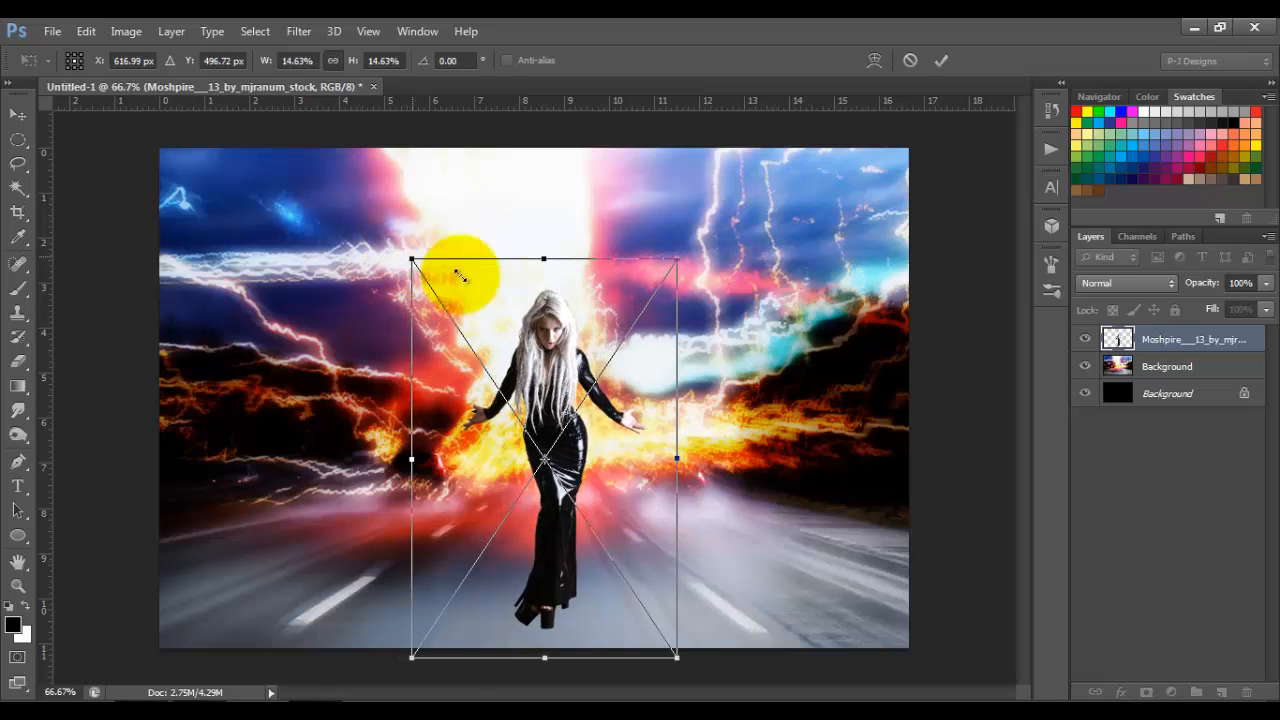
pyautogui.moveTo(569, 351); pyautogui.dragTo(563, 355)
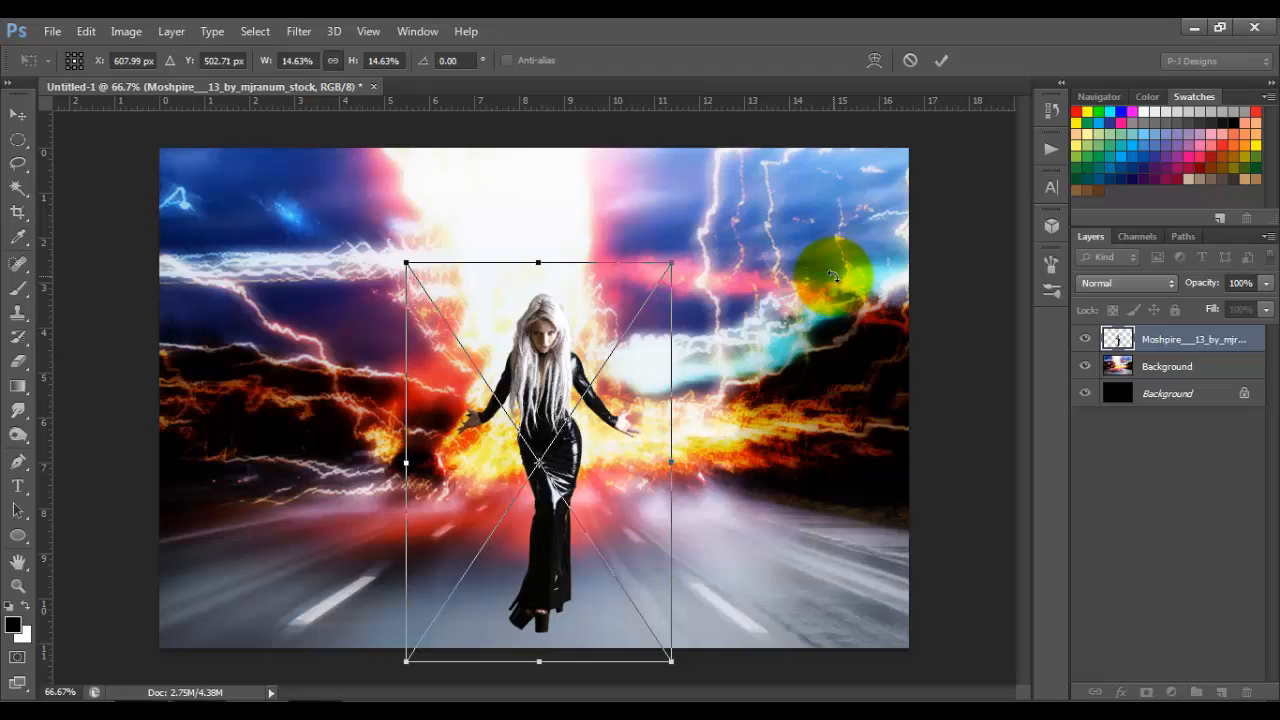
pyautogui.click(942, 63)
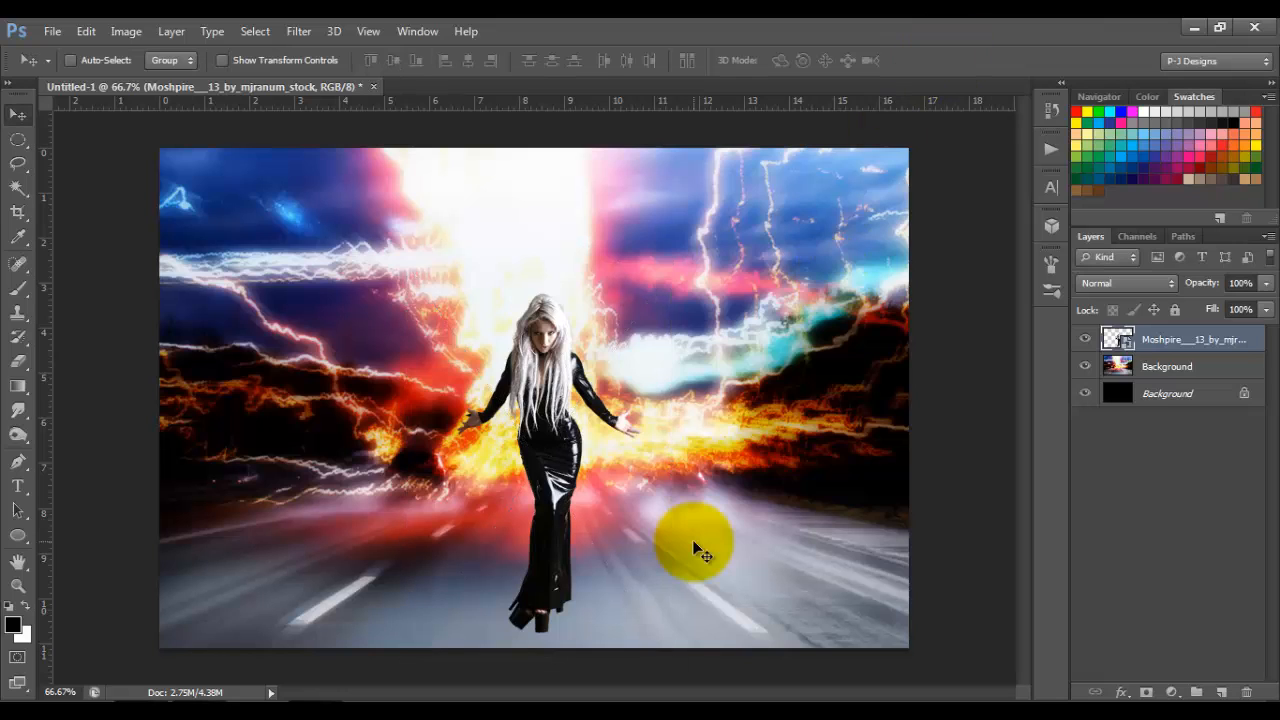
pyautogui.rightClick(1236, 340)
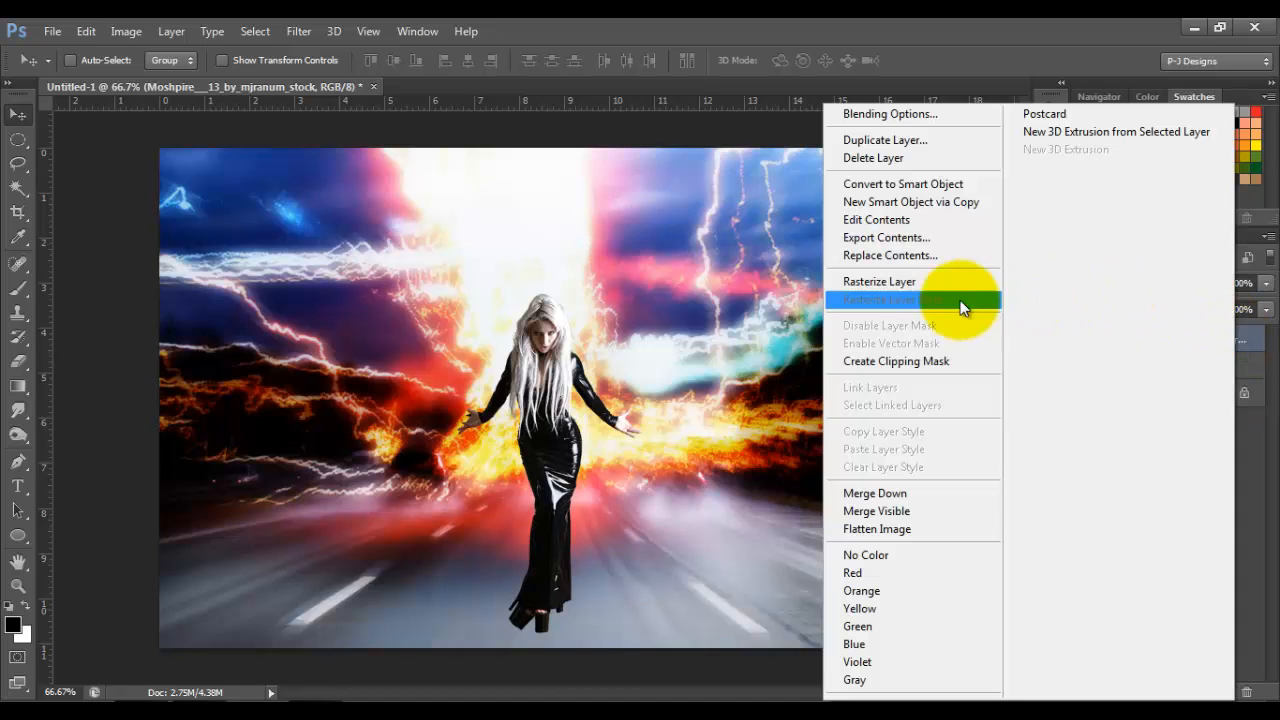
pyautogui.click(937, 286)
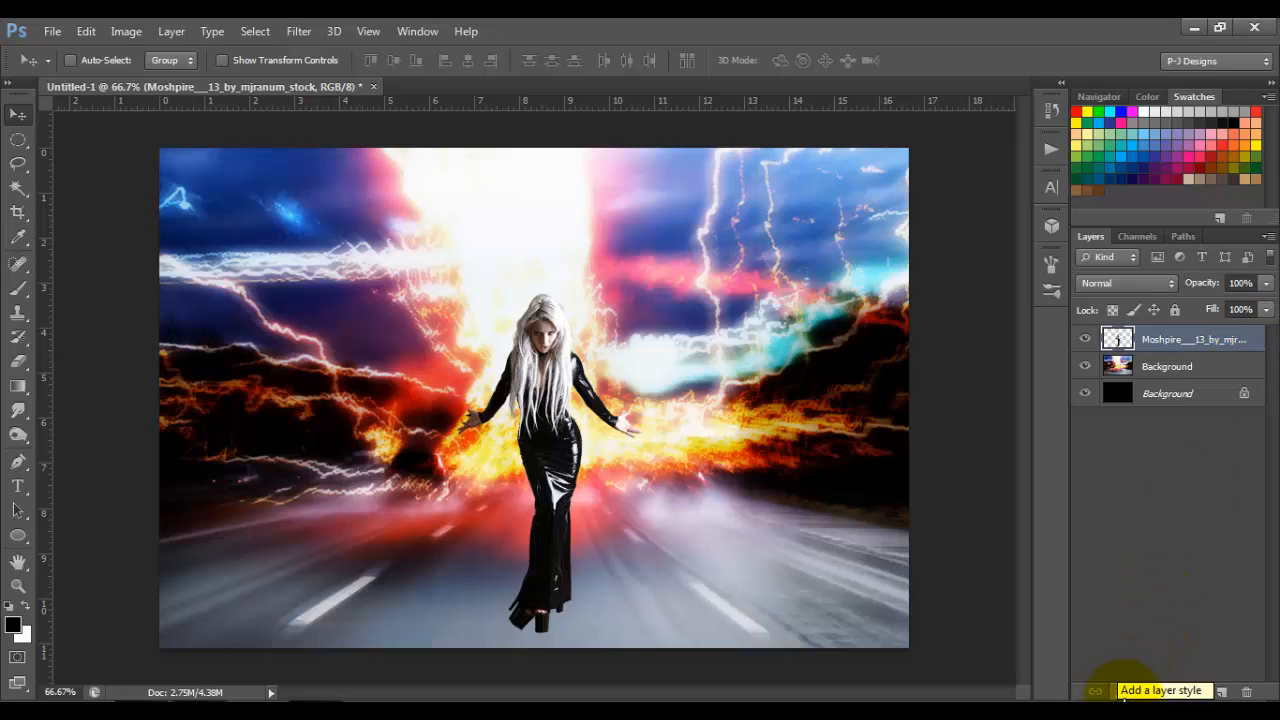
# Step: Add an Inner Glow effect to the woman's layer and set the glow color to #df470c
pyautogui.click(1123, 691)
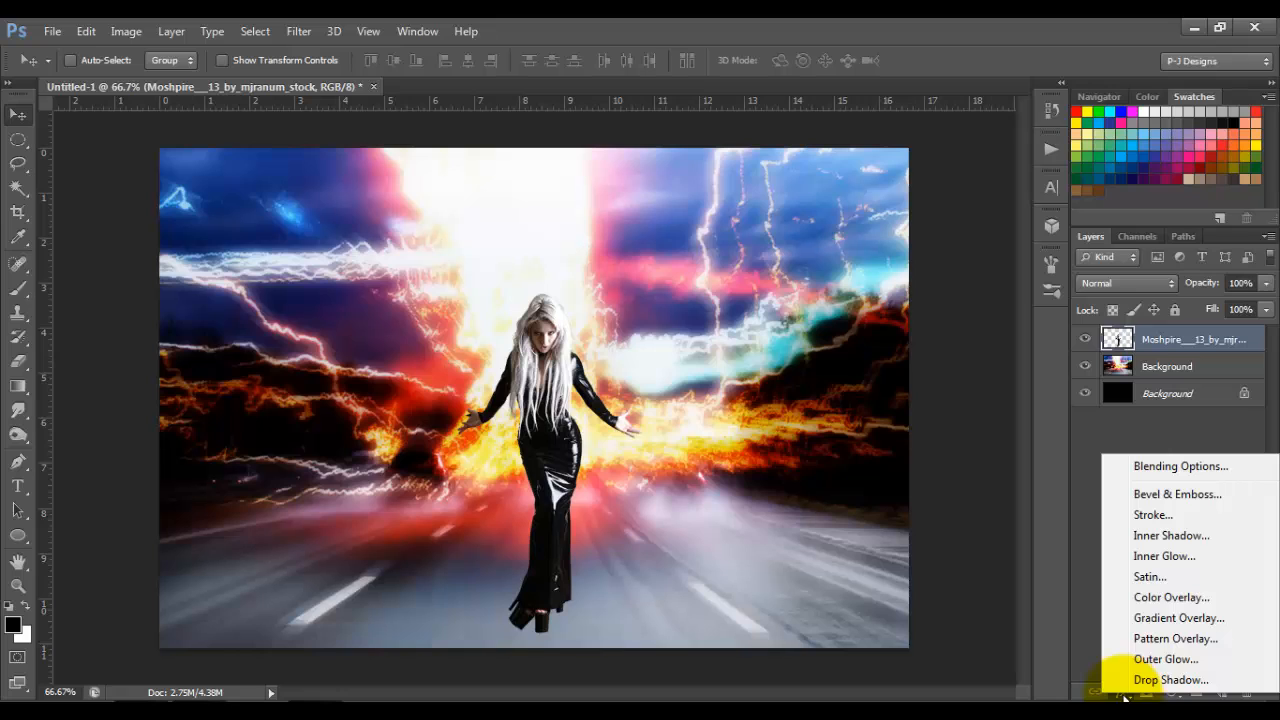
pyautogui.click(1188, 553)
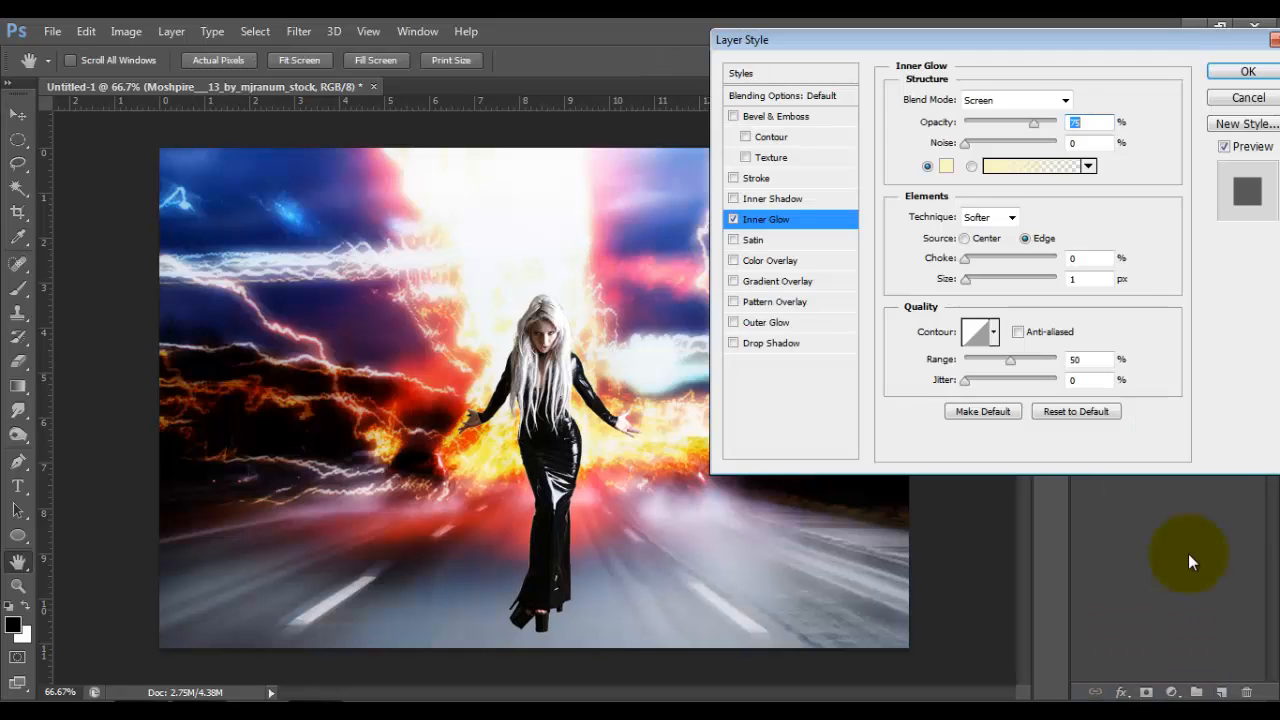
pyautogui.click(946, 167)
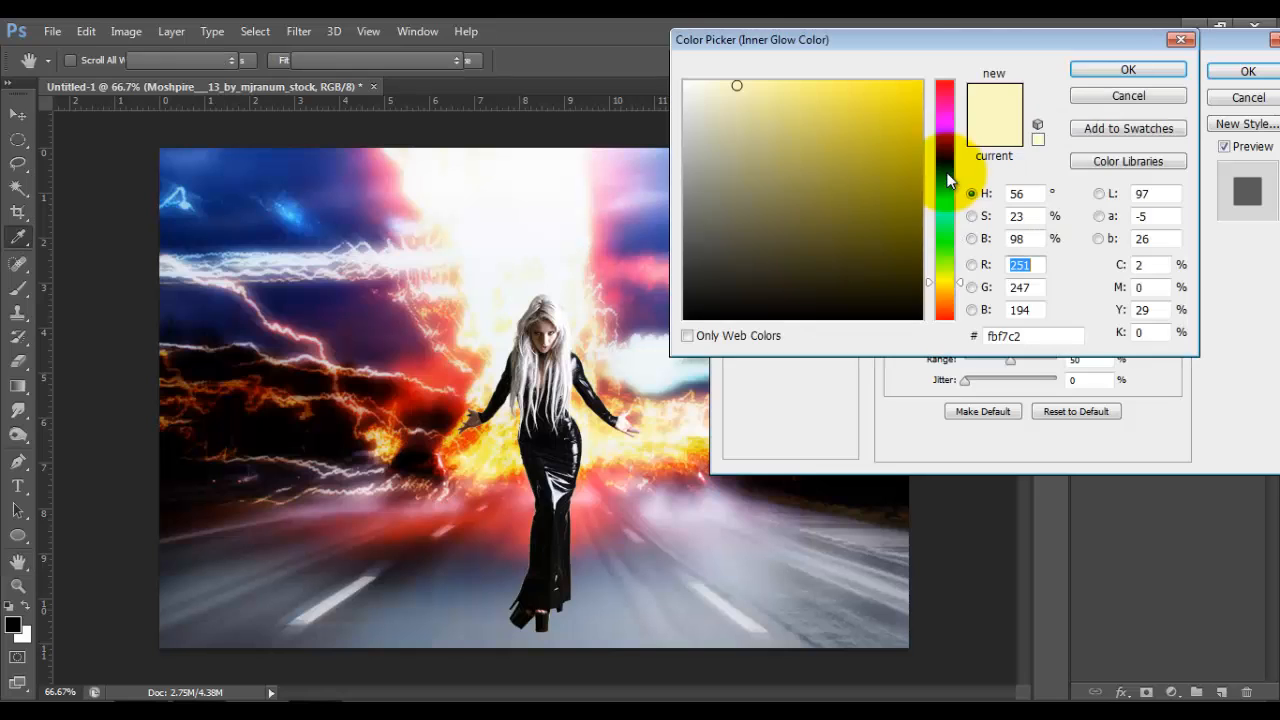
pyautogui.click(1005, 336)
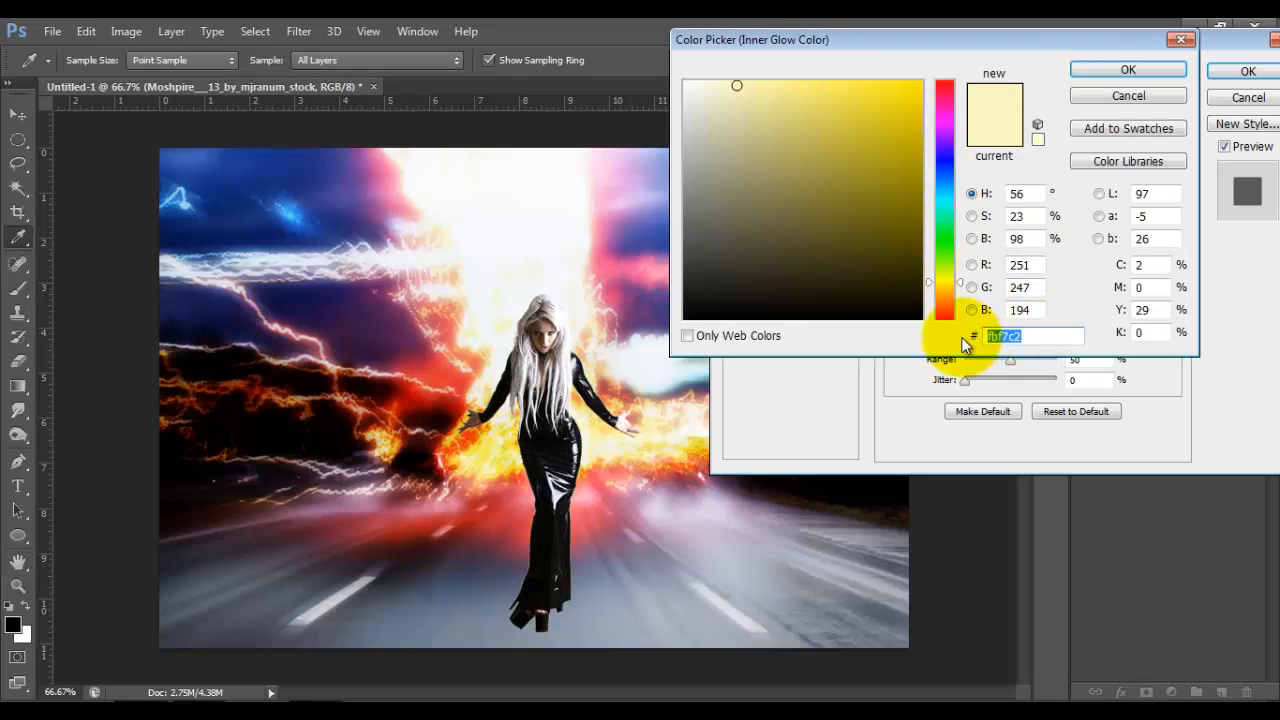
pyautogui.write('df')
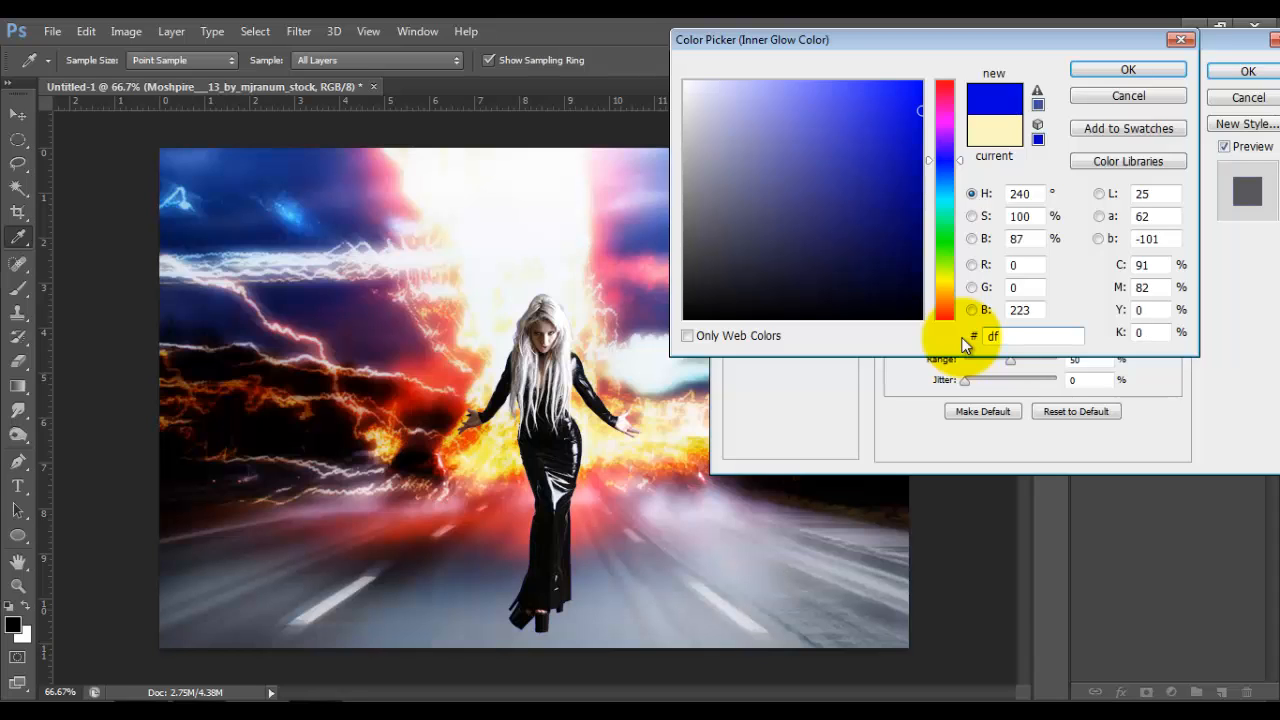
pyautogui.write('47')
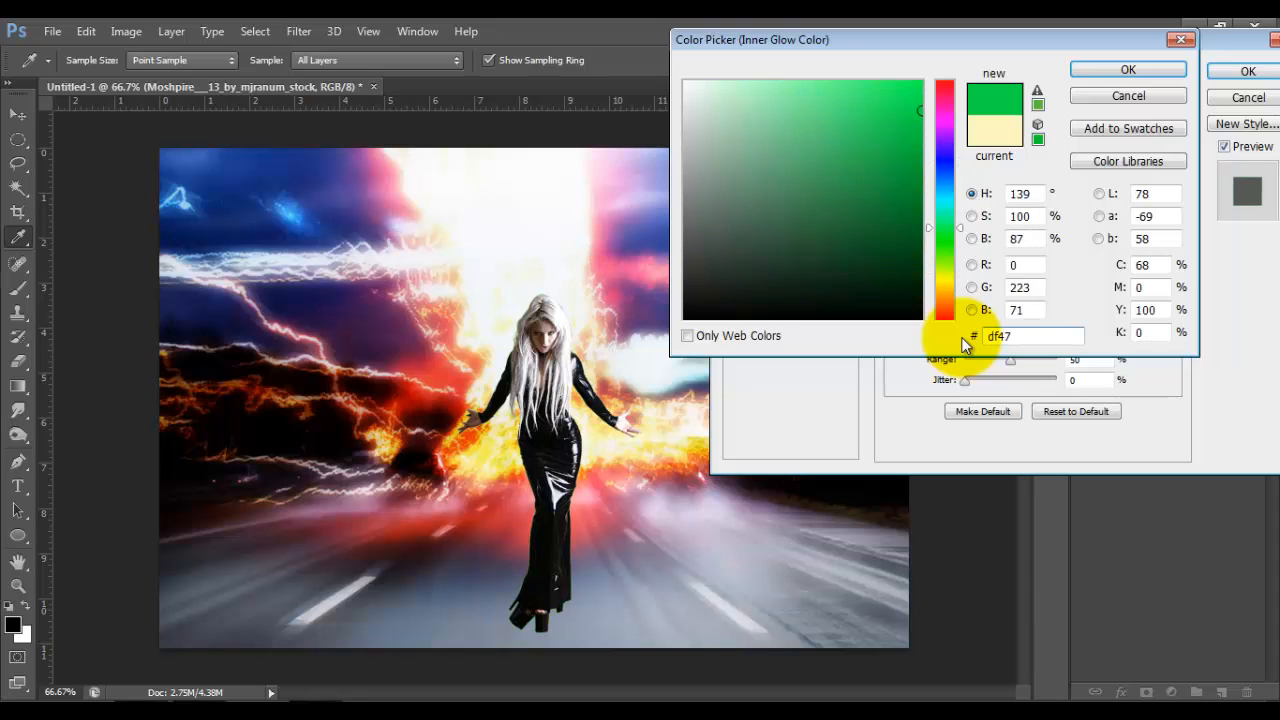
pyautogui.write('0c')
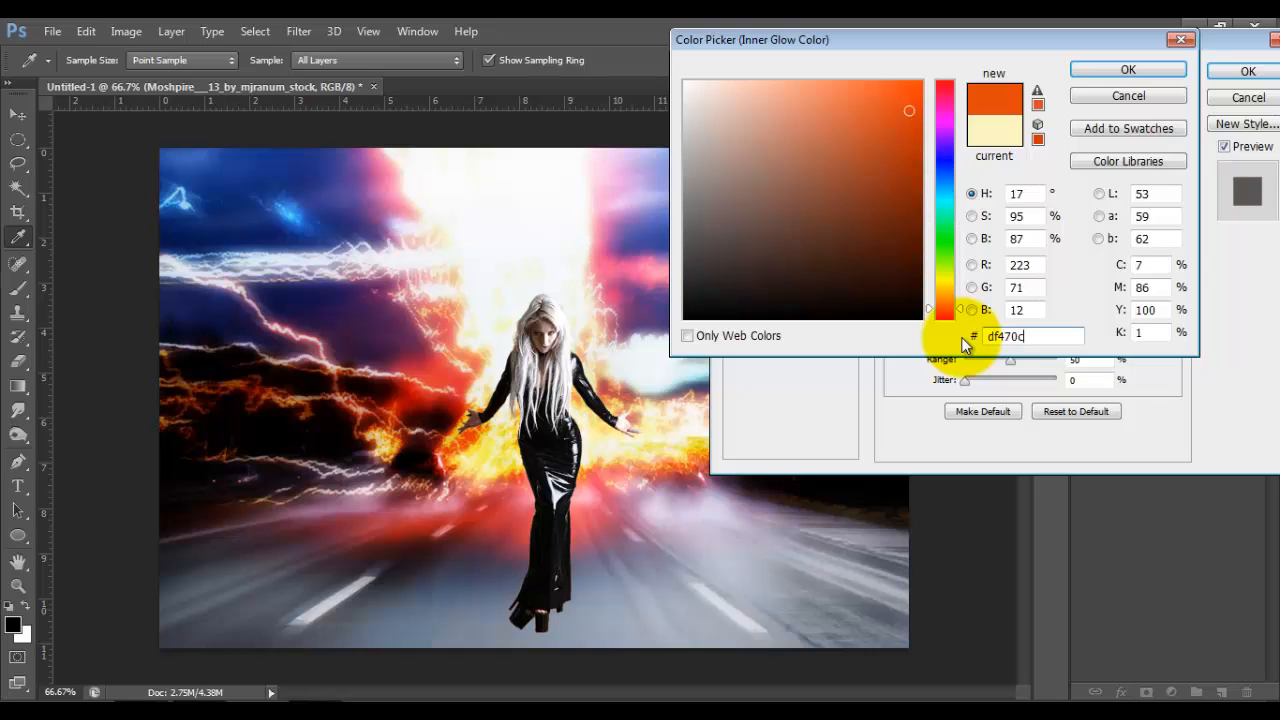
pyautogui.click(1126, 70)
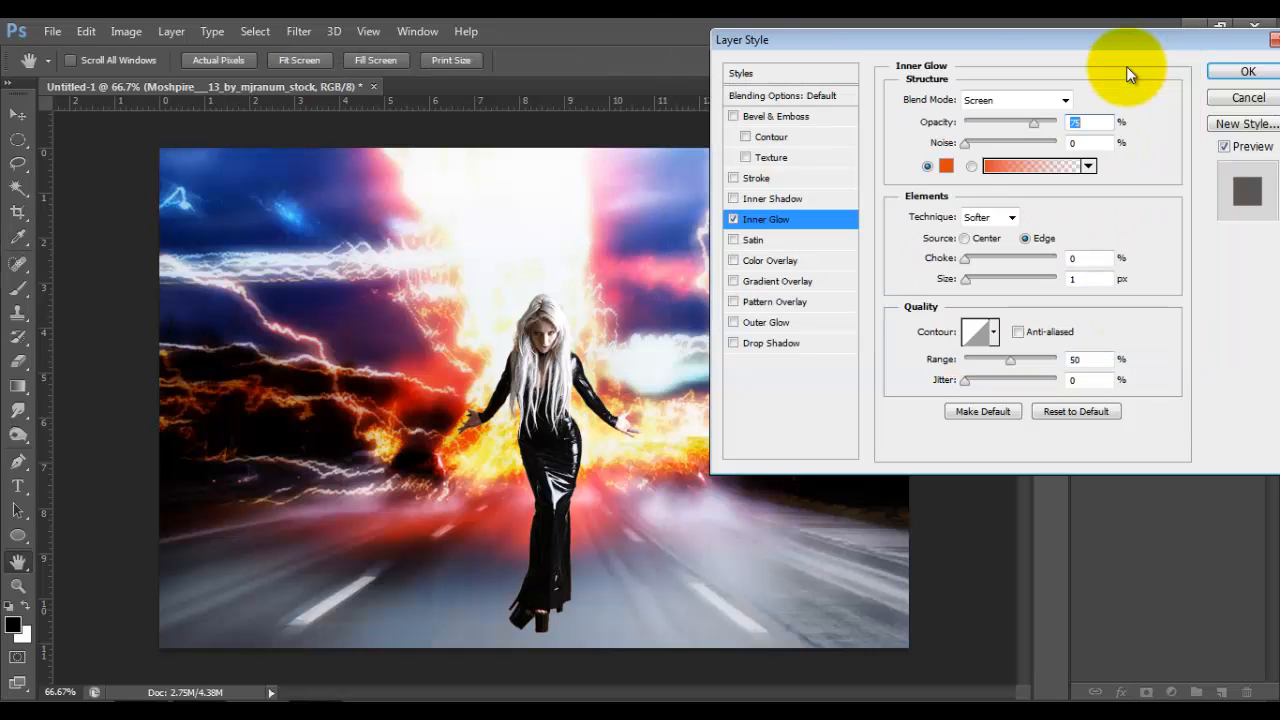
# Step: Set the inner glow's blend mode to Soft Light and its size to 21 px, and apply the style
pyautogui.click(1065, 99)
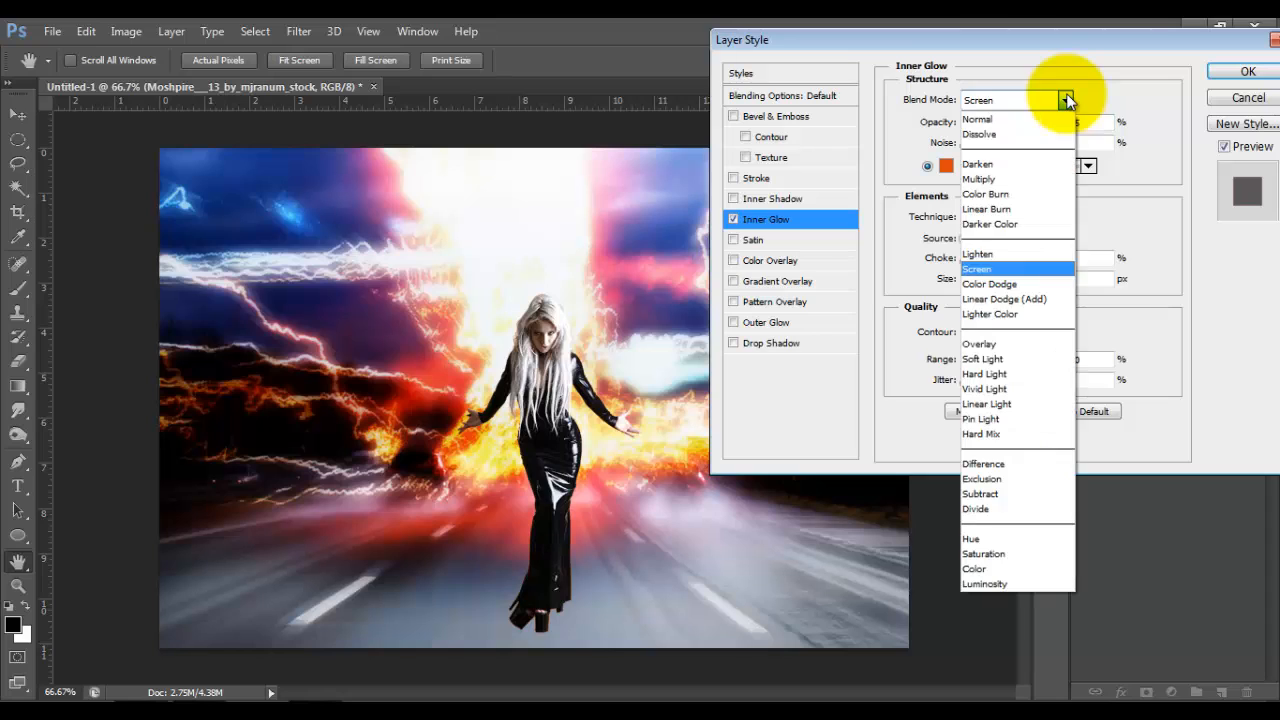
pyautogui.click(980, 359)
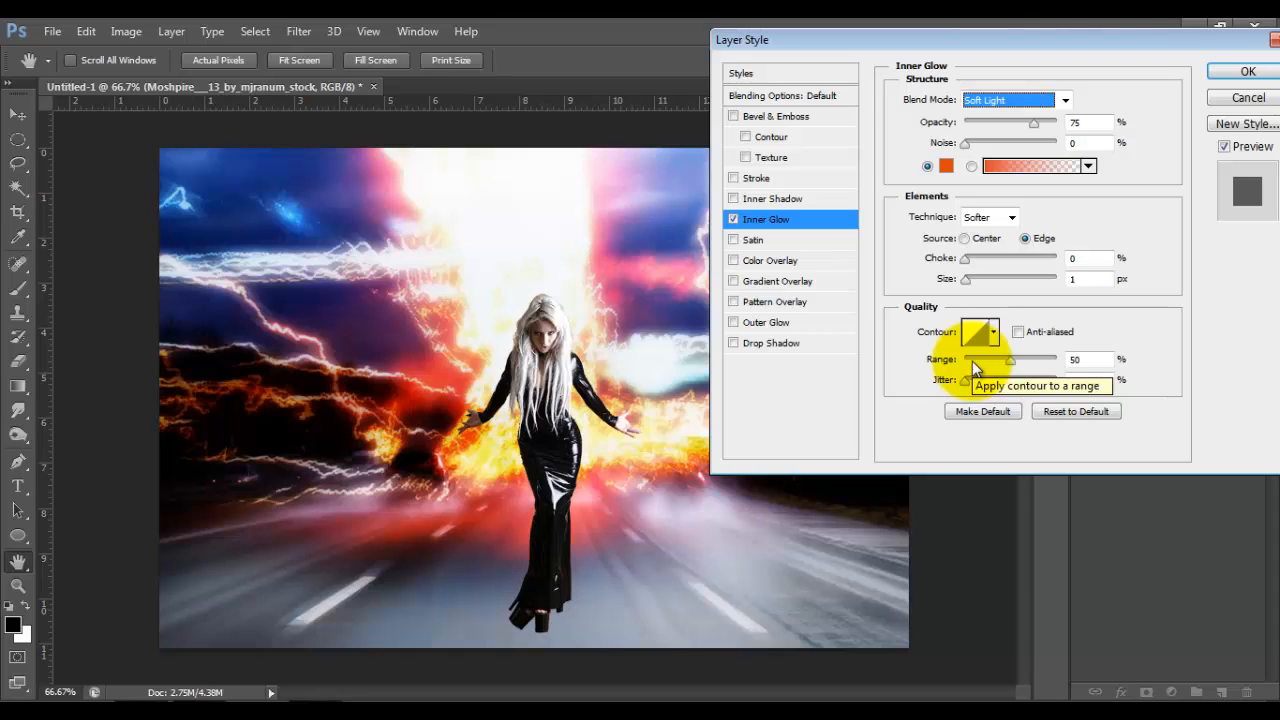
pyautogui.click(1056, 283)
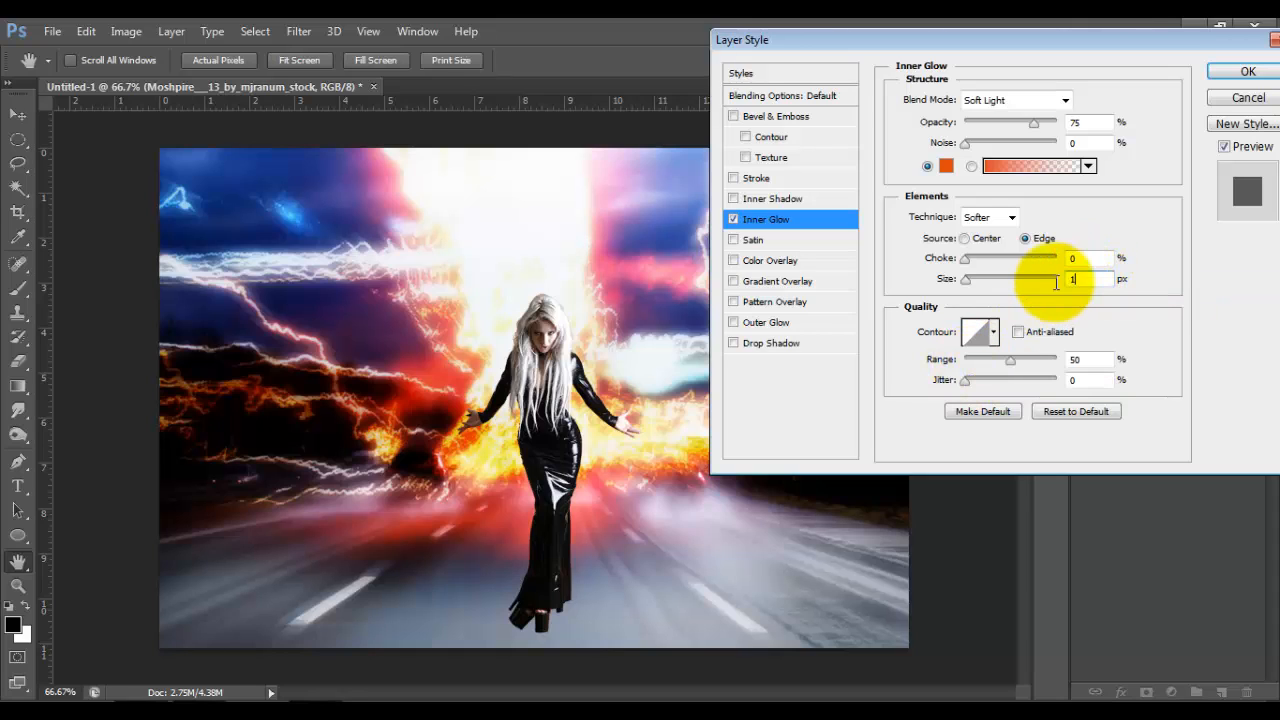
pyautogui.moveTo(1056, 283); pyautogui.dragTo(1038, 296)
pyautogui.write('21')
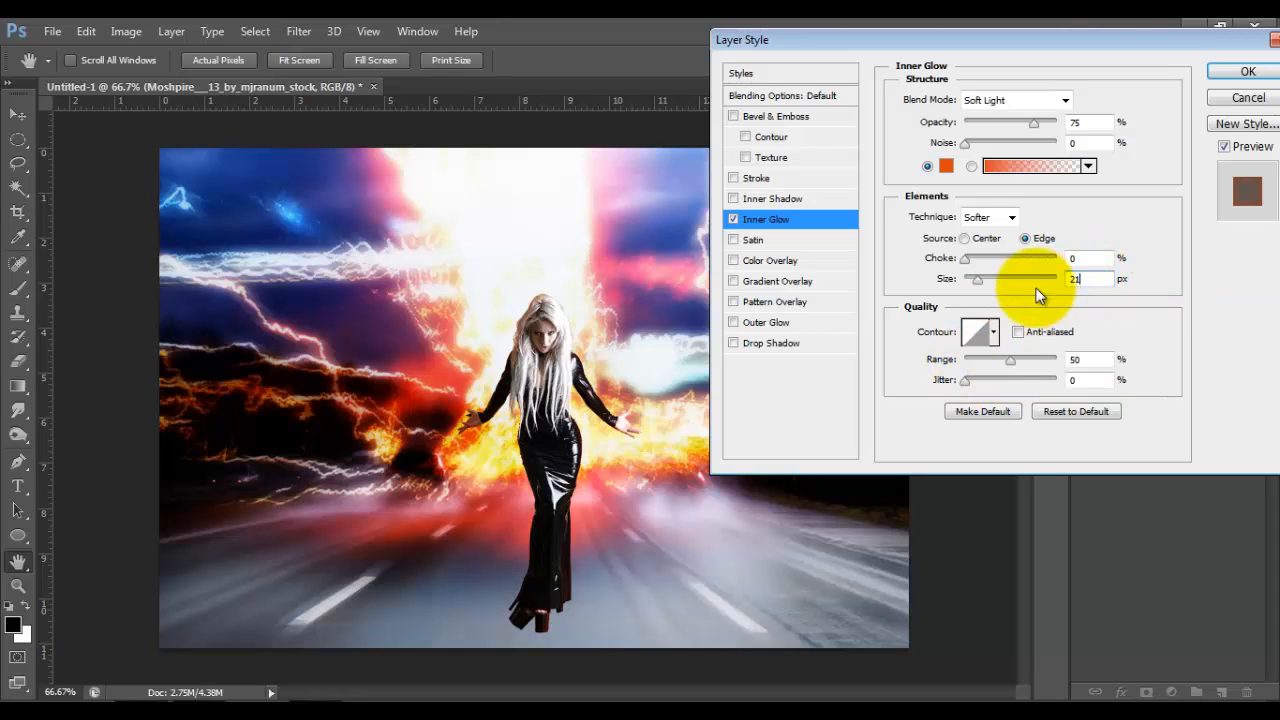
pyautogui.click(1240, 71)
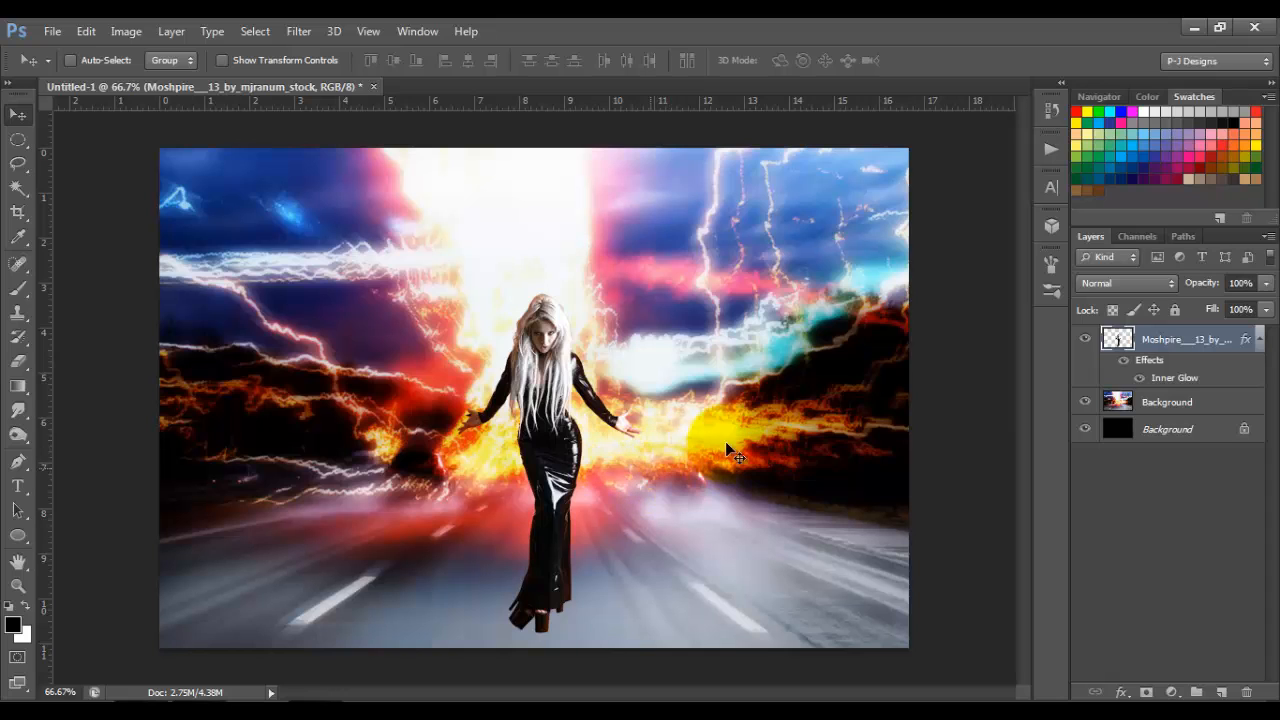
# Step: Compare the woman with and without the inner glow, and collapse her layer's effects list
pyautogui.click(1125, 363)
pyautogui.click(1125, 363)
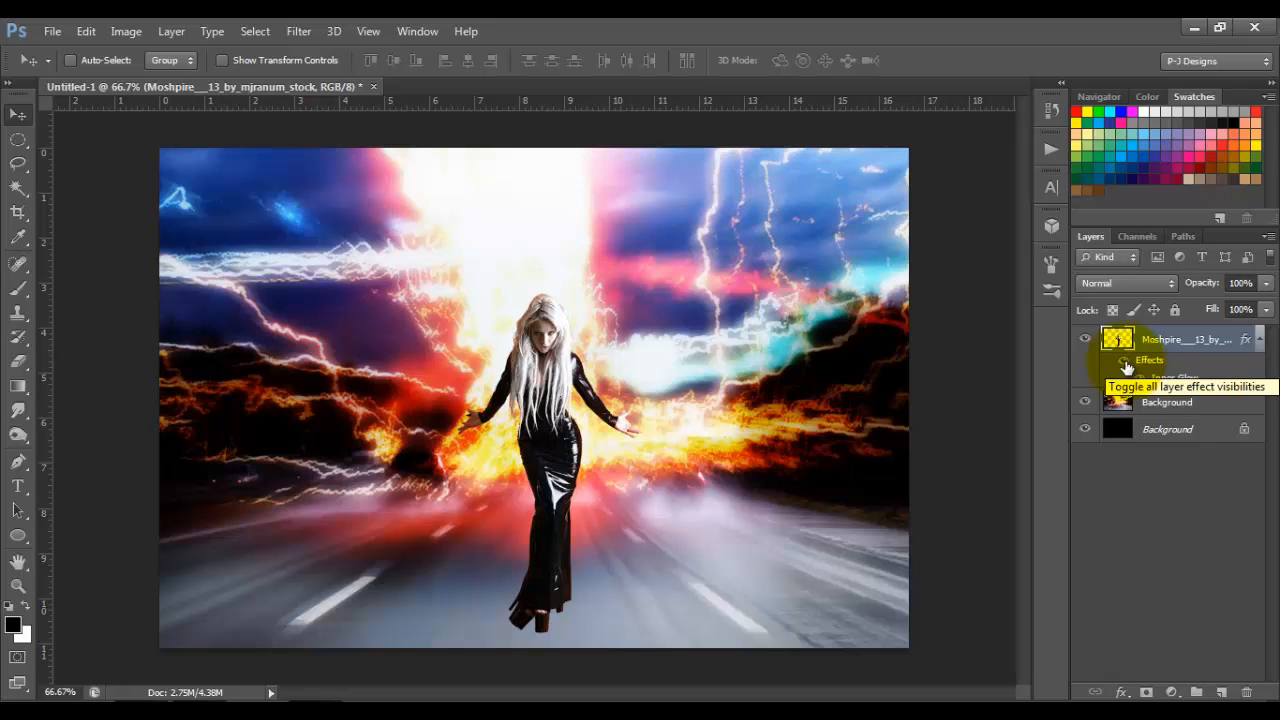
pyautogui.click(1125, 363)
pyautogui.click(1125, 363)
pyautogui.click(1261, 342)
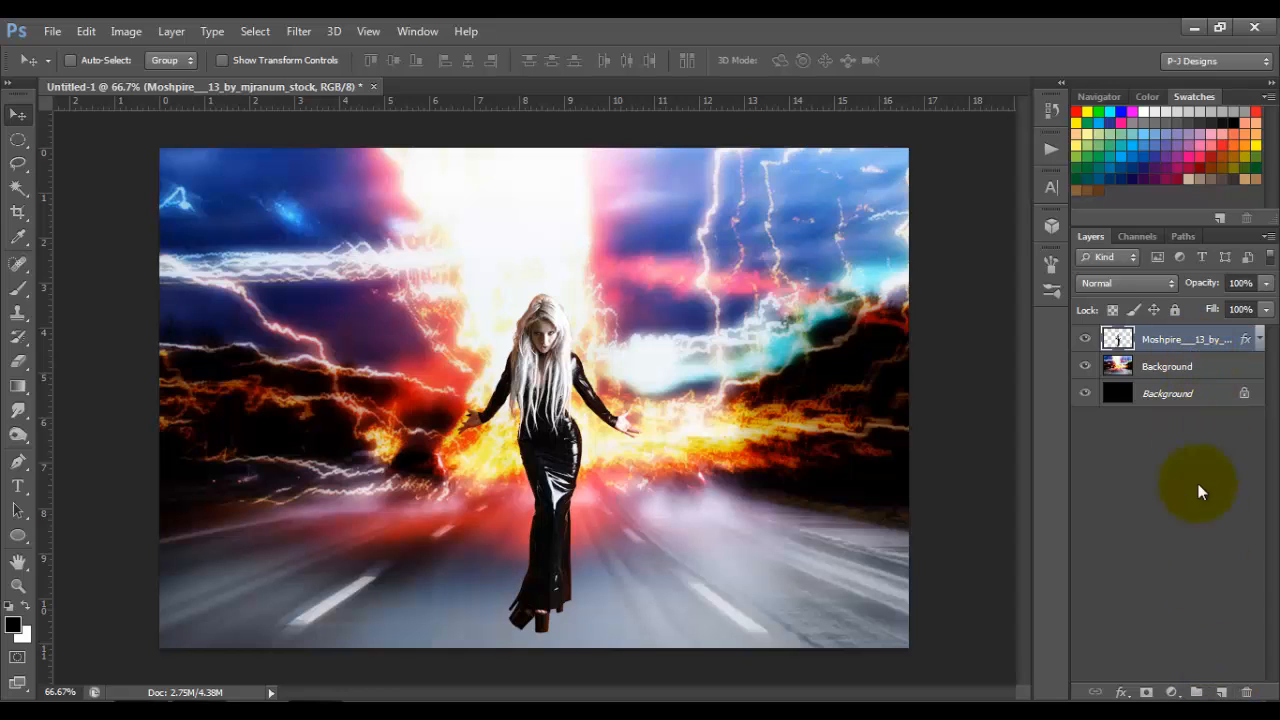
# Step: Create a new layer beneath the woman's layer and paint a black shadow under her shoes with a 35 px soft brush at 100% opacity
pyautogui.click(1222, 692)
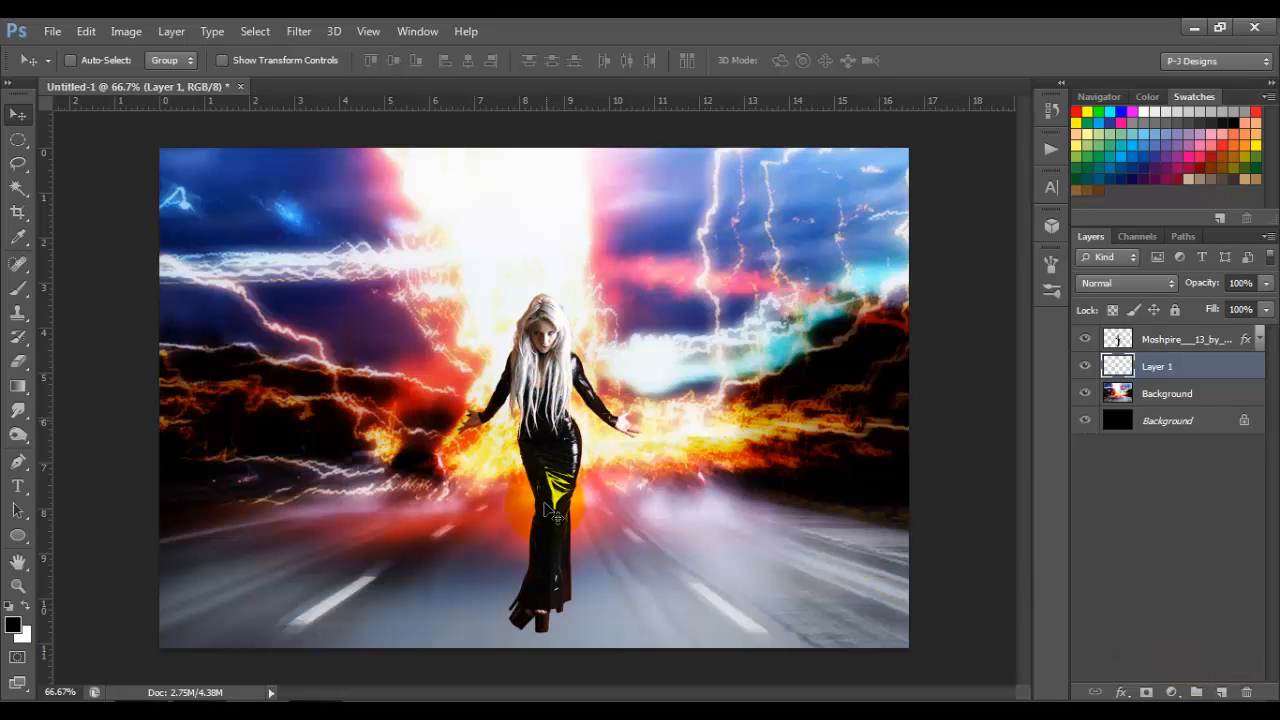
pyautogui.click(20, 292)
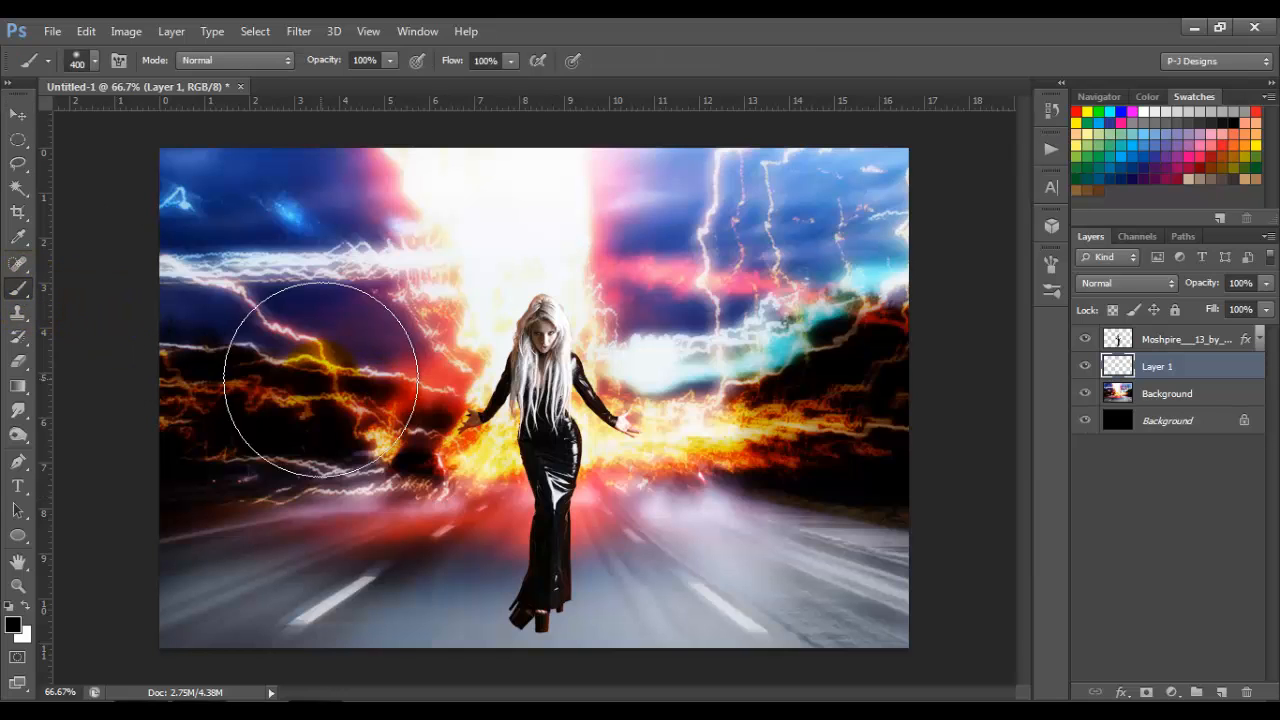
pyautogui.click(563, 515)
pyautogui.press('[')
pyautogui.press('[')
pyautogui.press('[')
pyautogui.press('[')
pyautogui.press('[')
pyautogui.press('[')
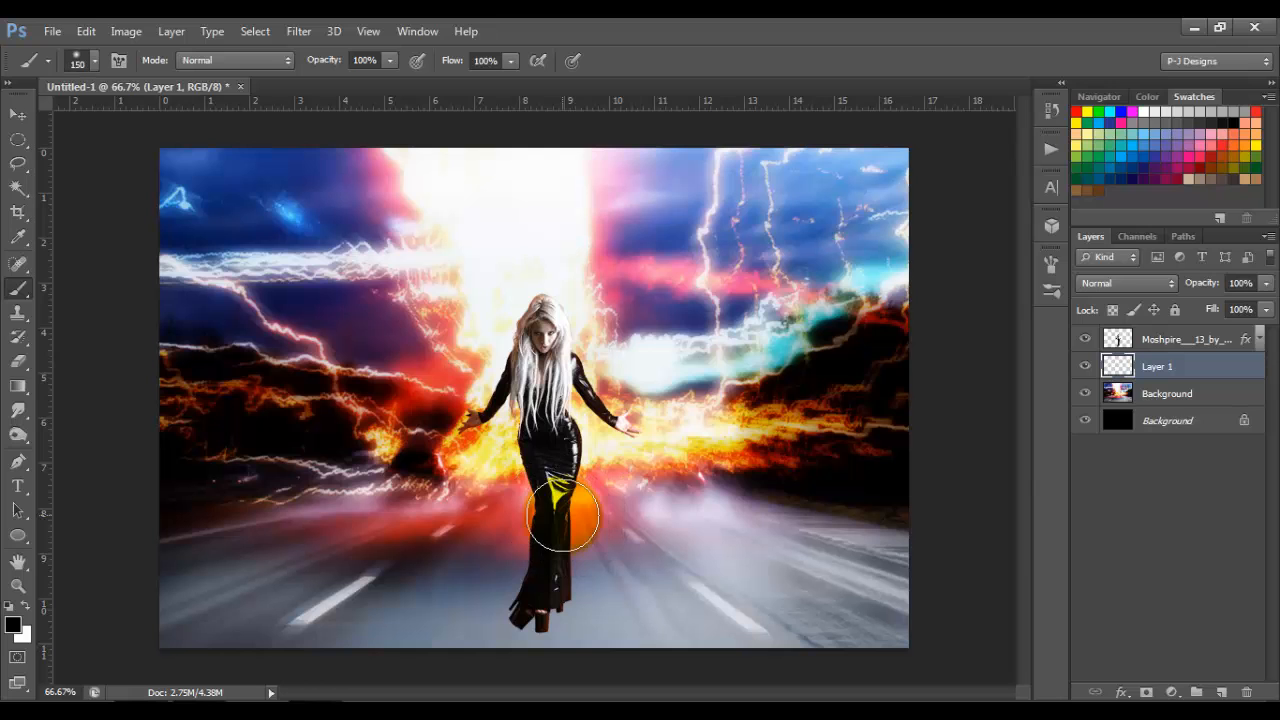
pyautogui.hotkey('ctrl', '+')
pyautogui.hotkey('ctrl', '+')
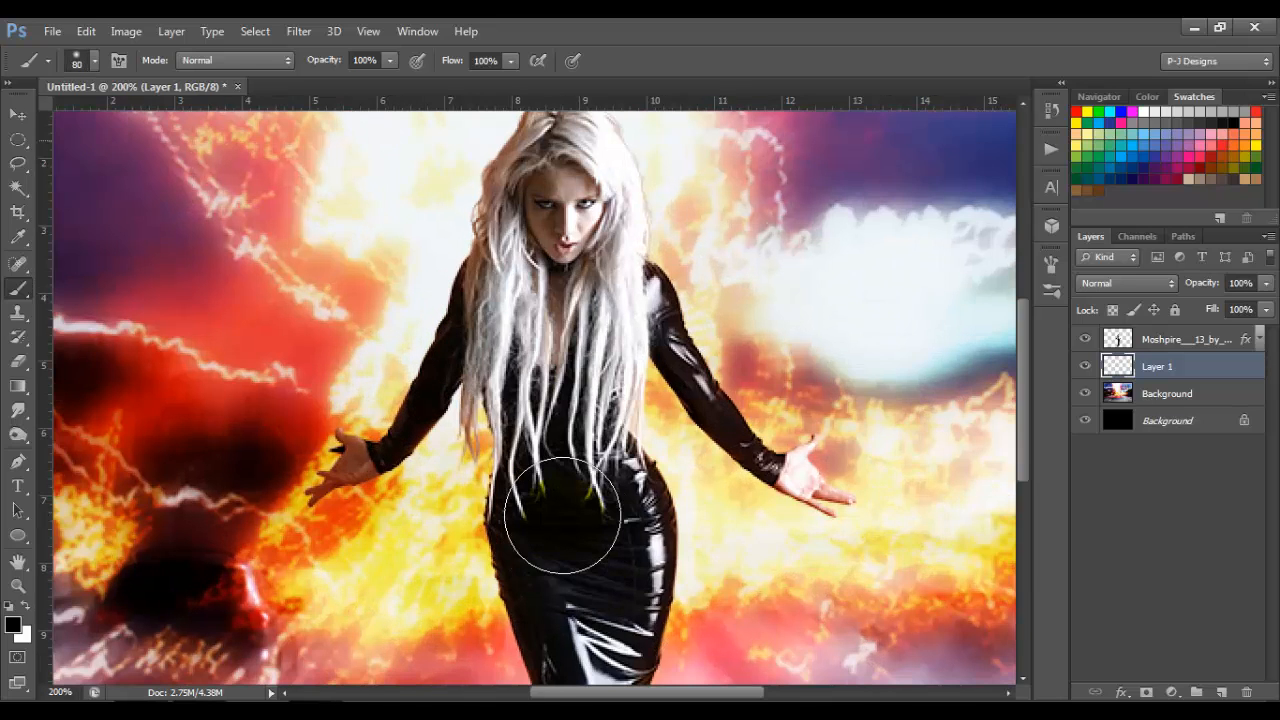
pyautogui.moveTo(1023, 345); pyautogui.dragTo(1023, 485)
pyautogui.press('[')
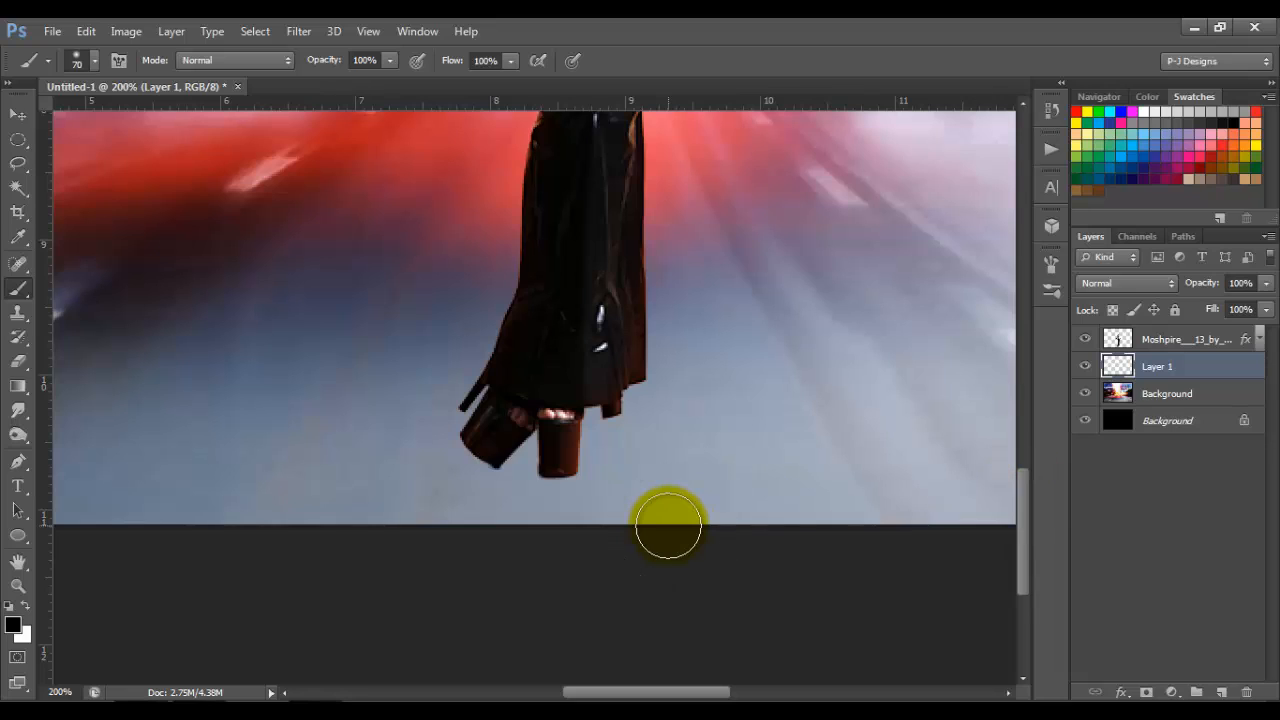
pyautogui.press('[')
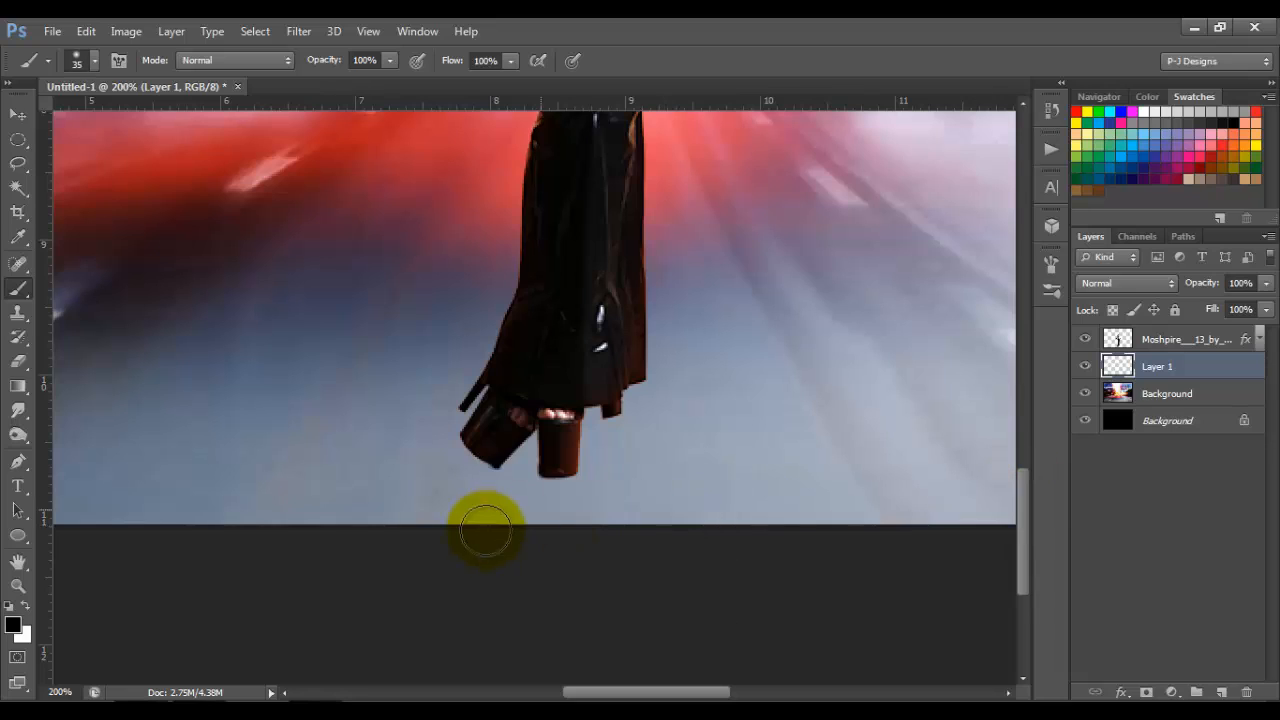
pyautogui.click(390, 66)
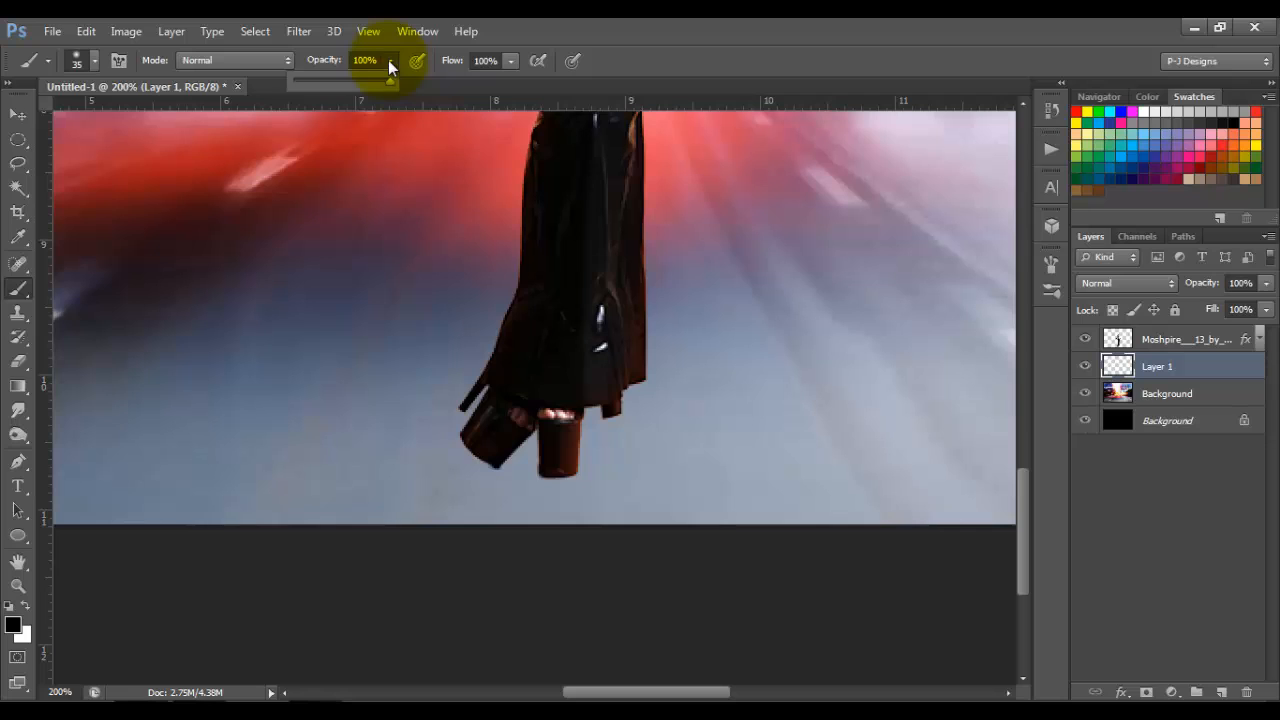
pyautogui.click(390, 66)
pyautogui.moveTo(555, 495)
pyautogui.mouseDown()
pyautogui.moveTo(572, 585)
pyautogui.moveTo(557, 486)
pyautogui.moveTo(543, 537)
pyautogui.moveTo(486, 486)
pyautogui.moveTo(533, 492)
pyautogui.moveTo(503, 486)
pyautogui.moveTo(489, 560)
pyautogui.moveTo(477, 471)
pyautogui.moveTo(443, 593)
pyautogui.mouseUp()
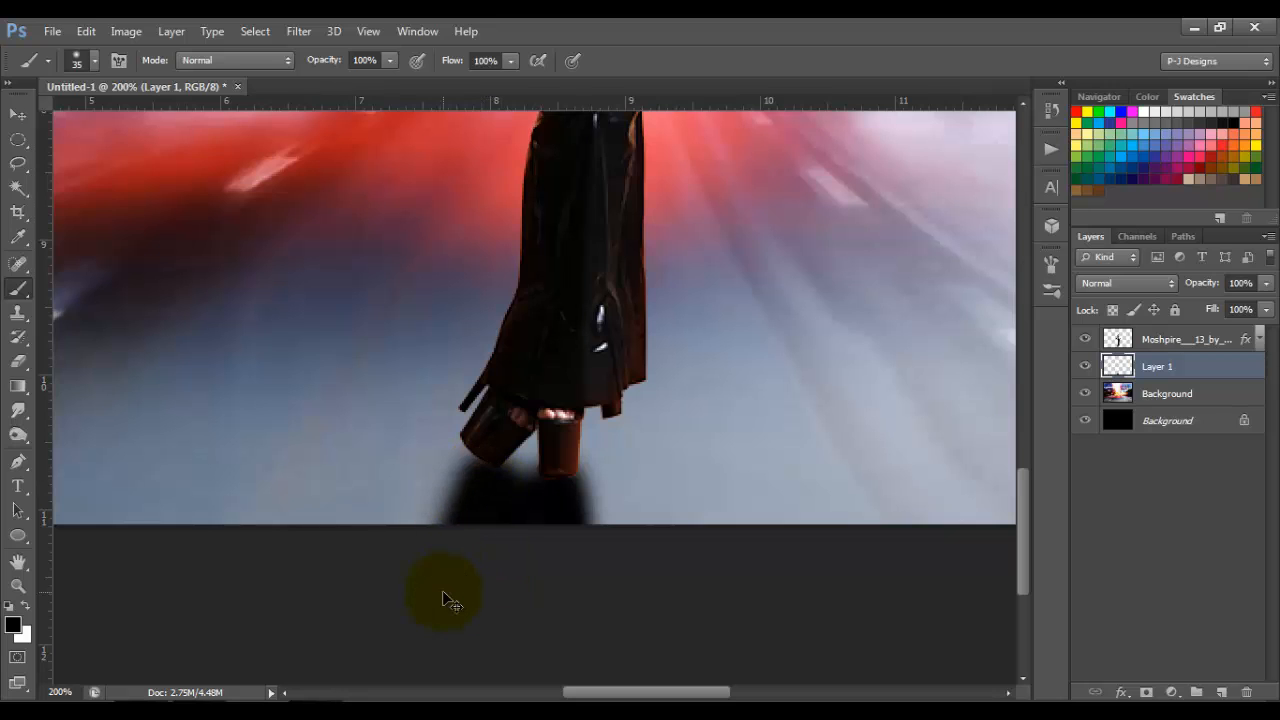
# Step: Reduce the opacity of the painted shadow layer to 90%
pyautogui.hotkey('ctrl', '-')
pyautogui.hotkey('ctrl', '-')
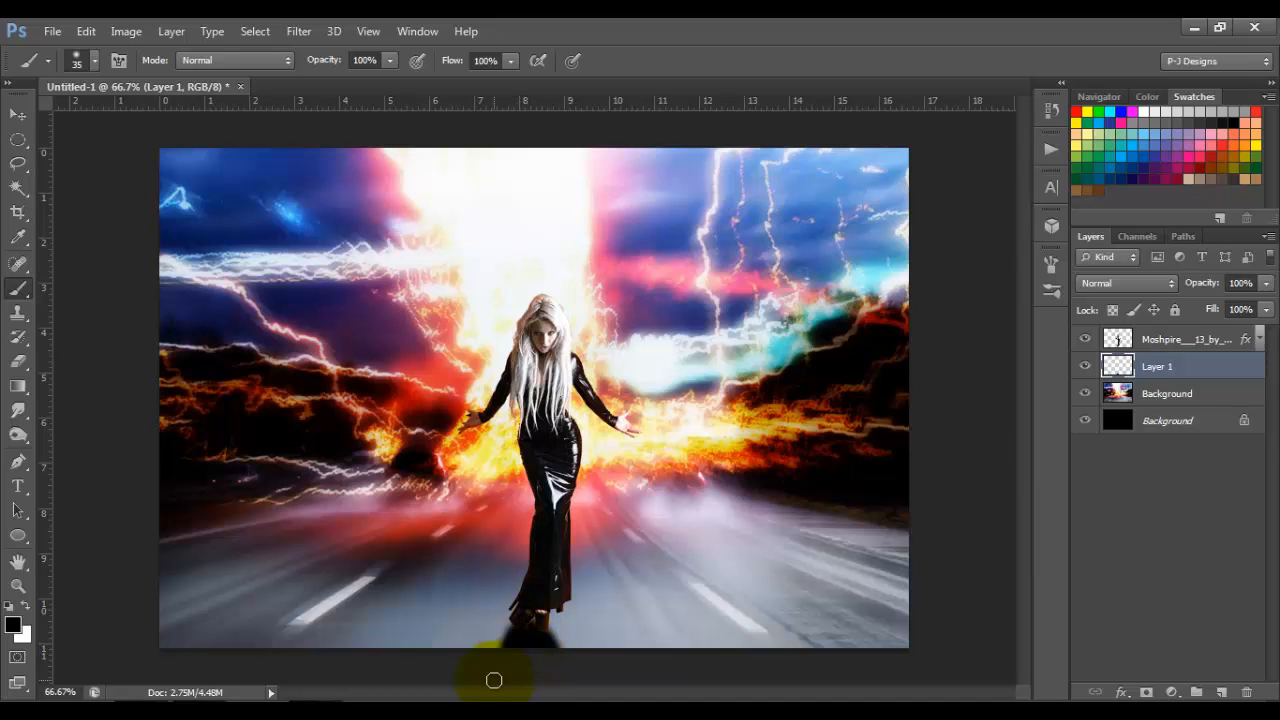
pyautogui.click(1268, 284)
pyautogui.click(1212, 303)
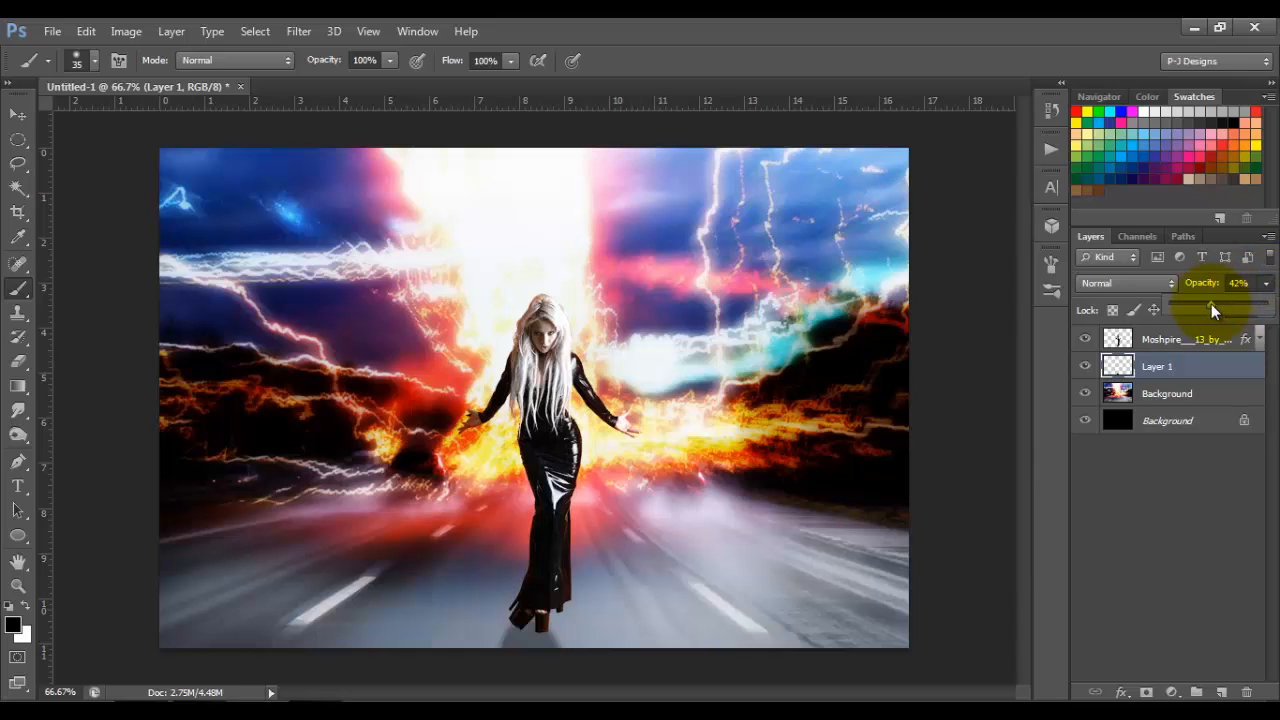
pyautogui.moveTo(1236, 311); pyautogui.dragTo(1251, 311)
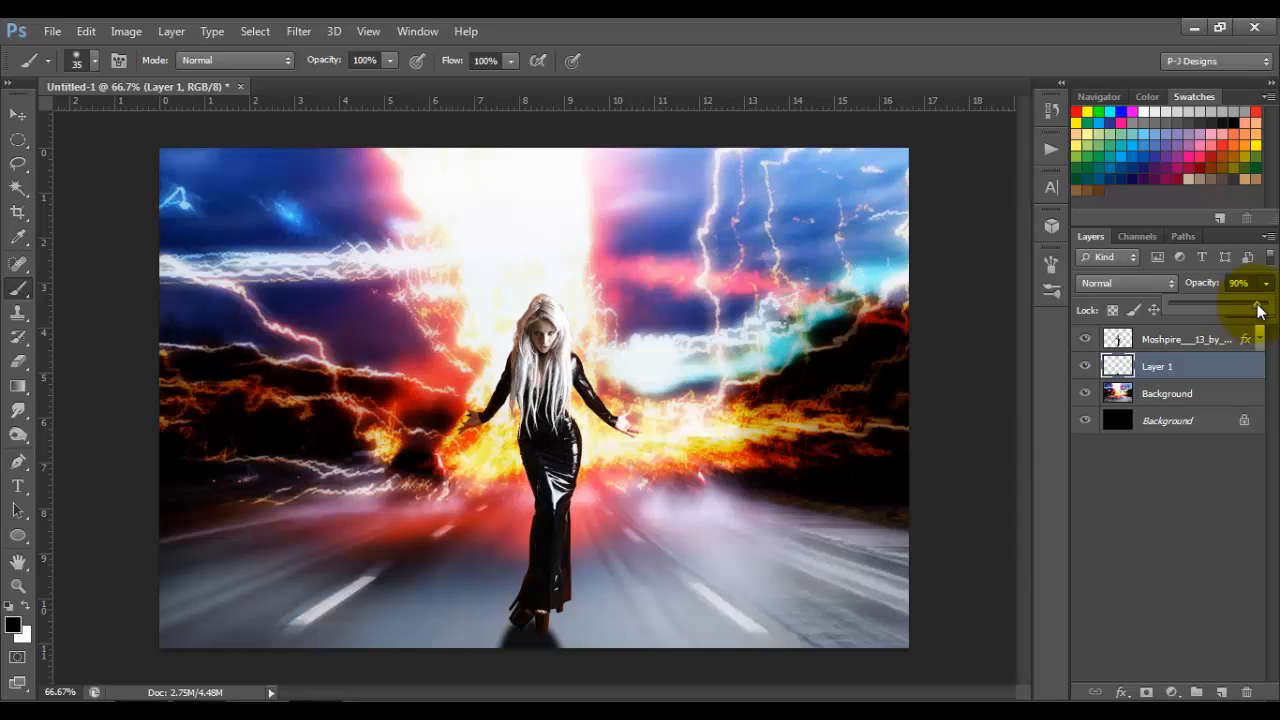
# Step: Soften the shadow layer with a Gaussian Blur of 8 pixels radius
pyautogui.click(253, 31)
pyautogui.moveTo(291, 31)
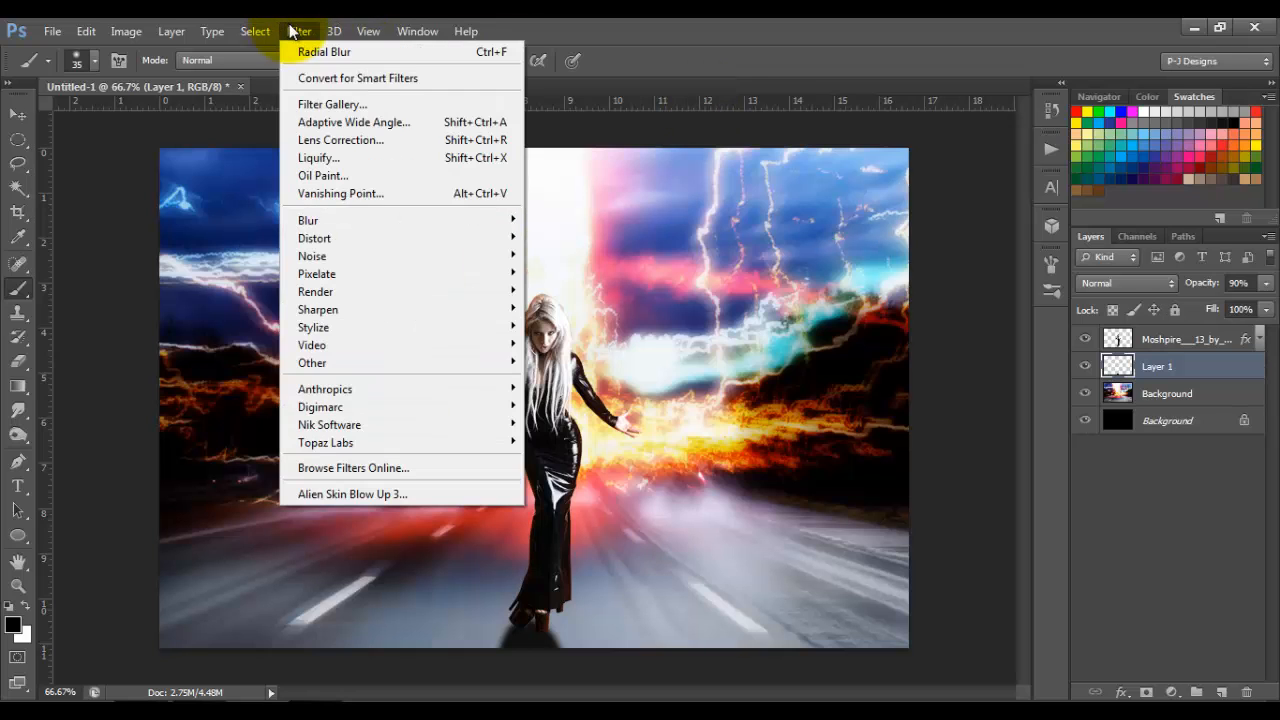
pyautogui.moveTo(351, 219)
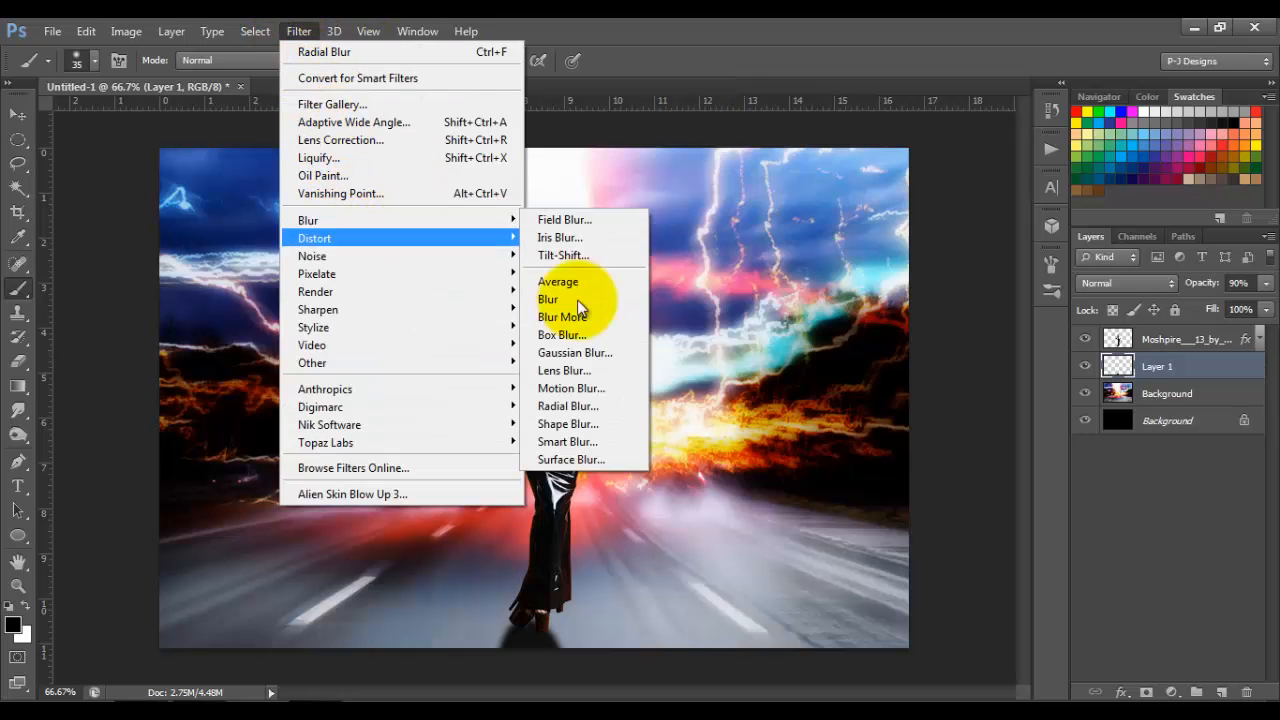
pyautogui.click(619, 362)
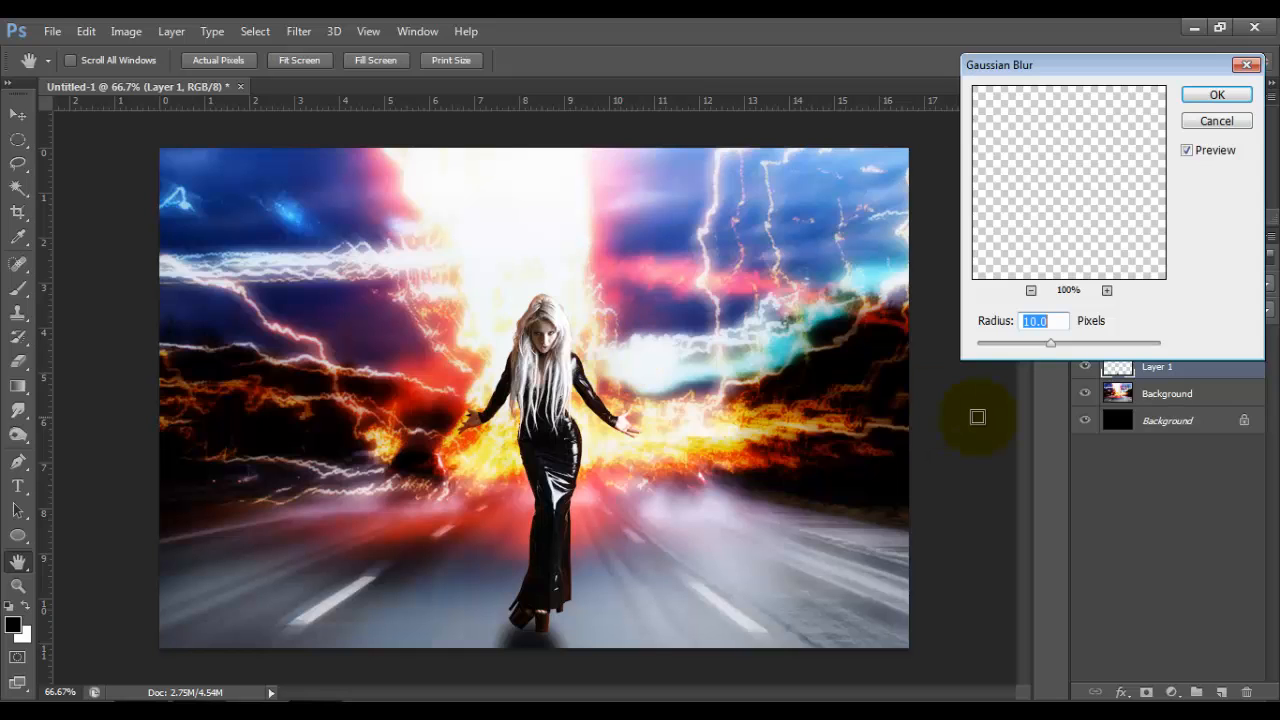
pyautogui.write('8')
pyautogui.click(1217, 95)
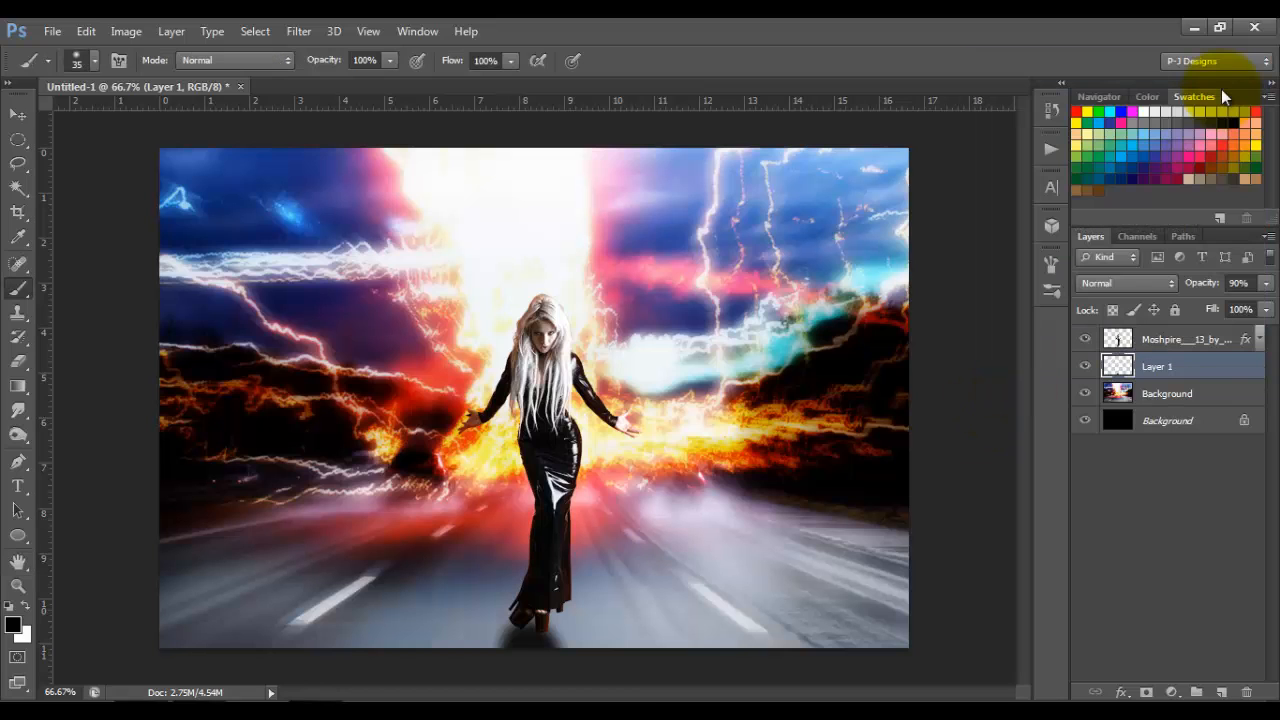
# Step: Darken the front shoe on the woman's layer with the Burn tool at 9 px, Shadows range and 33% exposure
pyautogui.hotkey('ctrl', '+')
pyautogui.hotkey('ctrl', '+')
pyautogui.hotkey('ctrl', '+')
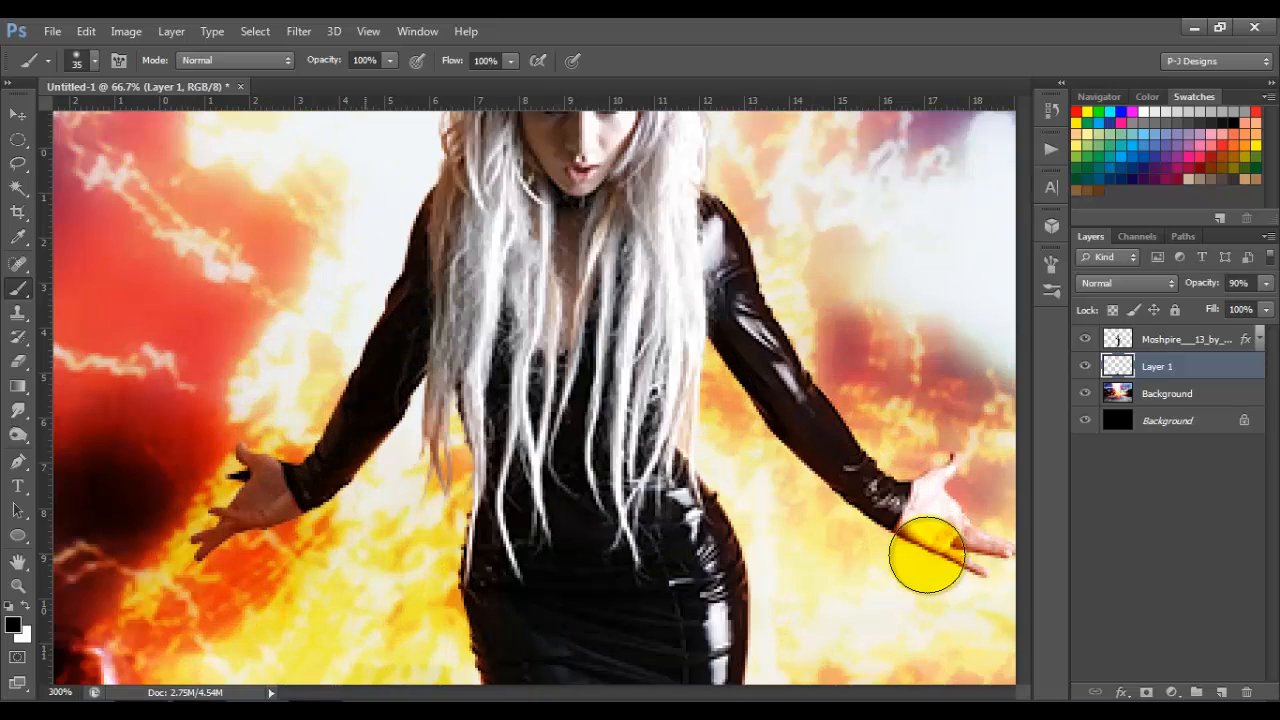
pyautogui.moveTo(1021, 374); pyautogui.dragTo(1027, 542)
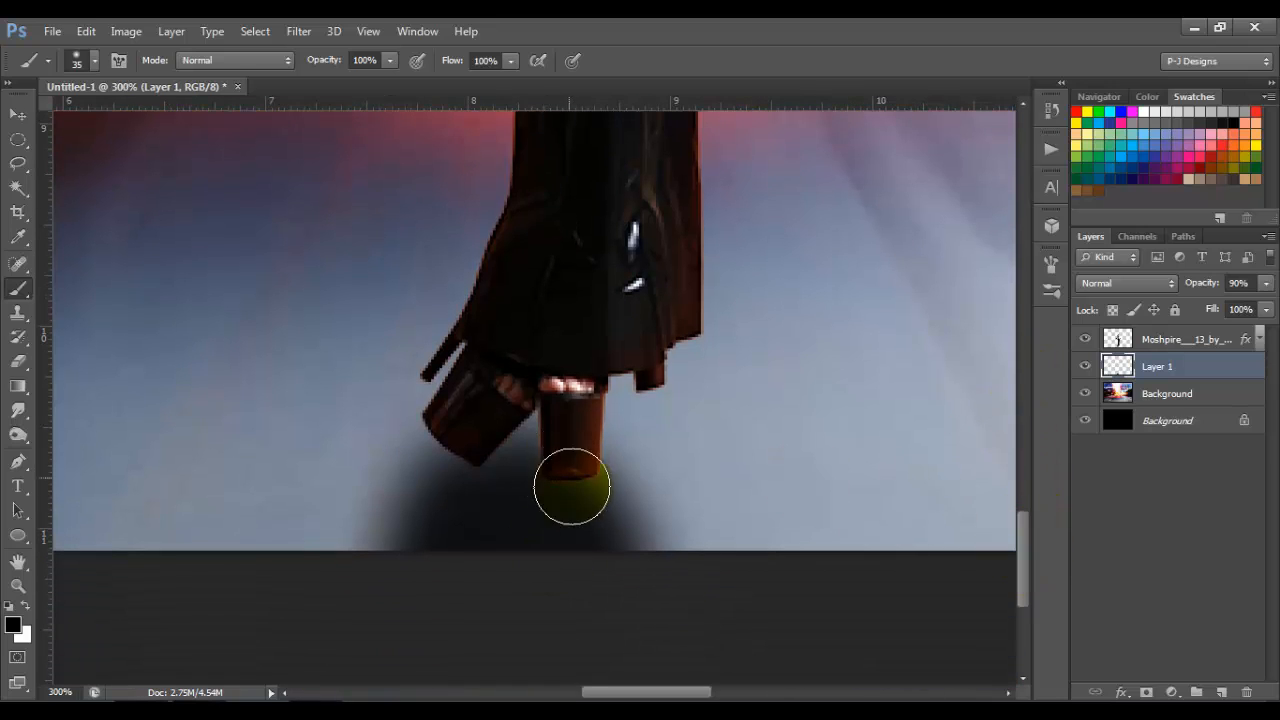
pyautogui.moveTo(545, 452)
pyautogui.mouseDown()
pyautogui.moveTo(571, 466)
pyautogui.moveTo(569, 491)
pyautogui.moveTo(569, 466)
pyautogui.moveTo(500, 470)
pyautogui.mouseUp()
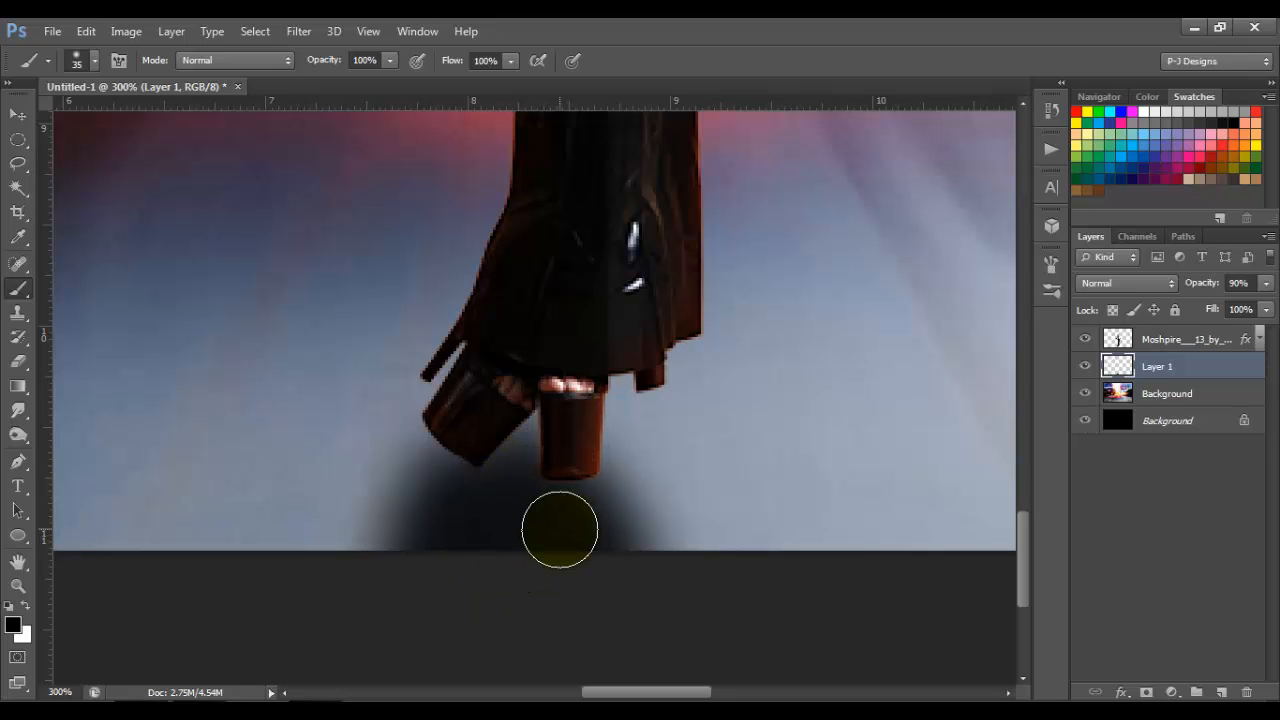
pyautogui.click(1121, 345)
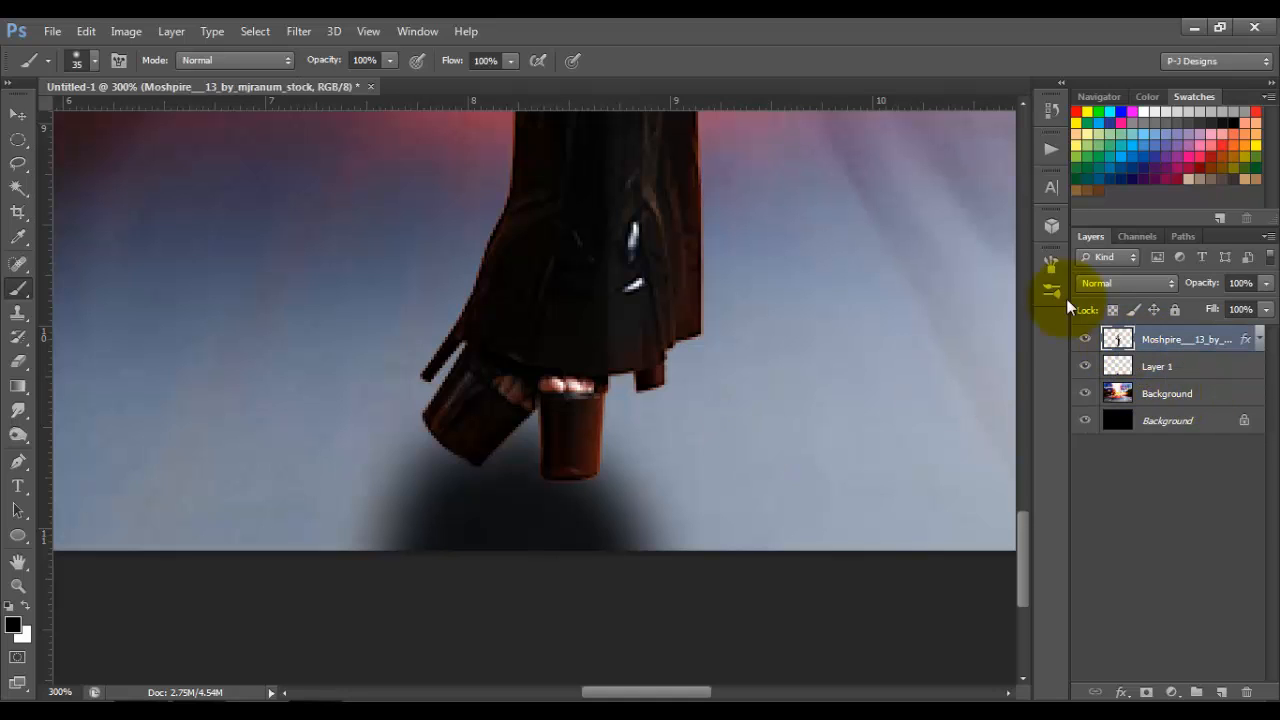
pyautogui.click(19, 437)
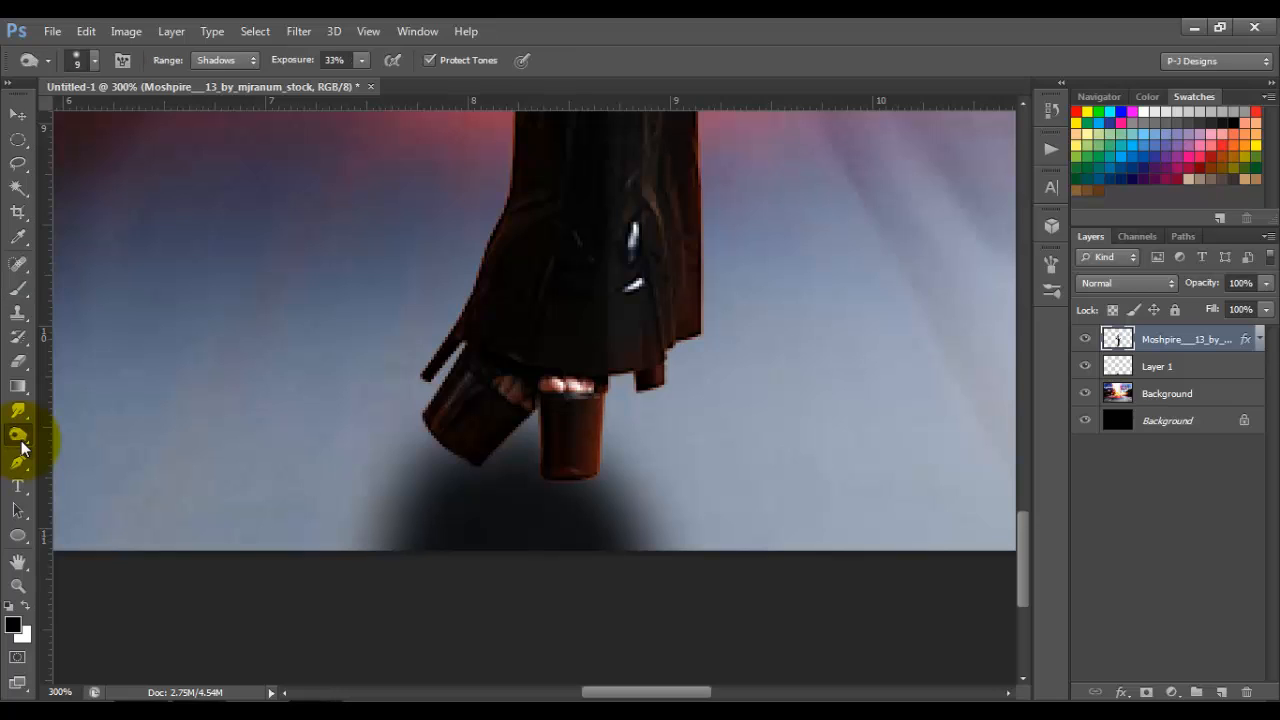
pyautogui.click(250, 60)
pyautogui.click(250, 60)
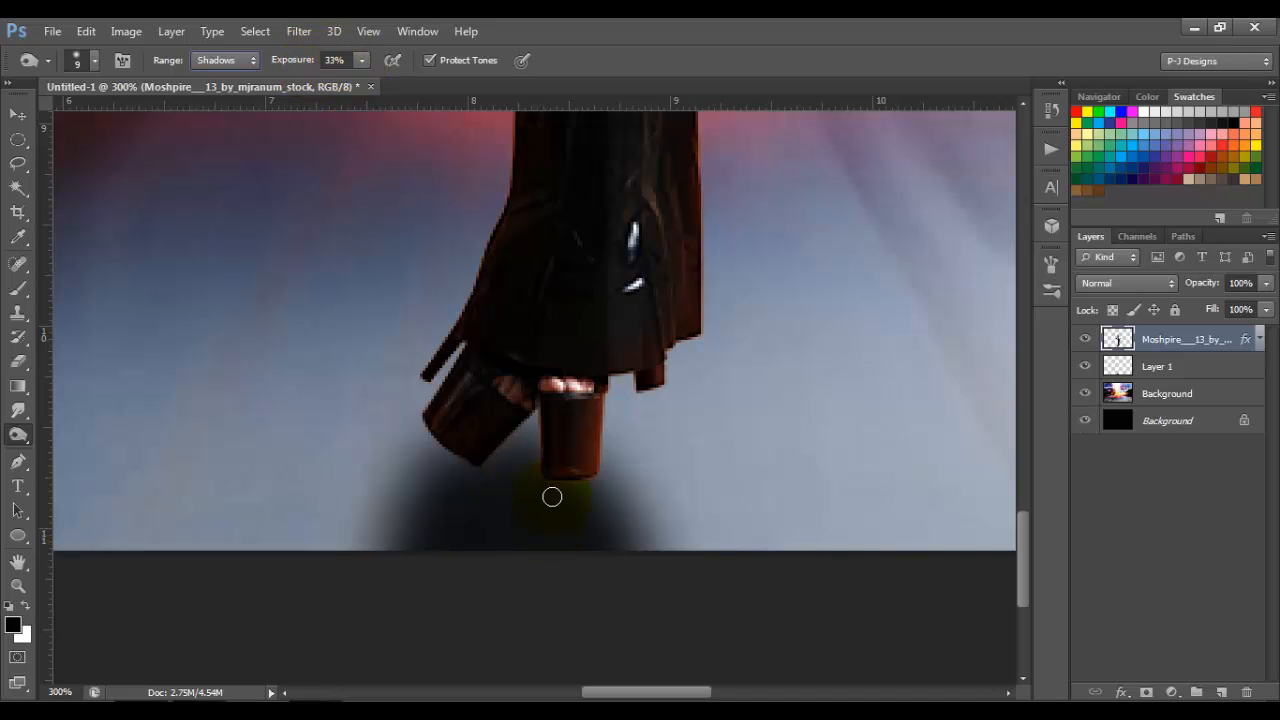
pyautogui.moveTo(552, 475)
pyautogui.mouseDown()
pyautogui.moveTo(596, 471)
pyautogui.moveTo(571, 484)
pyautogui.moveTo(555, 450)
pyautogui.moveTo(574, 474)
pyautogui.moveTo(576, 449)
pyautogui.moveTo(591, 482)
pyautogui.moveTo(597, 396)
pyautogui.moveTo(597, 445)
pyautogui.moveTo(575, 445)
pyautogui.moveTo(575, 474)
pyautogui.moveTo(547, 494)
pyautogui.moveTo(575, 479)
pyautogui.moveTo(494, 468)
pyautogui.moveTo(445, 434)
pyautogui.moveTo(493, 450)
pyautogui.moveTo(462, 449)
pyautogui.moveTo(474, 461)
pyautogui.moveTo(551, 480)
pyautogui.mouseUp()
pyautogui.click(708, 441)
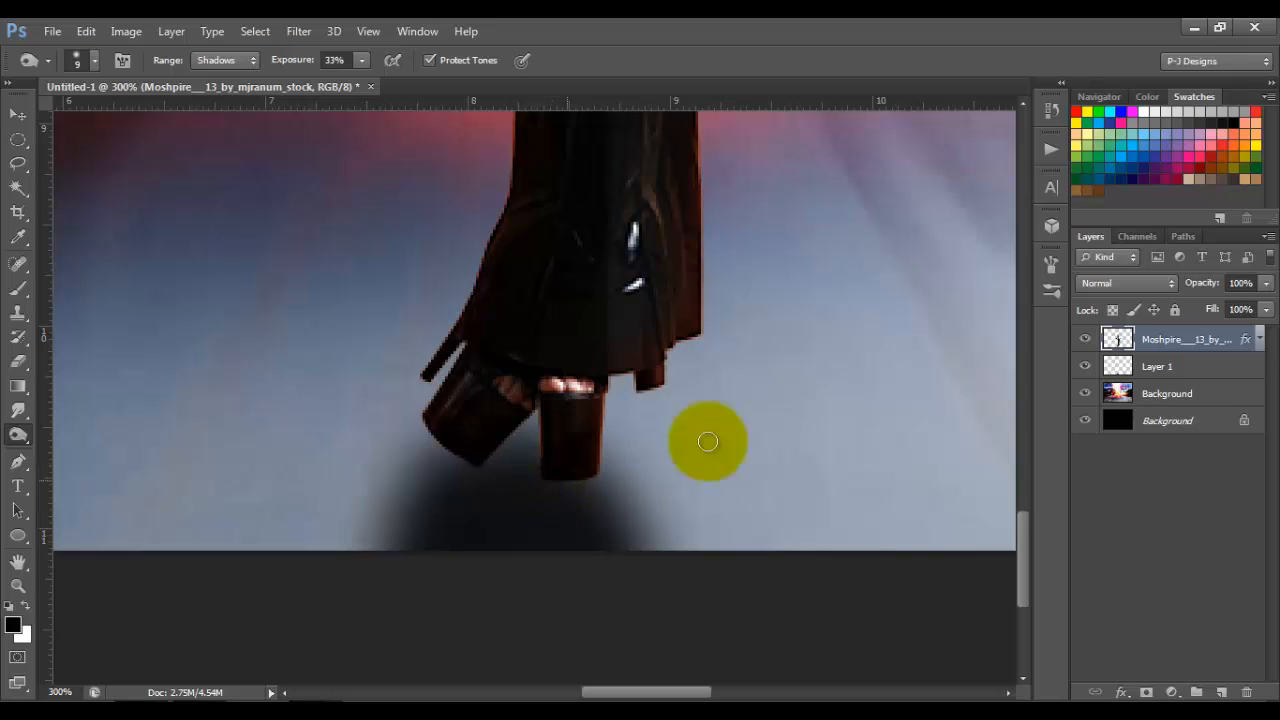
# Step: Rename the painted shadow layer as shadow
pyautogui.click(1160, 370)
pyautogui.doubleClick(1158, 368)
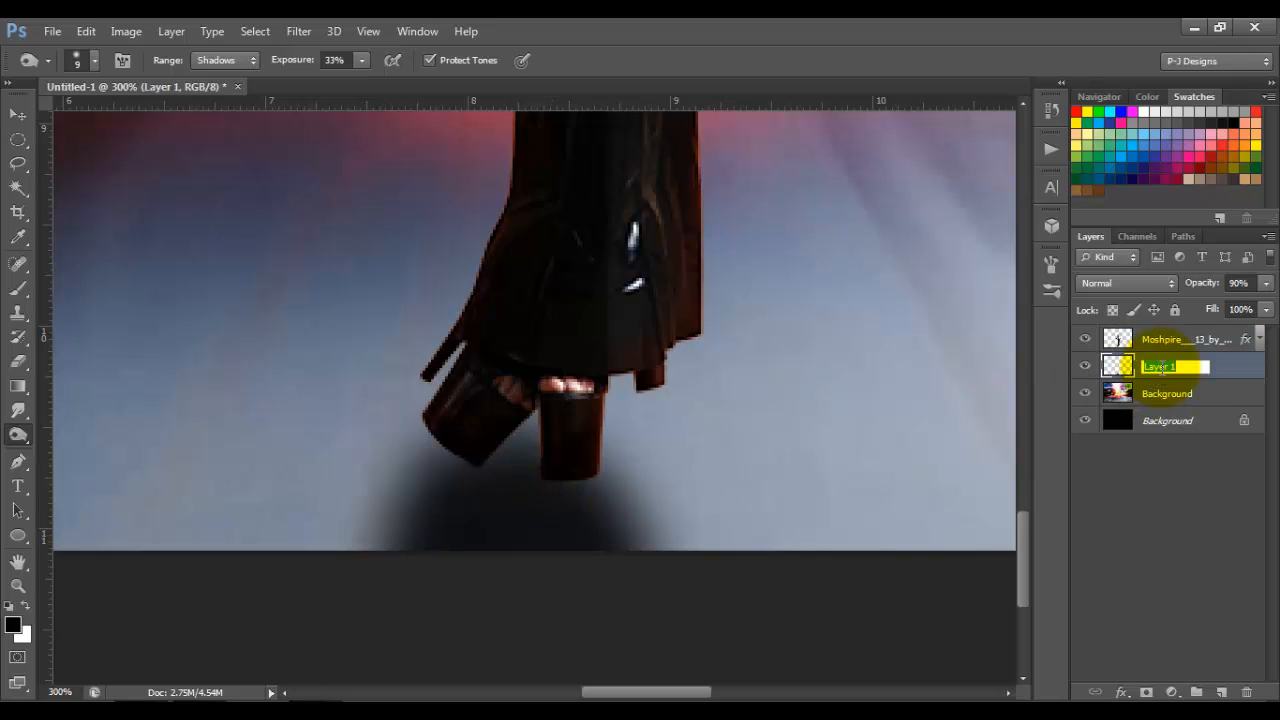
pyautogui.write('shadow')
pyautogui.press('Return')
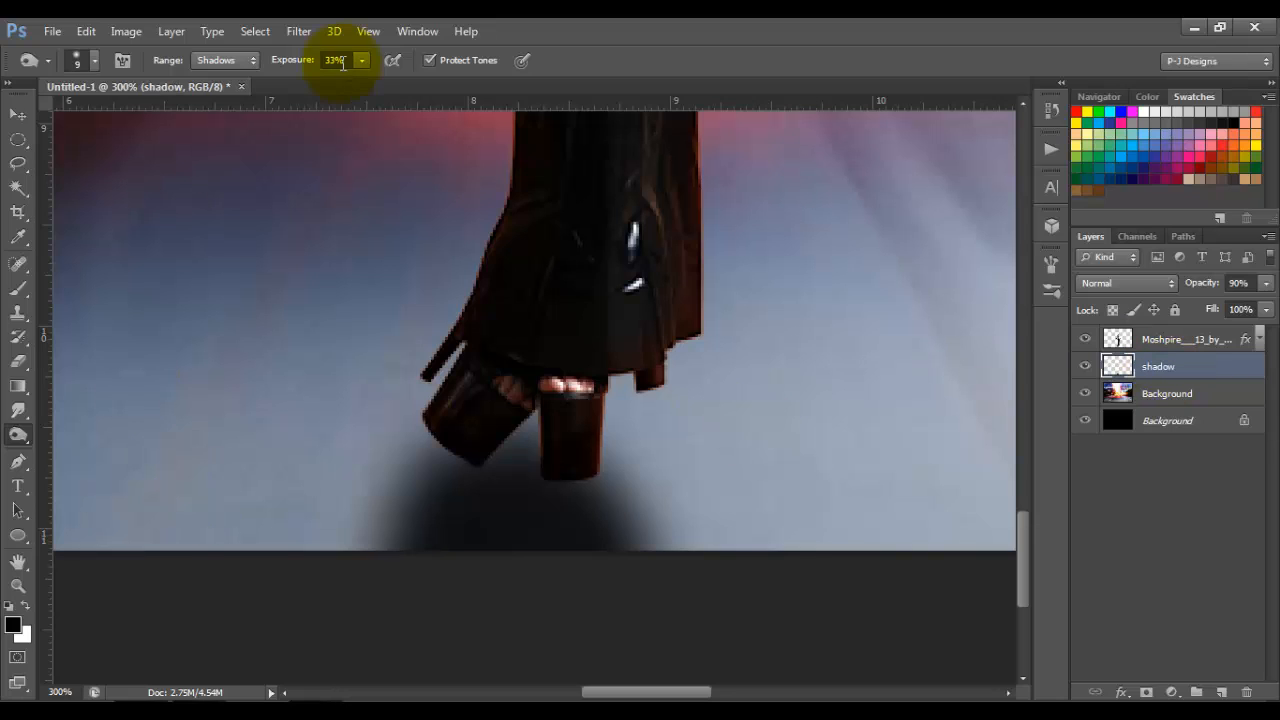
# Step: Deepen the contact shadow directly under both shoes with a small black brush of 15 and 8 px at 27% opacity
pyautogui.click(21, 291)
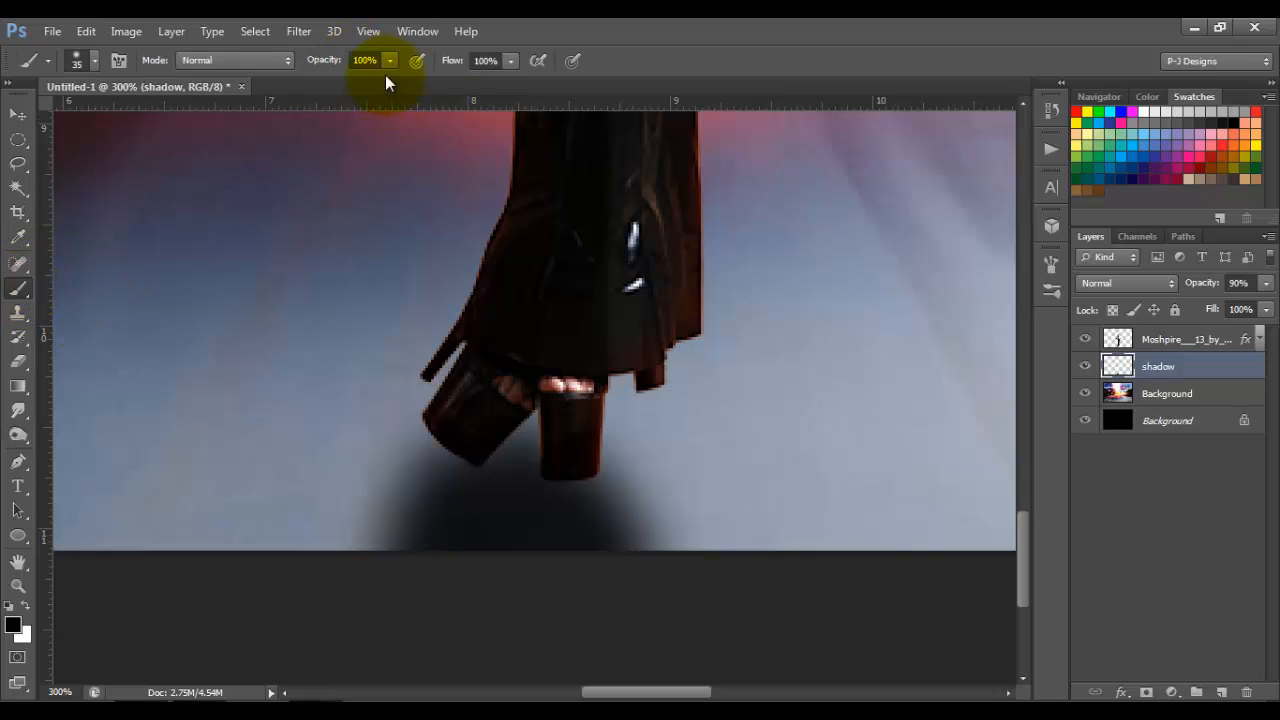
pyautogui.click(389, 62)
pyautogui.moveTo(390, 80); pyautogui.dragTo(321, 78)
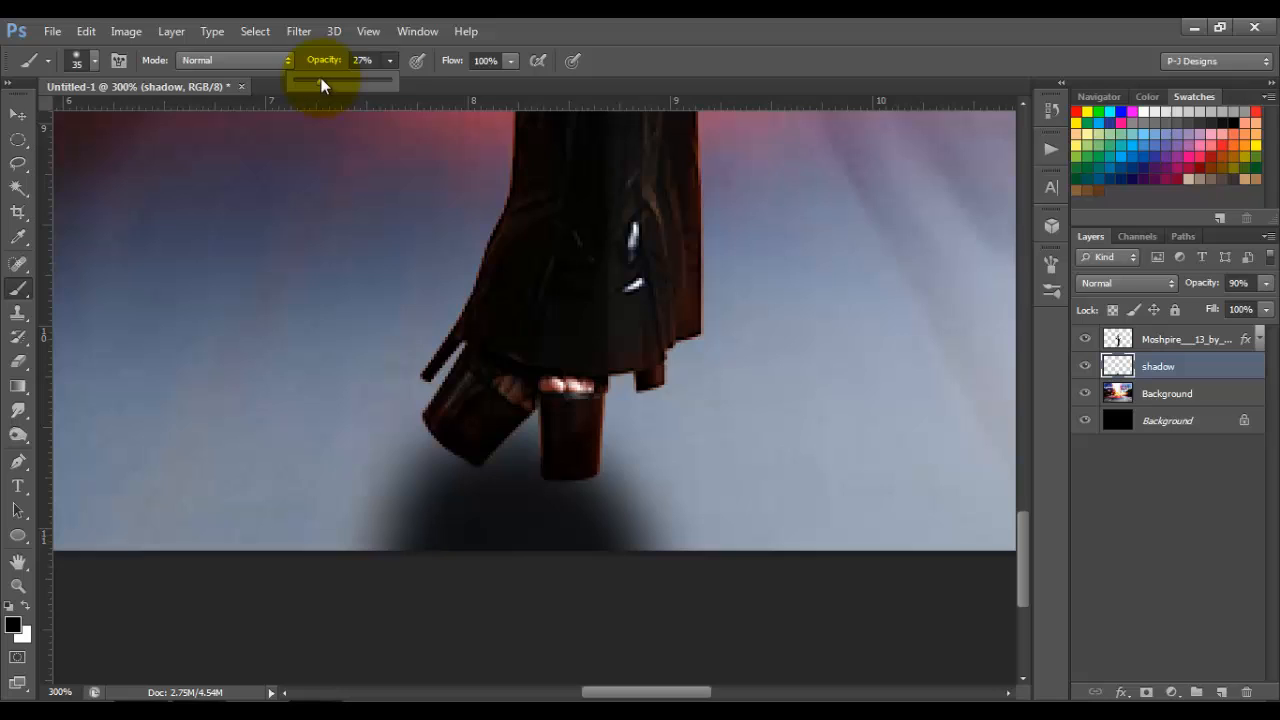
pyautogui.click(391, 57)
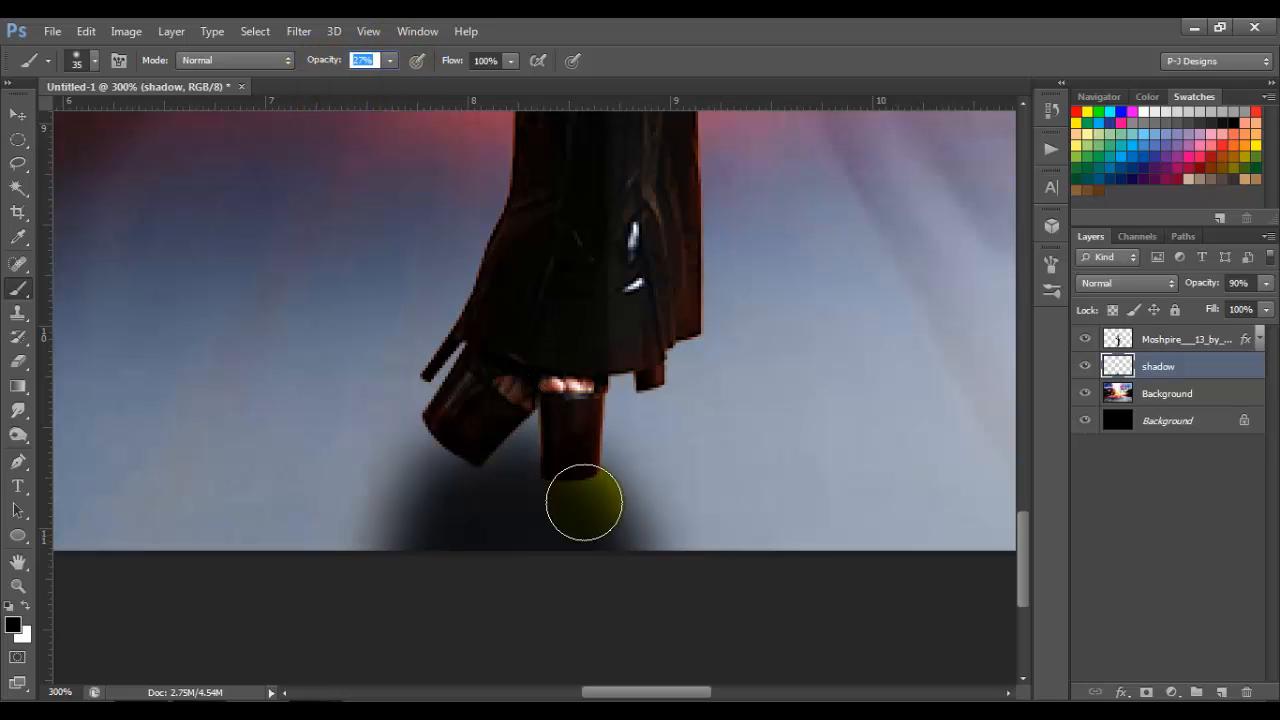
pyautogui.press('[')
pyautogui.press('[')
pyautogui.press('[')
pyautogui.press('[')
pyautogui.press('[')
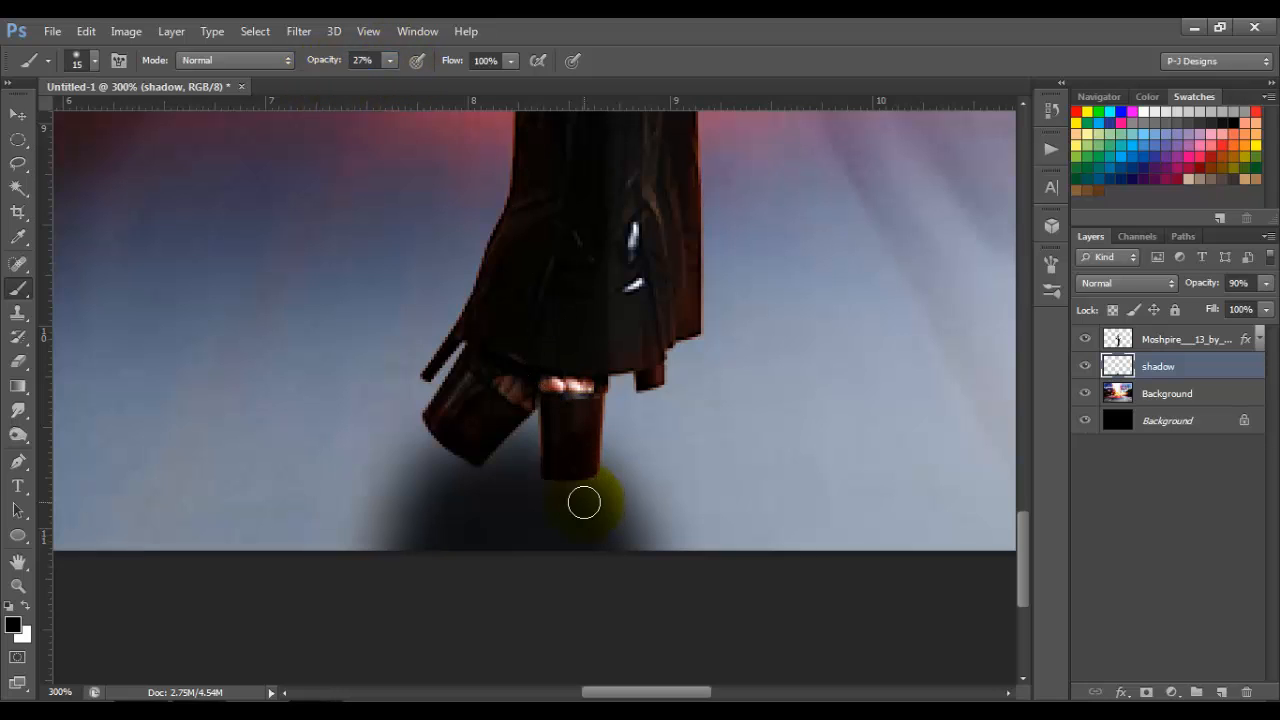
pyautogui.moveTo(570, 502)
pyautogui.mouseDown()
pyautogui.moveTo(570, 476)
pyautogui.moveTo(601, 476)
pyautogui.moveTo(489, 474)
pyautogui.moveTo(472, 461)
pyautogui.moveTo(479, 470)
pyautogui.moveTo(450, 475)
pyautogui.moveTo(470, 462)
pyautogui.moveTo(583, 470)
pyautogui.moveTo(554, 478)
pyautogui.moveTo(598, 477)
pyautogui.moveTo(547, 481)
pyautogui.moveTo(598, 490)
pyautogui.moveTo(581, 529)
pyautogui.moveTo(592, 474)
pyautogui.moveTo(548, 478)
pyautogui.moveTo(585, 487)
pyautogui.moveTo(593, 464)
pyautogui.moveTo(592, 484)
pyautogui.moveTo(585, 465)
pyautogui.moveTo(575, 493)
pyautogui.moveTo(577, 470)
pyautogui.moveTo(562, 475)
pyautogui.moveTo(544, 506)
pyautogui.moveTo(463, 459)
pyautogui.moveTo(475, 468)
pyautogui.moveTo(485, 454)
pyautogui.moveTo(466, 469)
pyautogui.moveTo(449, 449)
pyautogui.moveTo(464, 457)
pyautogui.moveTo(500, 437)
pyautogui.moveTo(460, 517)
pyautogui.moveTo(473, 496)
pyautogui.moveTo(551, 486)
pyautogui.moveTo(566, 497)
pyautogui.moveTo(534, 463)
pyautogui.moveTo(603, 477)
pyautogui.moveTo(586, 451)
pyautogui.moveTo(604, 489)
pyautogui.moveTo(574, 483)
pyautogui.moveTo(597, 503)
pyautogui.moveTo(559, 485)
pyautogui.mouseUp()
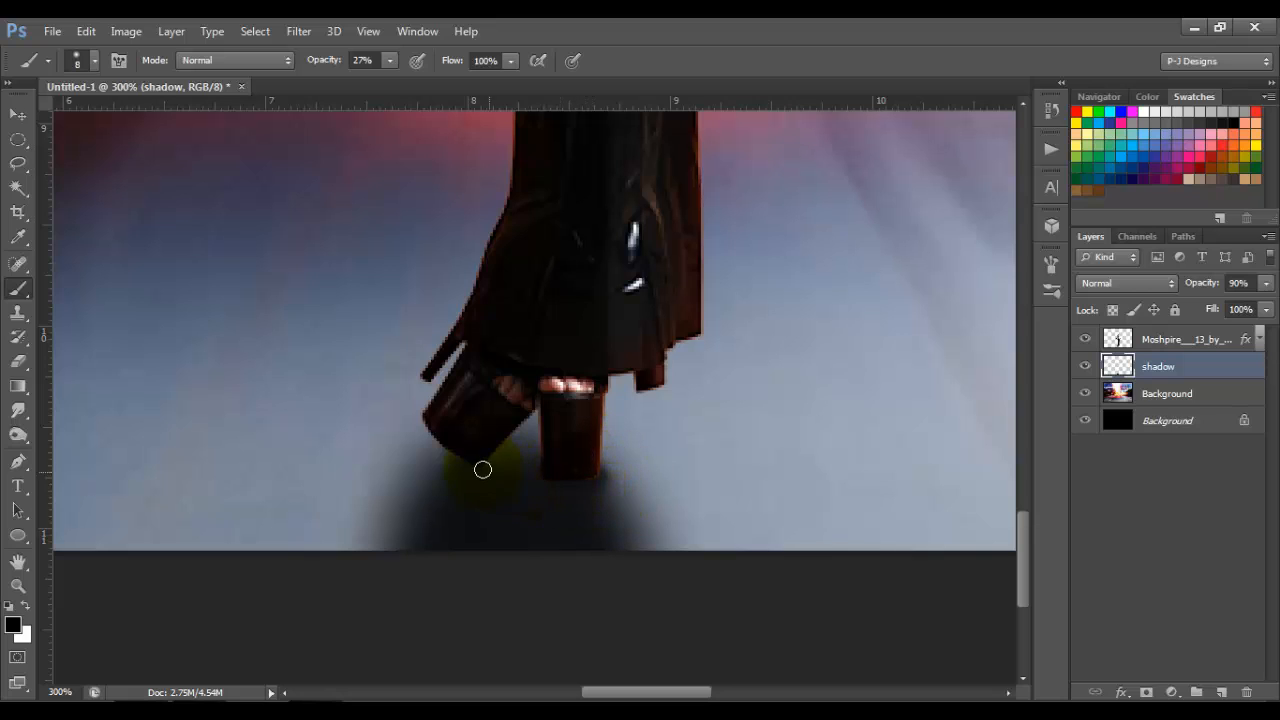
pyautogui.moveTo(482, 469); pyautogui.dragTo(471, 477)
pyautogui.hotkey('ctrl', '0')
pyautogui.click(559, 549)
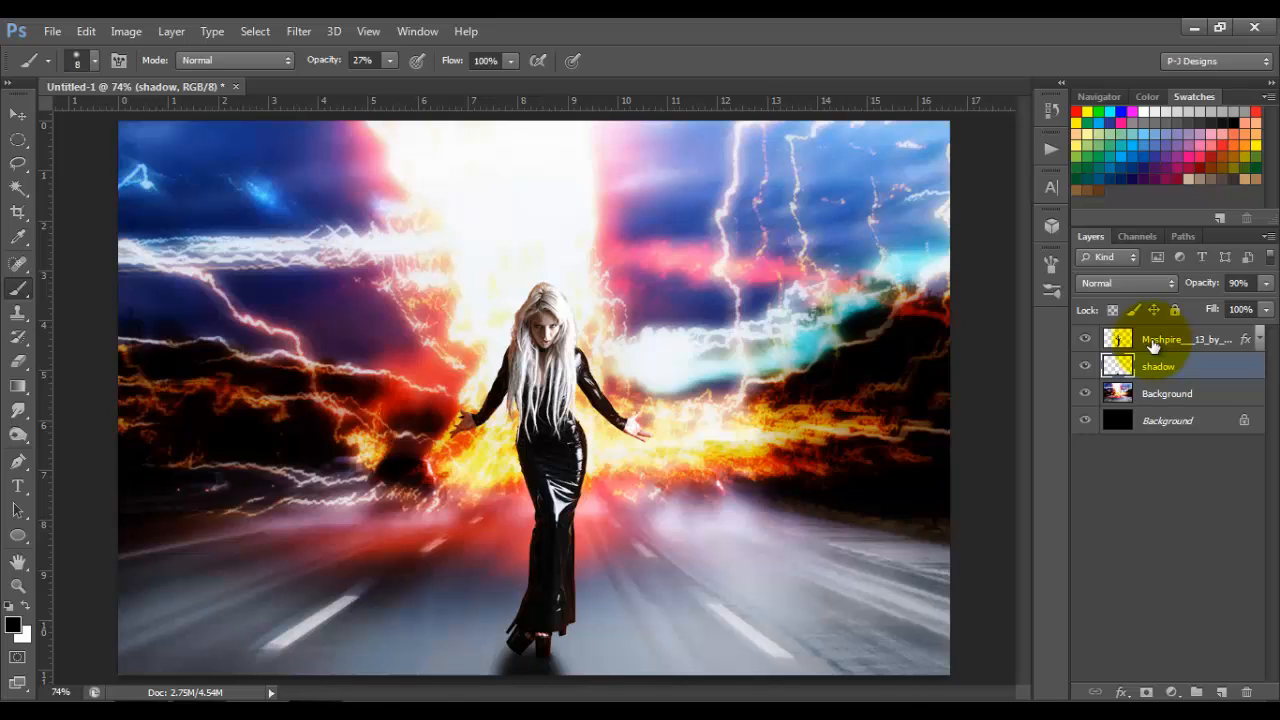
# Step: With the woman's layer selected, draw a circular path slightly taller than the canvas, centred around the woman
pyautogui.click(1152, 342)
pyautogui.click(18, 537)
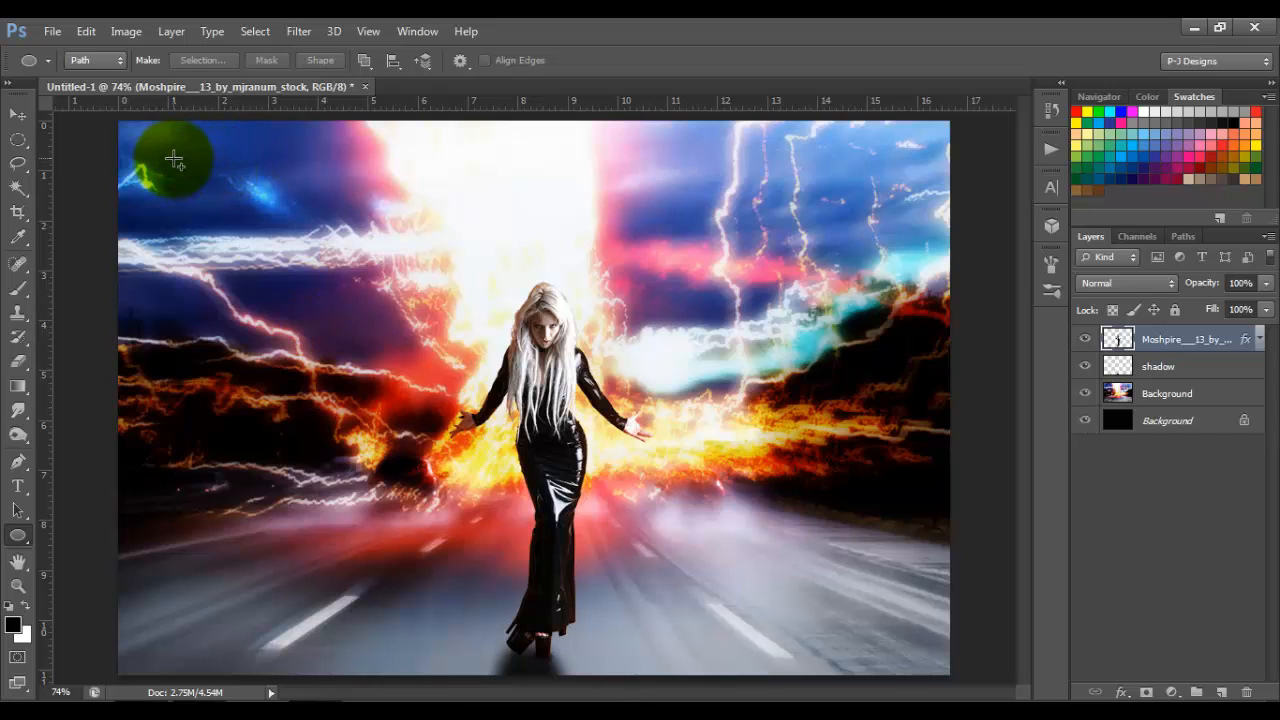
pyautogui.moveTo(174, 160); pyautogui.dragTo(892, 630)
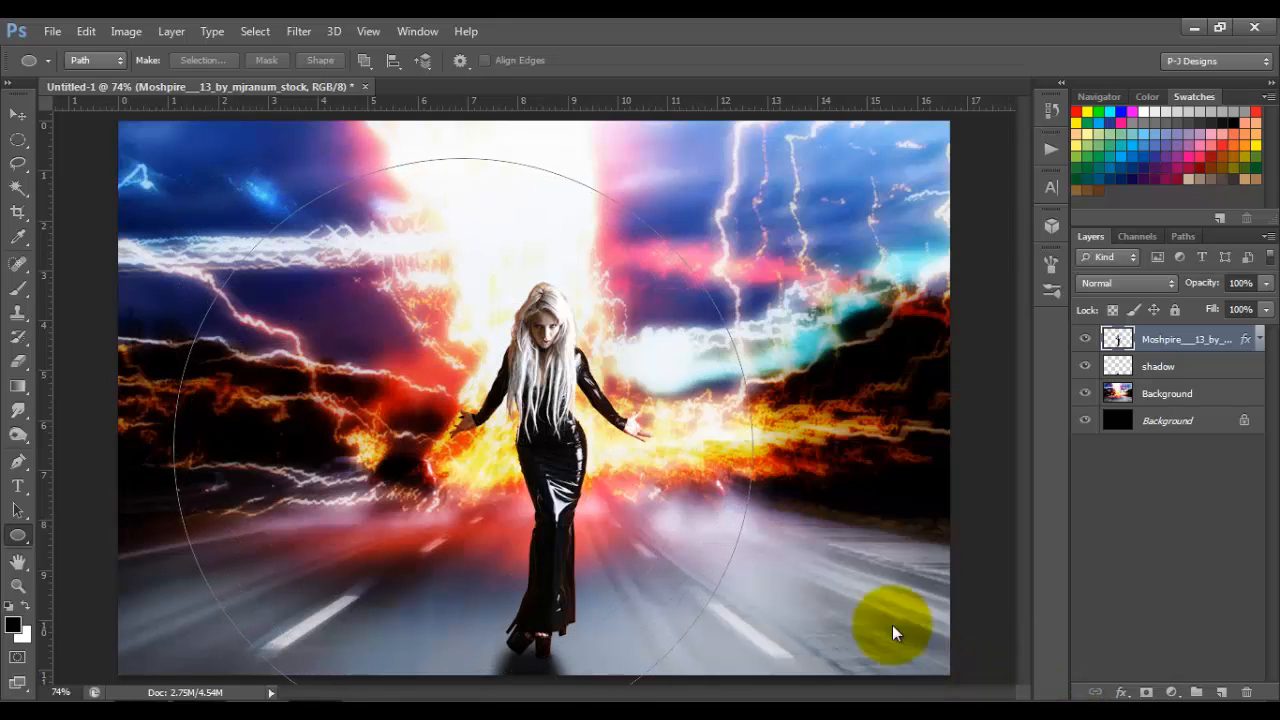
pyautogui.moveTo(562, 555); pyautogui.dragTo(638, 515)
pyautogui.hotkey('ctrl', '-')
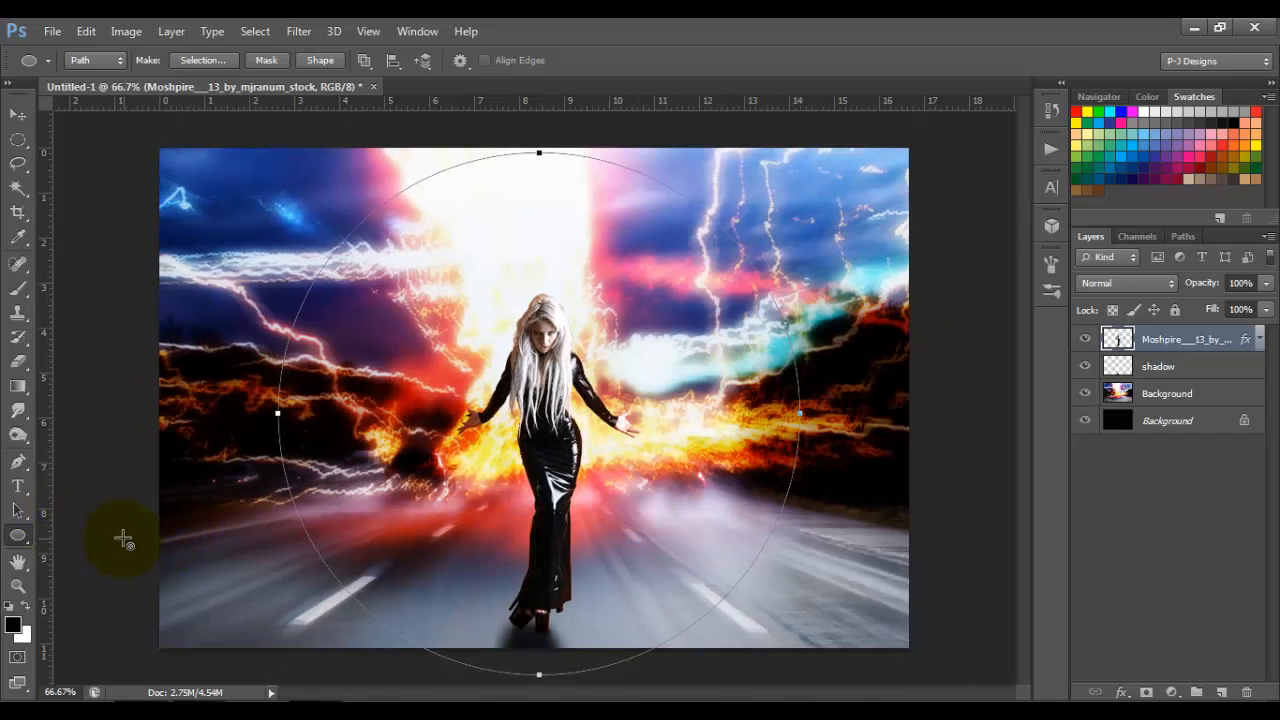
# Step: Raise the circle path's bottom anchor point to the woman's lower legs with the Direct Selection tool, flattening it into a dome
pyautogui.click(28, 511)
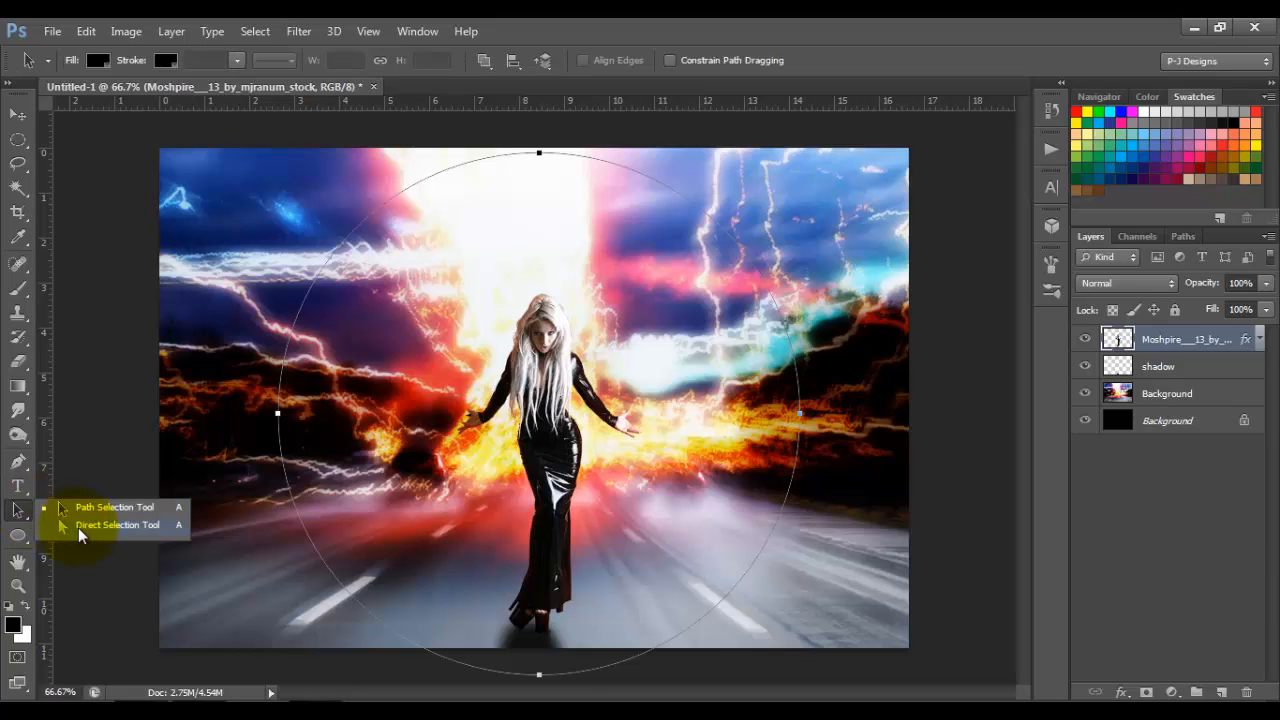
pyautogui.click(83, 533)
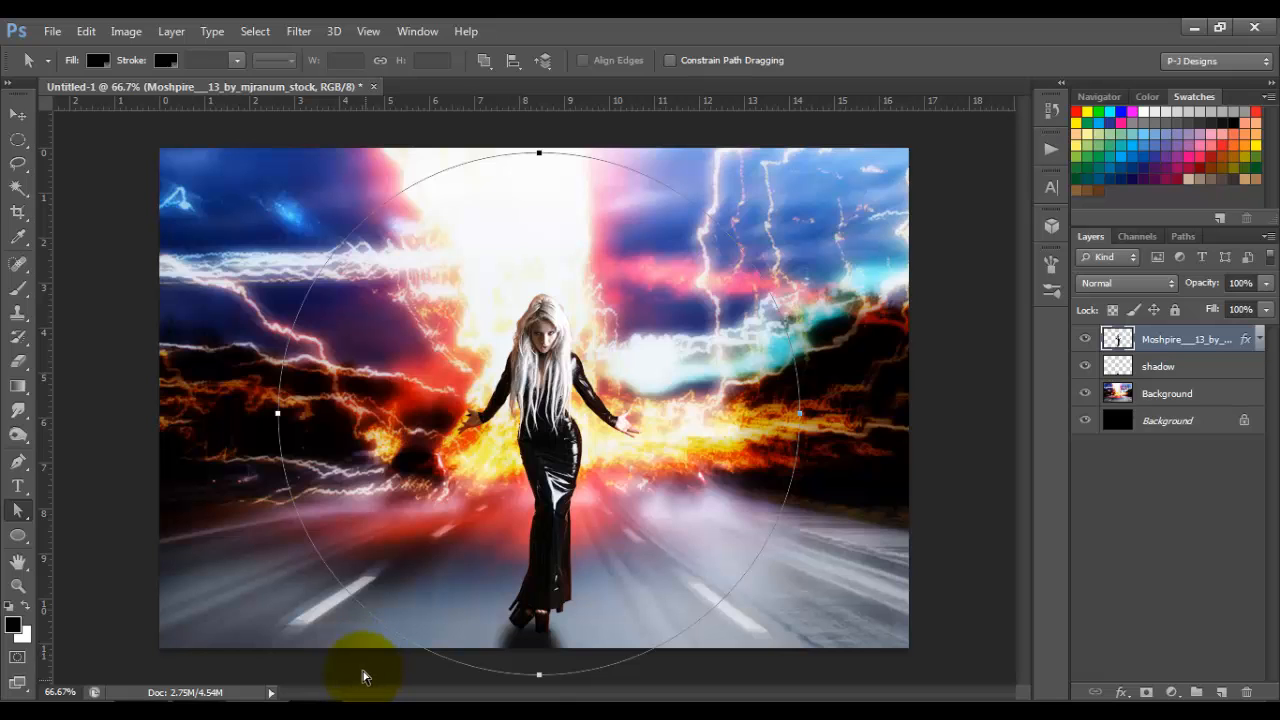
pyautogui.moveTo(366, 674); pyautogui.dragTo(744, 627)
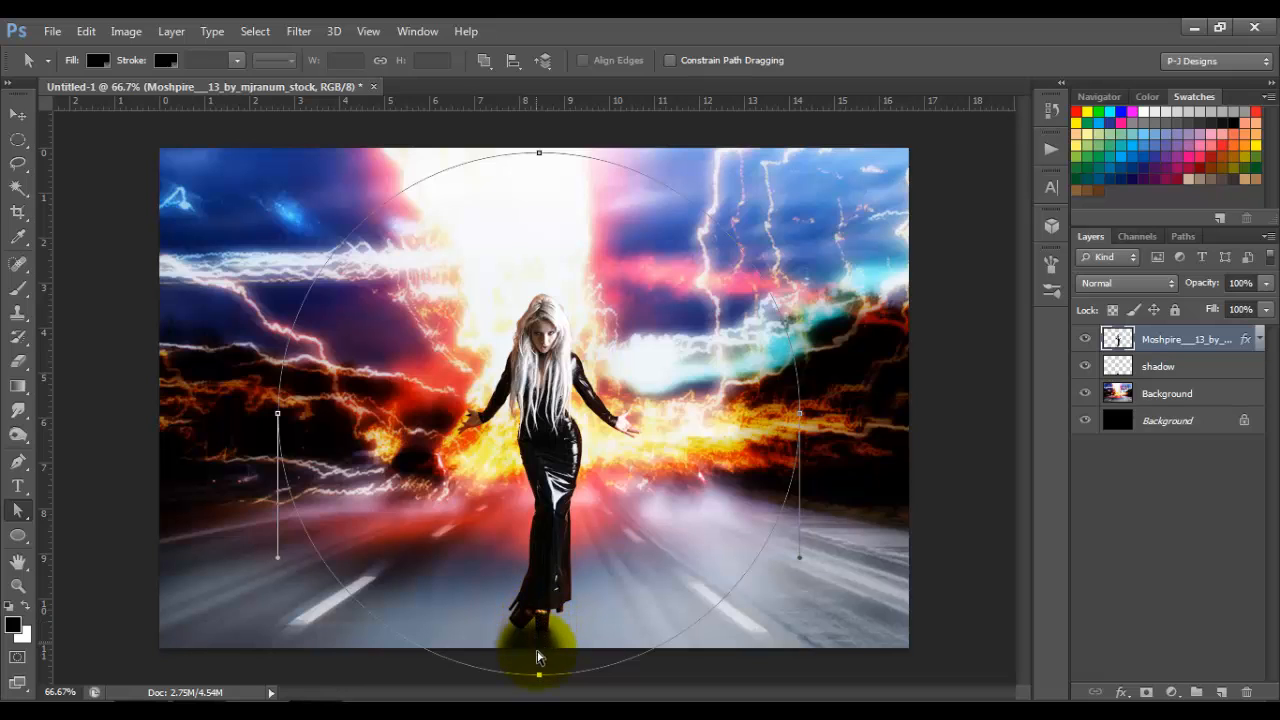
pyautogui.moveTo(539, 677); pyautogui.dragTo(540, 546)
pyautogui.moveTo(539, 545); pyautogui.dragTo(539, 541)
pyautogui.click(566, 352)
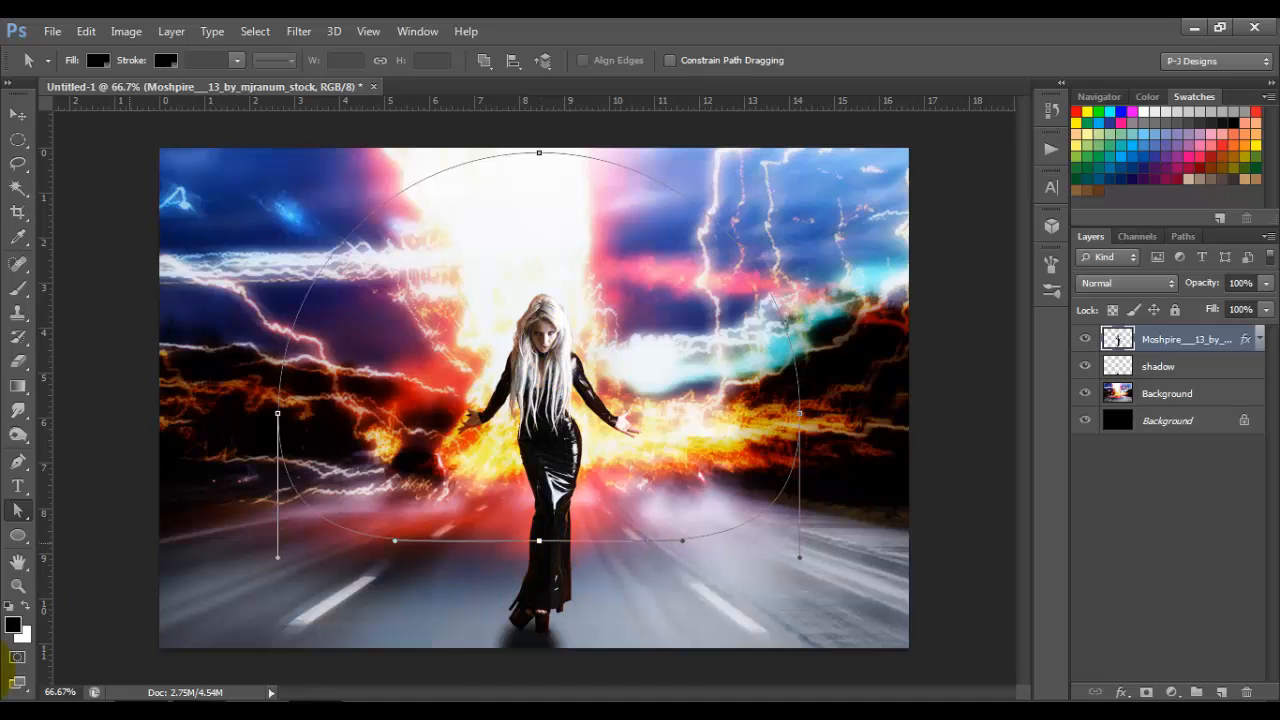
# Step: Move the whole dome path down so its flat base sits just above the canvas's bottom edge, below the woman's feet
pyautogui.rightClick(18, 514)
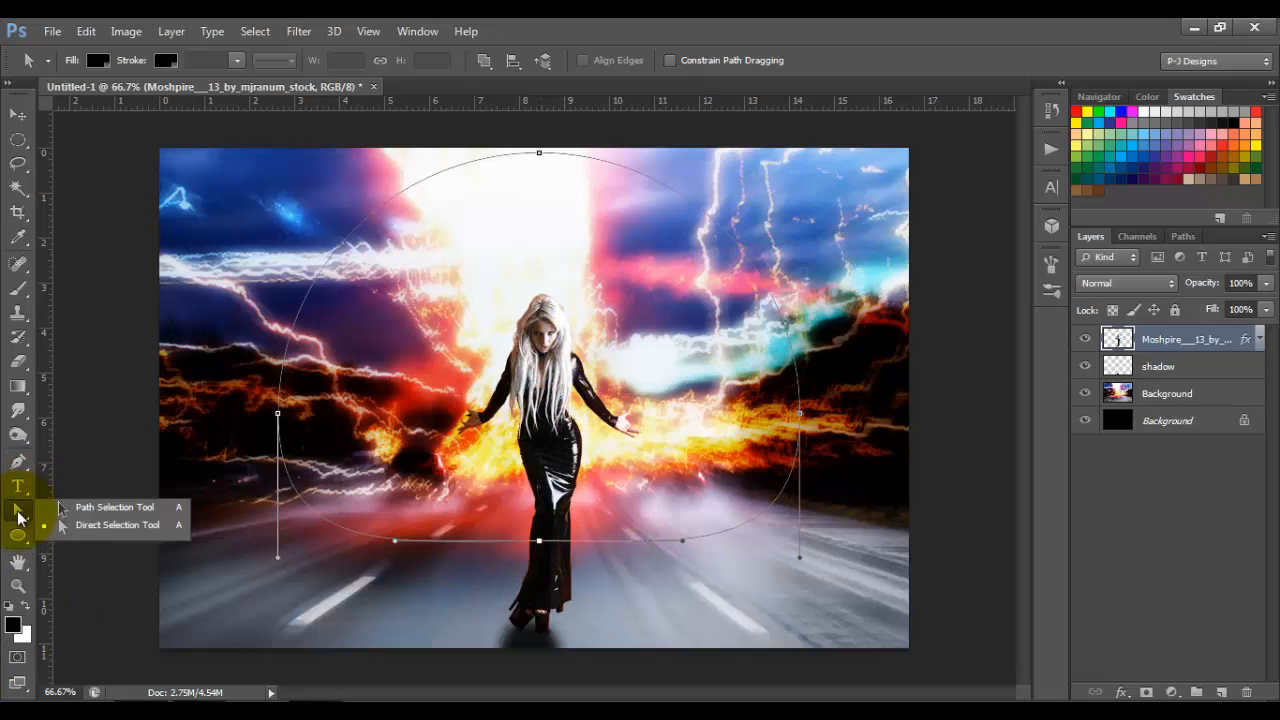
pyautogui.click(88, 524)
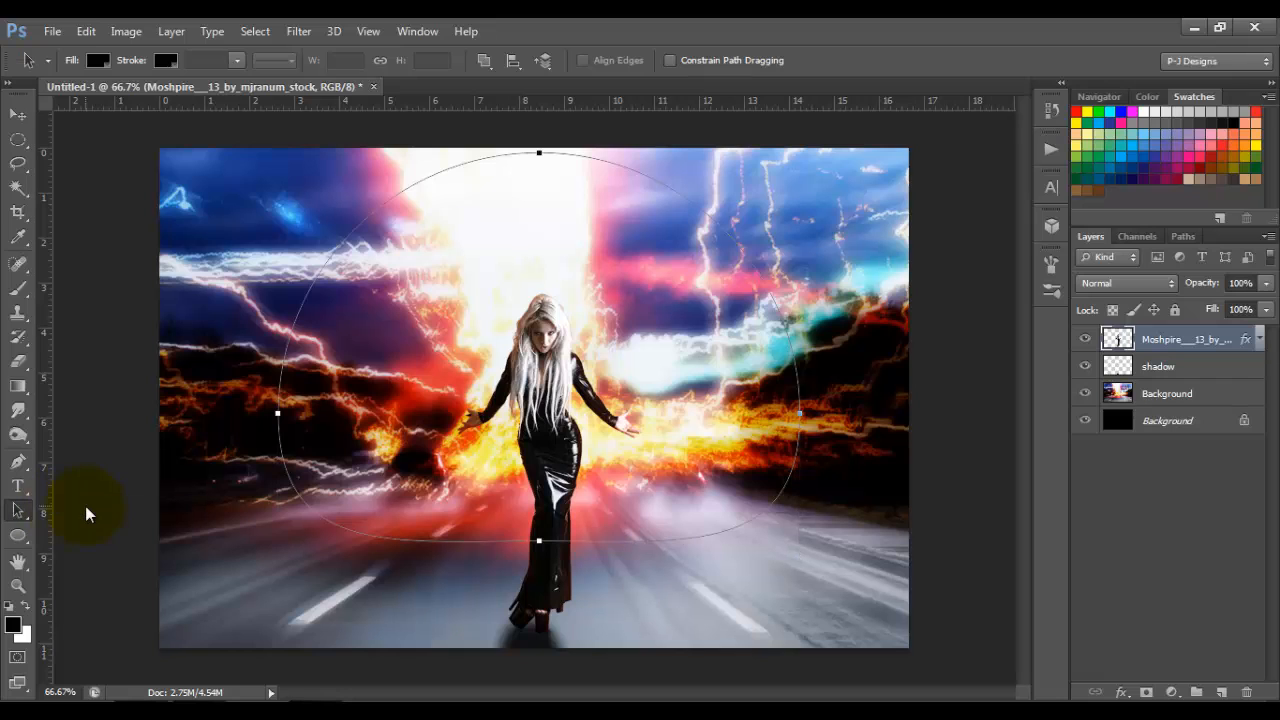
pyautogui.moveTo(559, 360); pyautogui.dragTo(560, 463)
pyautogui.press('Up')
pyautogui.press('Up')
pyautogui.press('Up')
pyautogui.press('Up')
pyautogui.press('Up')
pyautogui.press('Up')
pyautogui.press('Up')
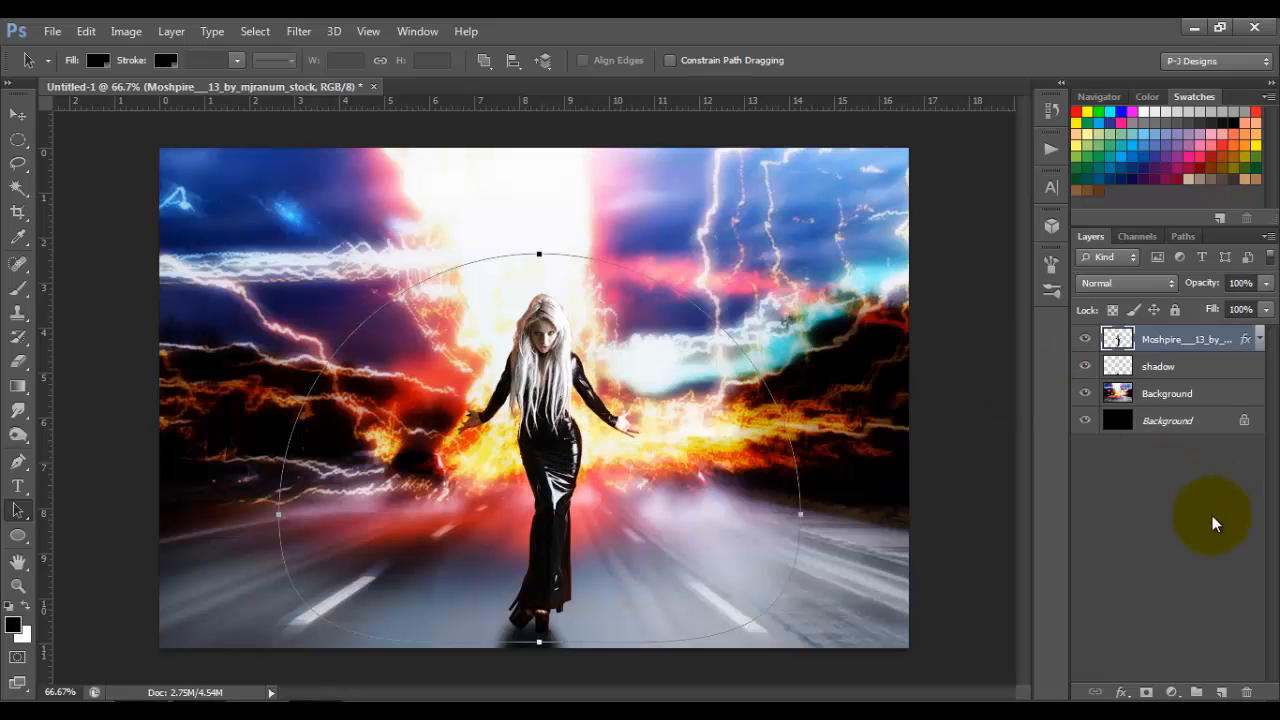
# Step: Create a new layer above the woman's layer and name it clouds
pyautogui.click(1222, 693)
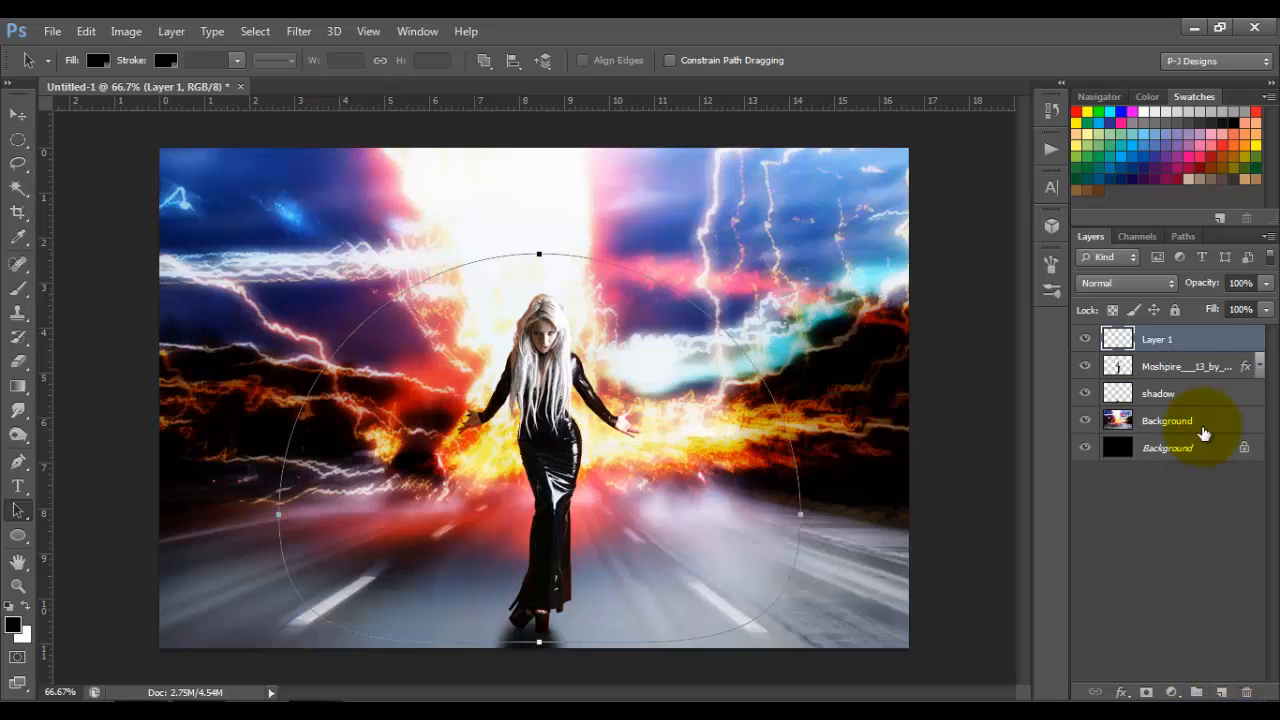
pyautogui.doubleClick(1163, 341)
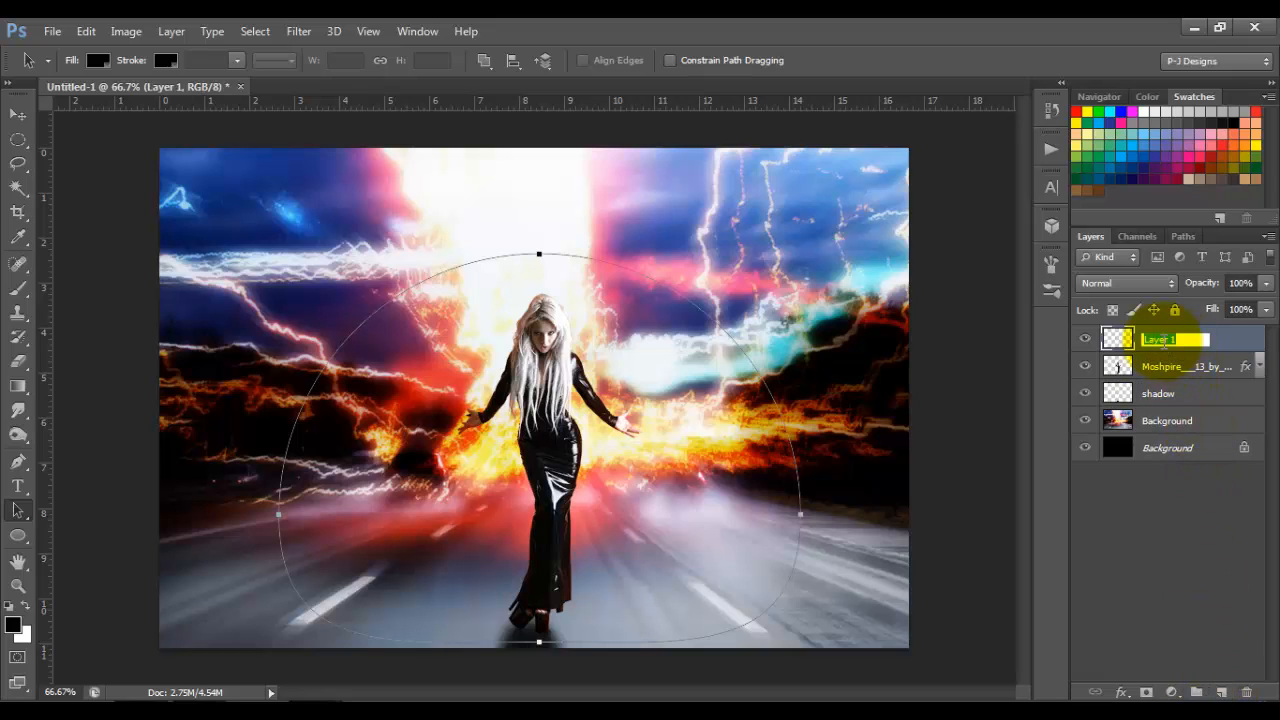
pyautogui.write('clouds')
pyautogui.press('Return')
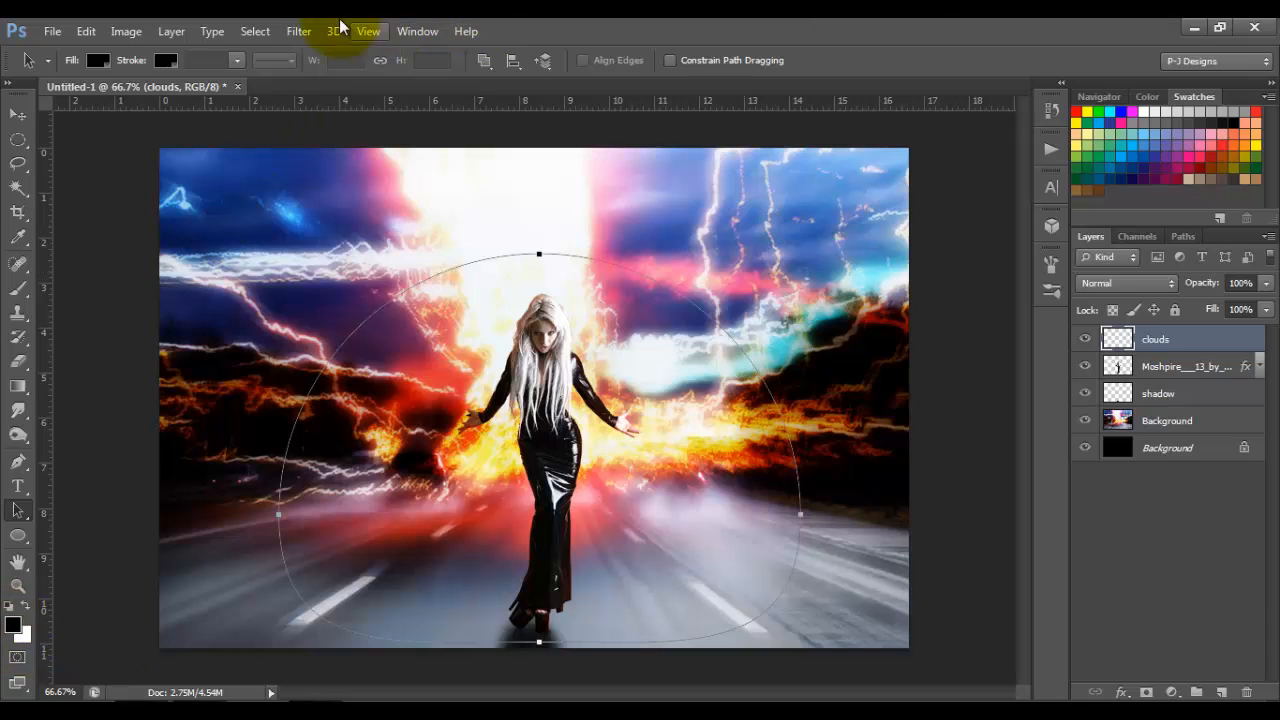
# Step: Fill the clouds layer with the Clouds render filter and reapply it three times to vary the pattern
pyautogui.click(299, 30)
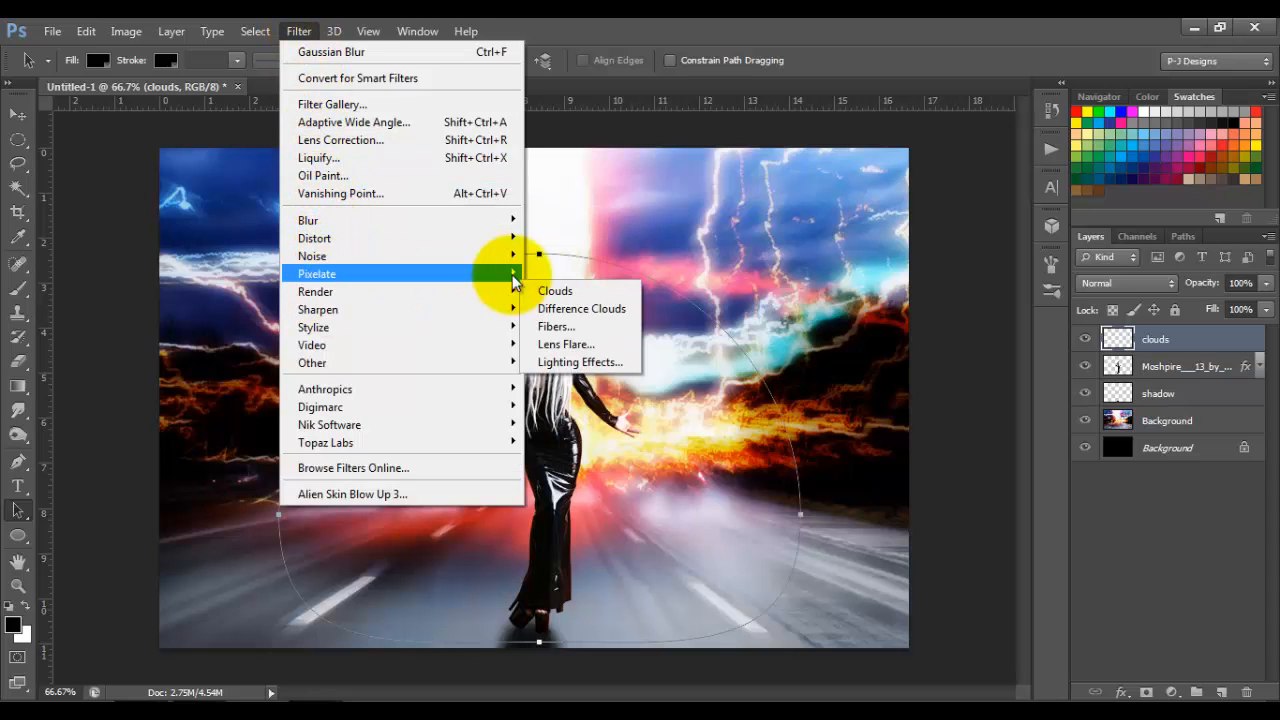
pyautogui.moveTo(490, 273)
pyautogui.click(535, 289)
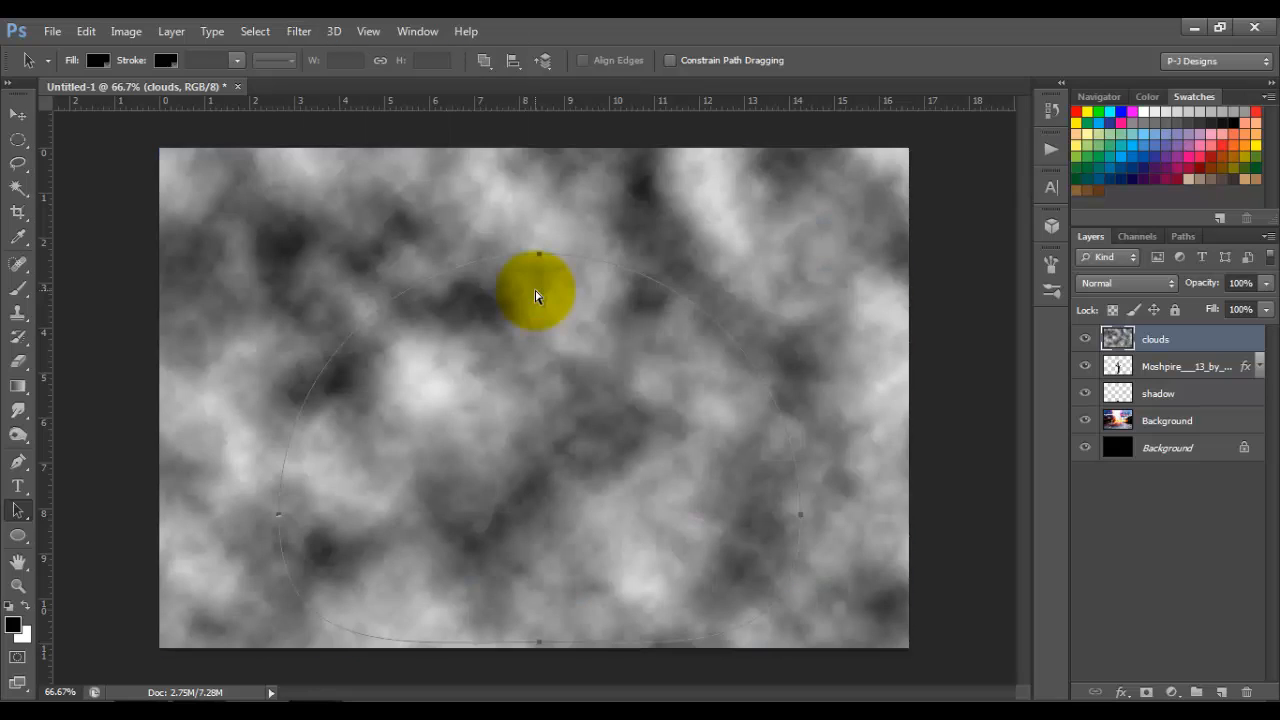
pyautogui.hotkey('ctrl', 'f')
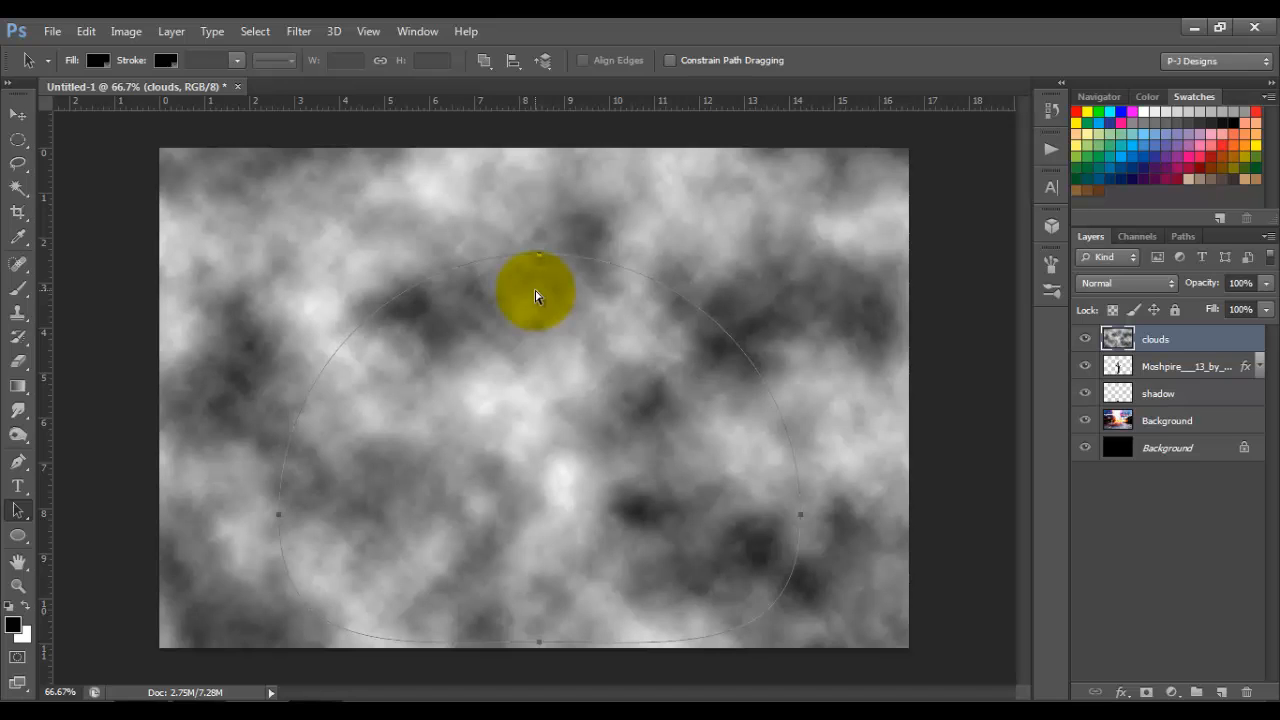
pyautogui.hotkey('ctrl', 'f')
pyautogui.hotkey('ctrl', 'f')
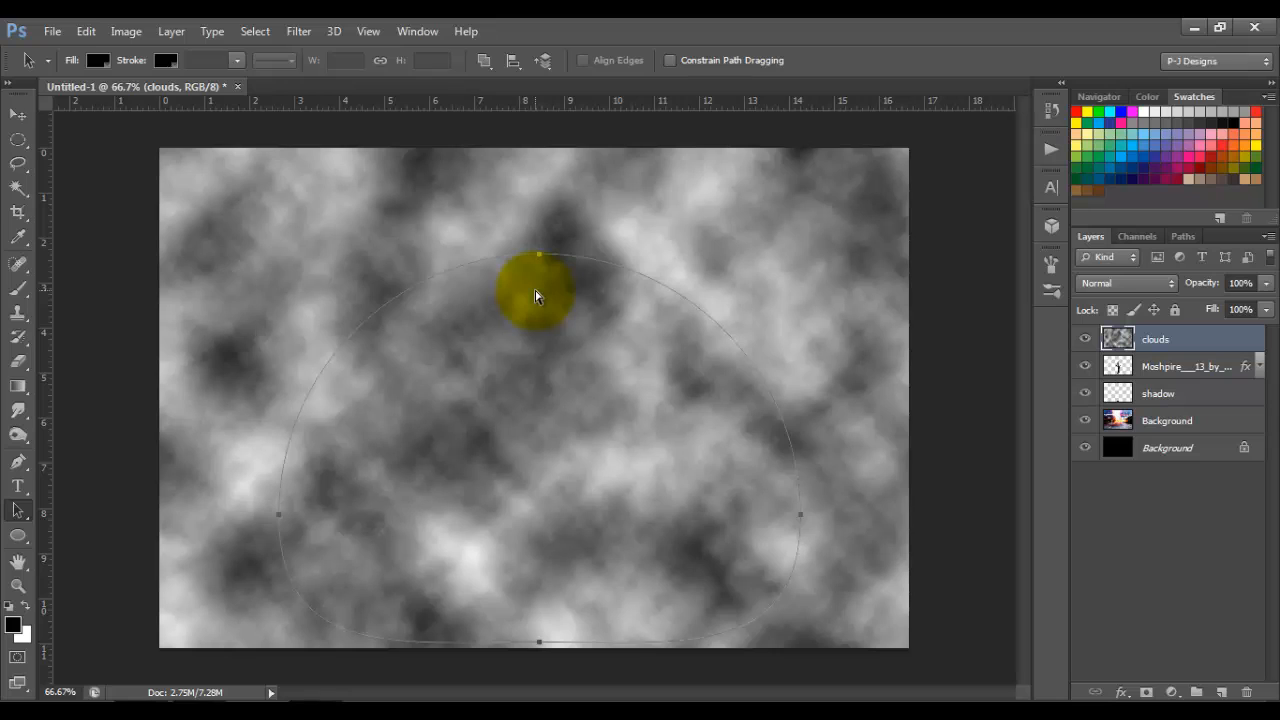
# Step: Load the dome-shaped work path as a selection and return to the layer list
pyautogui.click(1184, 237)
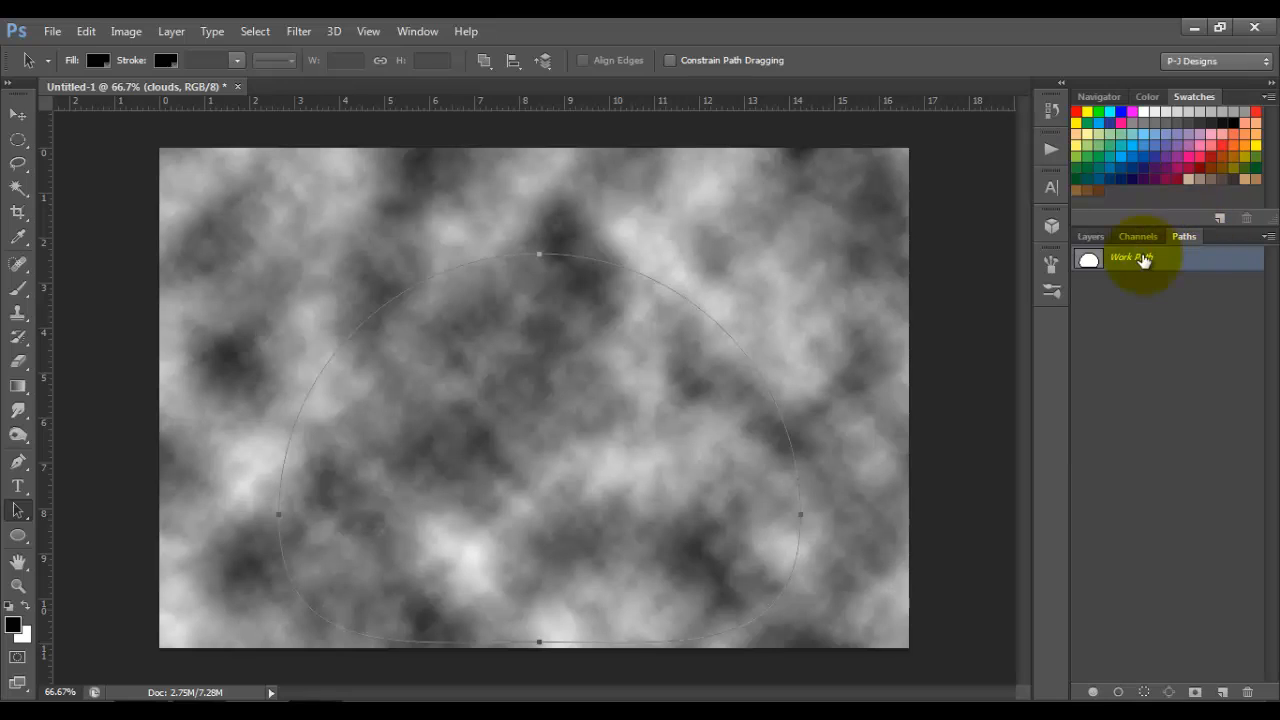
pyautogui.click(1143, 691)
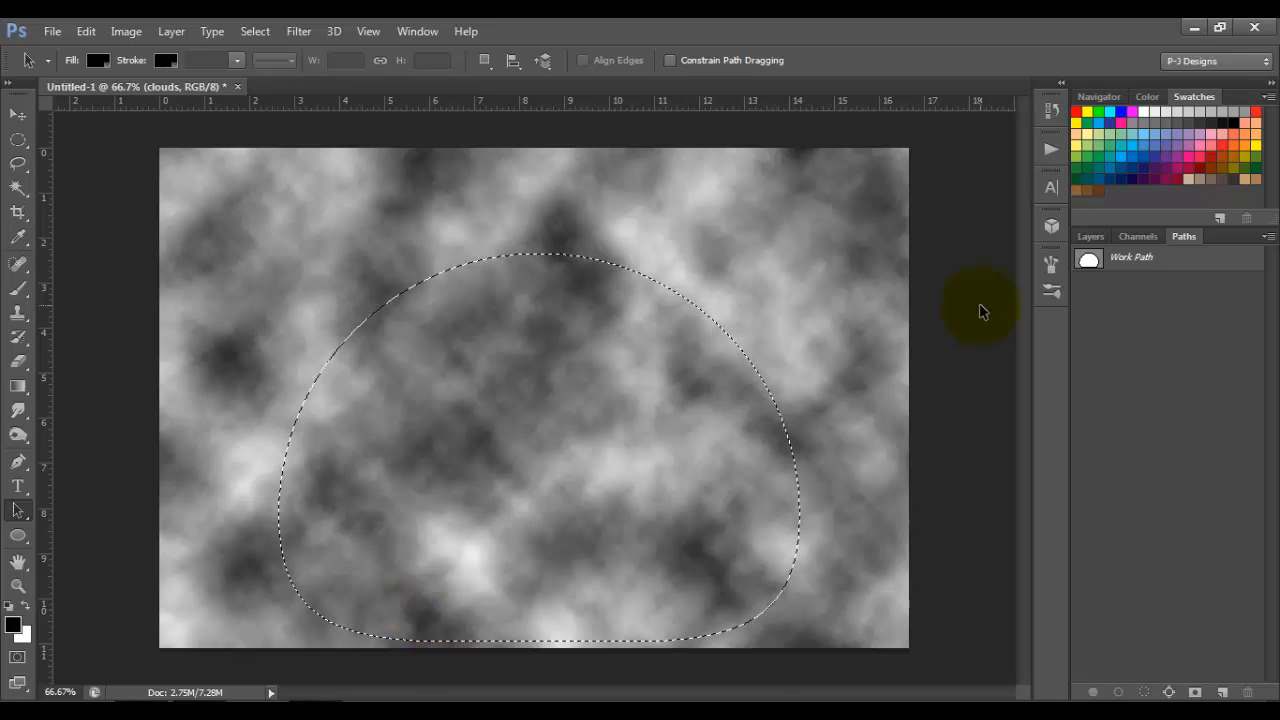
pyautogui.click(1094, 235)
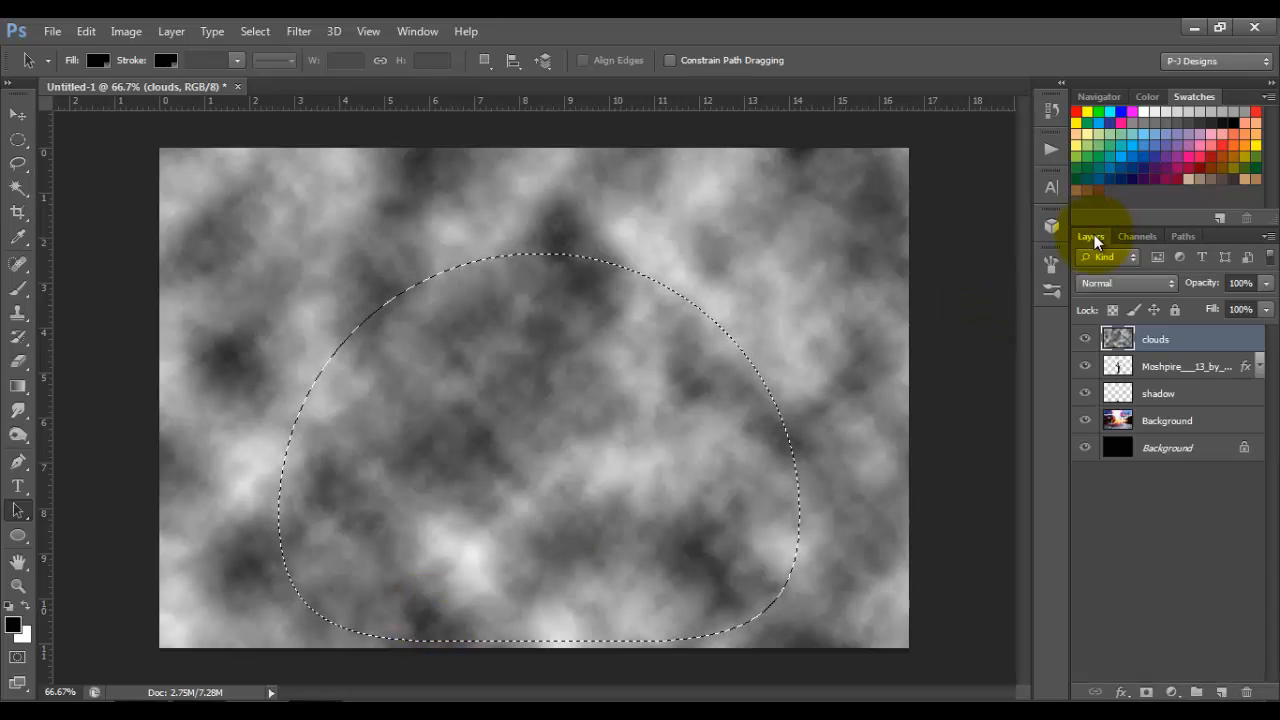
# Step: Mask the clouds layer with the dome selection, and bulge its clouds from the dome's centre using Liquify's Bloat tool at brush size 800
pyautogui.click(1146, 692)
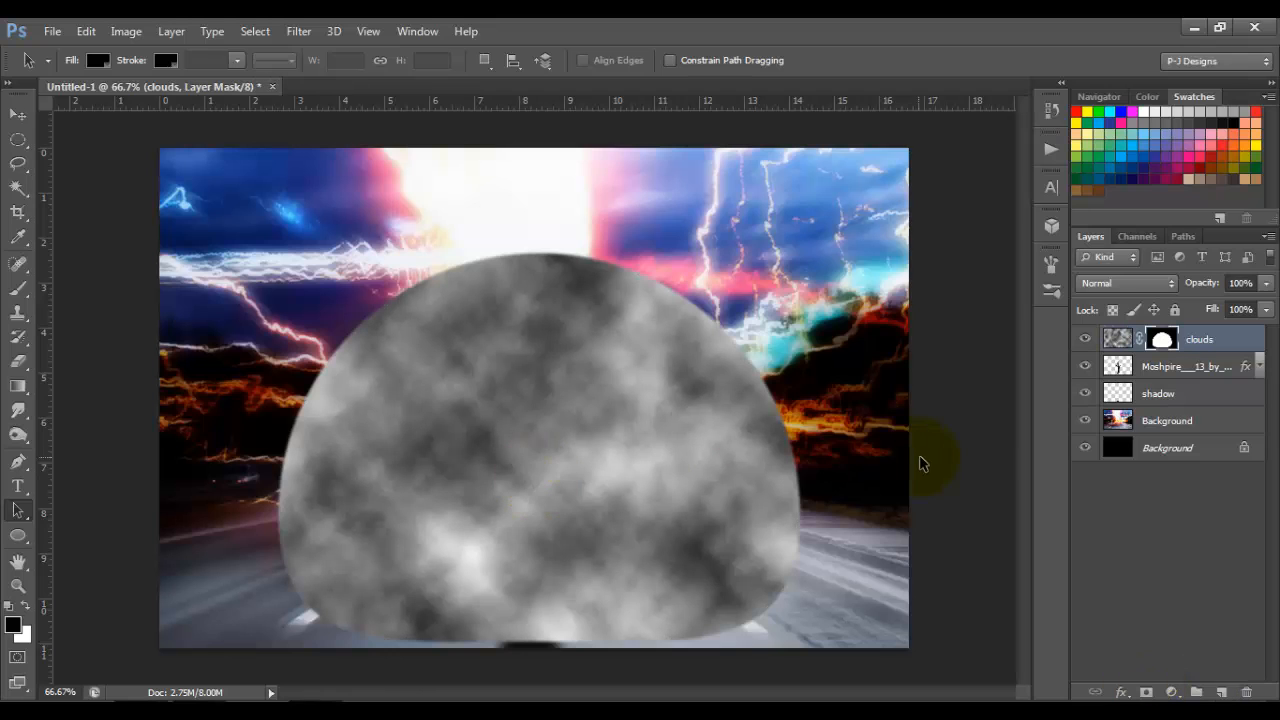
pyautogui.click(1118, 340)
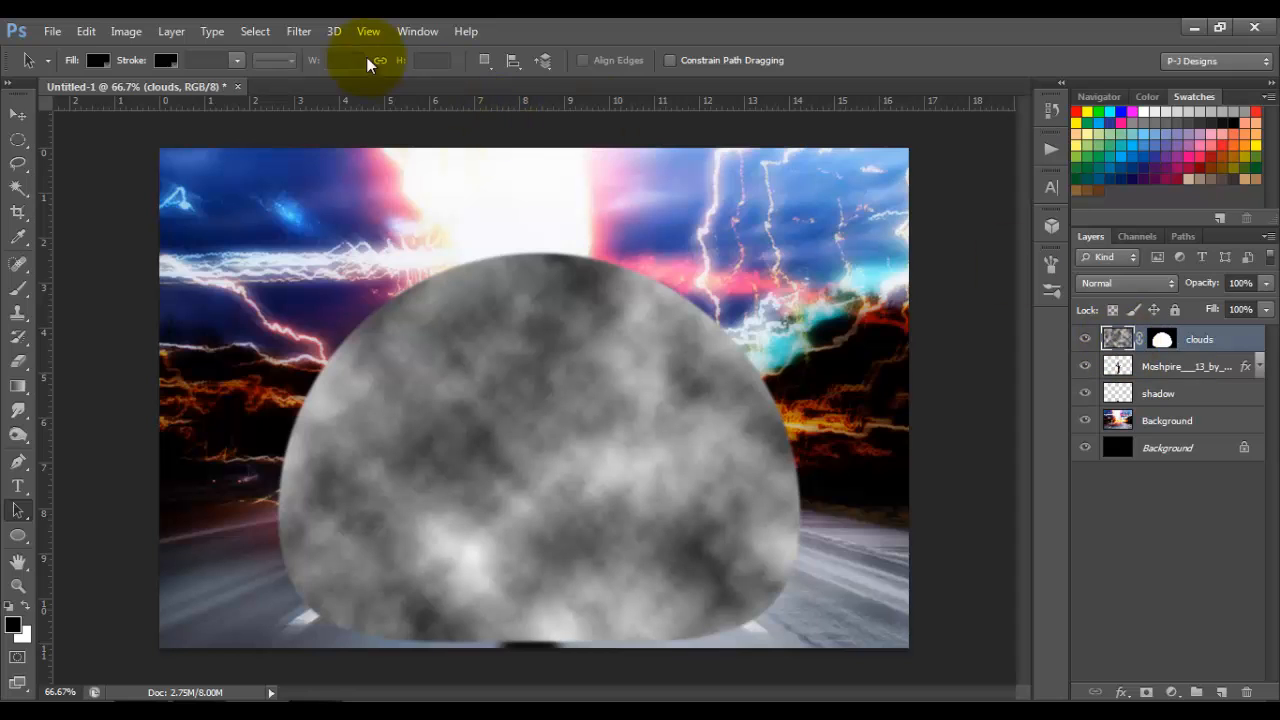
pyautogui.click(299, 33)
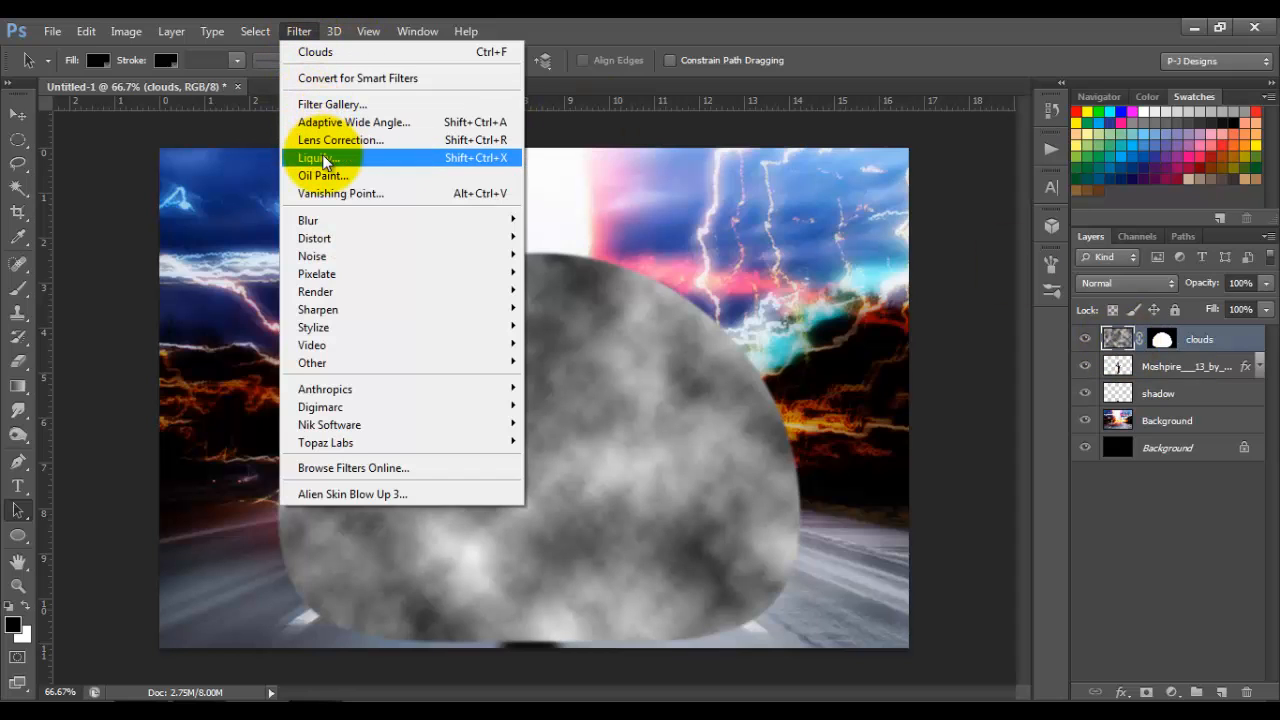
pyautogui.click(322, 157)
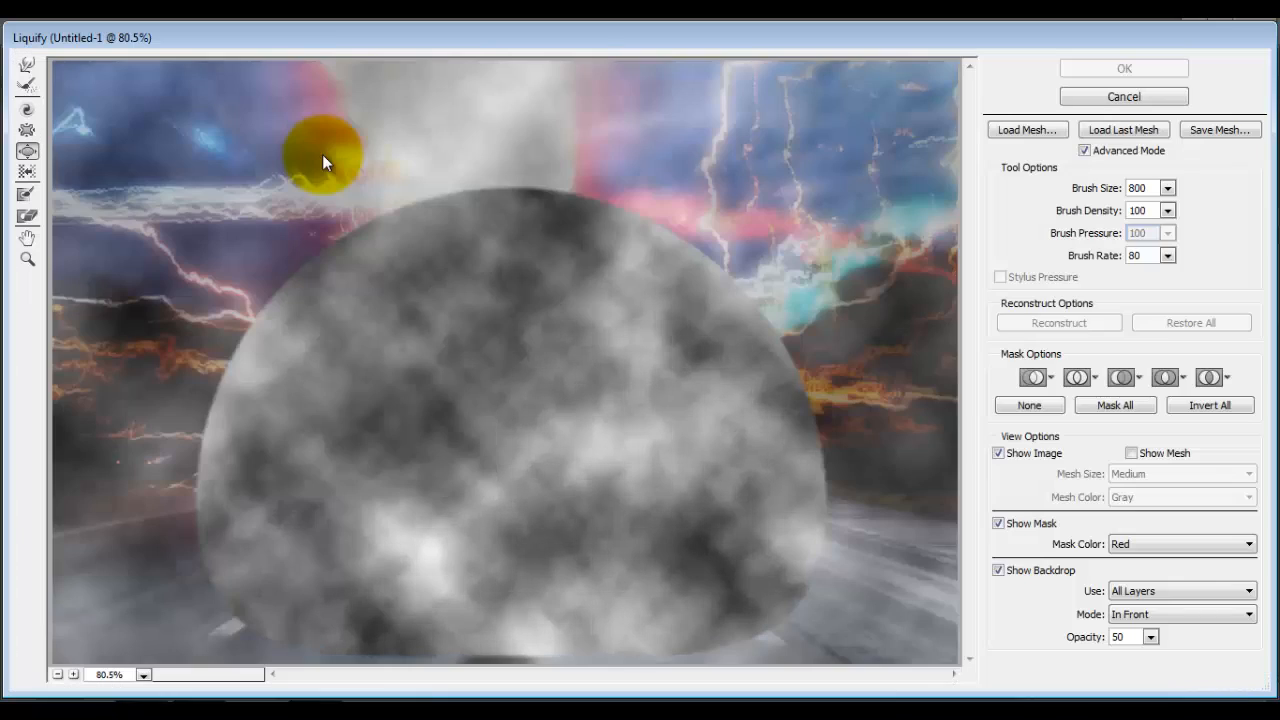
pyautogui.click(27, 152)
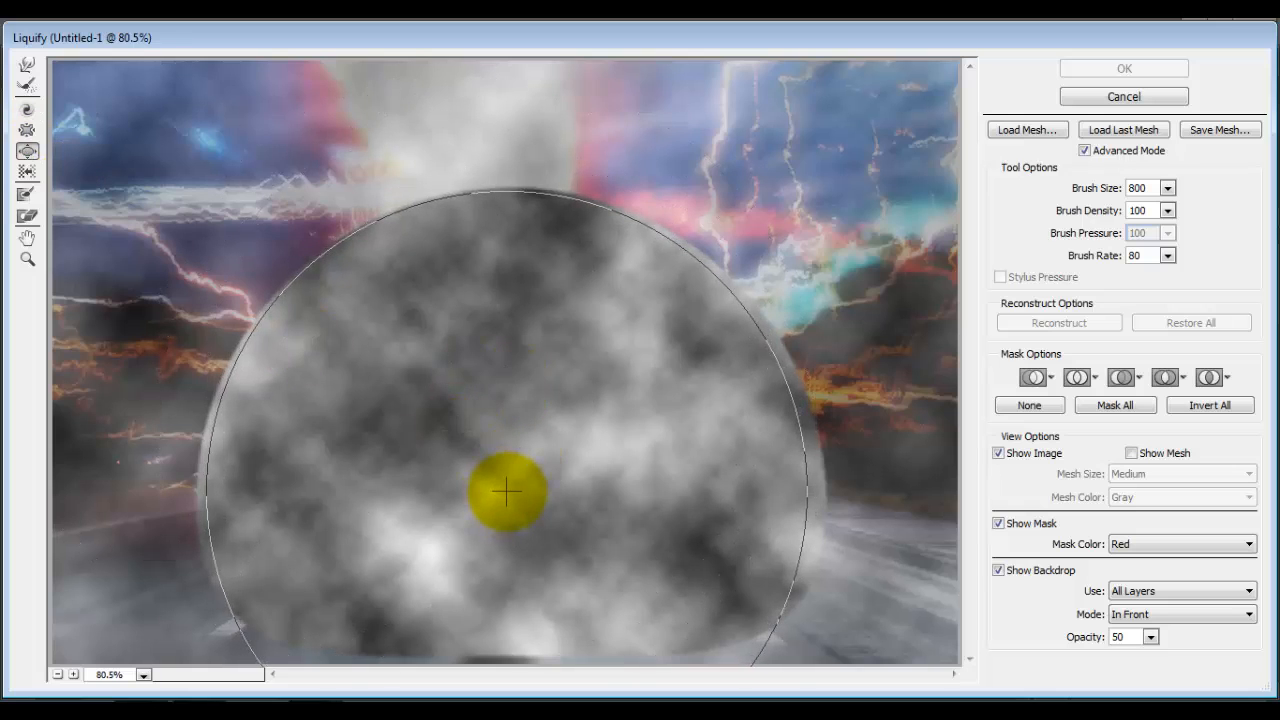
pyautogui.moveTo(507, 489); pyautogui.dragTo(507, 489)
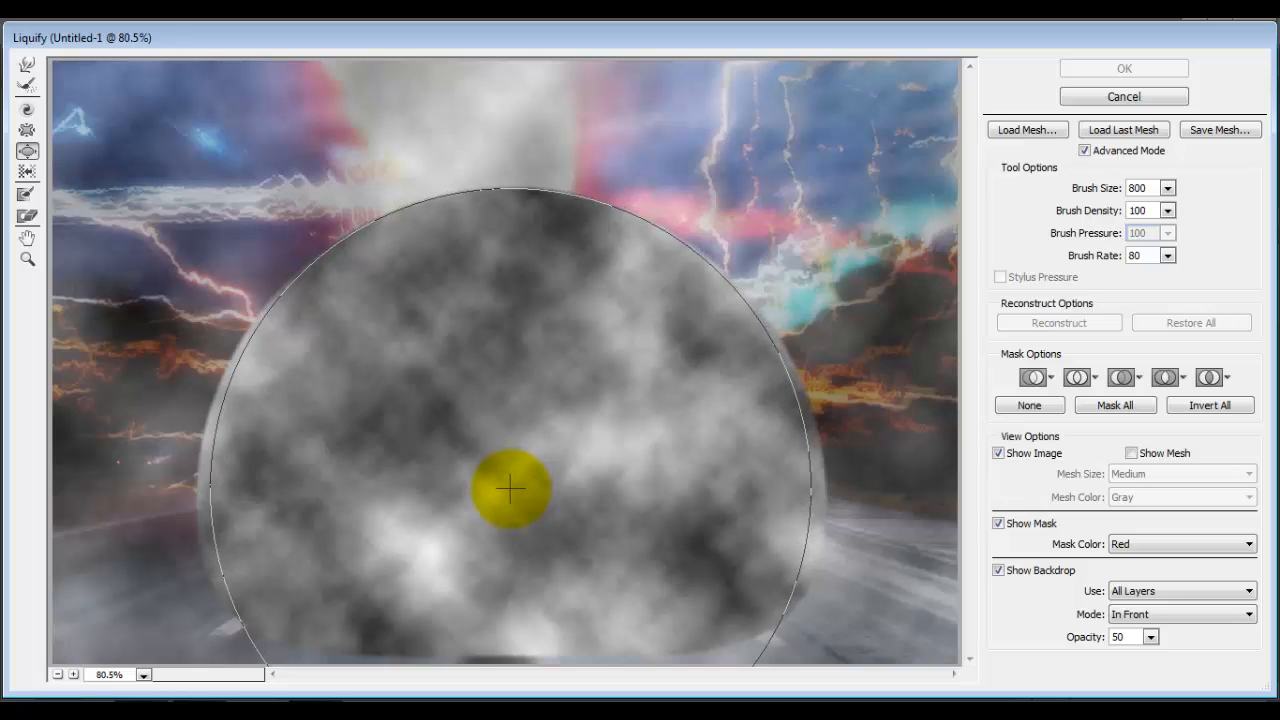
pyautogui.moveTo(510, 488); pyautogui.dragTo(510, 480)
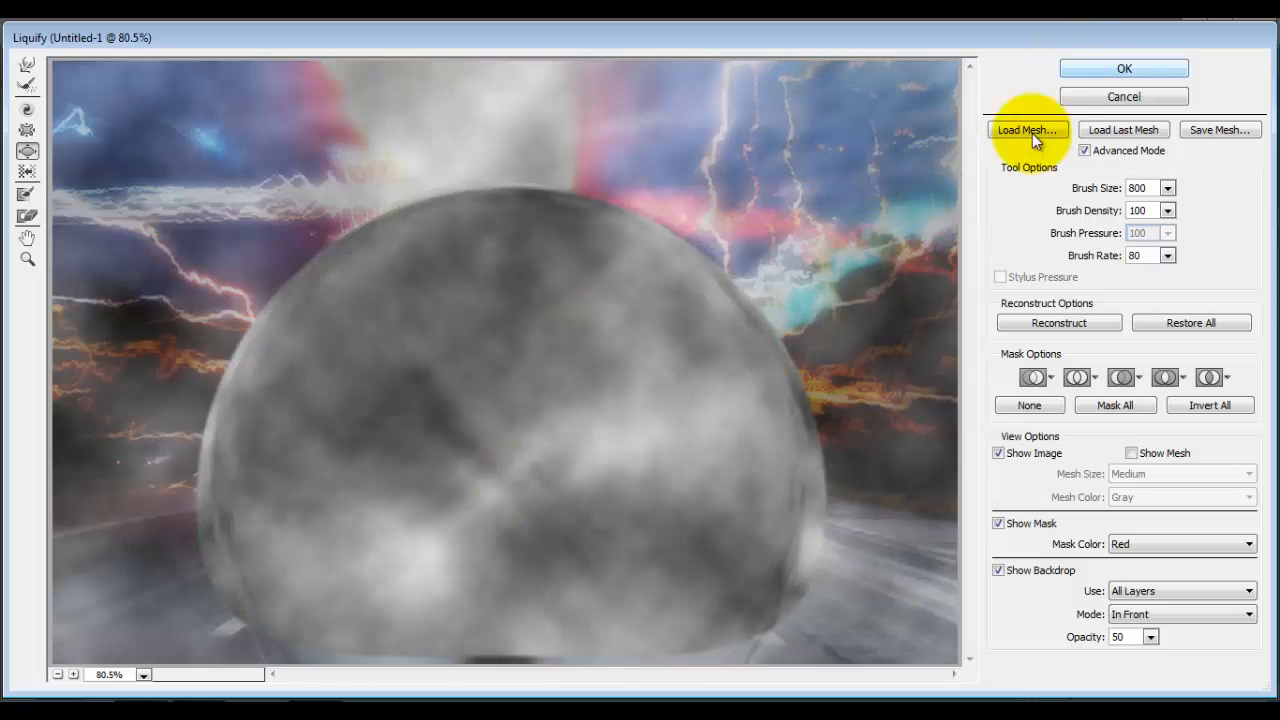
# Step: Check the bulged clouds with the Liquify backdrop hidden and shown, and apply the distortion
pyautogui.click(998, 571)
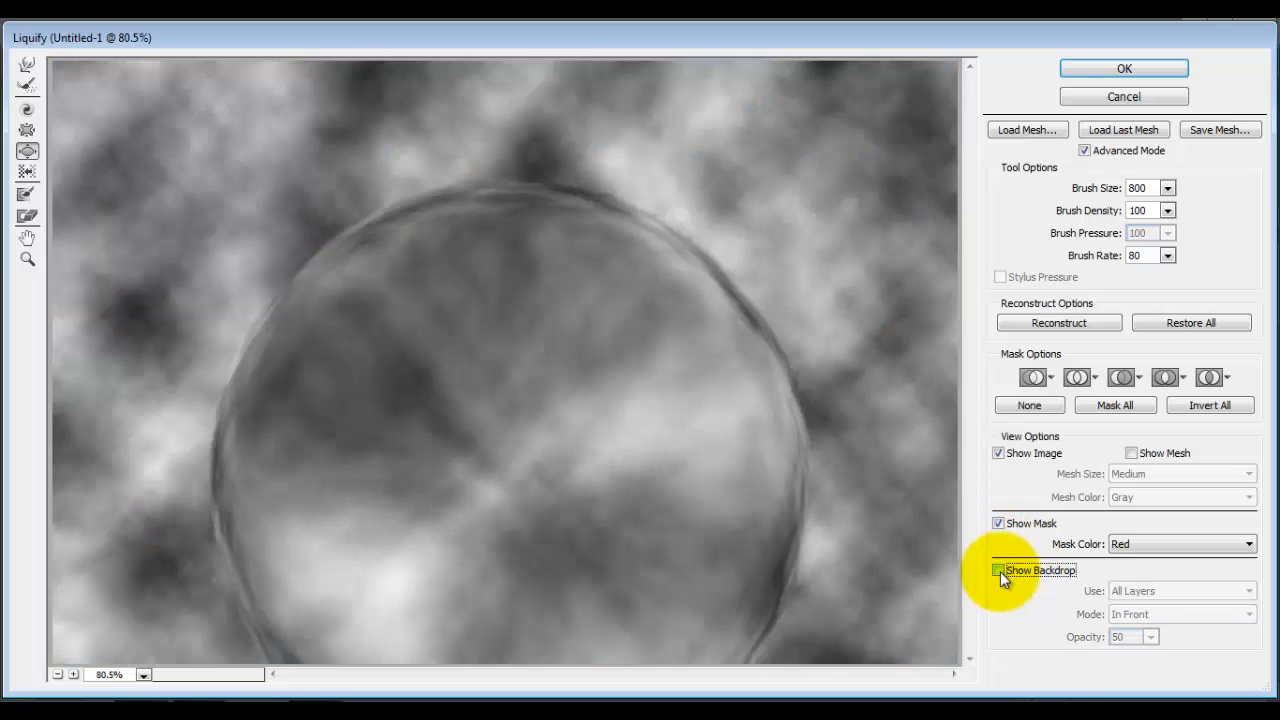
pyautogui.click(999, 571)
pyautogui.click(999, 571)
pyautogui.click(999, 571)
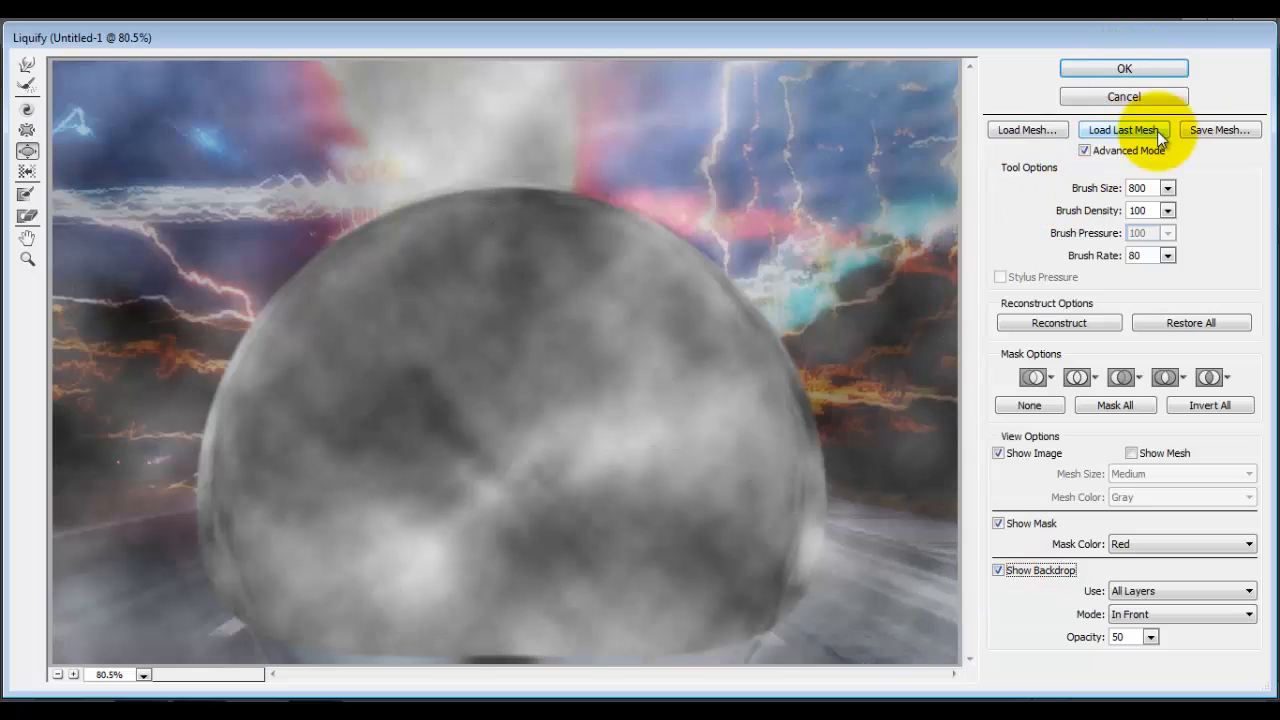
pyautogui.click(1128, 64)
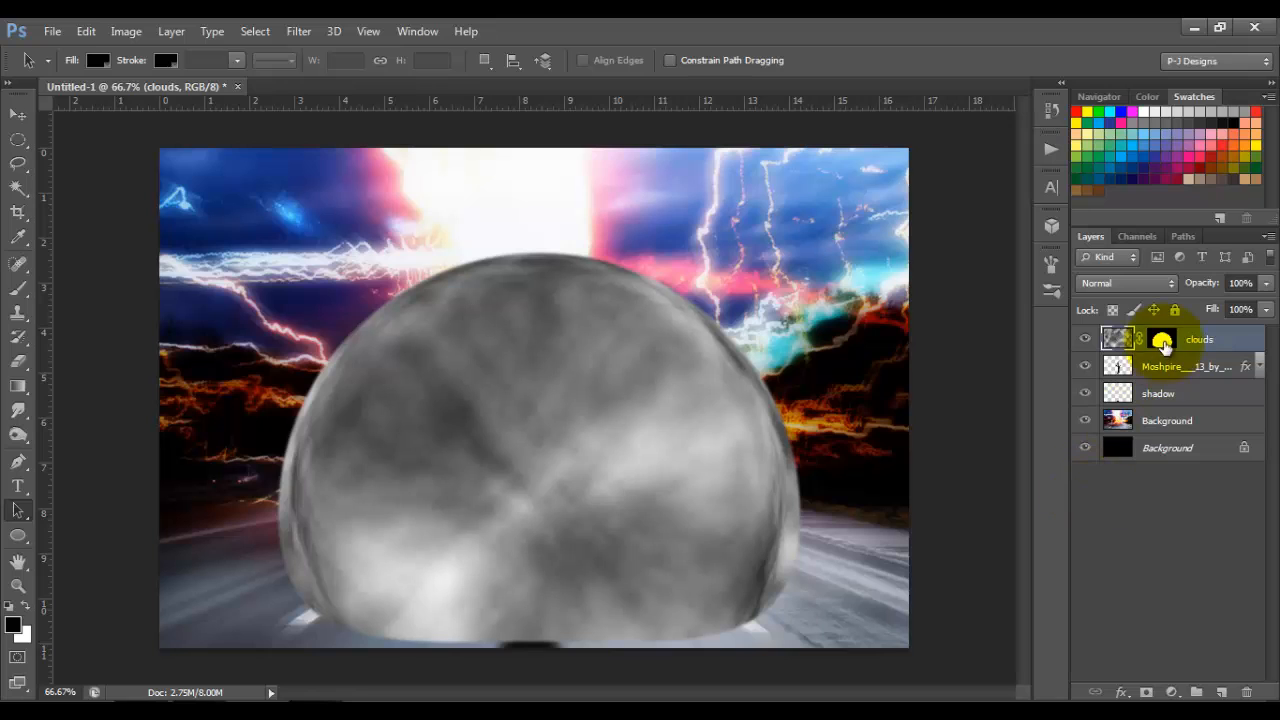
# Step: Set the masked clouds layer's blend mode to Soft Light, and add a new layer named clouds above it
pyautogui.click(1163, 284)
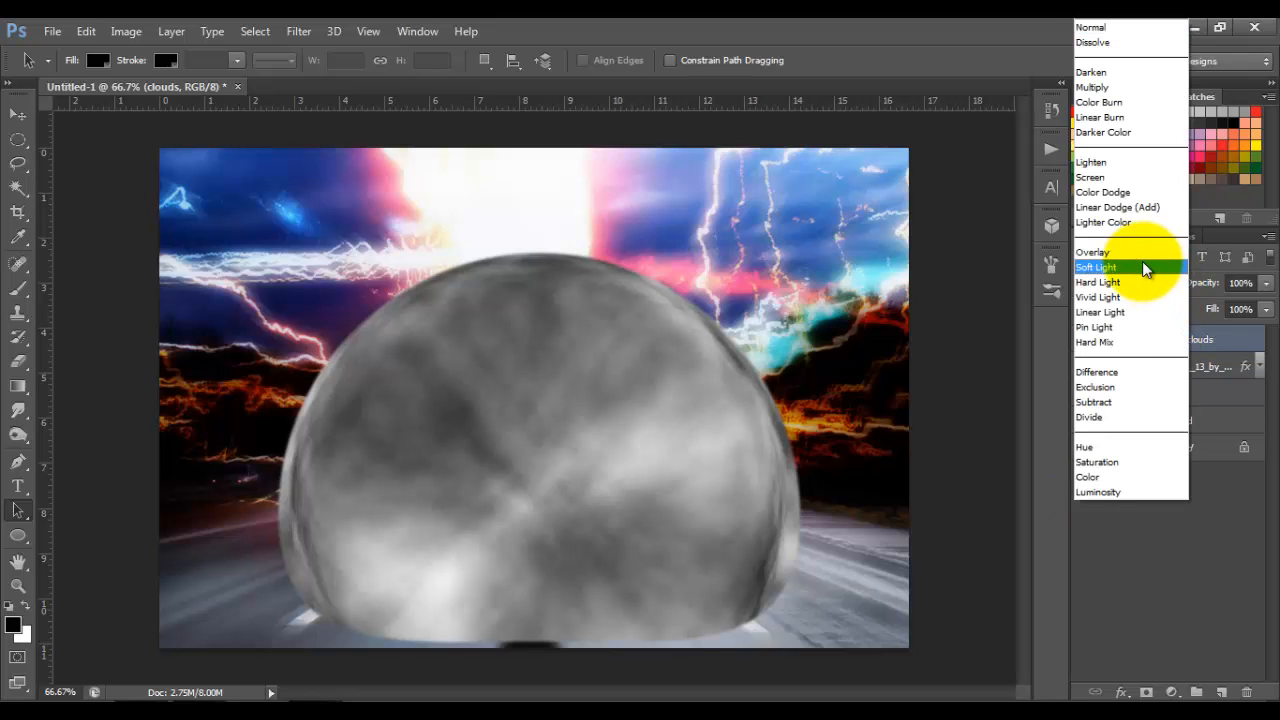
pyautogui.click(1142, 267)
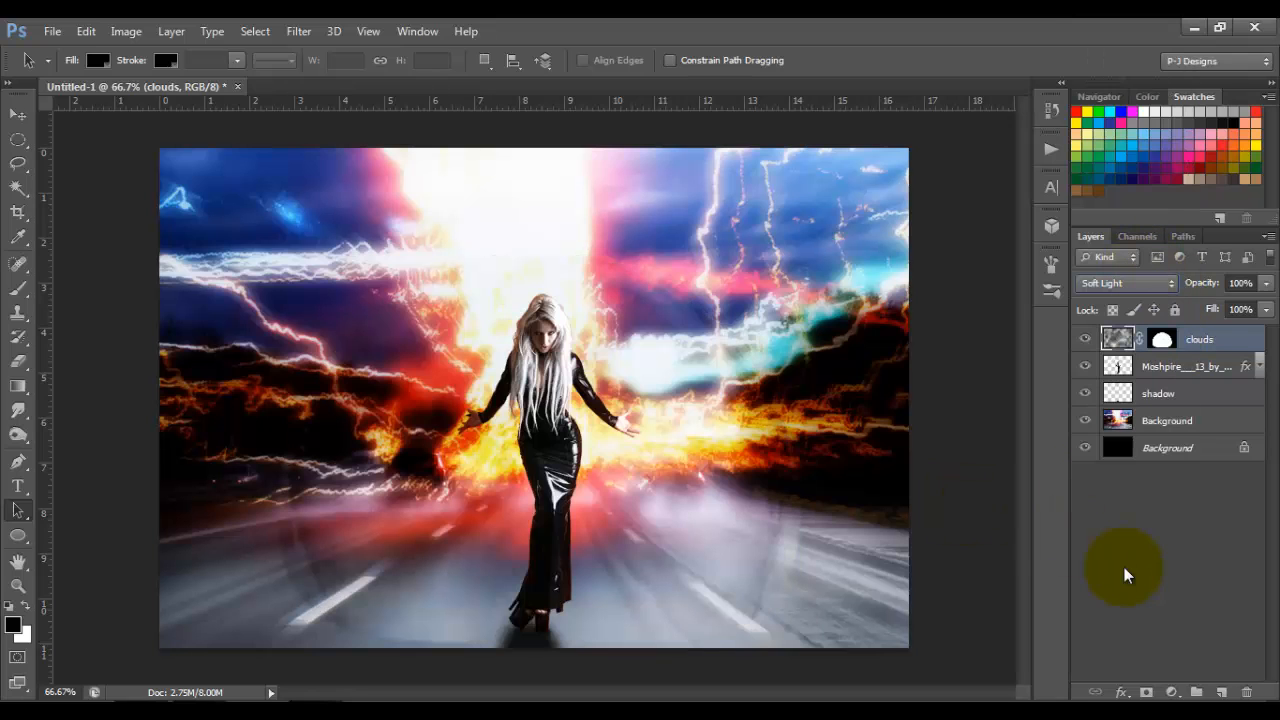
pyautogui.click(1221, 692)
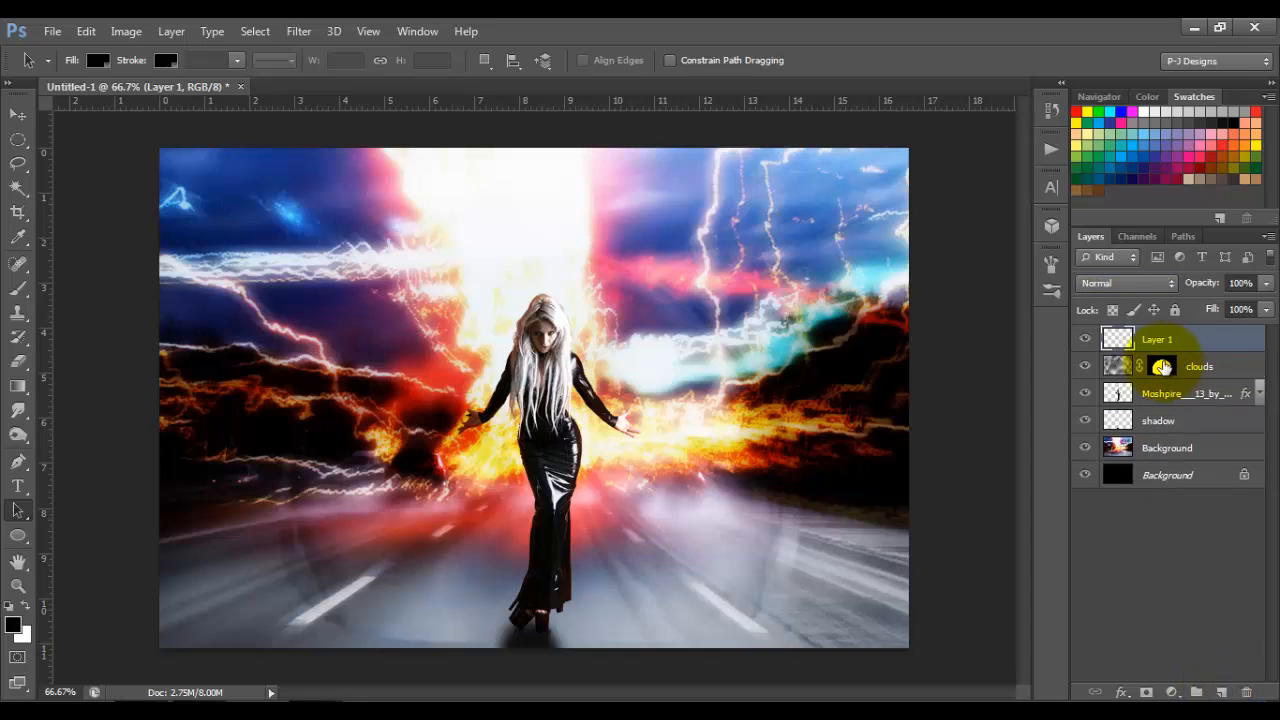
pyautogui.doubleClick(1155, 340)
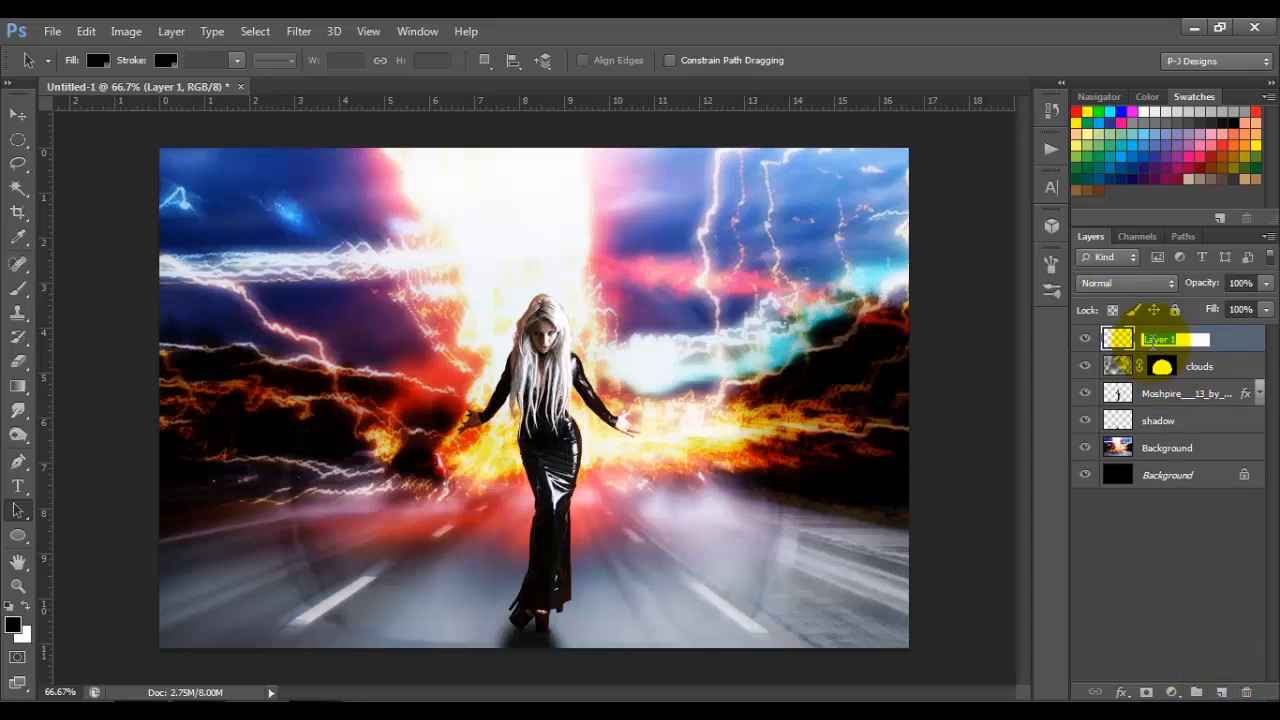
pyautogui.write('clouds')
pyautogui.press('Return')
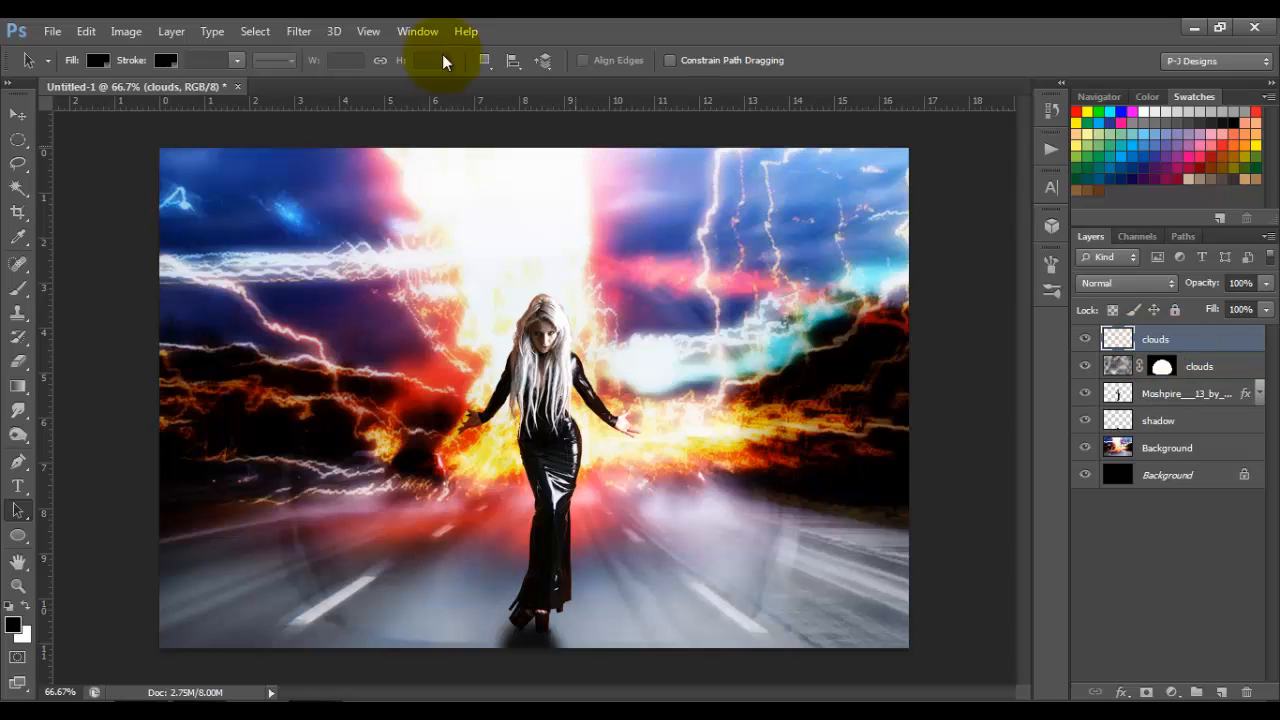
# Step: Fill the new top layer with the Clouds render filter and reapply it four times to vary the pattern
pyautogui.click(296, 36)
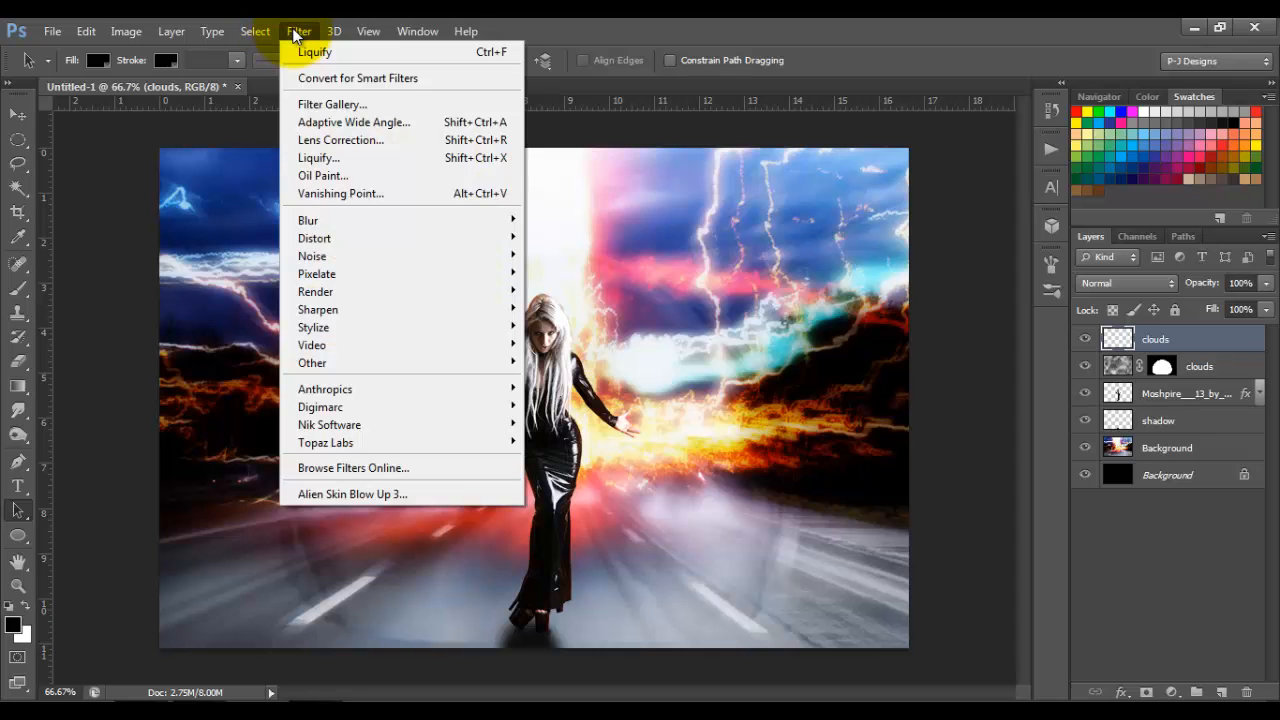
pyautogui.moveTo(385, 291)
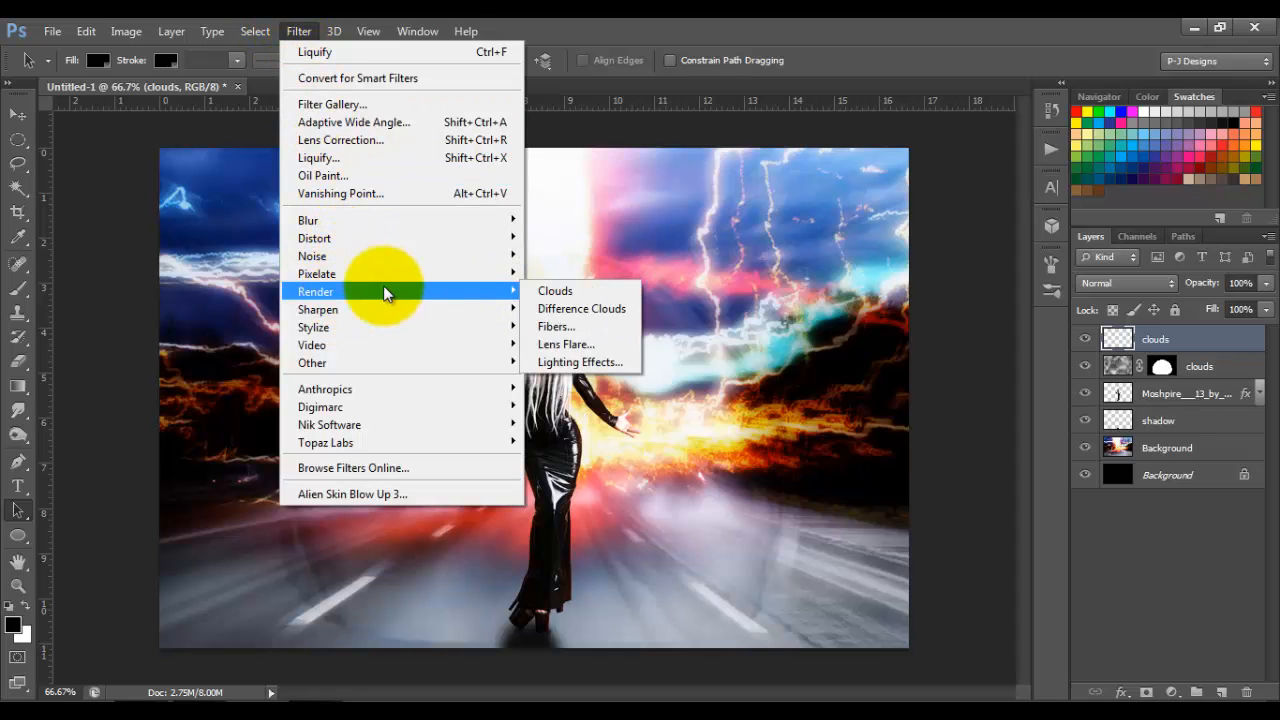
pyautogui.click(541, 292)
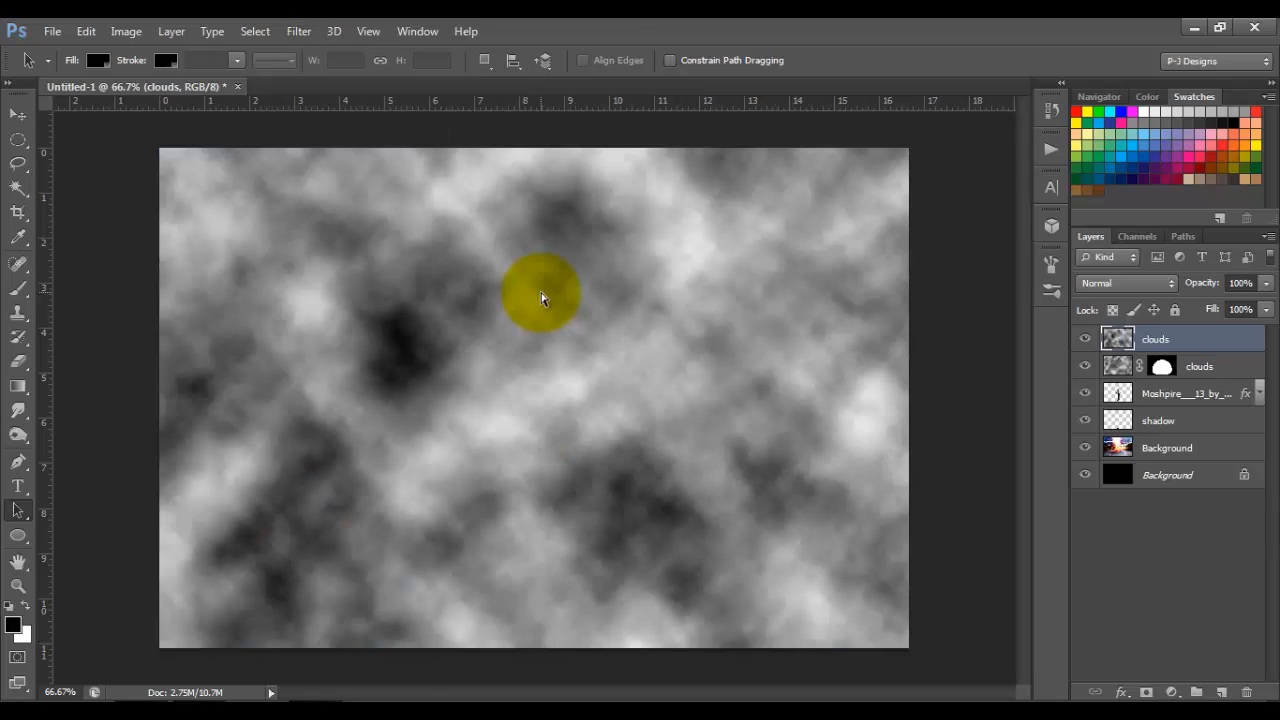
pyautogui.hotkey('ctrl', 'f')
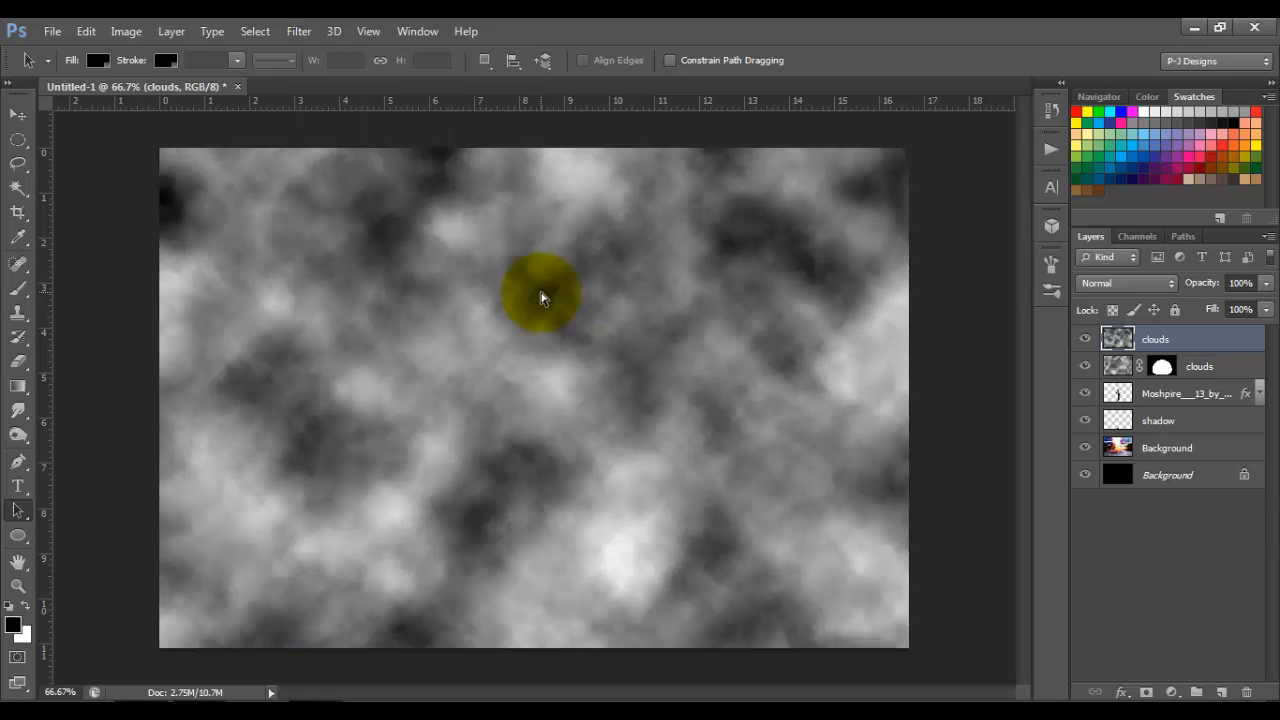
pyautogui.hotkey('ctrl', 'f')
pyautogui.hotkey('ctrl', 'f')
pyautogui.hotkey('ctrl', 'f')
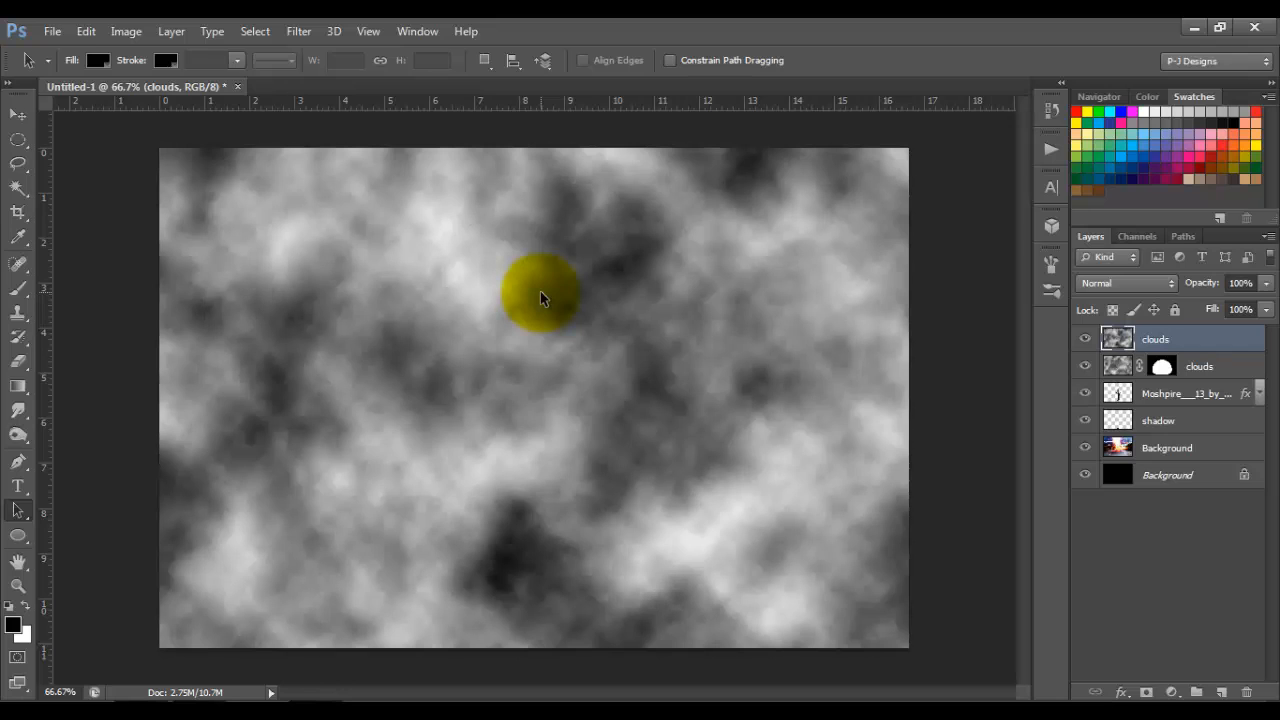
# Step: Load the dome-shaped work path as a selection and use it to mask the top clouds layer
pyautogui.click(1186, 236)
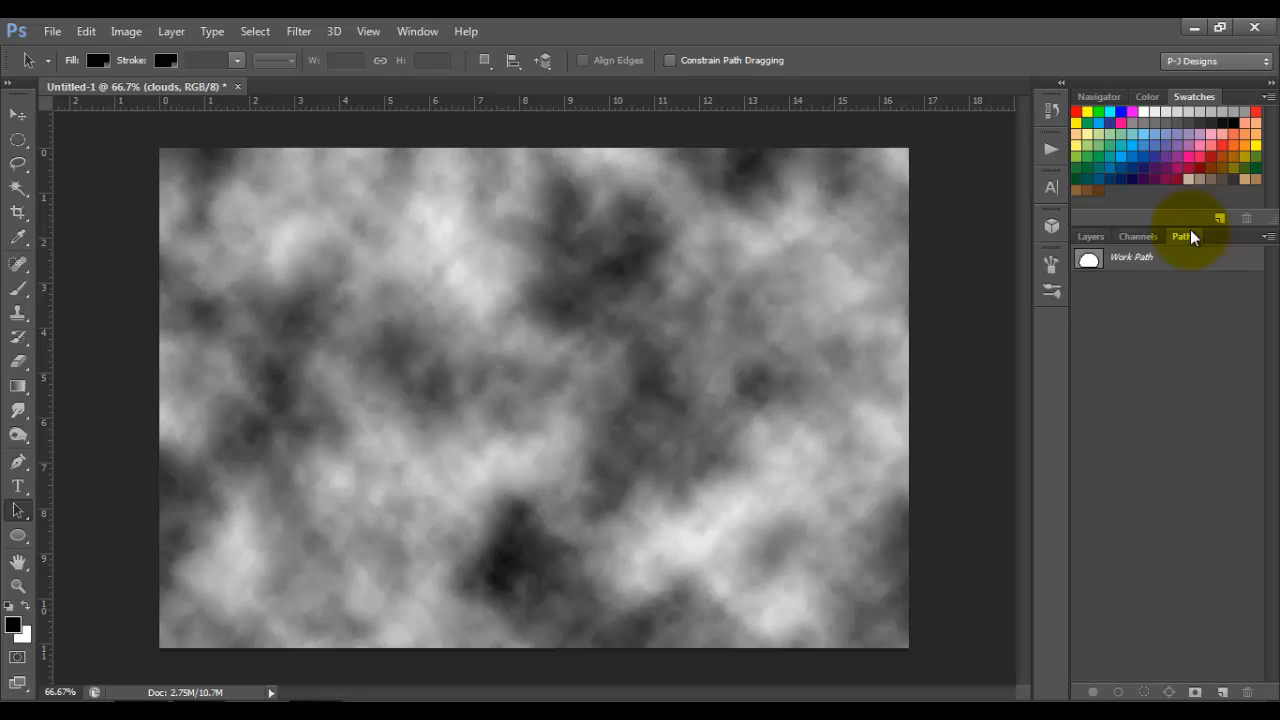
pyautogui.click(1135, 262)
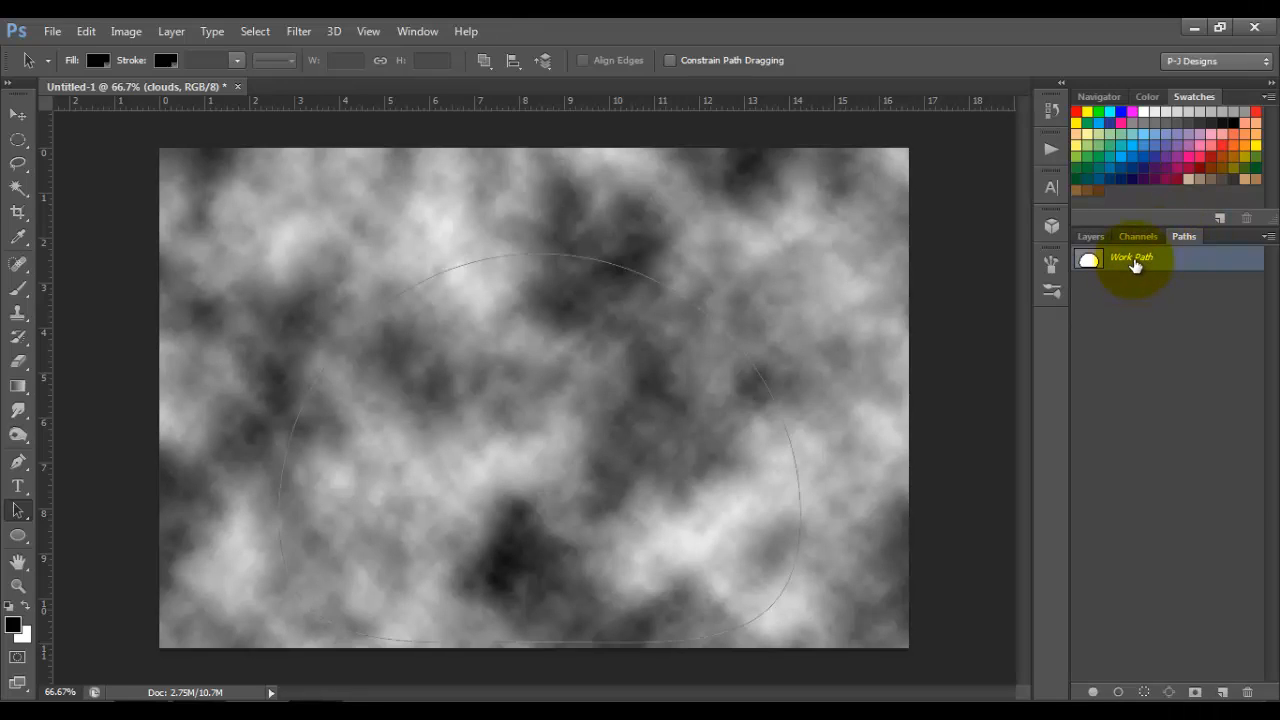
pyautogui.click(1145, 692)
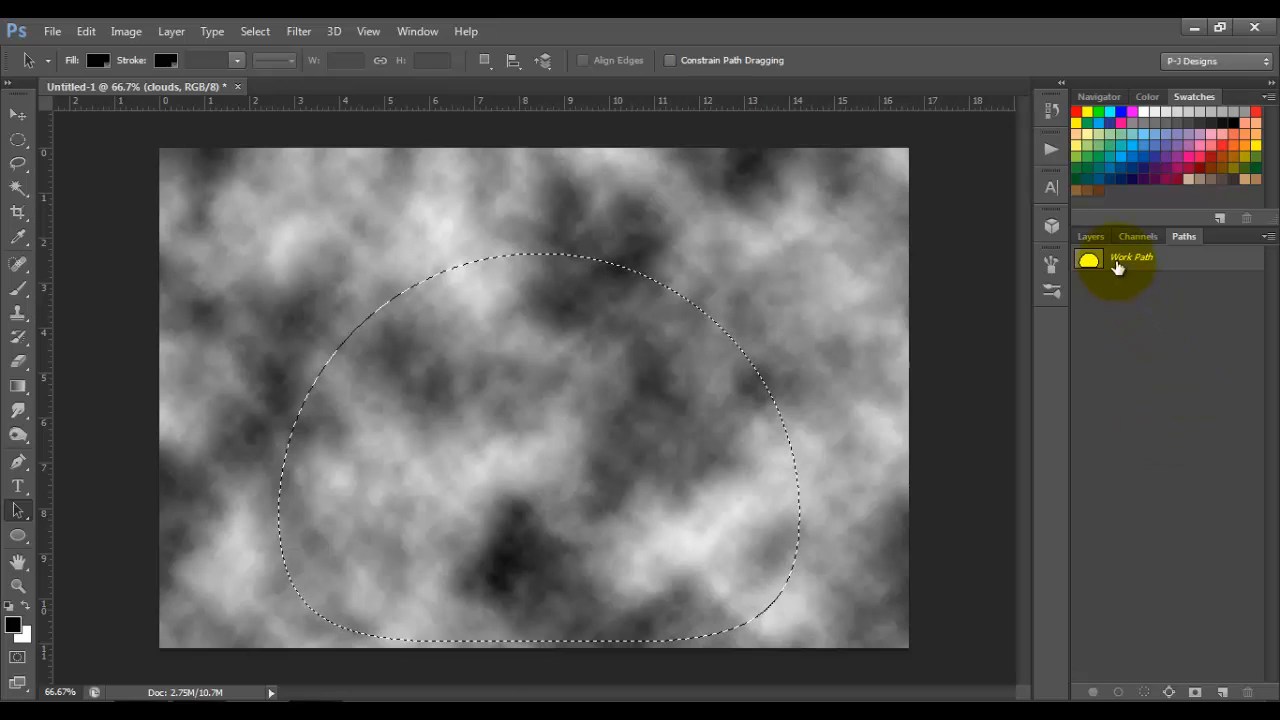
pyautogui.click(1092, 236)
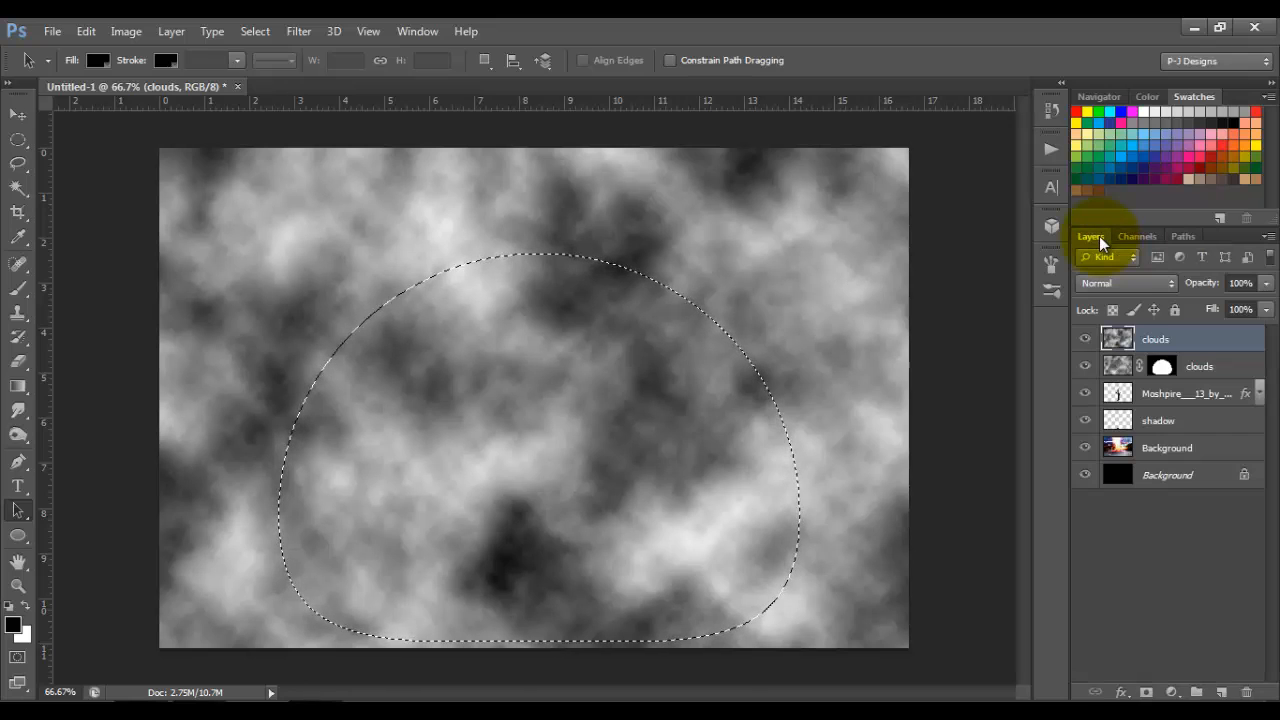
pyautogui.click(1147, 692)
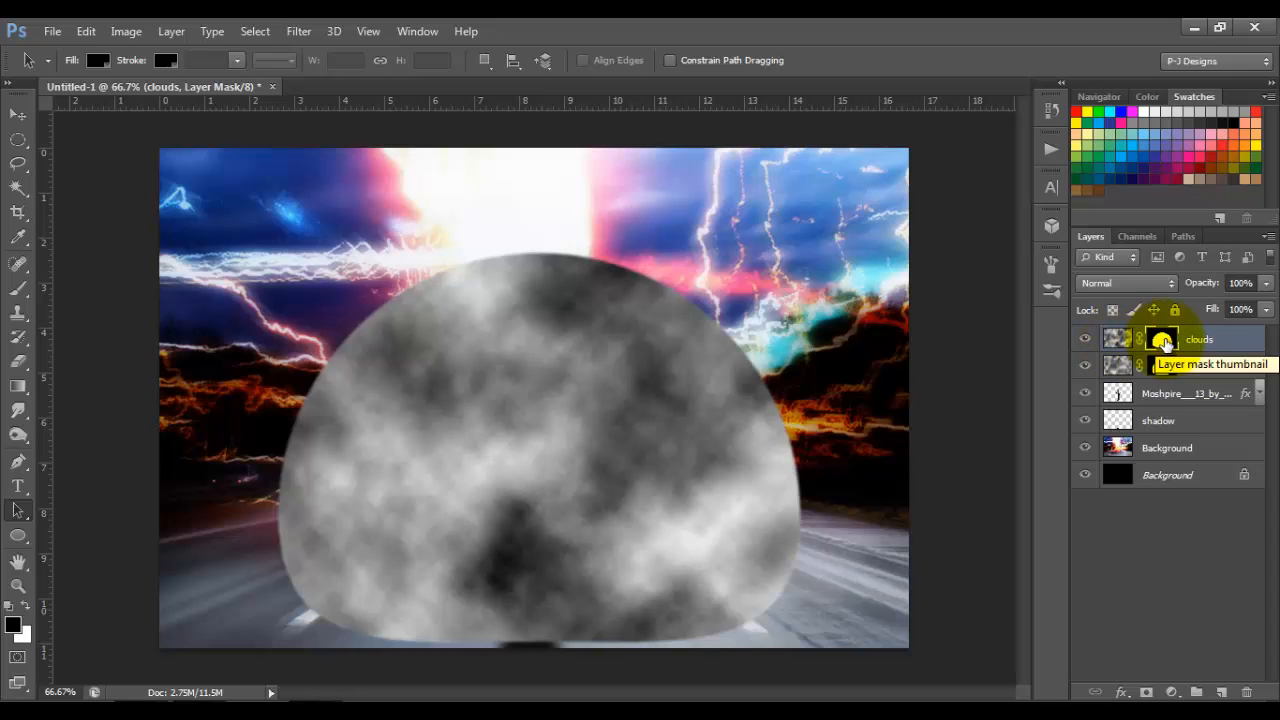
# Step: Bulge the top clouds layer's image from the dome's centre with Liquify's Bloat tool, and set the layer's blend mode to Multiply
pyautogui.click(1117, 340)
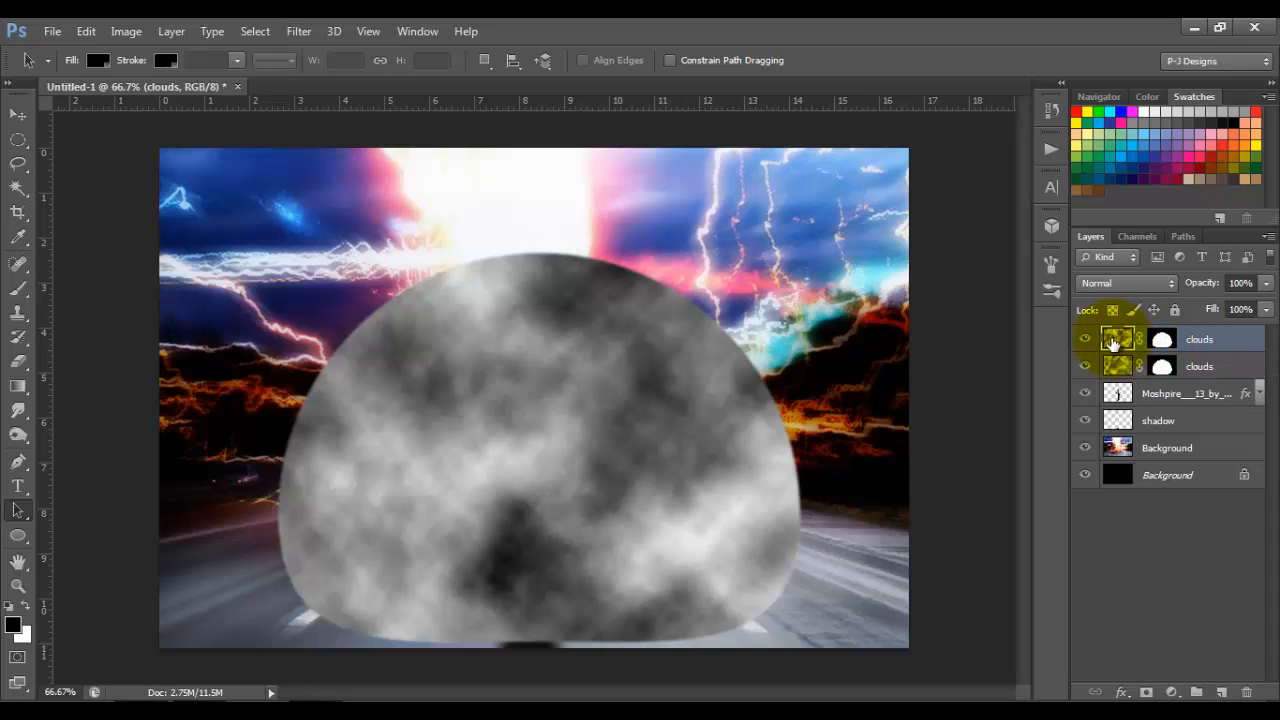
pyautogui.click(300, 32)
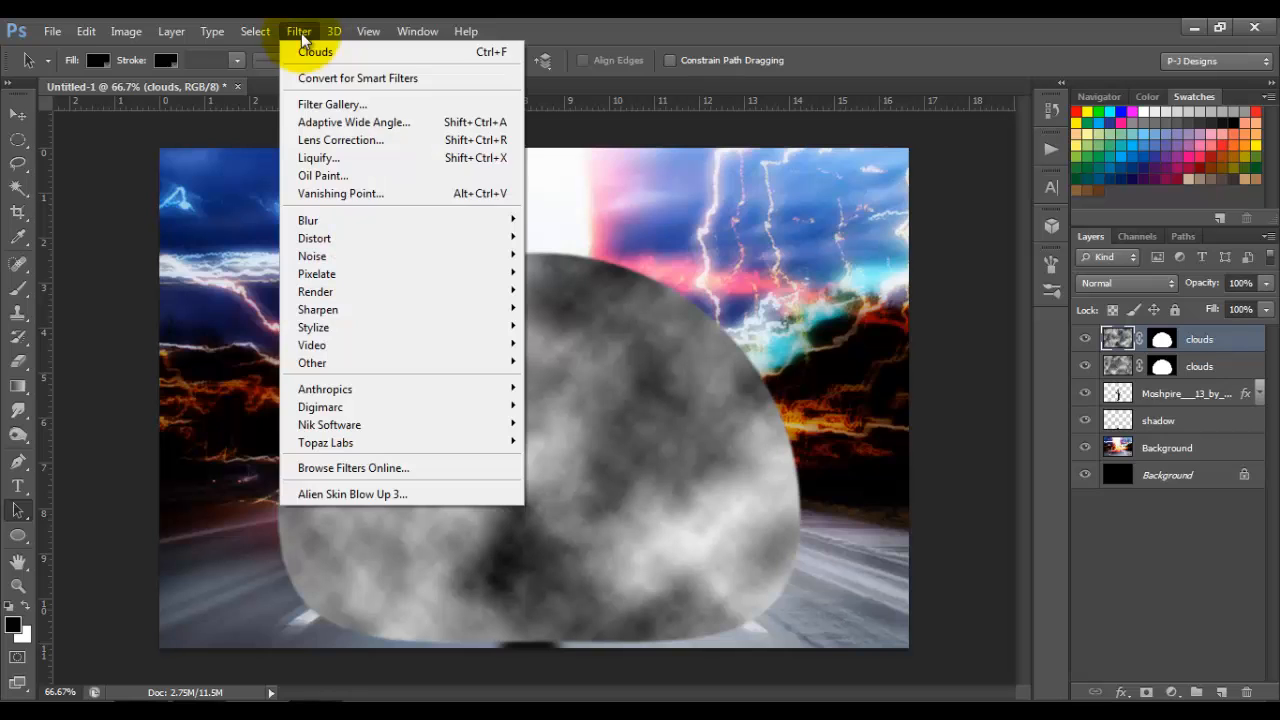
pyautogui.click(322, 157)
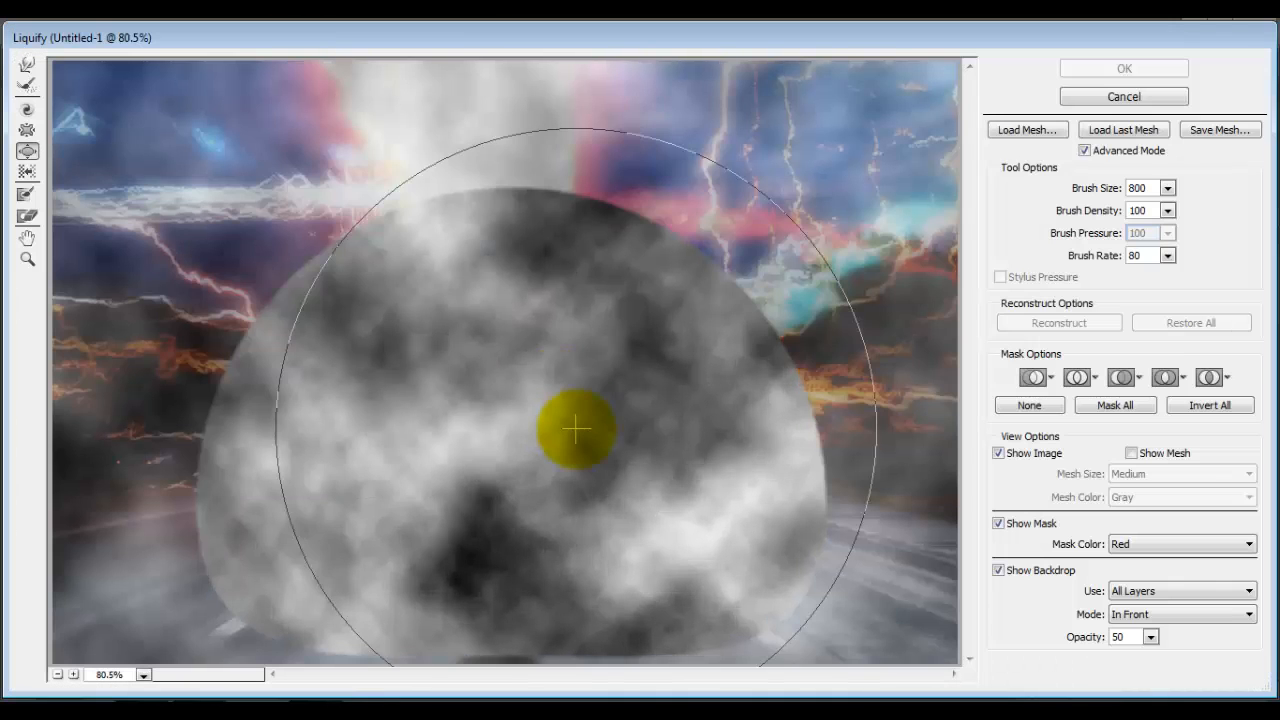
pyautogui.moveTo(498, 514); pyautogui.dragTo(512, 491)
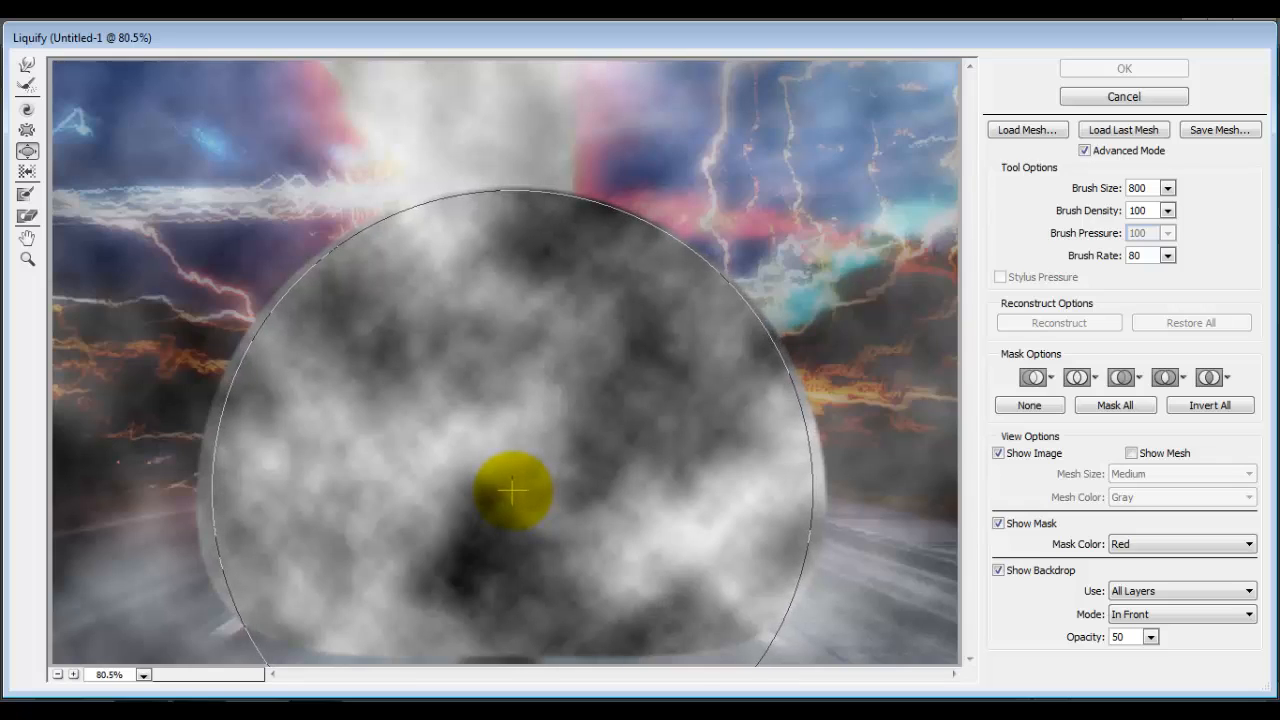
pyautogui.moveTo(513, 491); pyautogui.dragTo(503, 489)
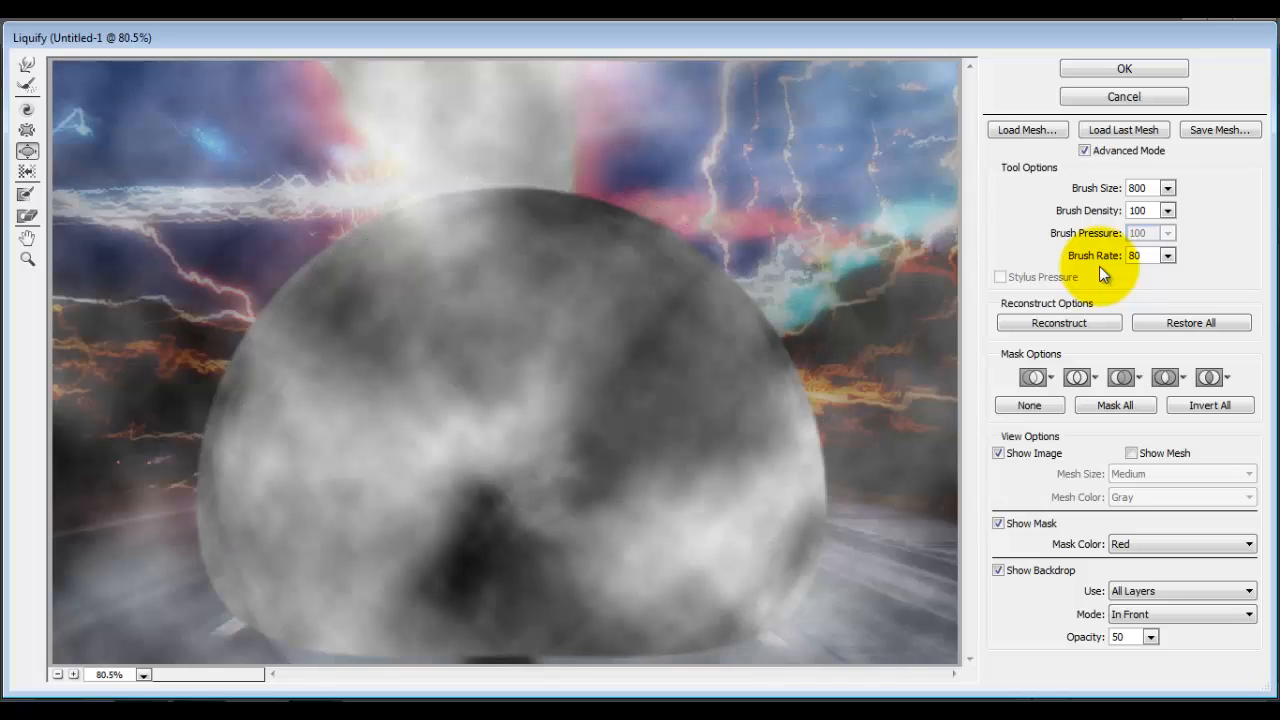
pyautogui.click(1150, 64)
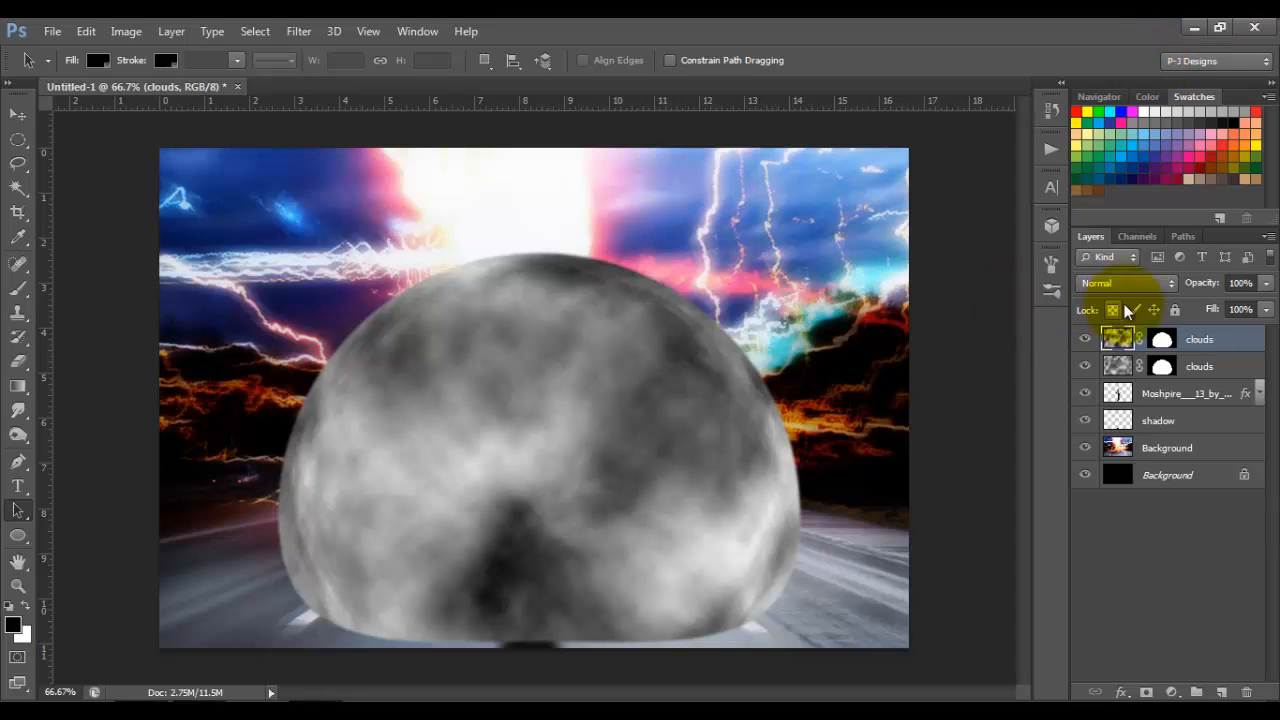
pyautogui.click(1155, 284)
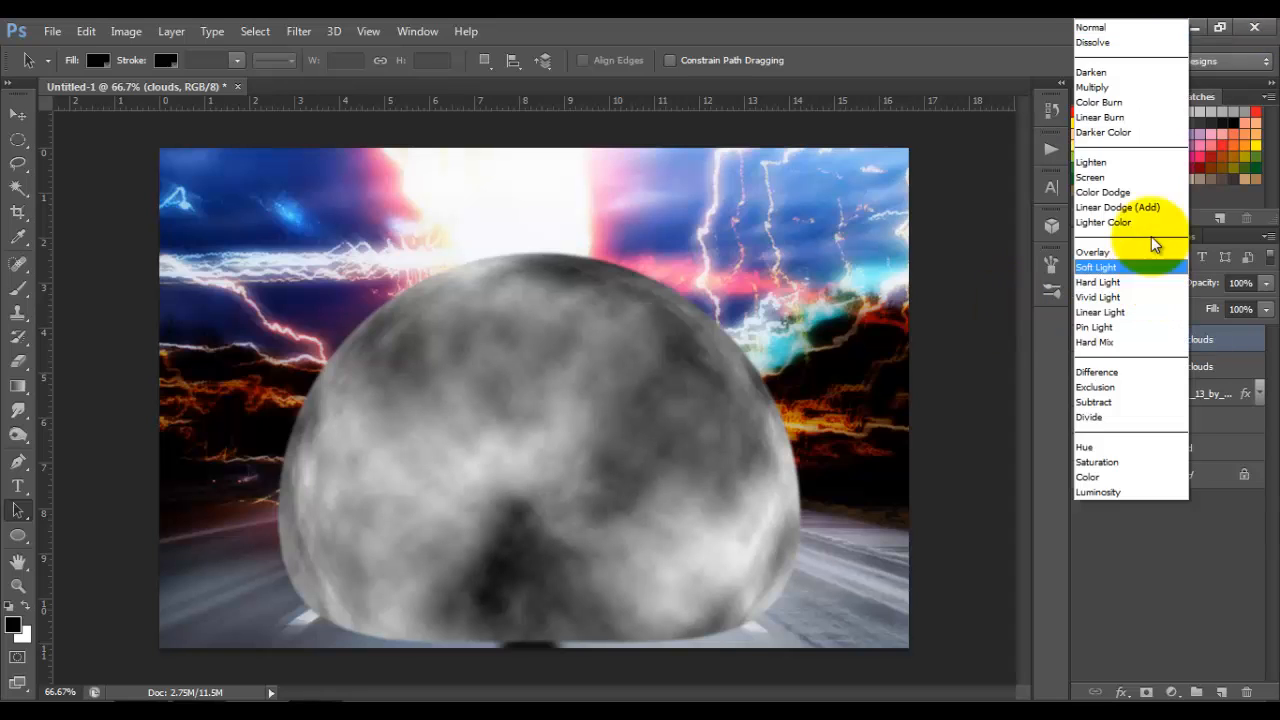
pyautogui.click(1144, 89)
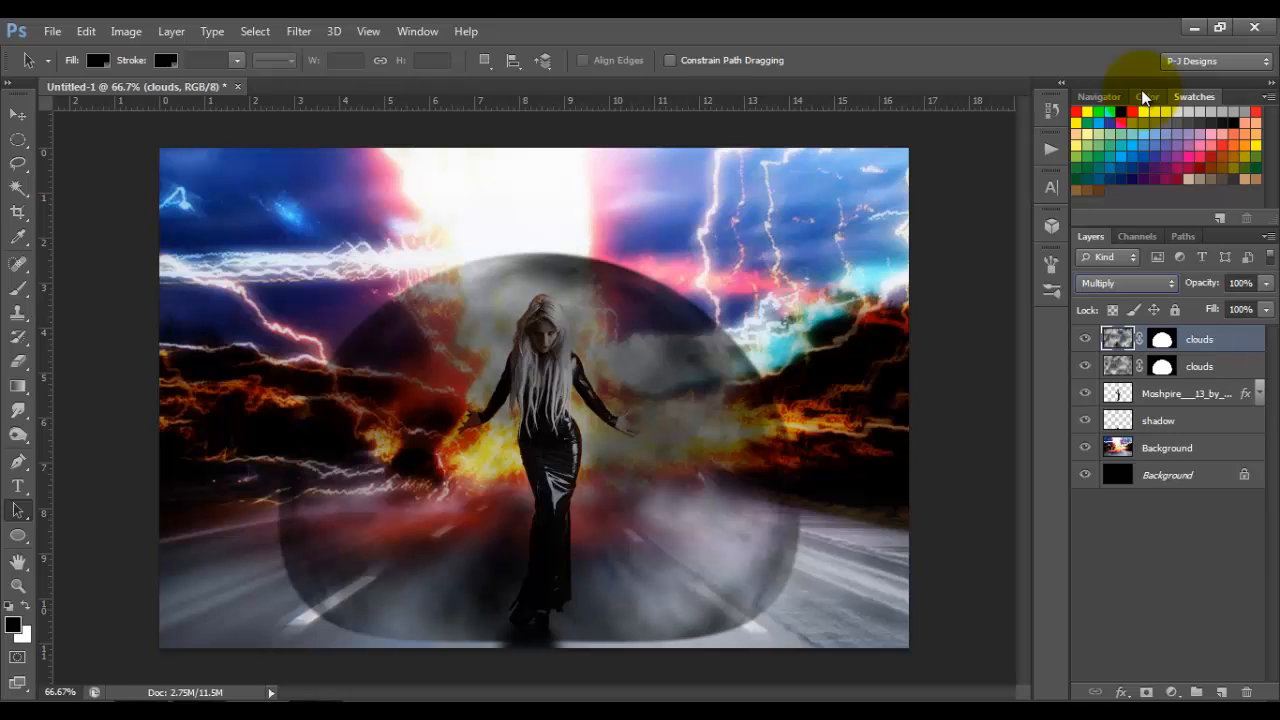
# Step: Add a new layer above the two clouds layers and name it clouds 3
pyautogui.click(1221, 692)
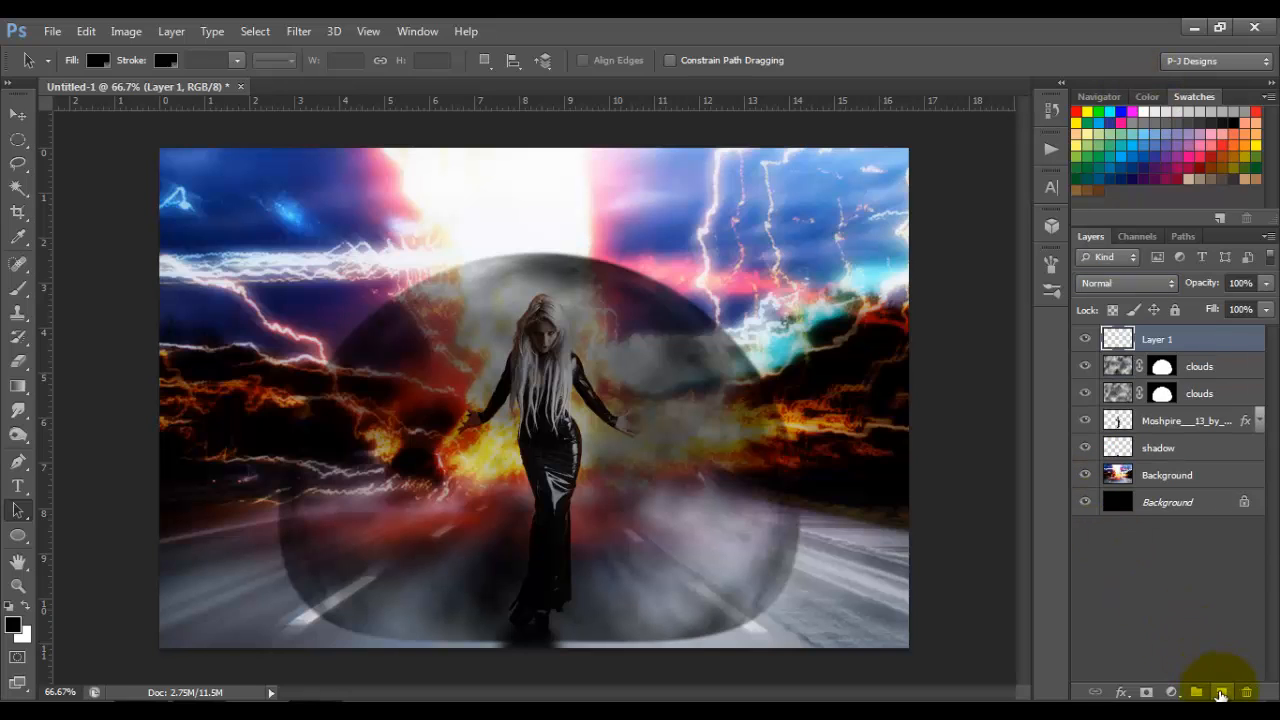
pyautogui.press('o')
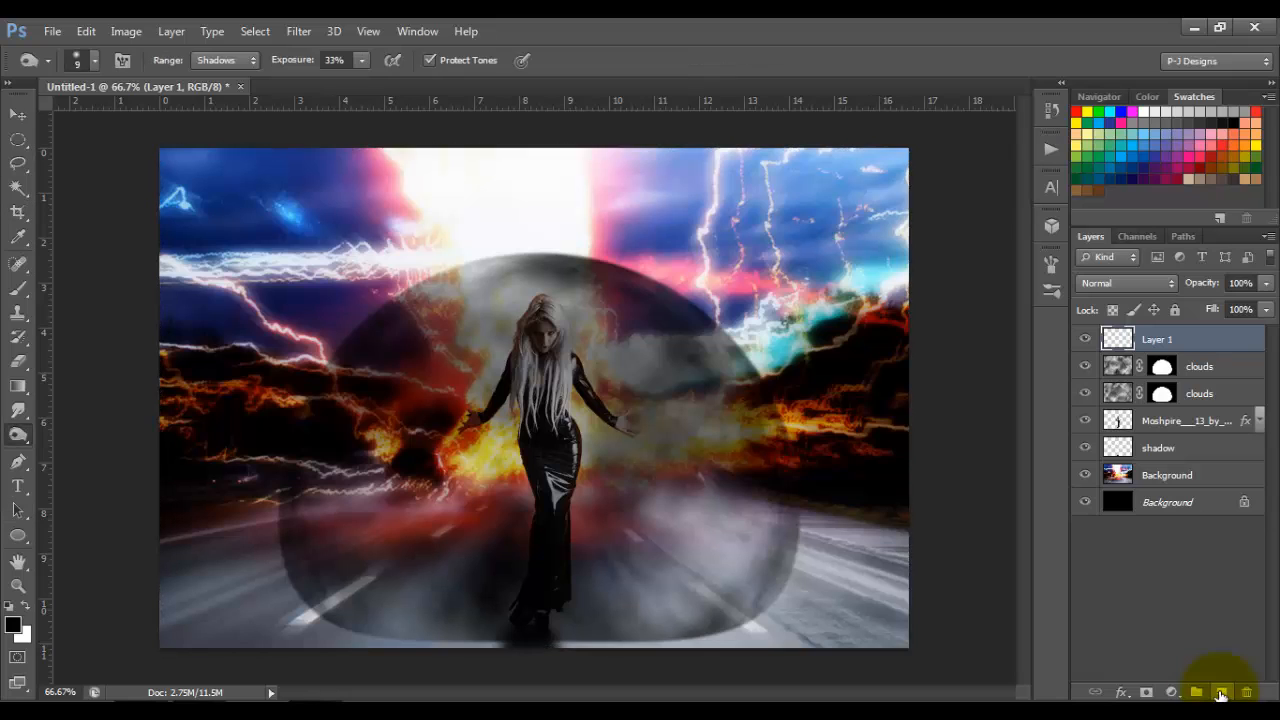
pyautogui.press('s')
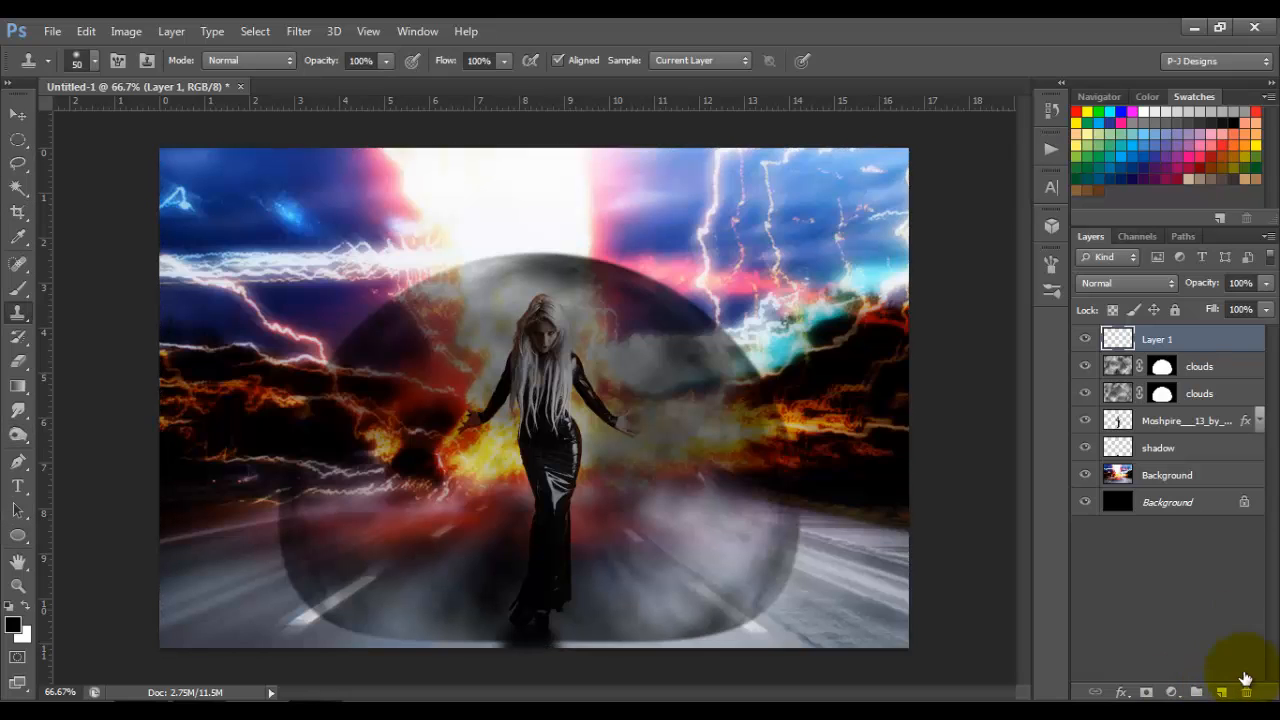
pyautogui.doubleClick(1158, 340)
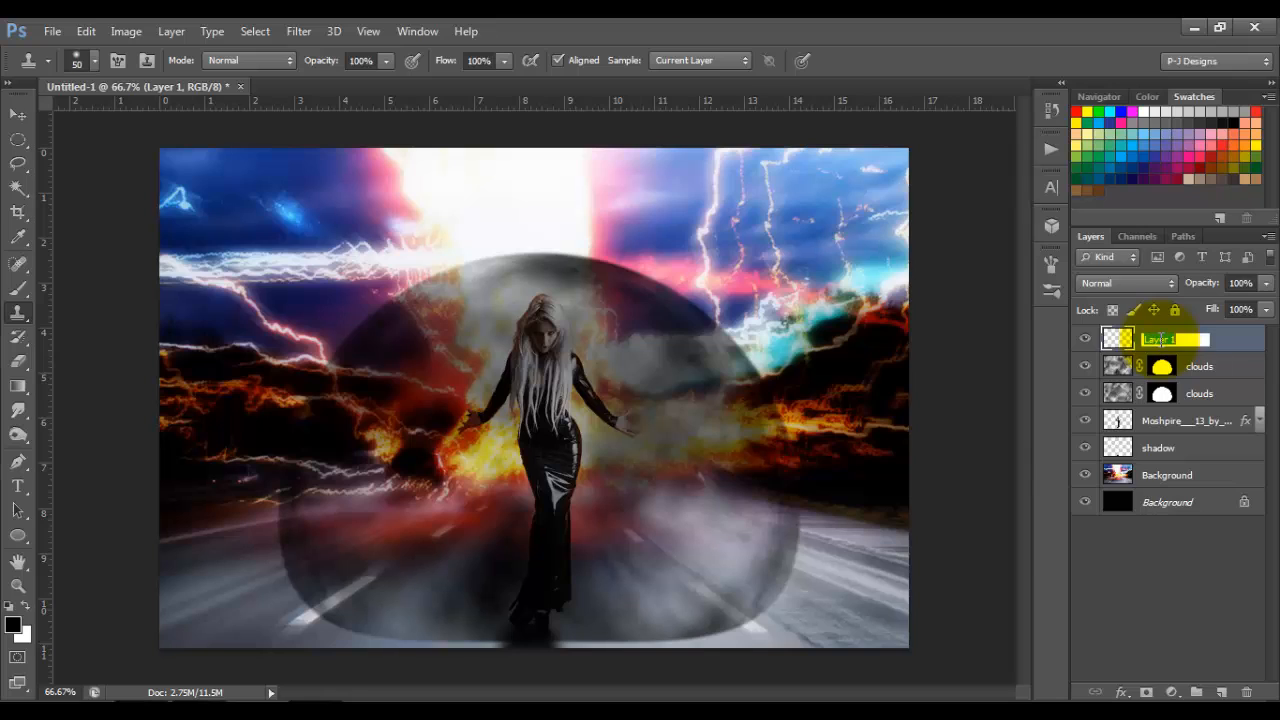
pyautogui.write('clouds 3')
pyautogui.press('Return')
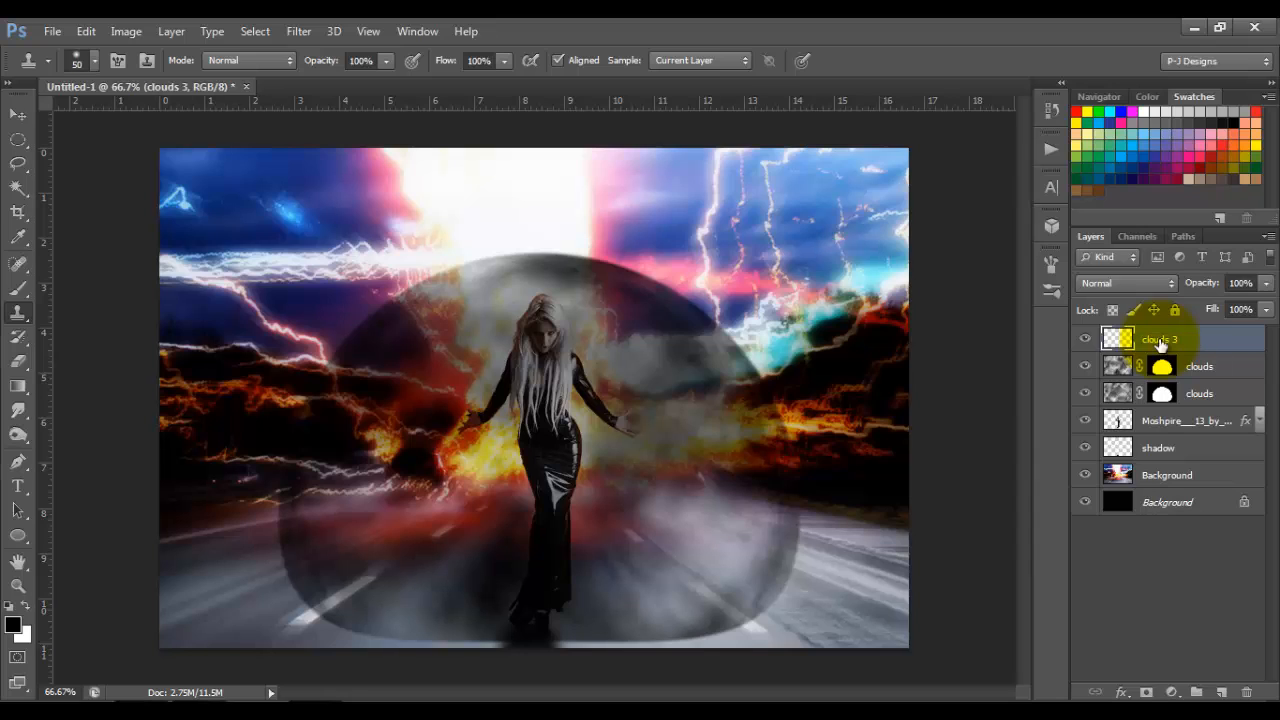
# Step: Fill the clouds 3 layer with the Clouds render filter and reapply it repeatedly to vary the pattern
pyautogui.click(297, 33)
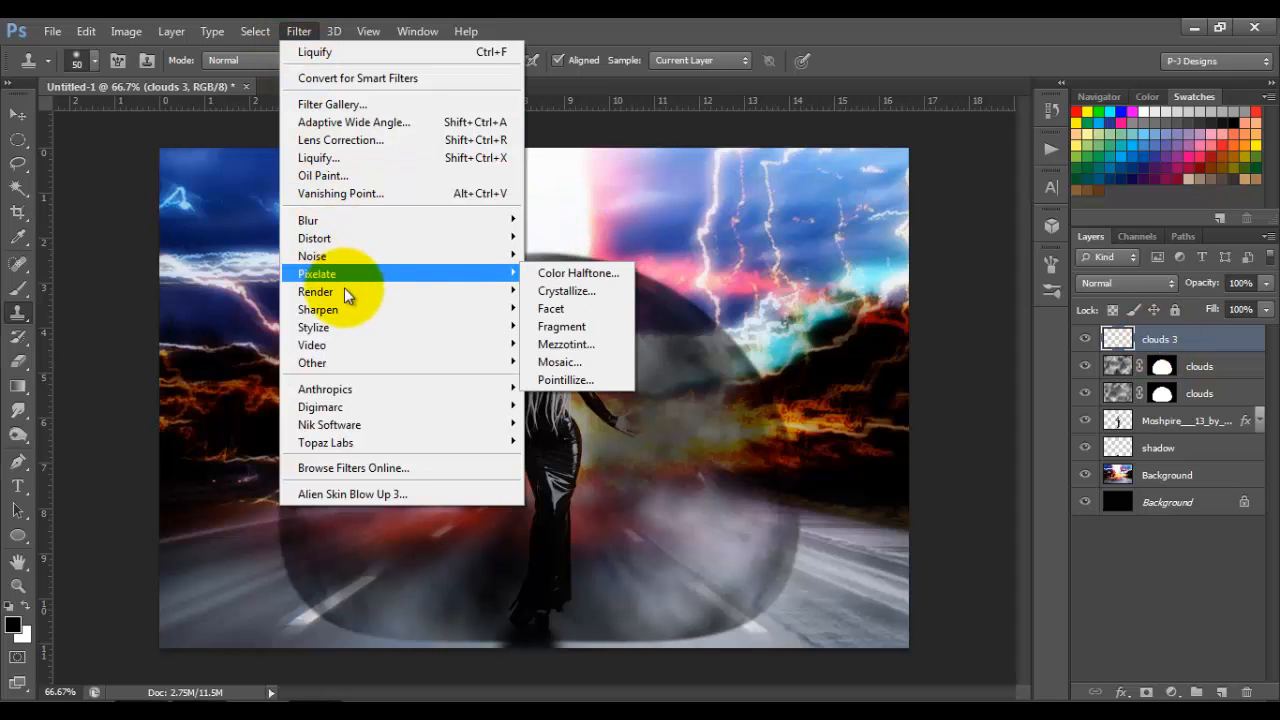
pyautogui.moveTo(399, 292)
pyautogui.click(540, 290)
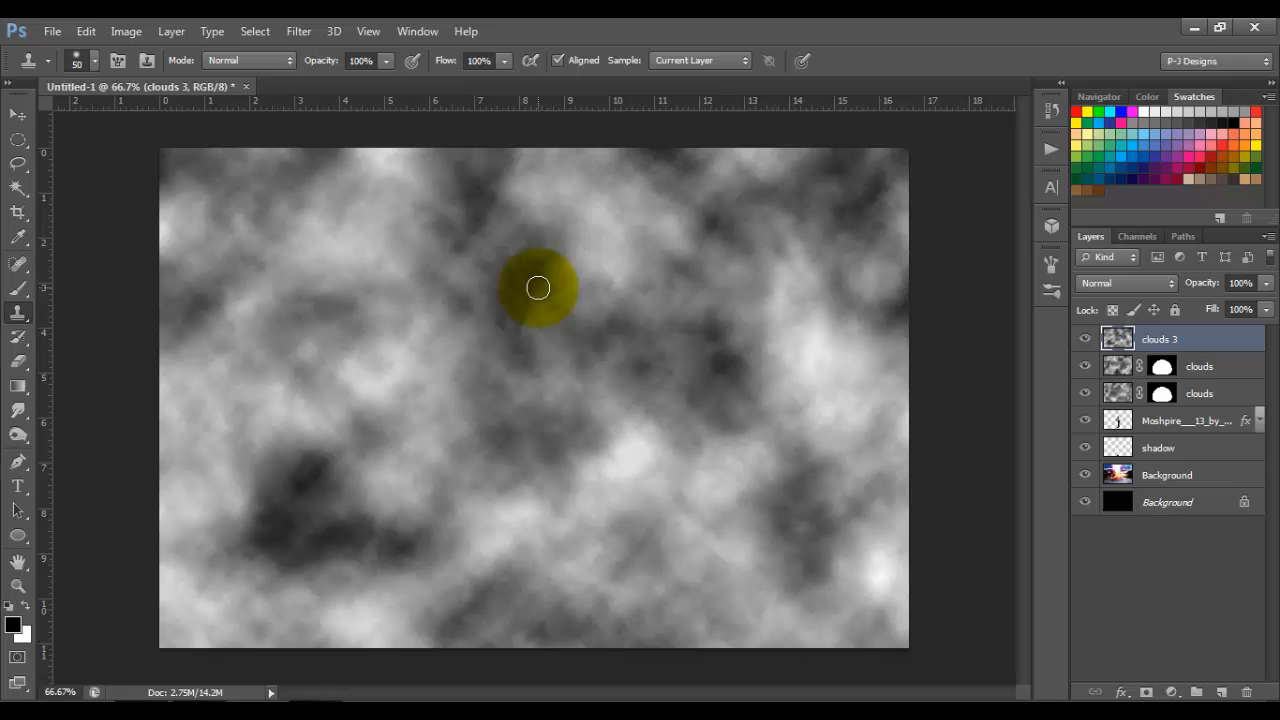
pyautogui.hotkey('ctrl', 'f')
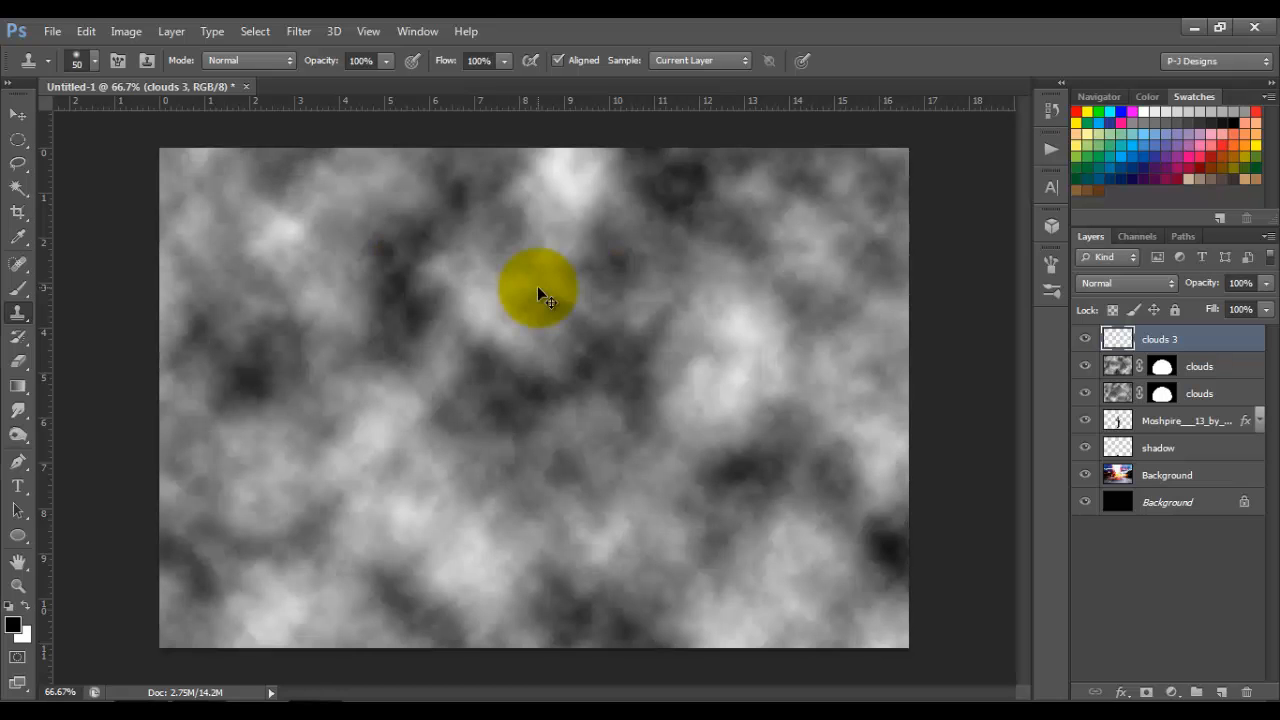
pyautogui.hotkey('ctrl', 'f')
pyautogui.hotkey('ctrl', 'f')
pyautogui.hotkey('ctrl', 'f')
pyautogui.hotkey('ctrl', 'f')
pyautogui.hotkey('ctrl', 'f')
pyautogui.hotkey('ctrl', 'f')
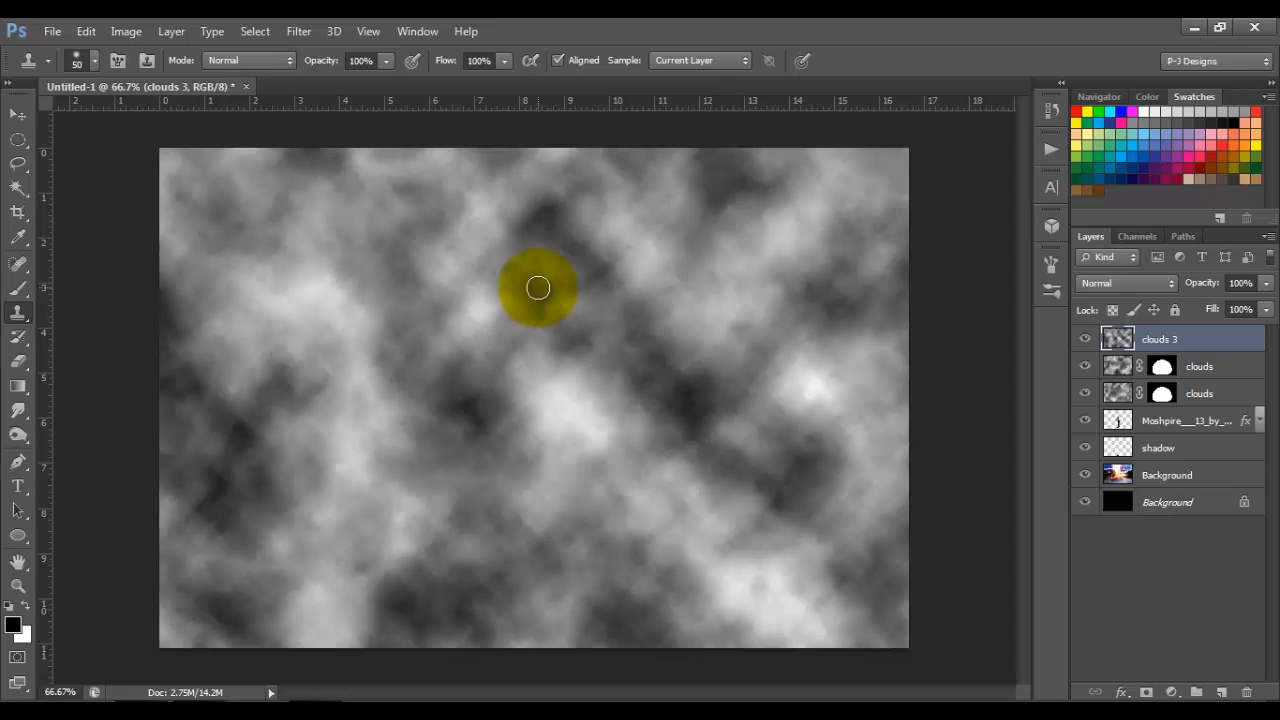
# Step: Load the dome-shaped work path as a selection and use it to mask the clouds 3 layer
pyautogui.click(1182, 238)
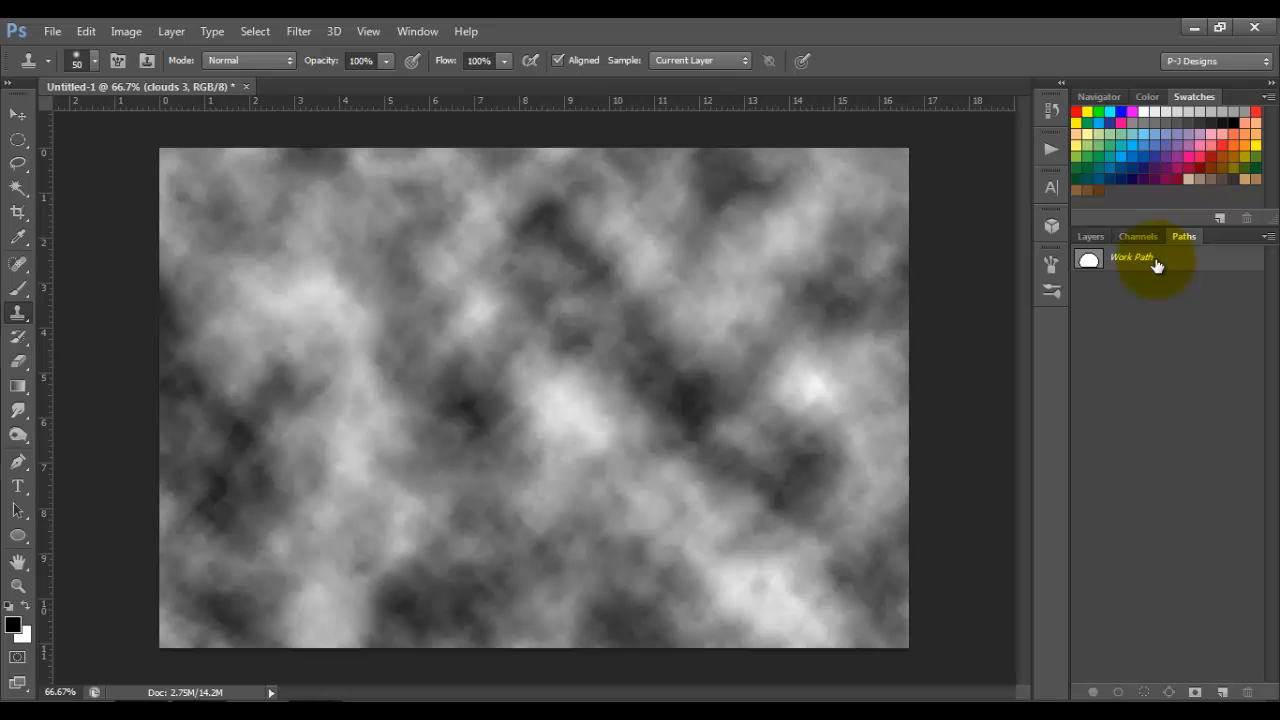
pyautogui.click(1157, 266)
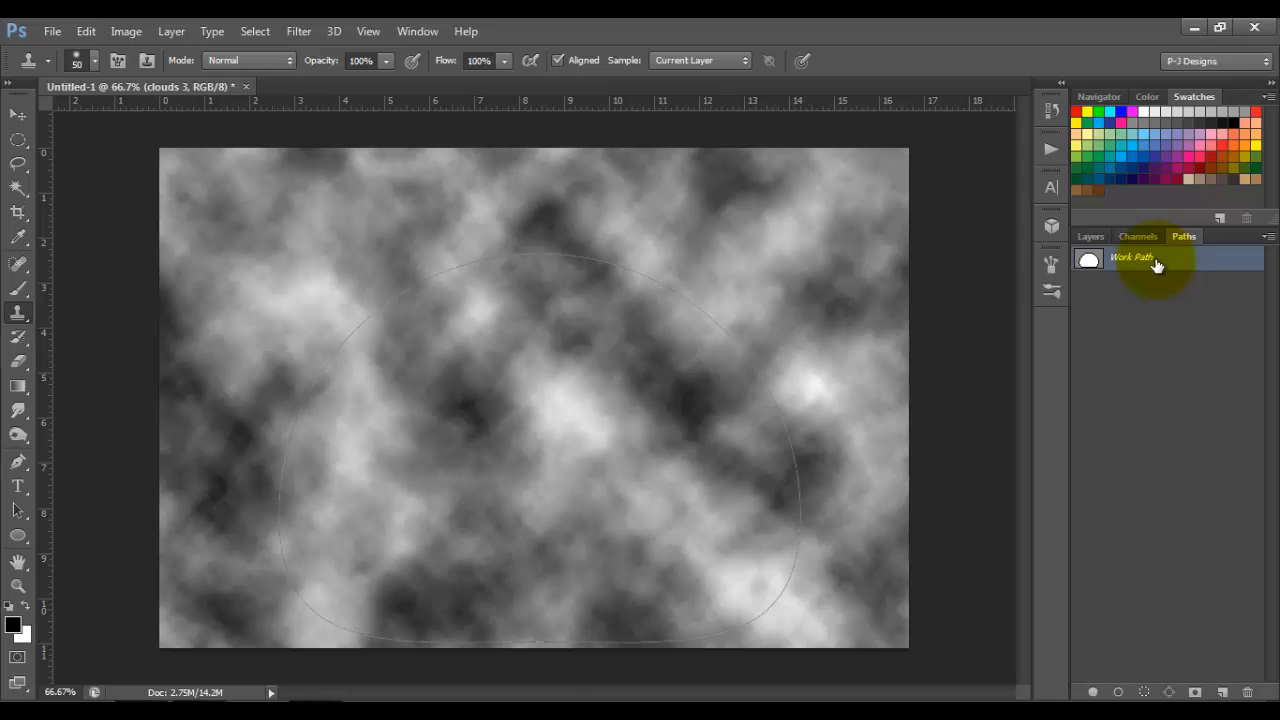
pyautogui.click(1145, 692)
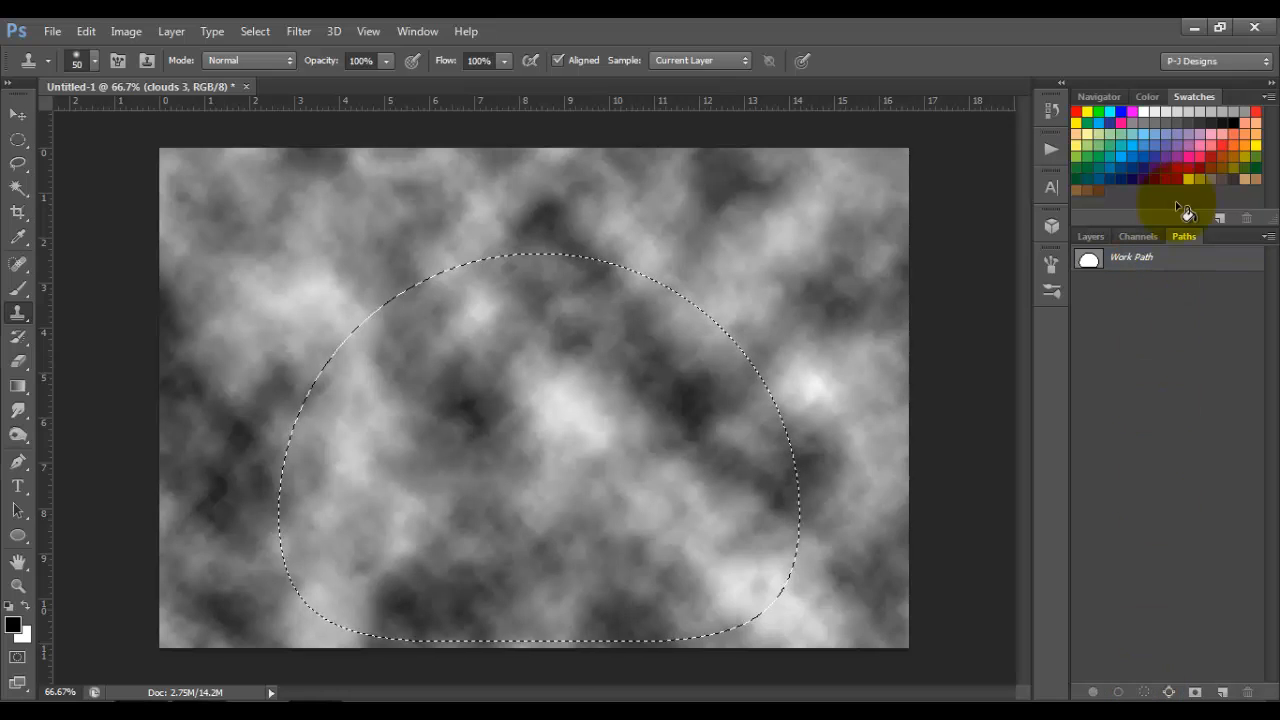
pyautogui.click(1089, 237)
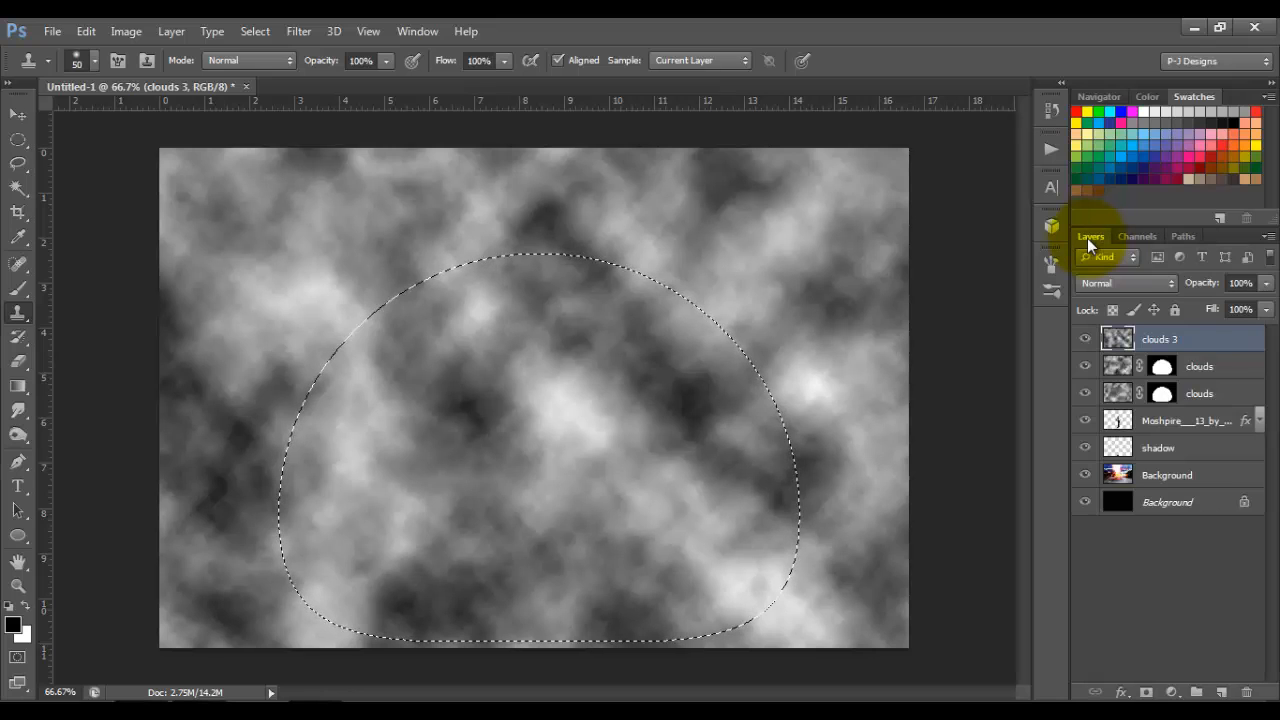
pyautogui.click(1147, 692)
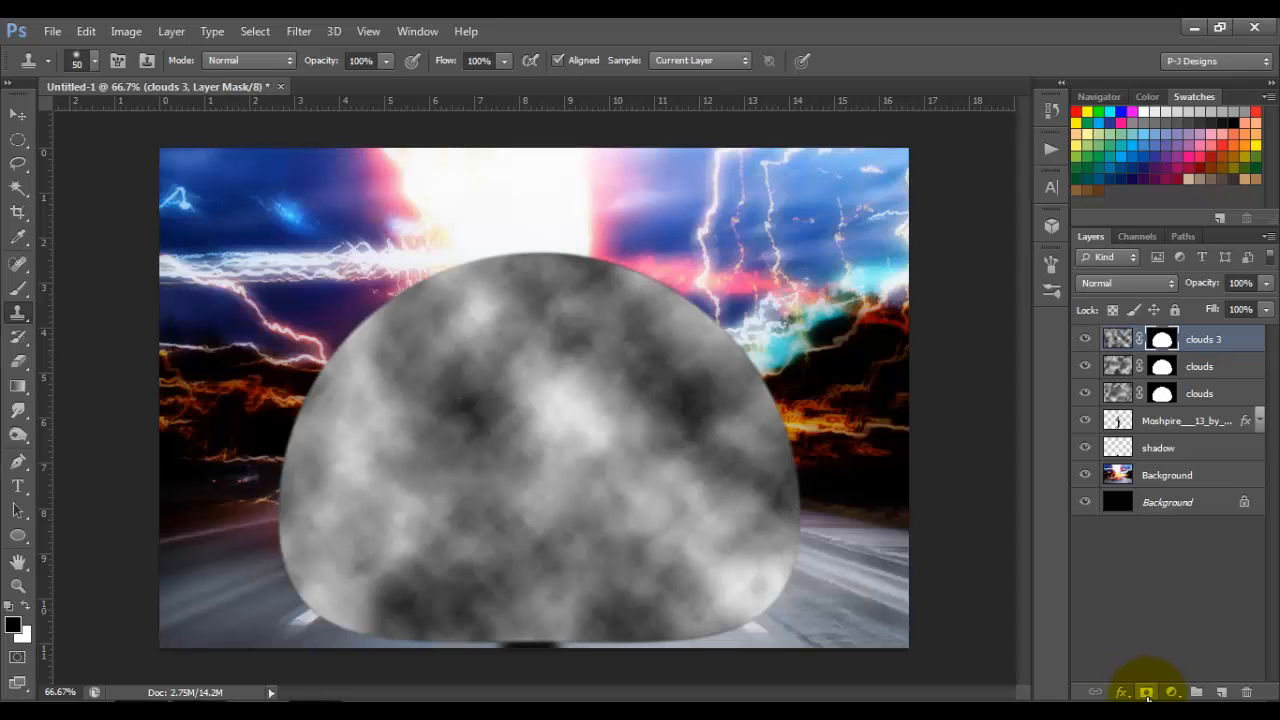
# Step: Bulge the clouds 3 layer's image from the dome's centre with Liquify's Bloat tool, and set the layer's blend mode to Soft Light
pyautogui.click(302, 37)
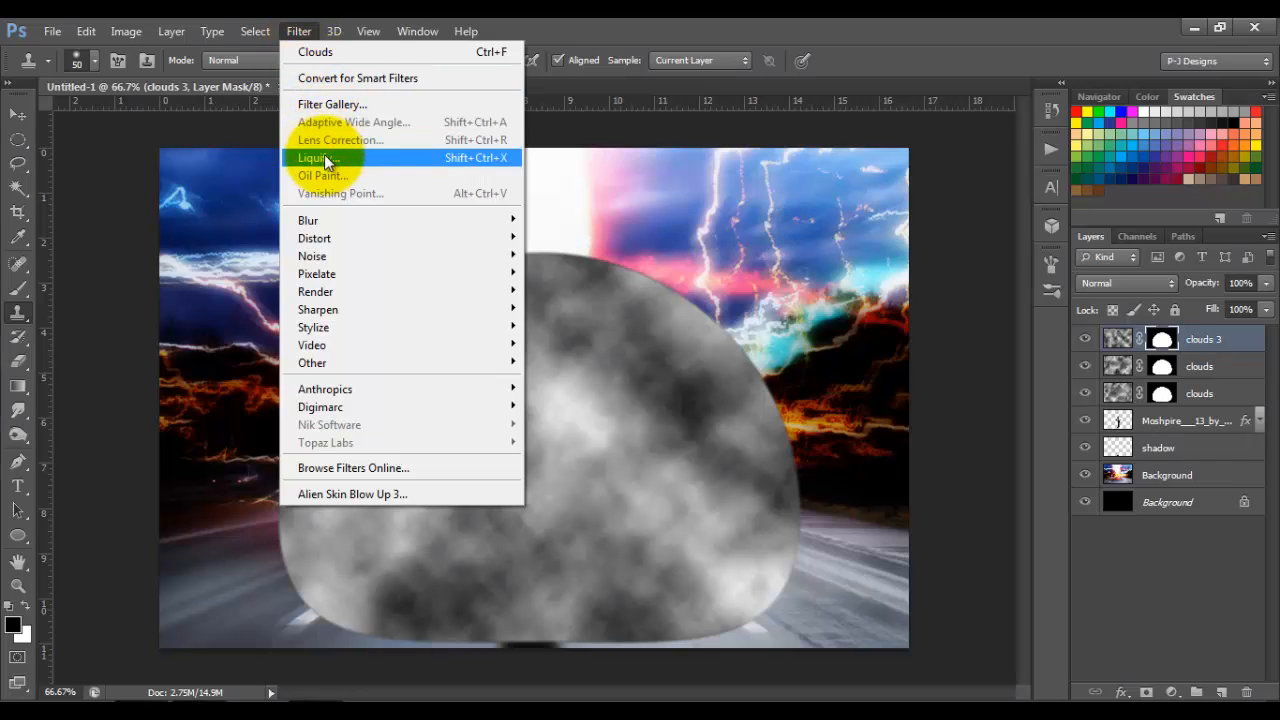
pyautogui.click(642, 19)
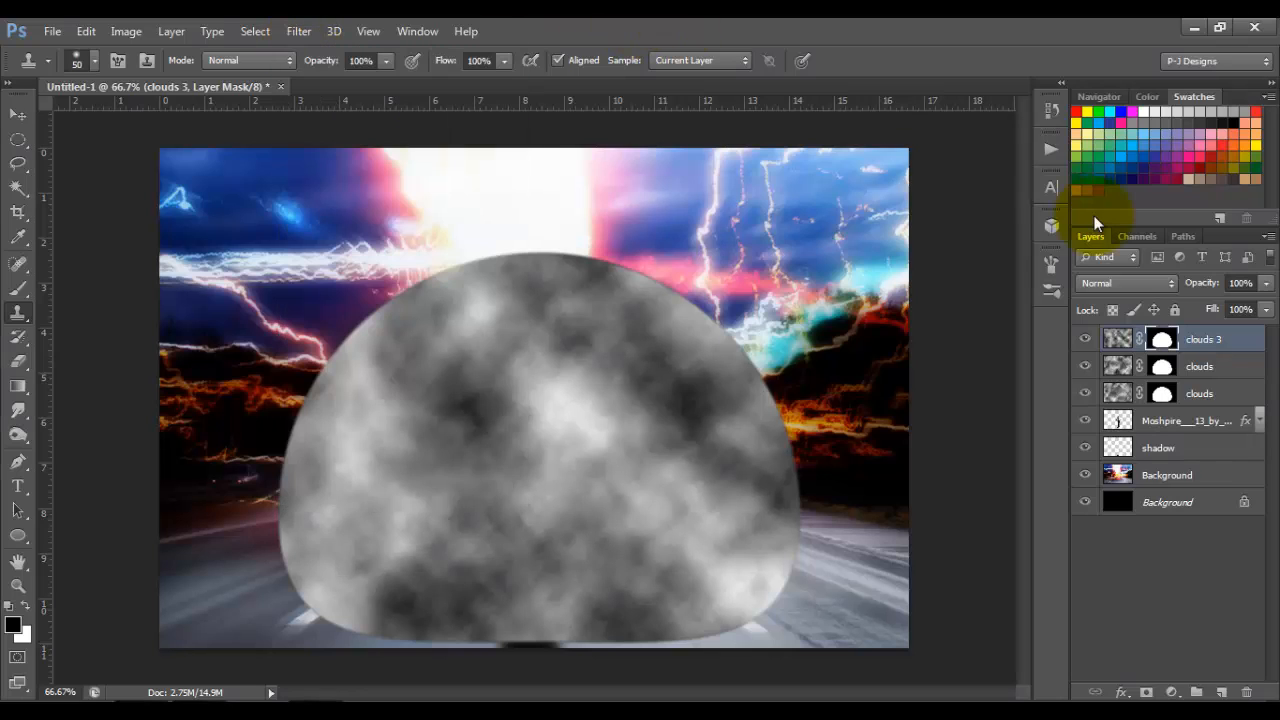
pyautogui.click(1117, 341)
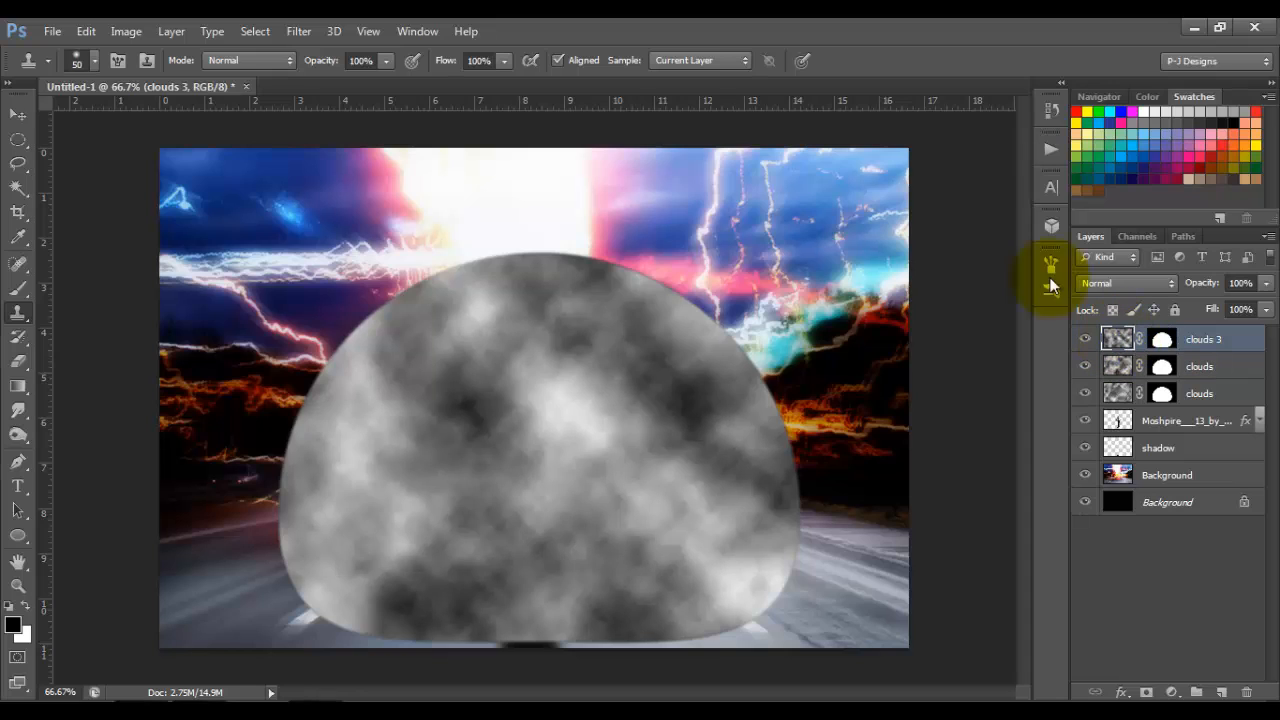
pyautogui.click(299, 32)
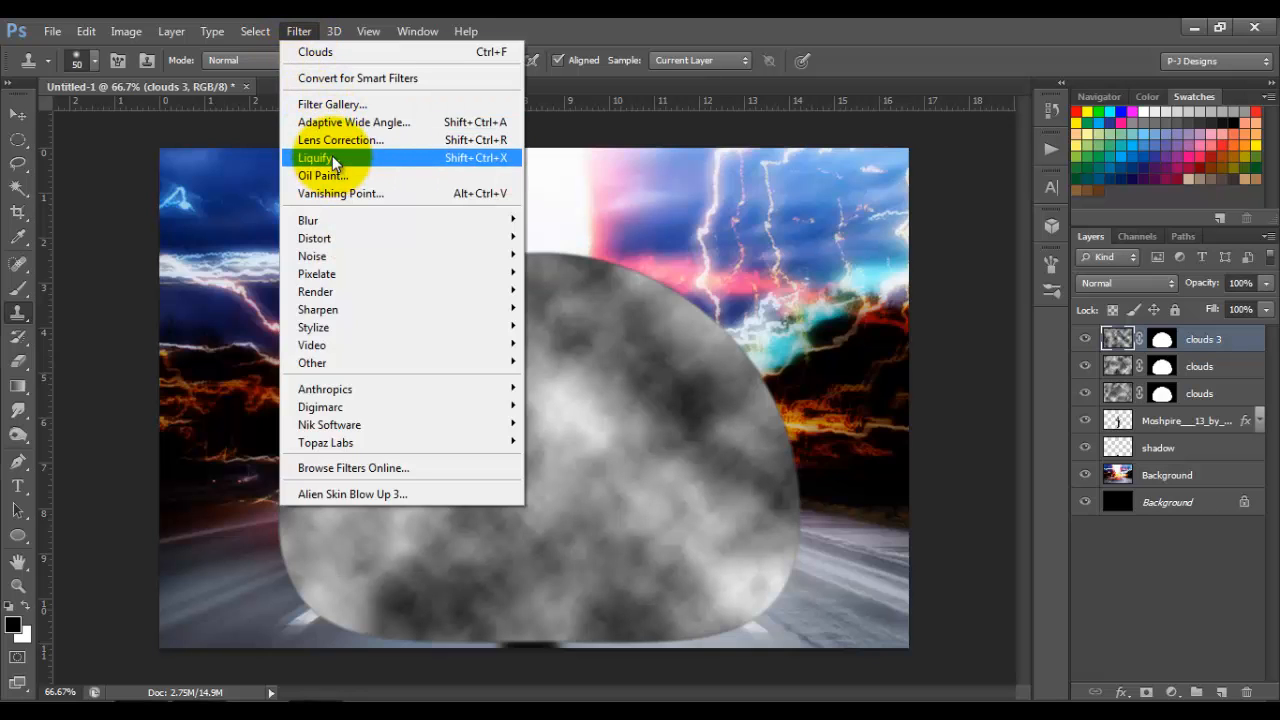
pyautogui.click(332, 157)
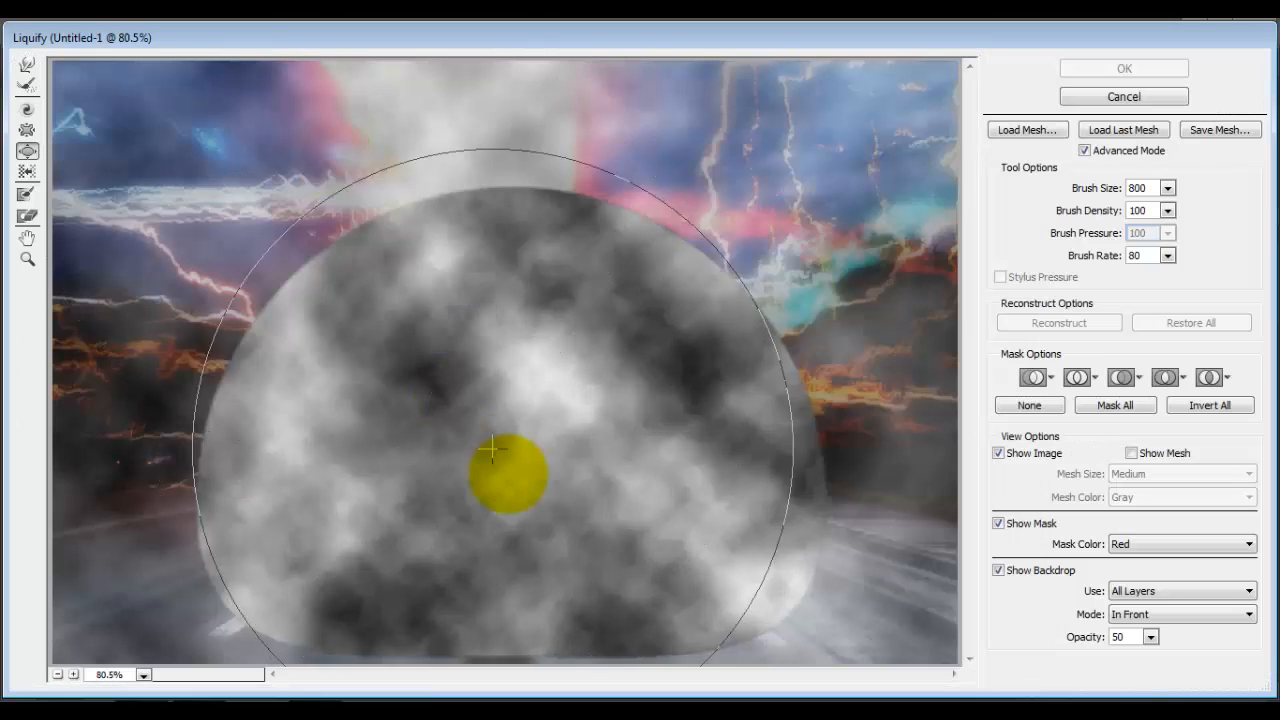
pyautogui.moveTo(492, 450)
pyautogui.mouseDown()
pyautogui.moveTo(510, 487)
pyautogui.moveTo(510, 470)
pyautogui.mouseUp()
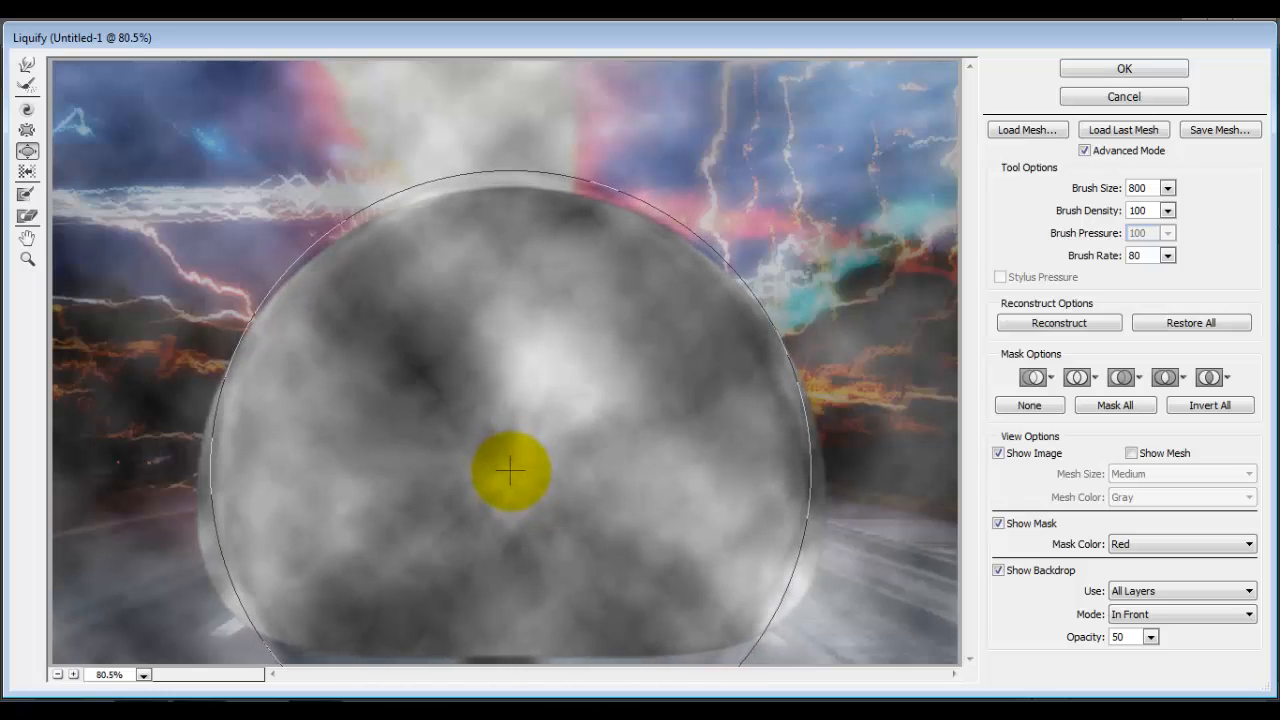
pyautogui.click(1155, 75)
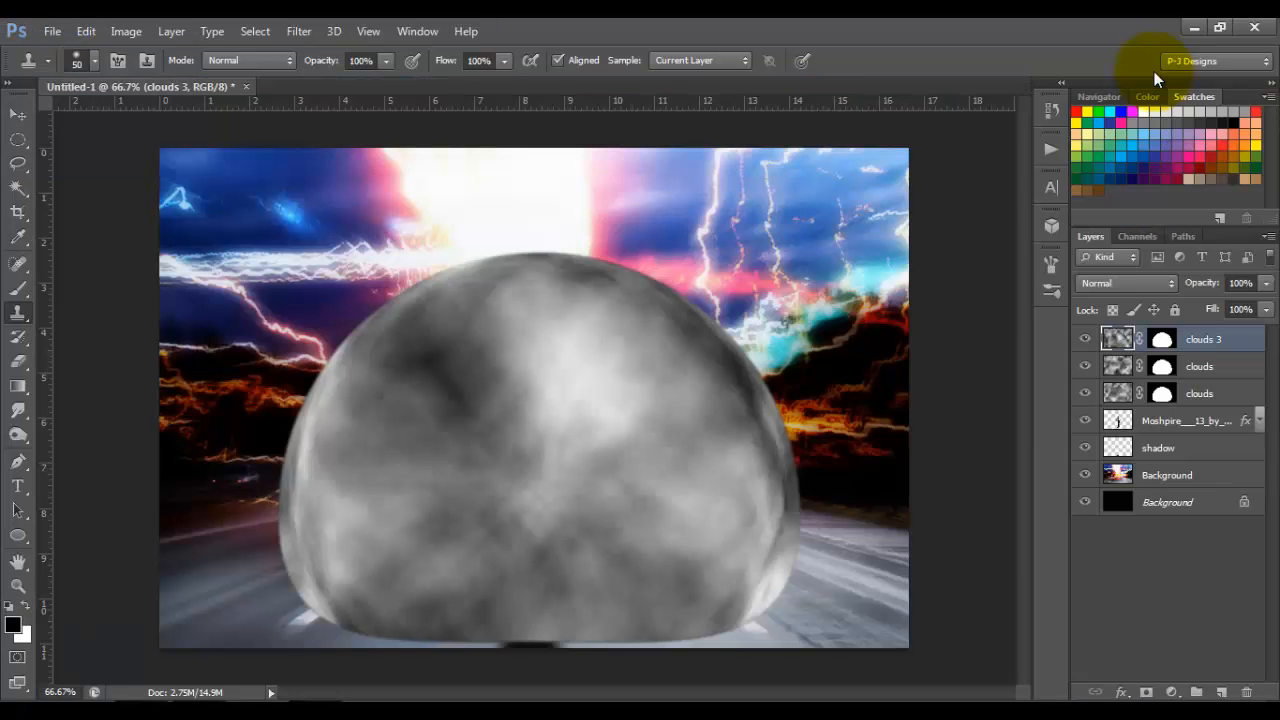
pyautogui.click(1170, 284)
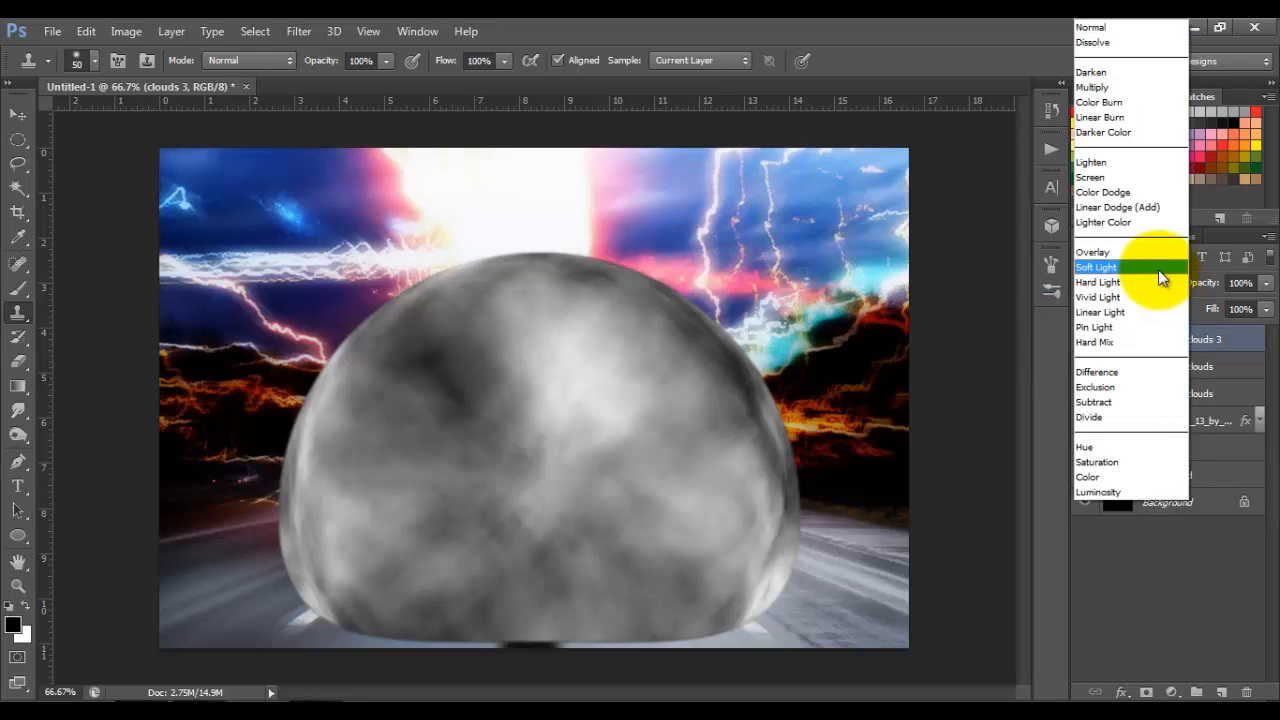
pyautogui.click(1158, 268)
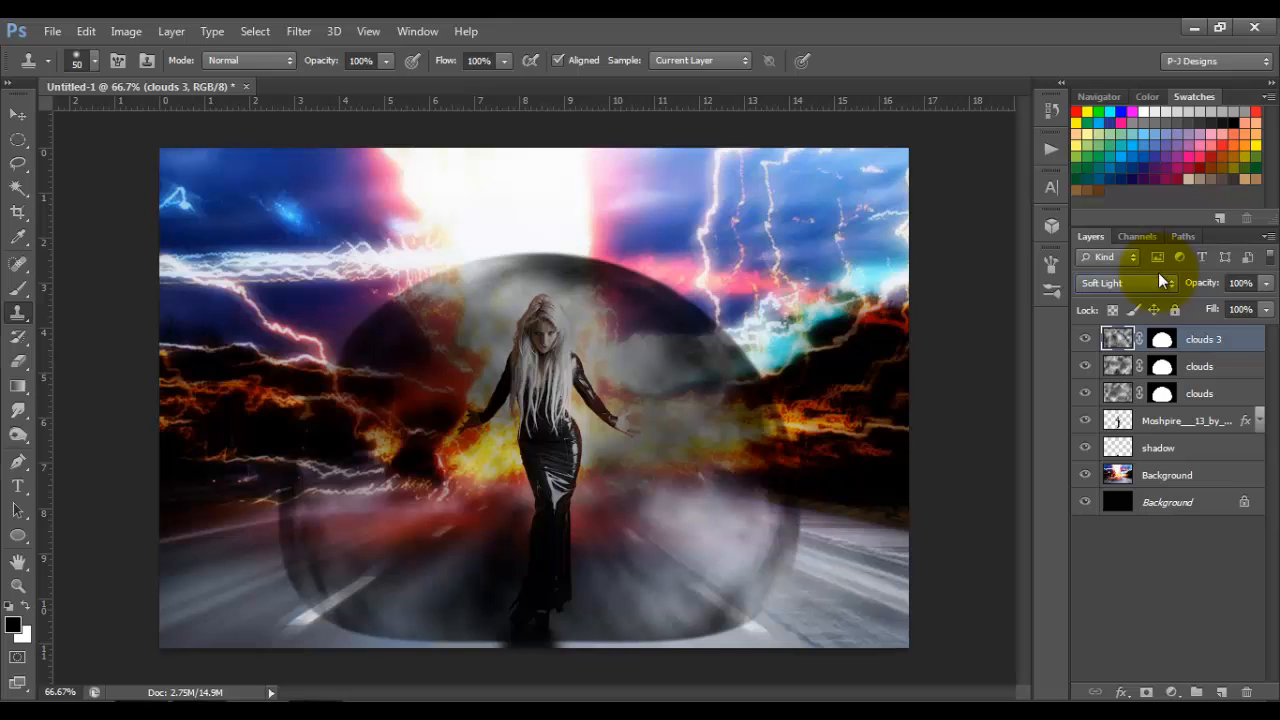
# Step: Rename the middle clouds layer, the one with the Multiply blend mode, as clouds 2
pyautogui.click(1202, 373)
pyautogui.doubleClick(1201, 367)
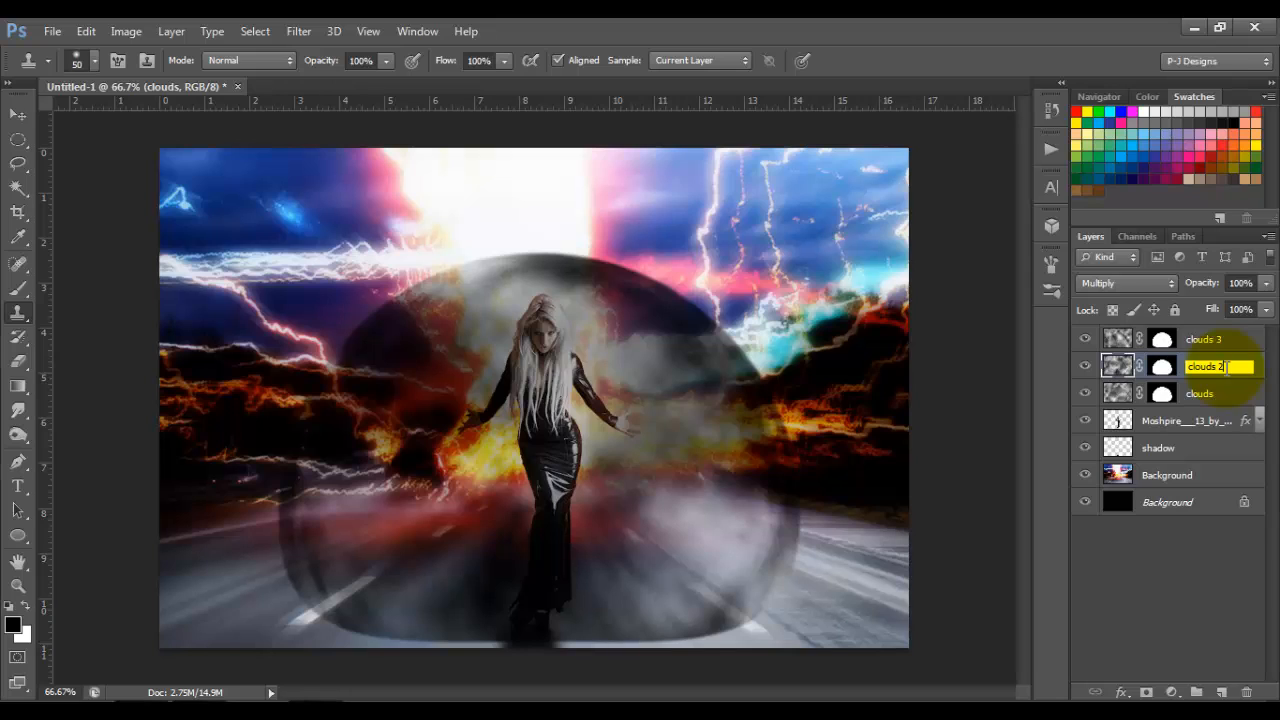
pyautogui.press('Return')
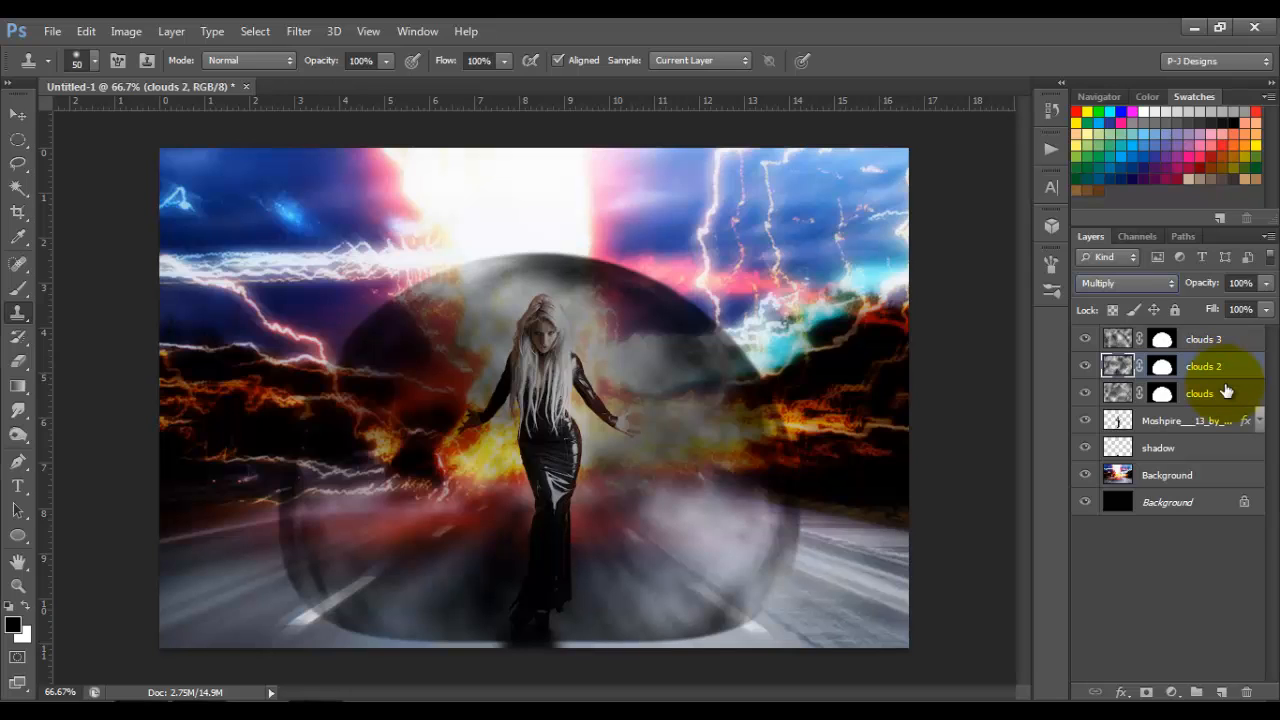
# Step: Paint black over the woman on the clouds 2 layer's mask with a soft 200 px brush at 27% opacity
pyautogui.click(1162, 368)
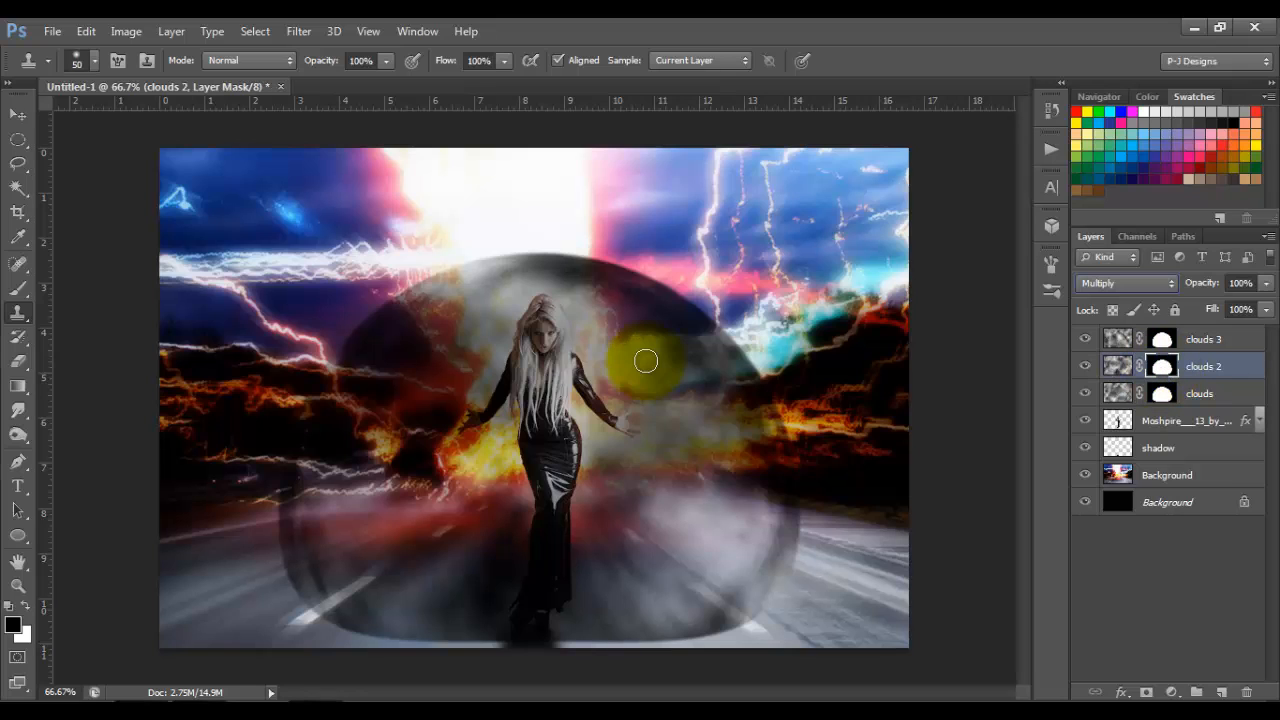
pyautogui.click(17, 288)
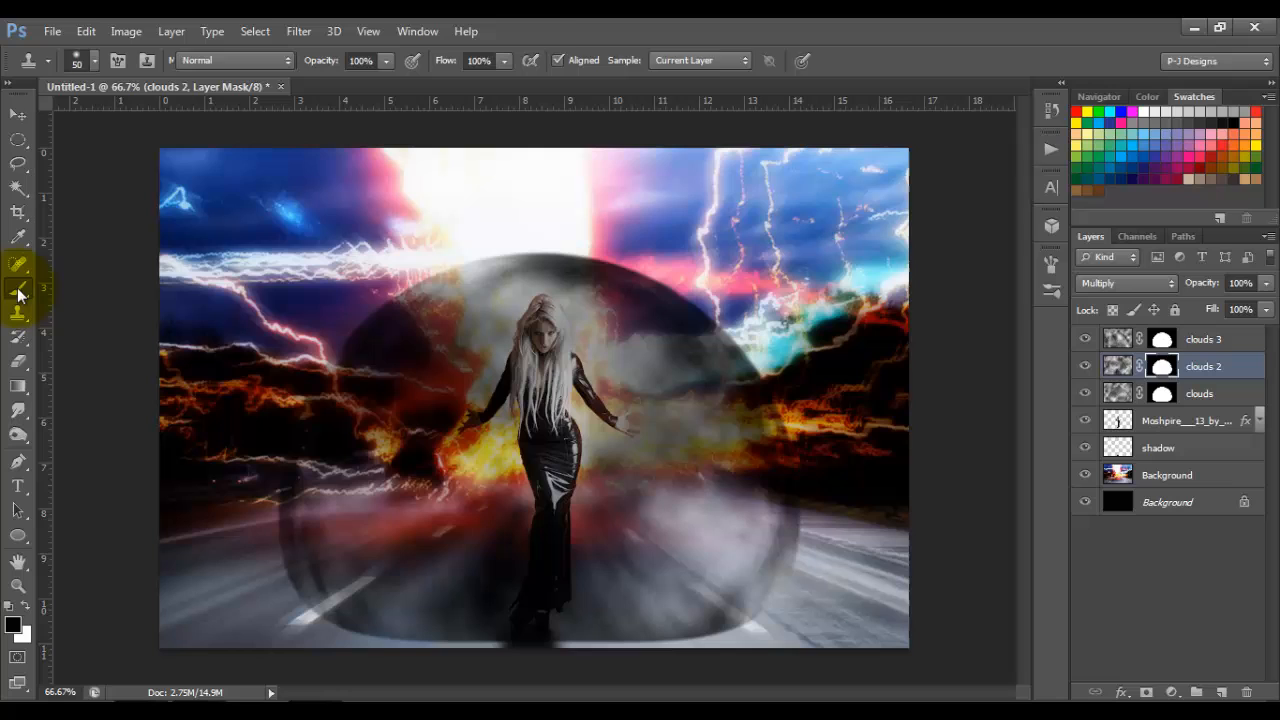
pyautogui.click(90, 63)
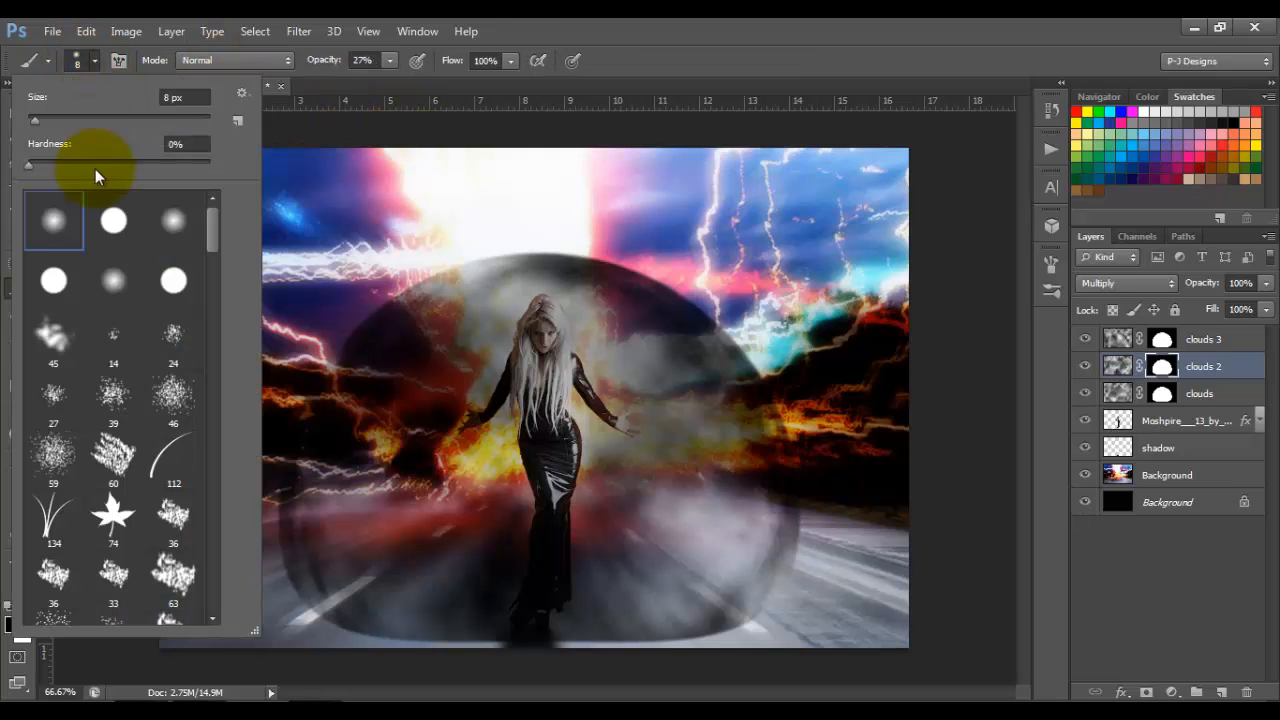
pyautogui.click(92, 116)
pyautogui.click(96, 57)
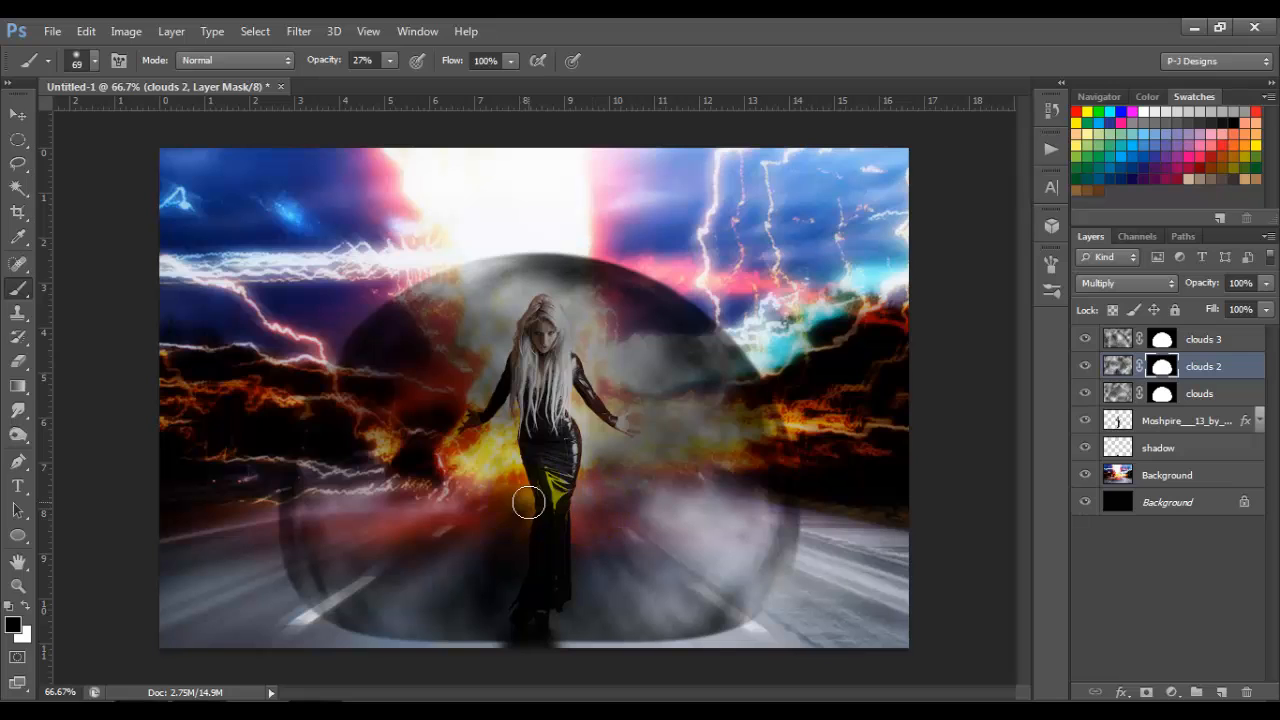
pyautogui.press(']')
pyautogui.press(']')
pyautogui.press(']')
pyautogui.press(']')
pyautogui.press(']')
pyautogui.press(']')
pyautogui.press(']')
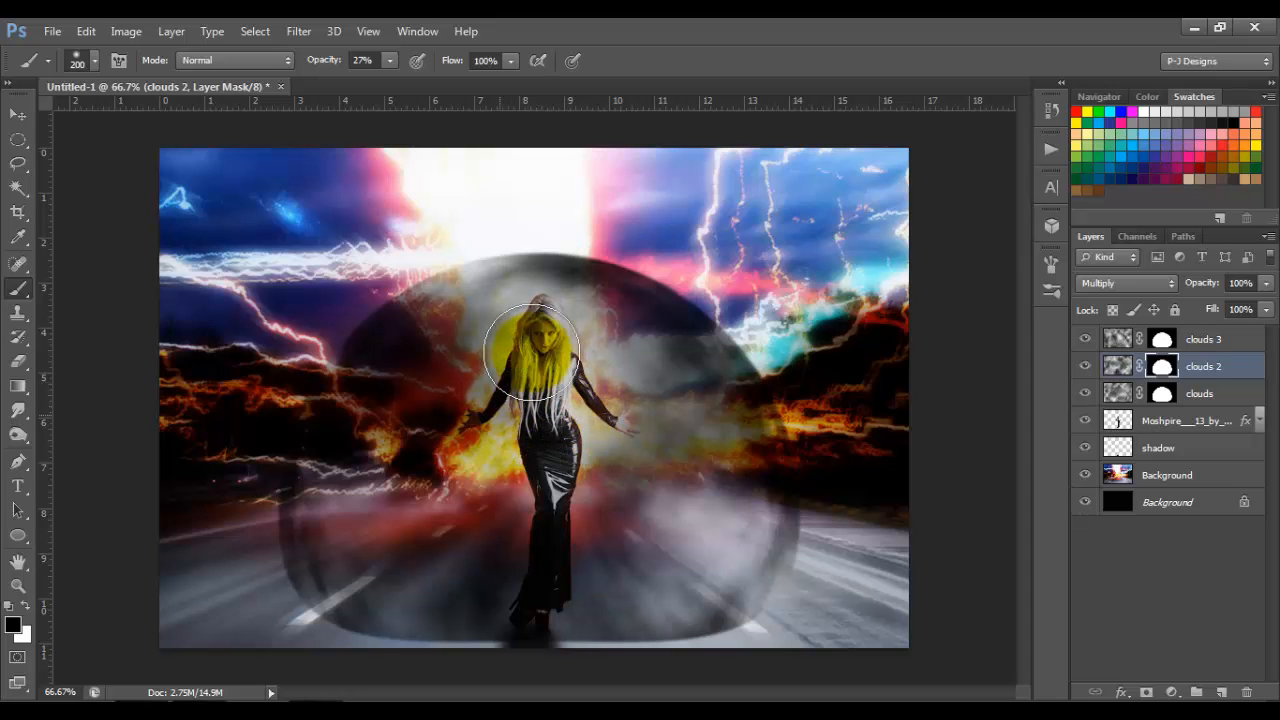
# Step: Raise the brush opacity to 100% and paint over the woman's whole figure on the clouds 2 mask
pyautogui.click(390, 60)
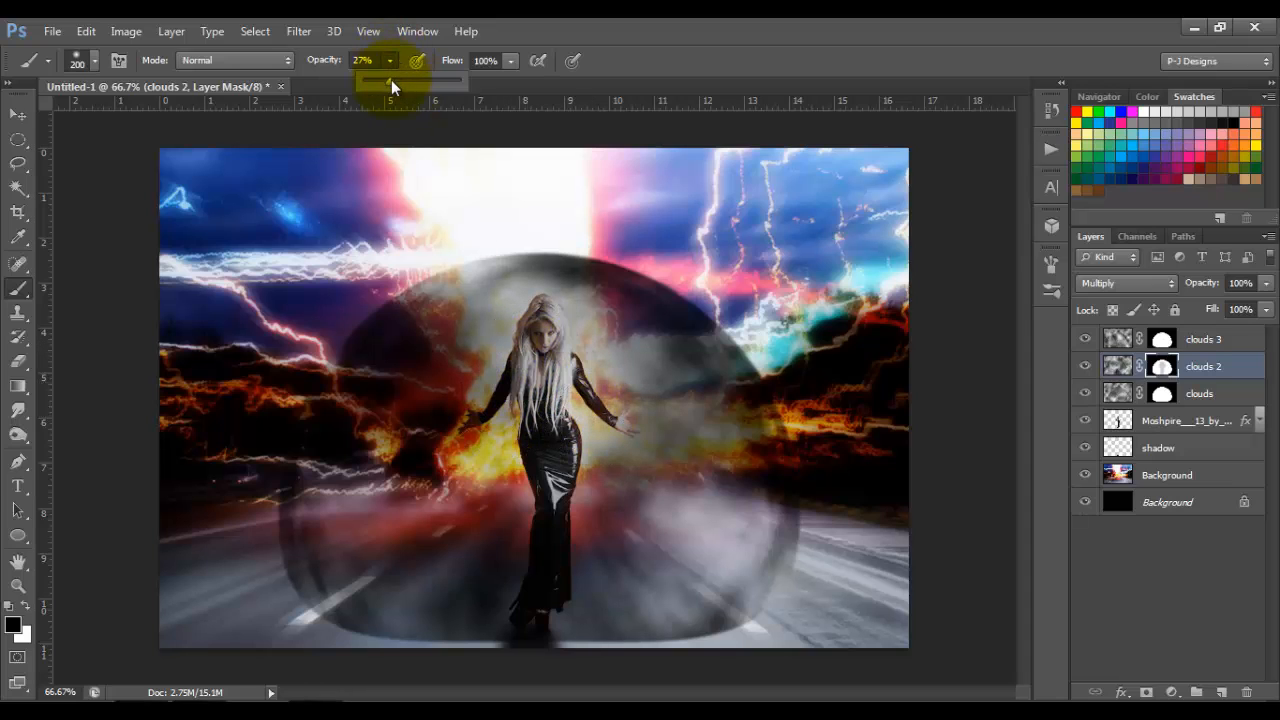
pyautogui.moveTo(391, 80); pyautogui.dragTo(539, 80)
pyautogui.moveTo(547, 346); pyautogui.dragTo(540, 579)
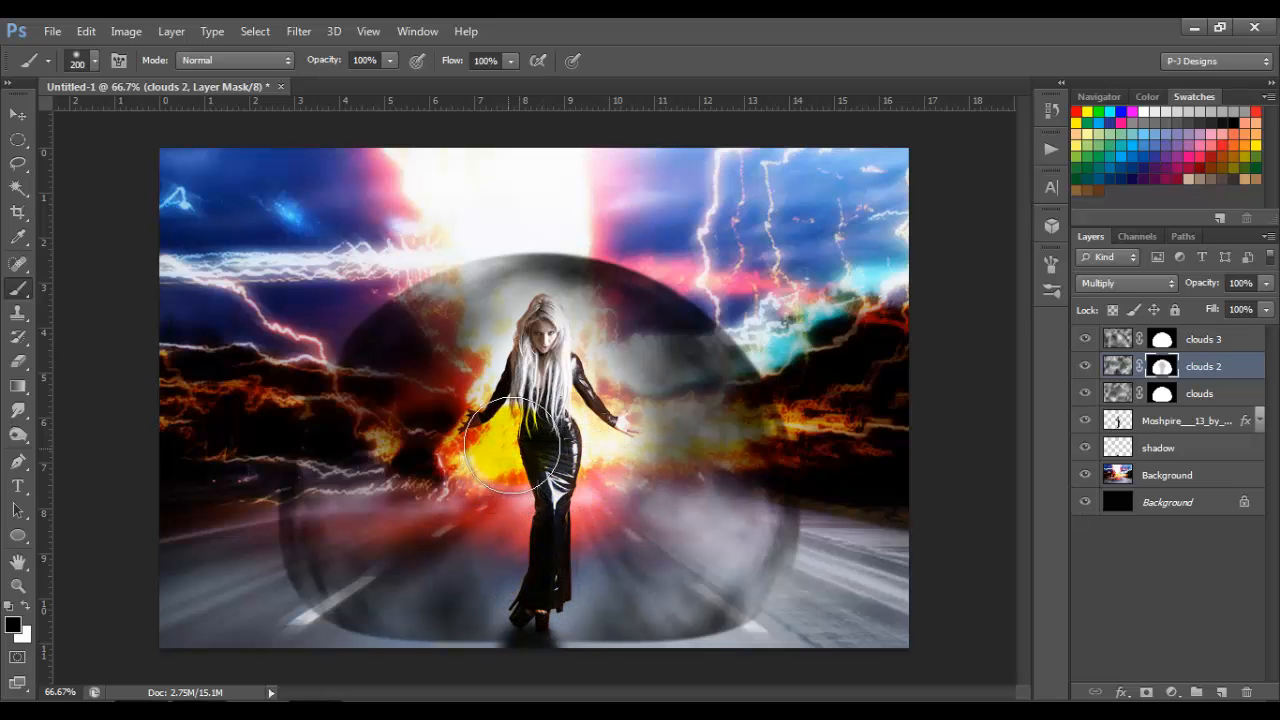
pyautogui.moveTo(535, 431); pyautogui.dragTo(544, 428)
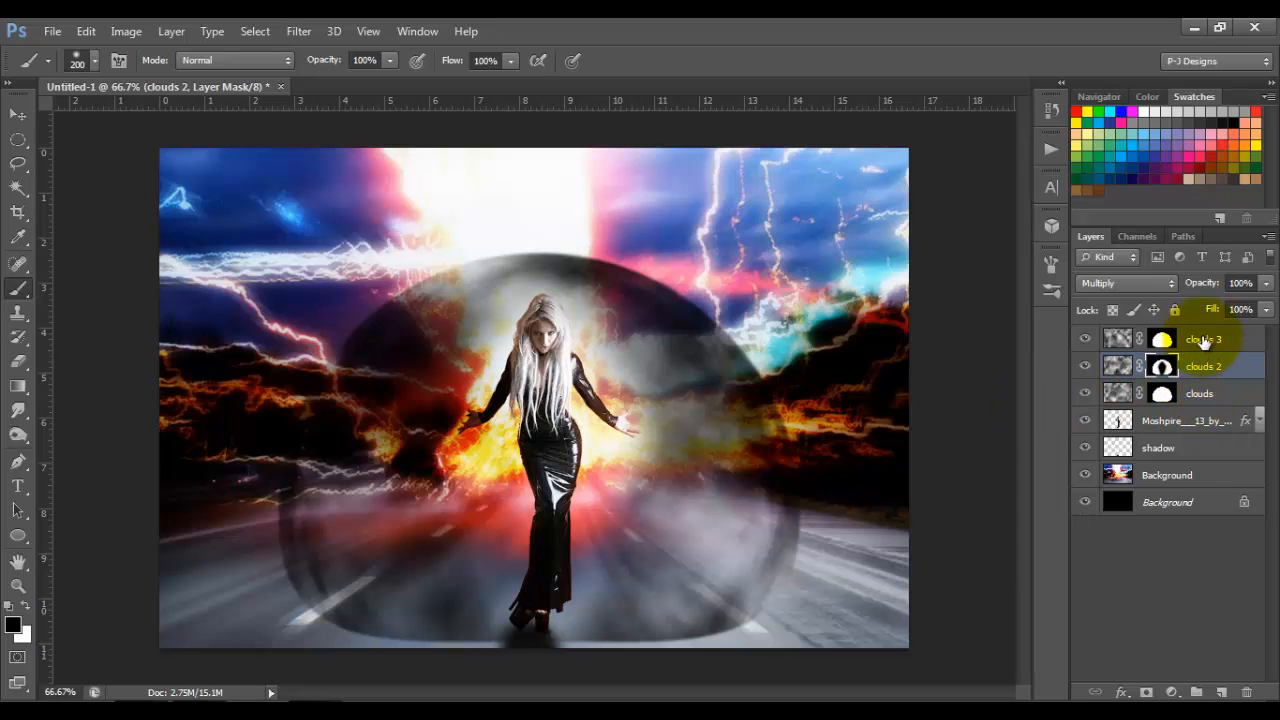
# Step: Group the three clouds layers together
pyautogui.click(1201, 395)
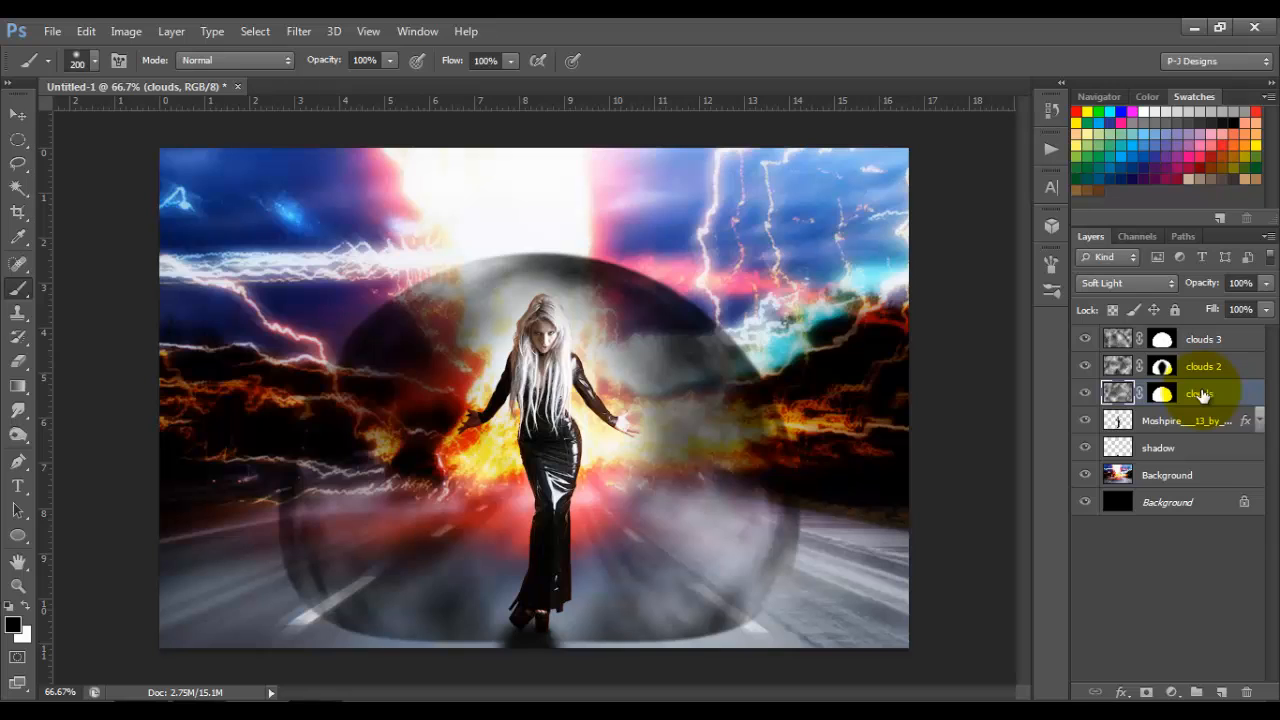
pyautogui.keyDown('shift'); pyautogui.click(1233, 345); pyautogui.keyUp('shift')
pyautogui.hotkey('ctrl', 'g')
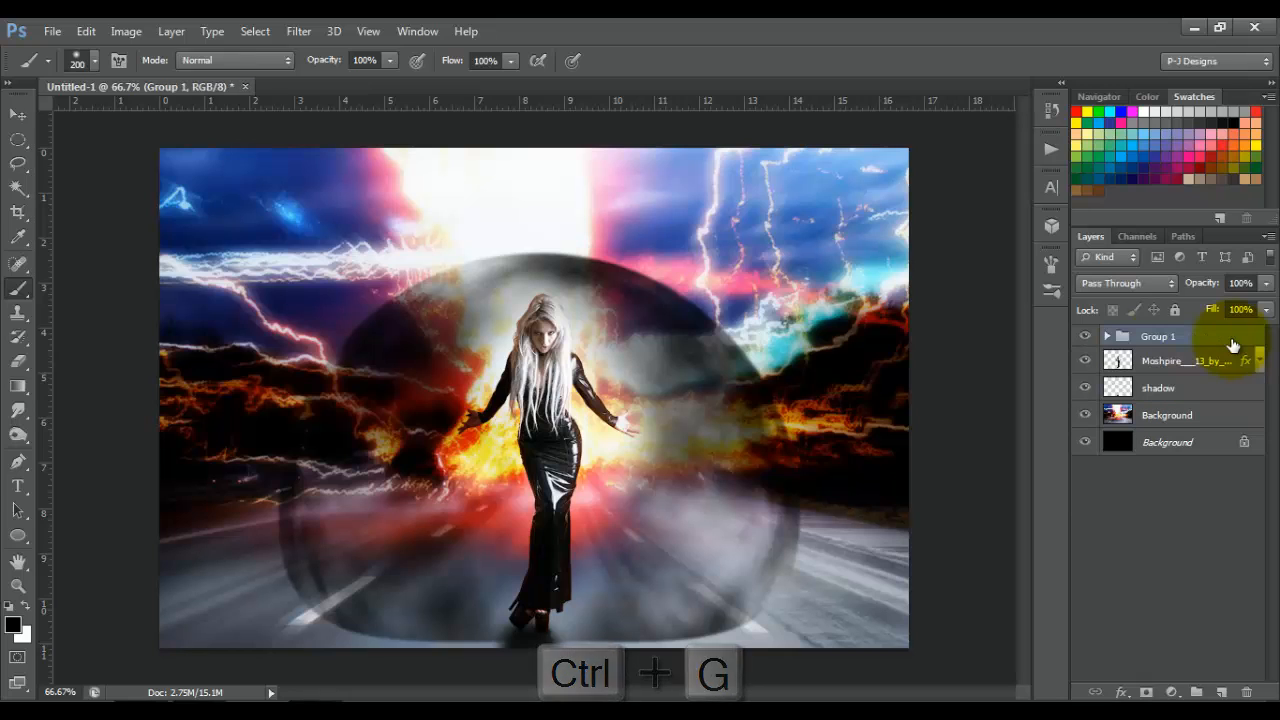
# Step: Rename the new group of clouds layers as all clouds
pyautogui.doubleClick(1172, 337)
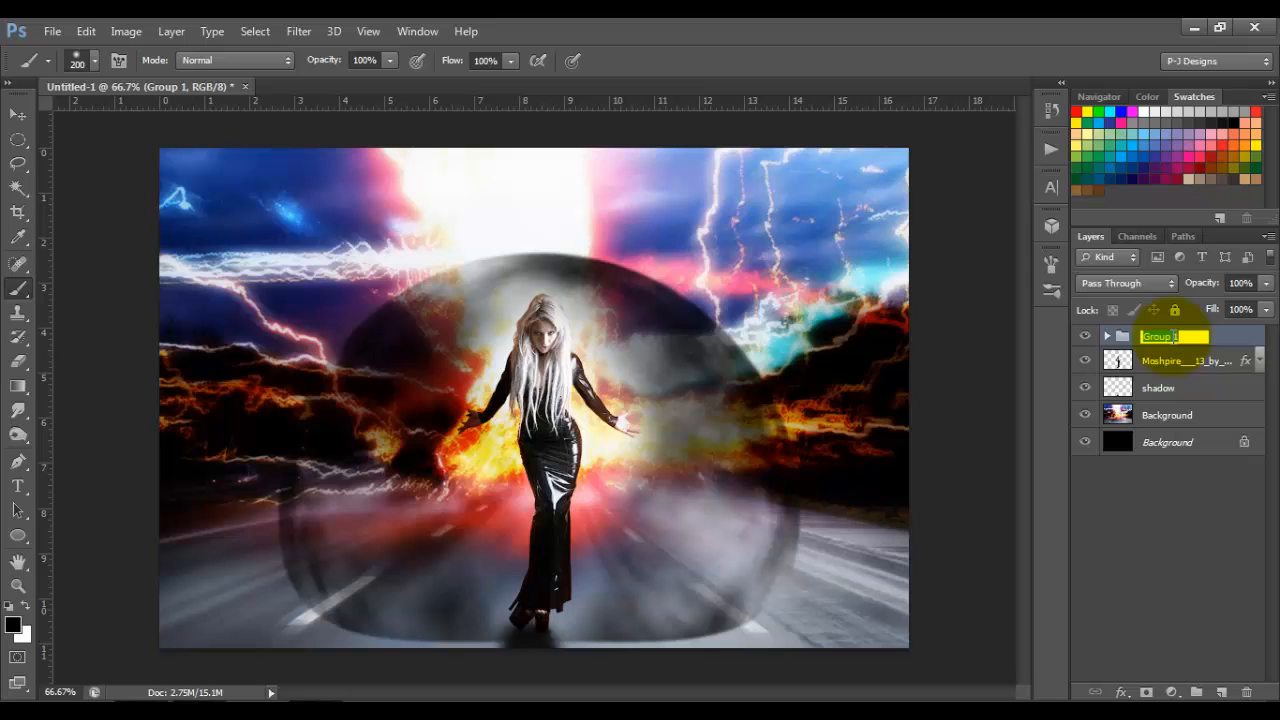
pyautogui.write('all clouds')
pyautogui.press('Return')
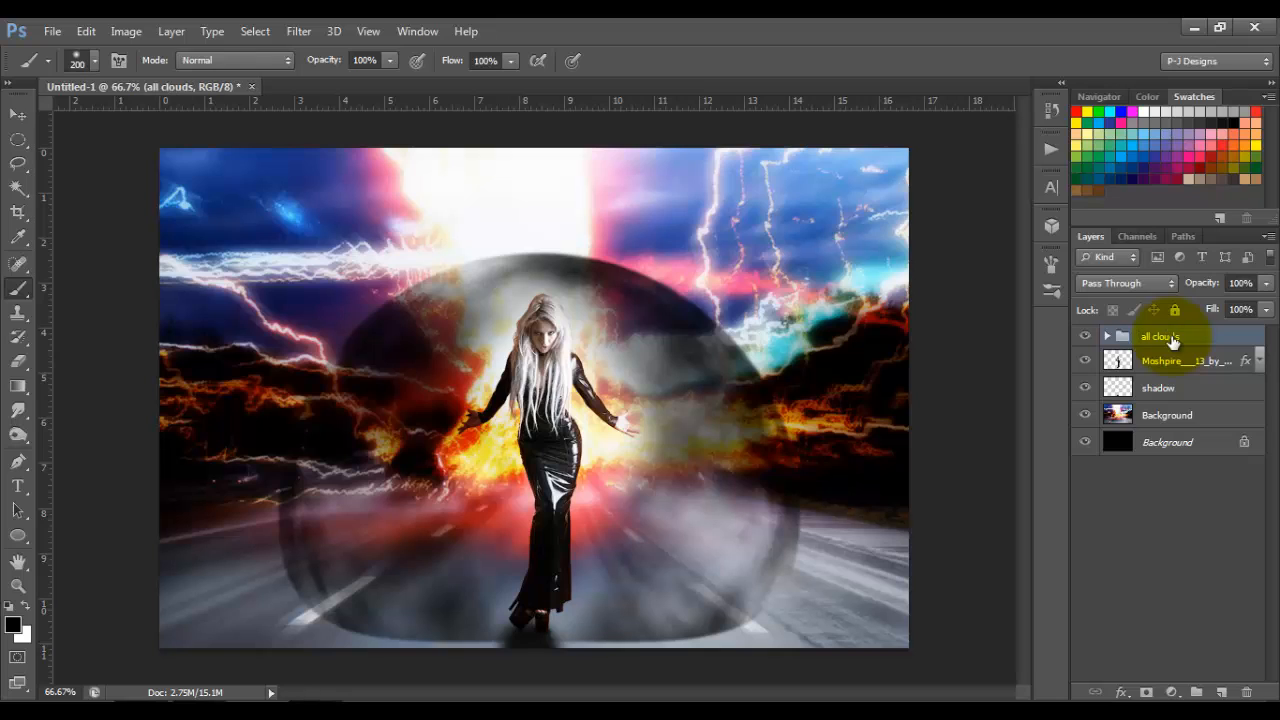
# Step: Add a layer mask to the all clouds group and paint black along the dome's lower edge around the woman's feet
pyautogui.click(1146, 693)
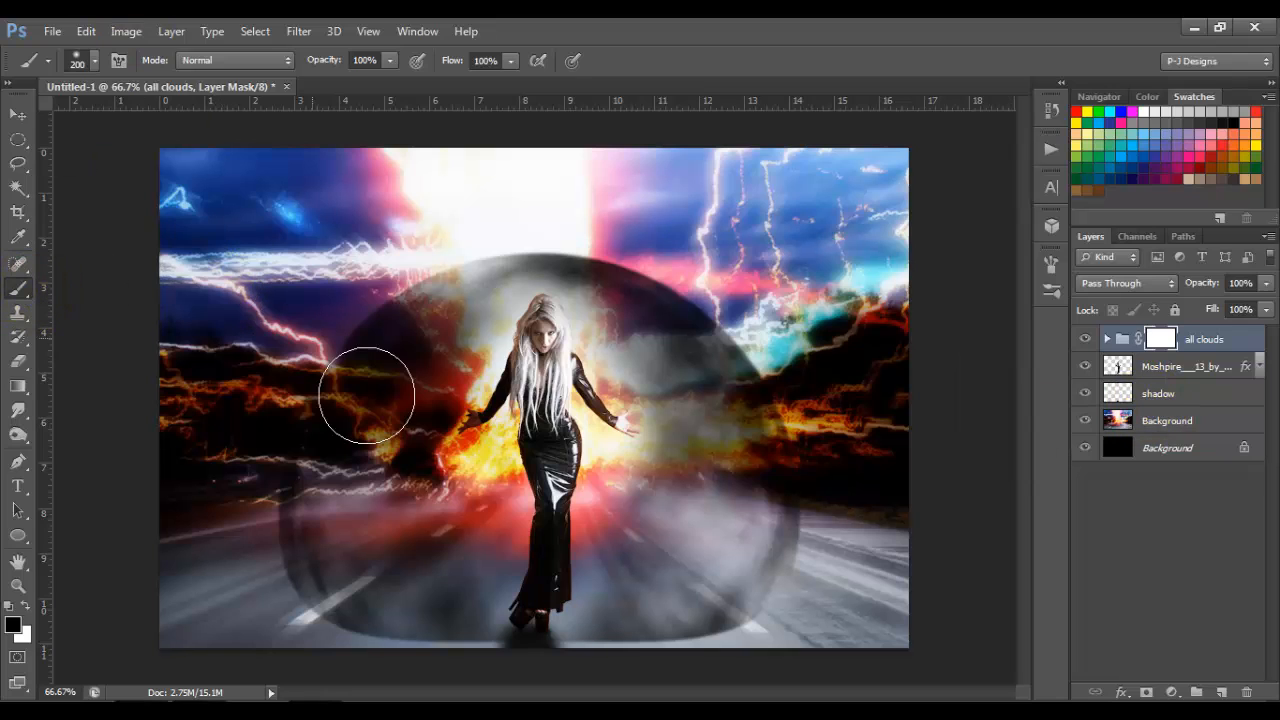
pyautogui.moveTo(525, 600)
pyautogui.mouseDown()
pyautogui.moveTo(555, 637)
pyautogui.moveTo(606, 640)
pyautogui.moveTo(577, 646)
pyautogui.moveTo(665, 634)
pyautogui.moveTo(663, 617)
pyautogui.moveTo(451, 640)
pyautogui.moveTo(406, 626)
pyautogui.moveTo(498, 648)
pyautogui.mouseUp()
pyautogui.moveTo(658, 630)
pyautogui.mouseDown()
pyautogui.moveTo(663, 614)
pyautogui.moveTo(563, 651)
pyautogui.moveTo(592, 695)
pyautogui.mouseUp()
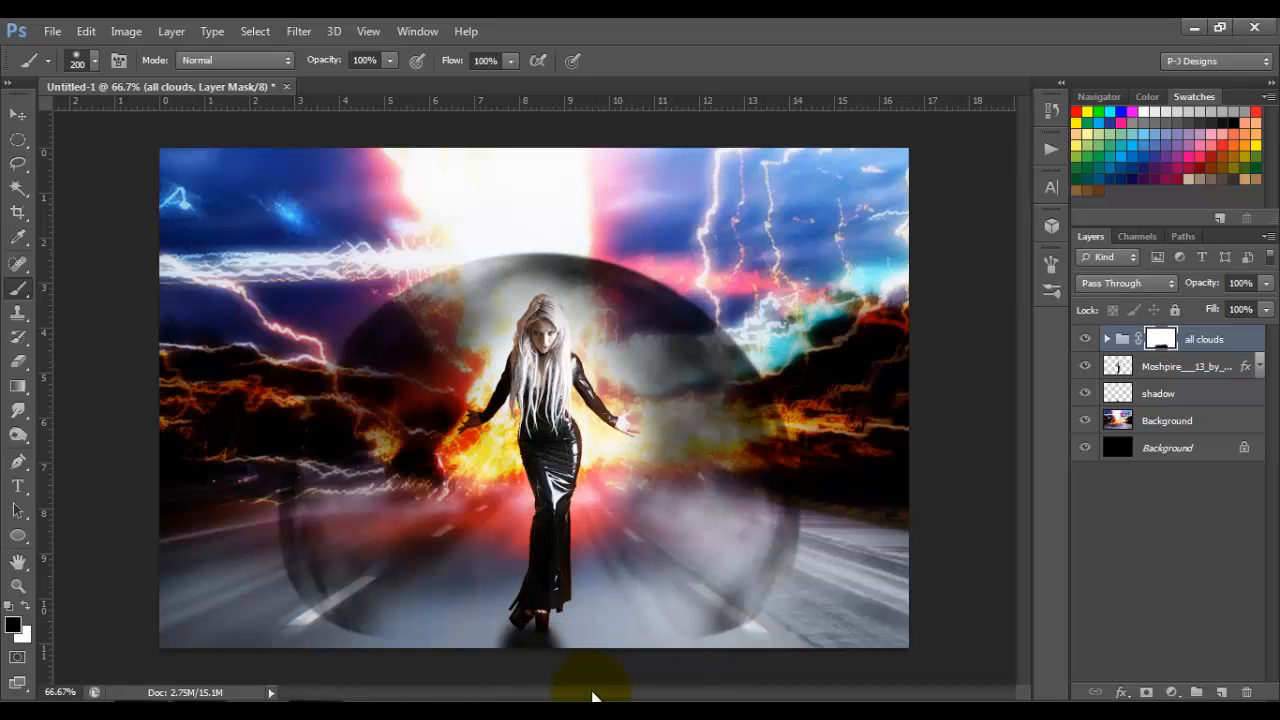
pyautogui.click(438, 657)
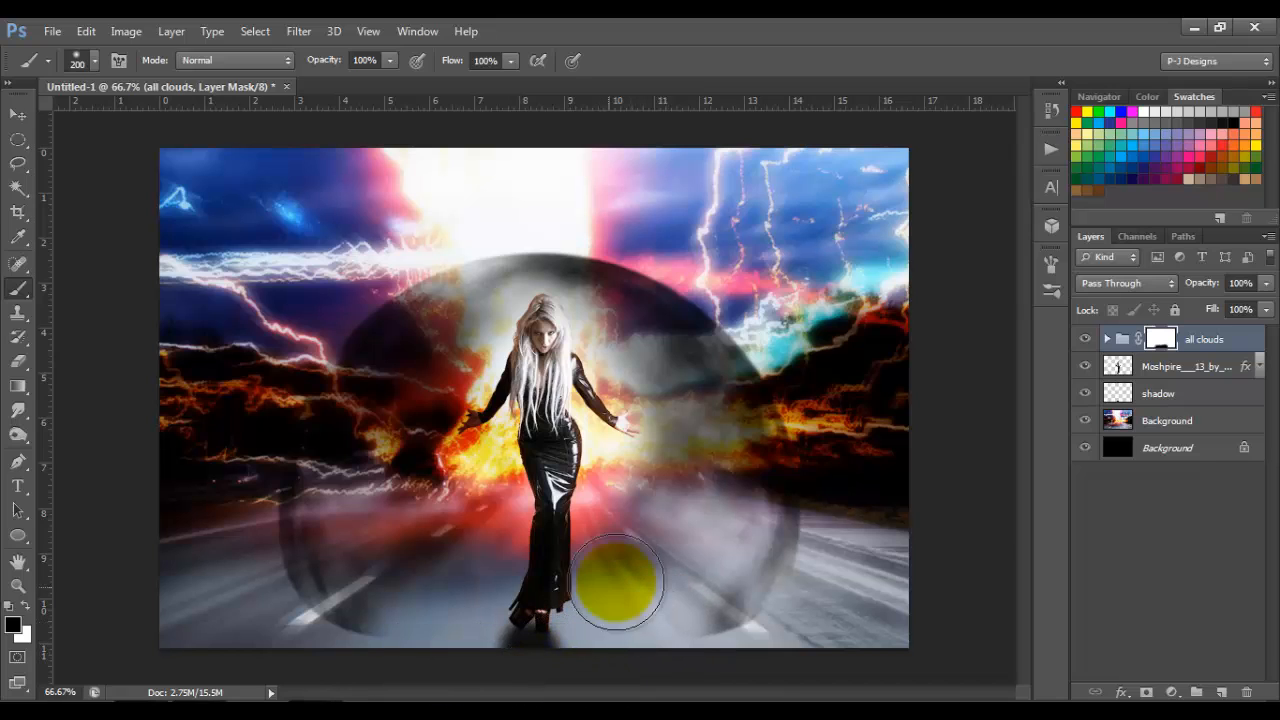
# Step: Load the clouds 3 mask as a selection and fill it with white on a new layer above the all clouds group
pyautogui.click(1107, 340)
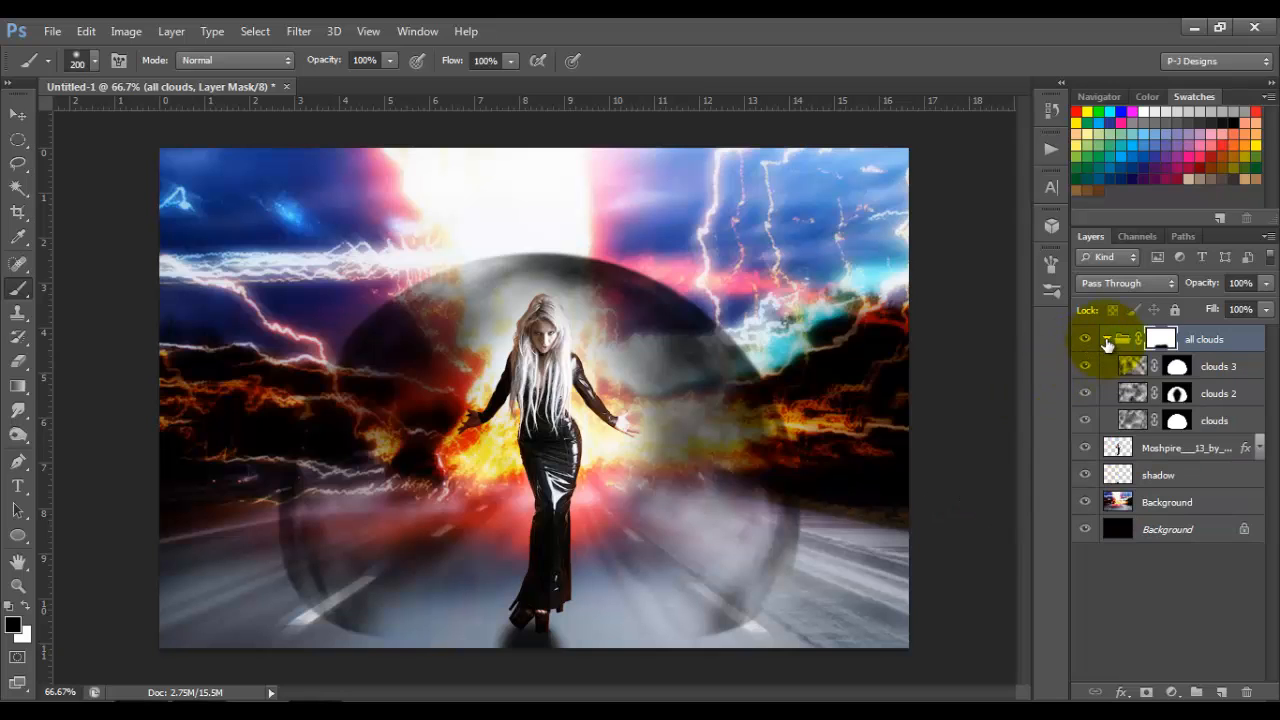
pyautogui.keyDown('ctrl'); pyautogui.click(1182, 368); pyautogui.keyUp('ctrl')
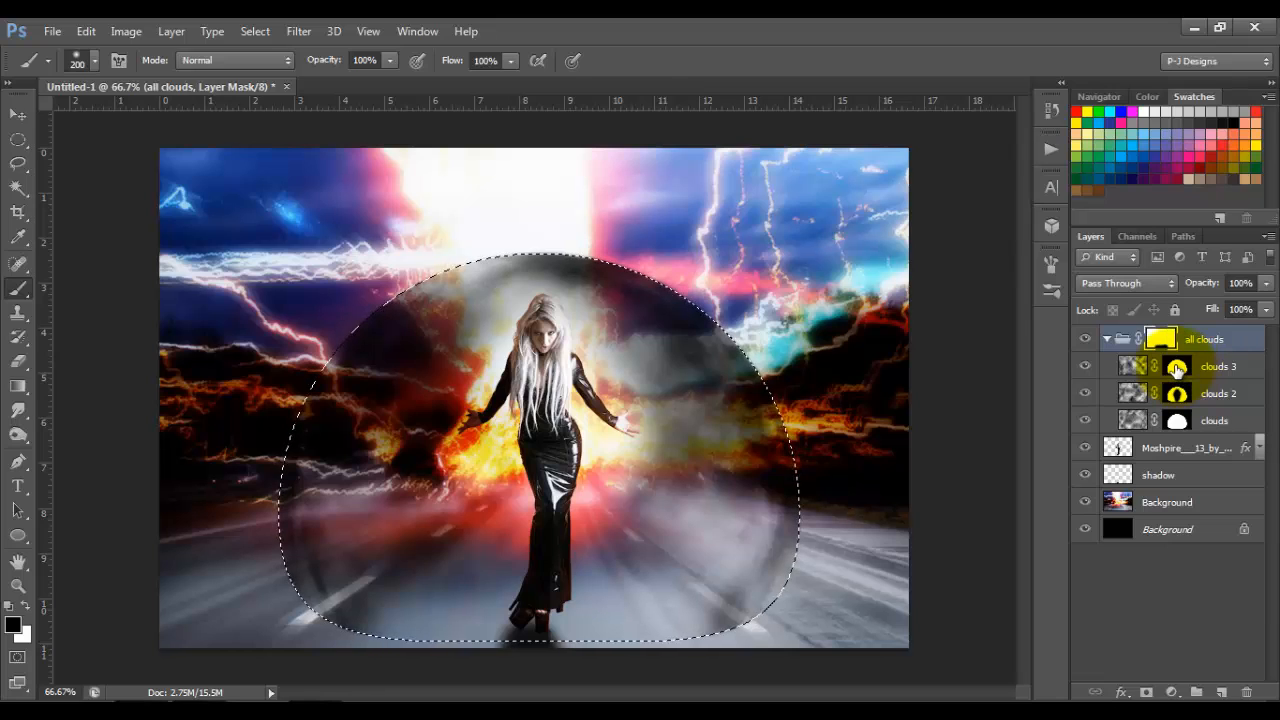
pyautogui.click(1107, 340)
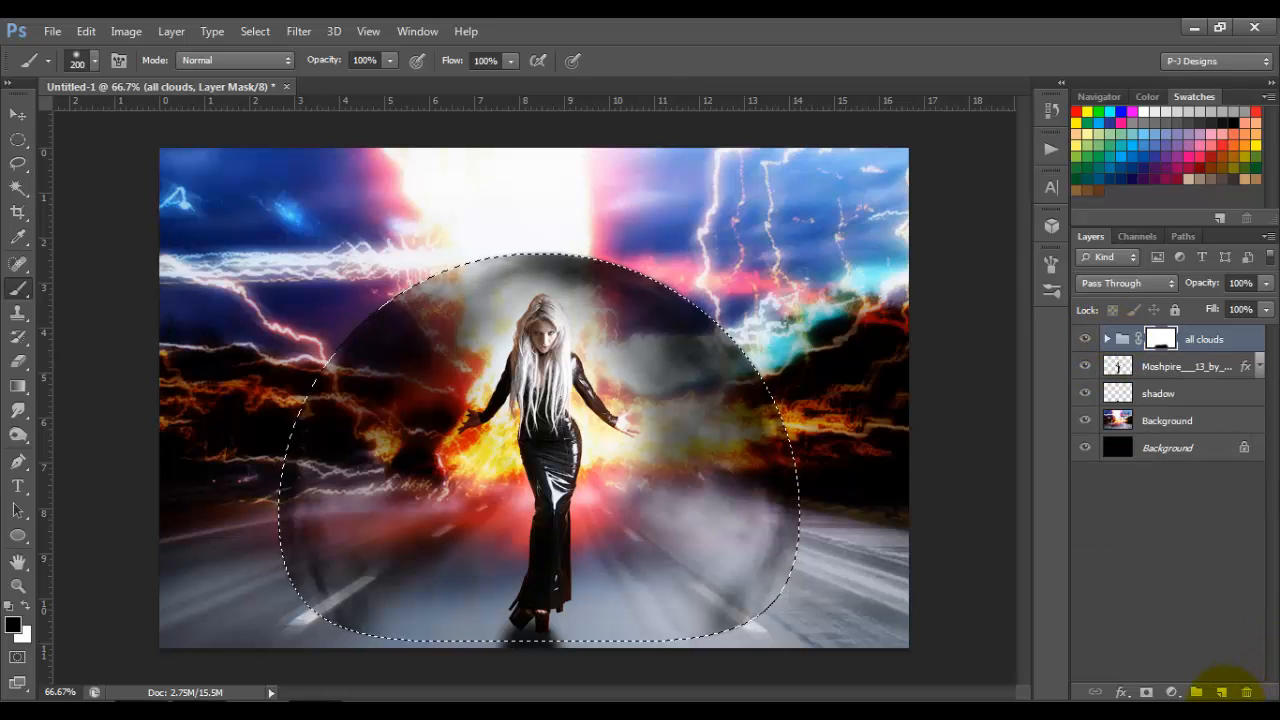
pyautogui.click(1222, 692)
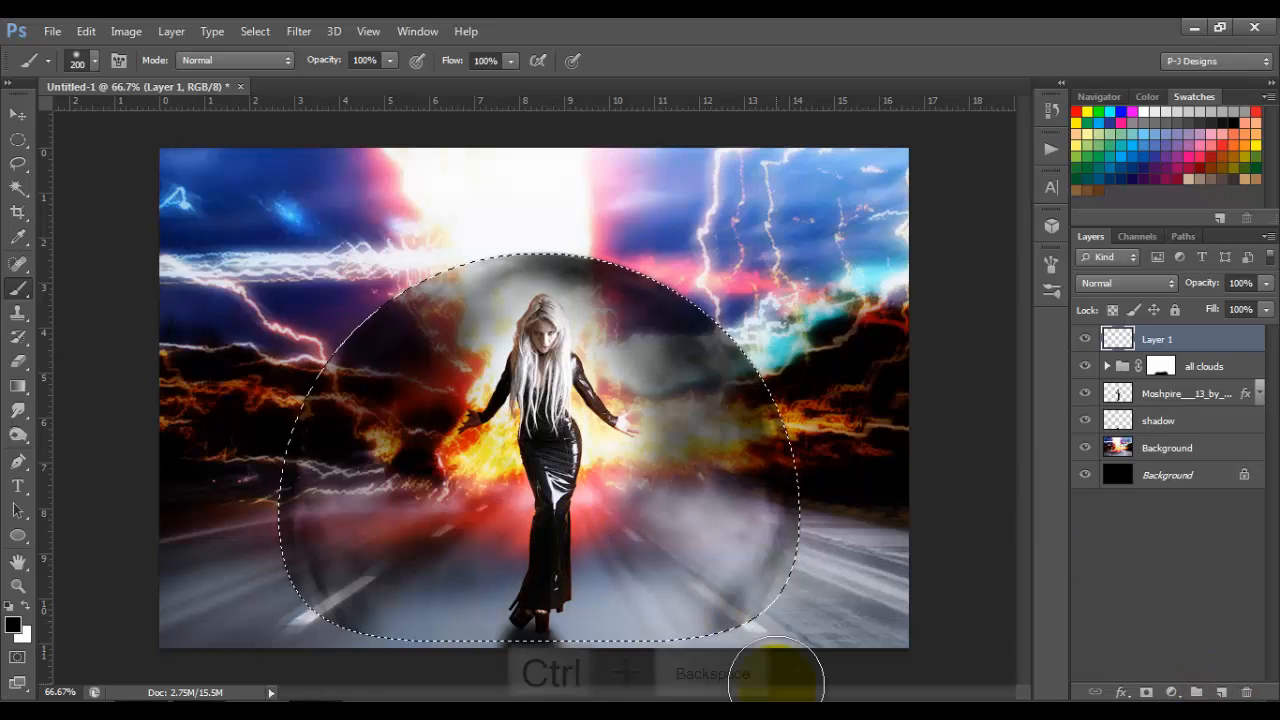
pyautogui.hotkey('ctrl', 'BackSpace')
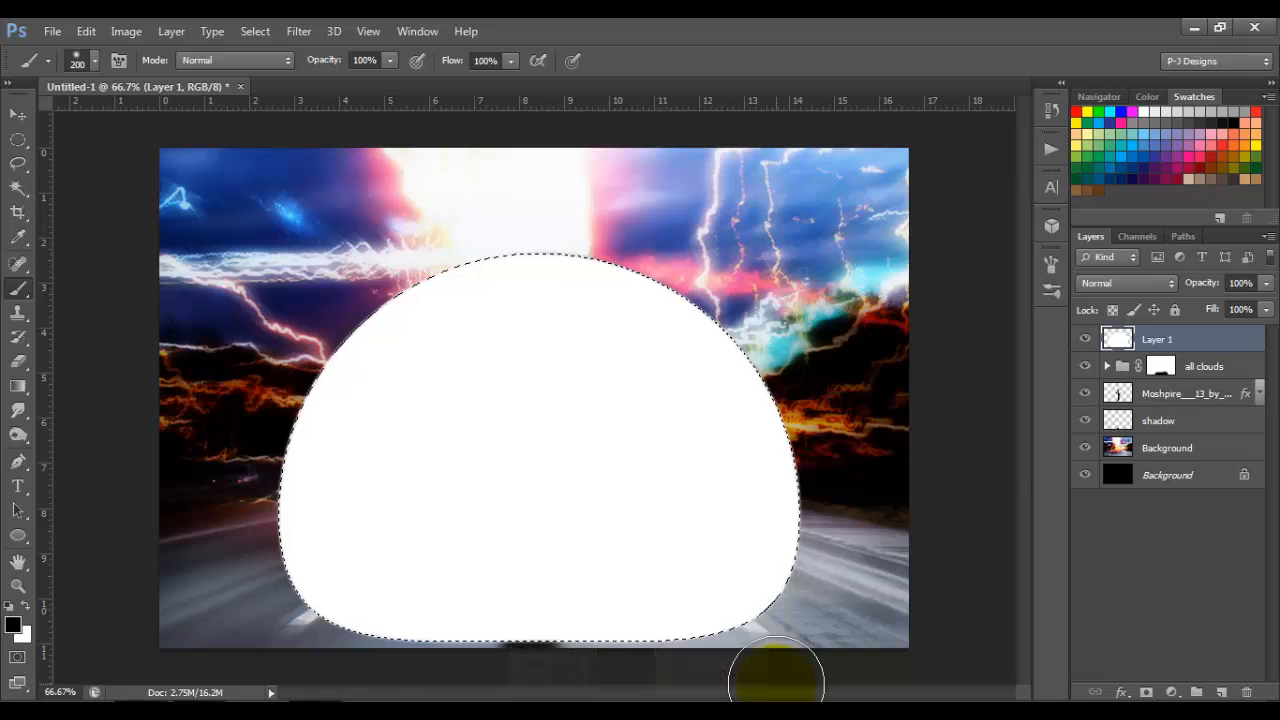
# Step: Lower the white dome layer's Fill to 0% and deselect the dome outline
pyautogui.click(18, 113)
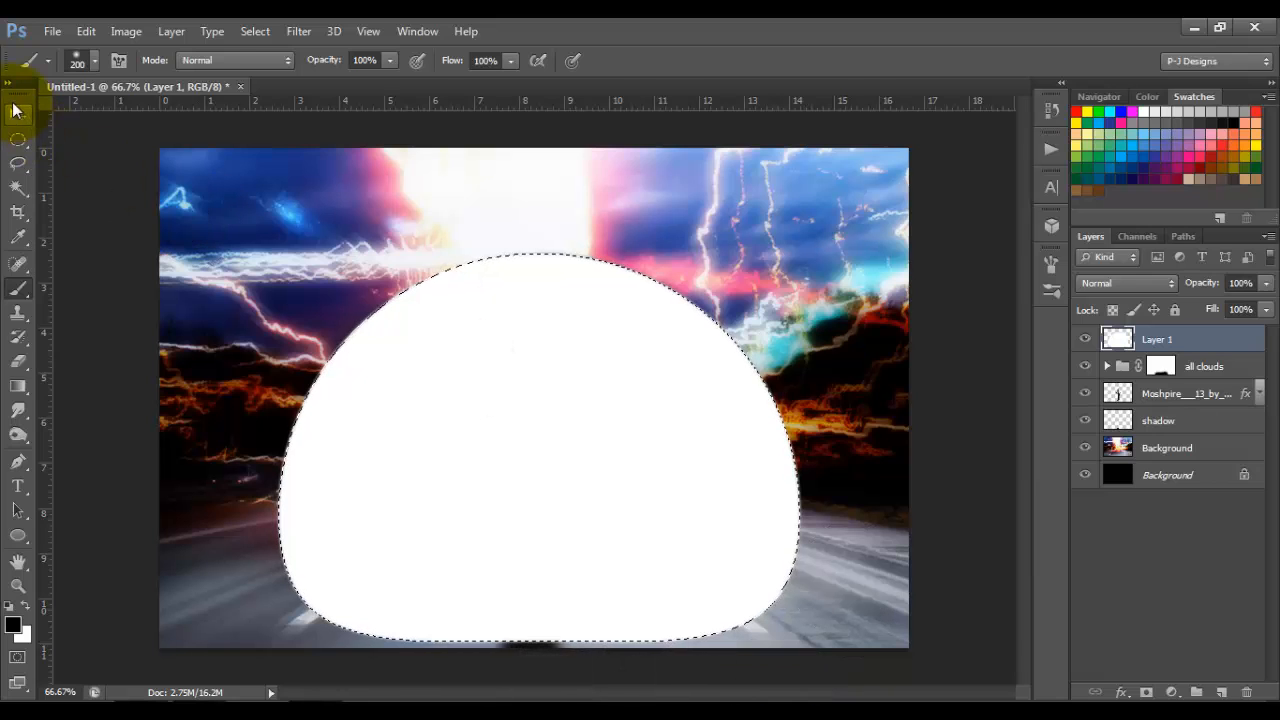
pyautogui.click(1265, 309)
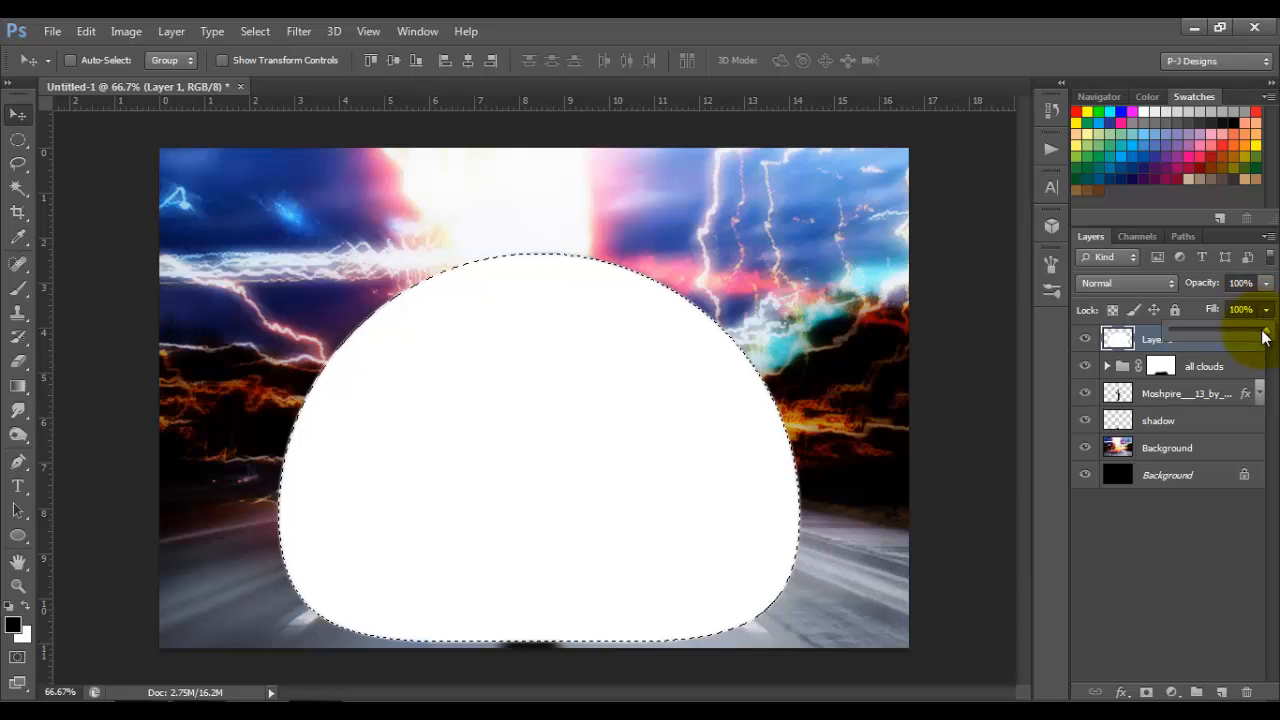
pyautogui.moveTo(1264, 332); pyautogui.dragTo(1134, 347)
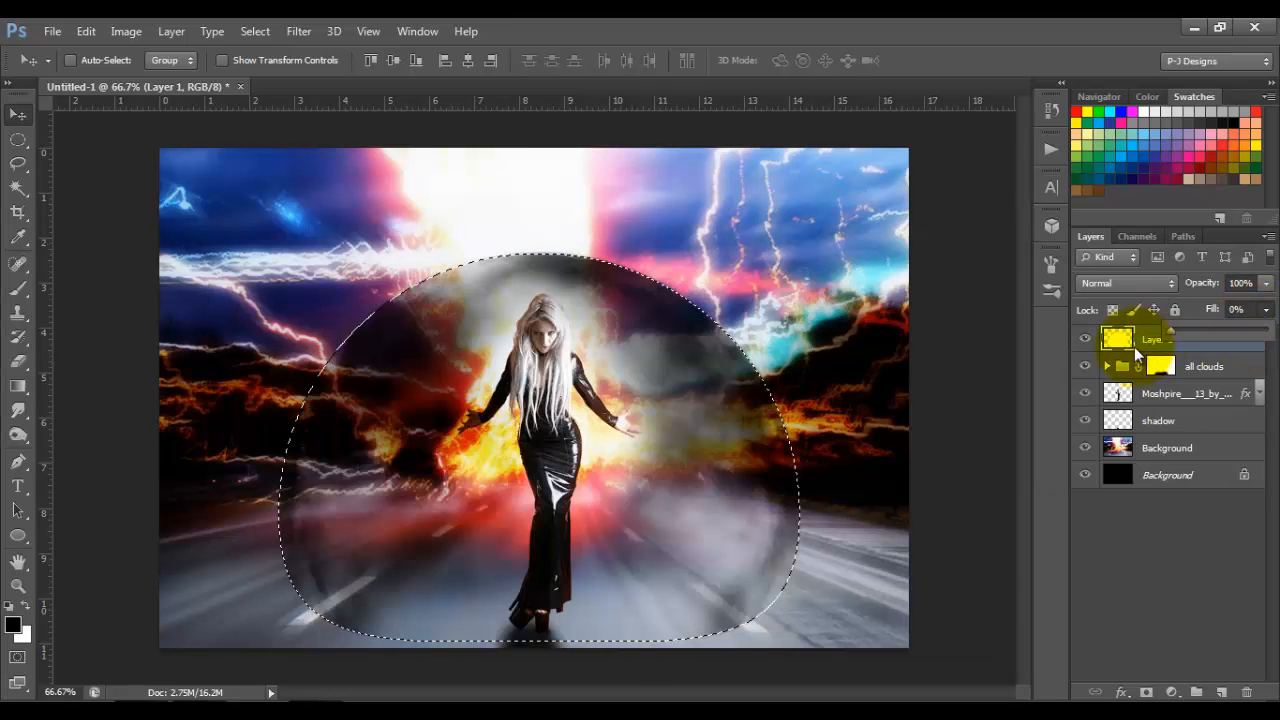
pyautogui.click(1102, 529)
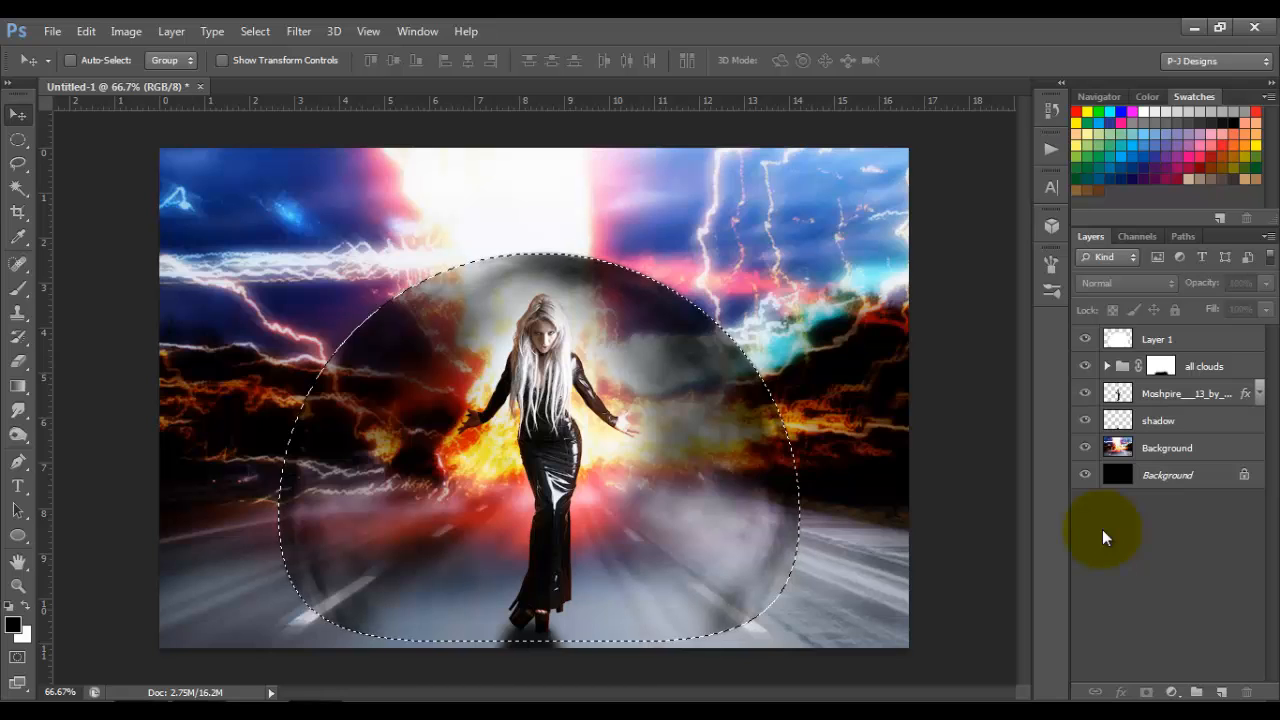
pyautogui.hotkey('ctrl', 'd')
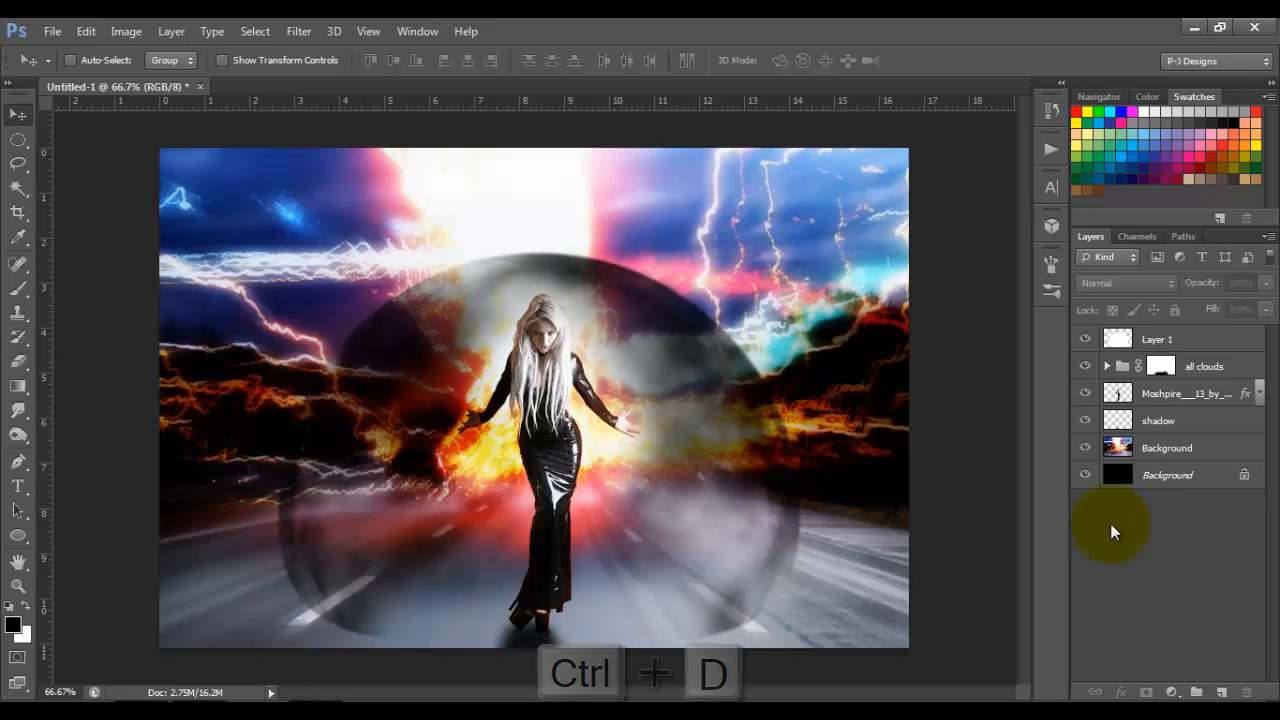
# Step: Rename the white dome layer as glow
pyautogui.click(1208, 344)
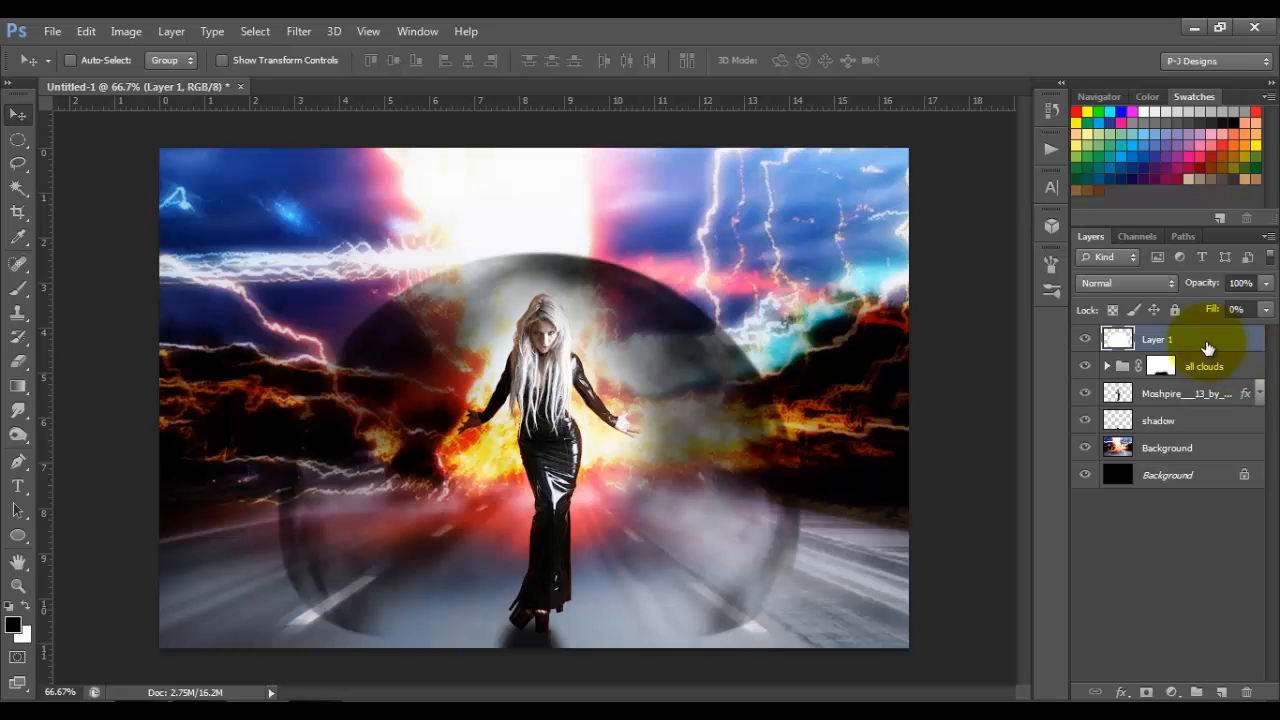
pyautogui.doubleClick(1160, 340)
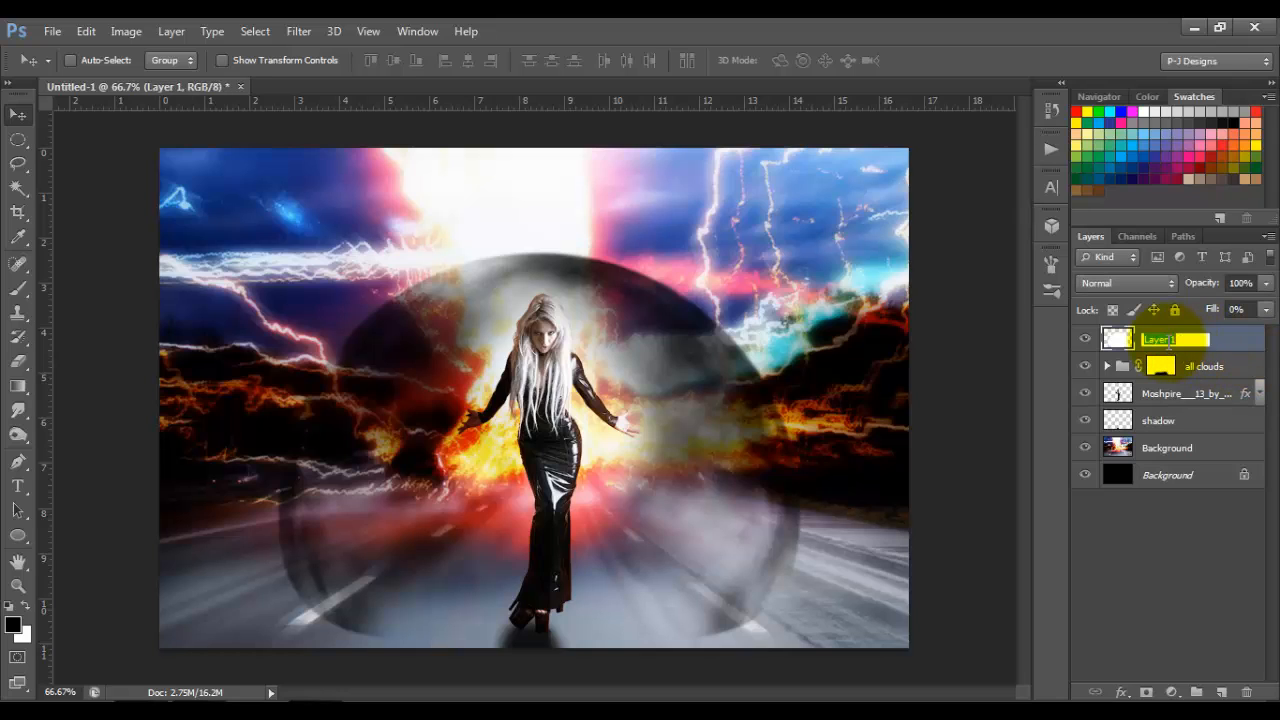
pyautogui.press('Return')
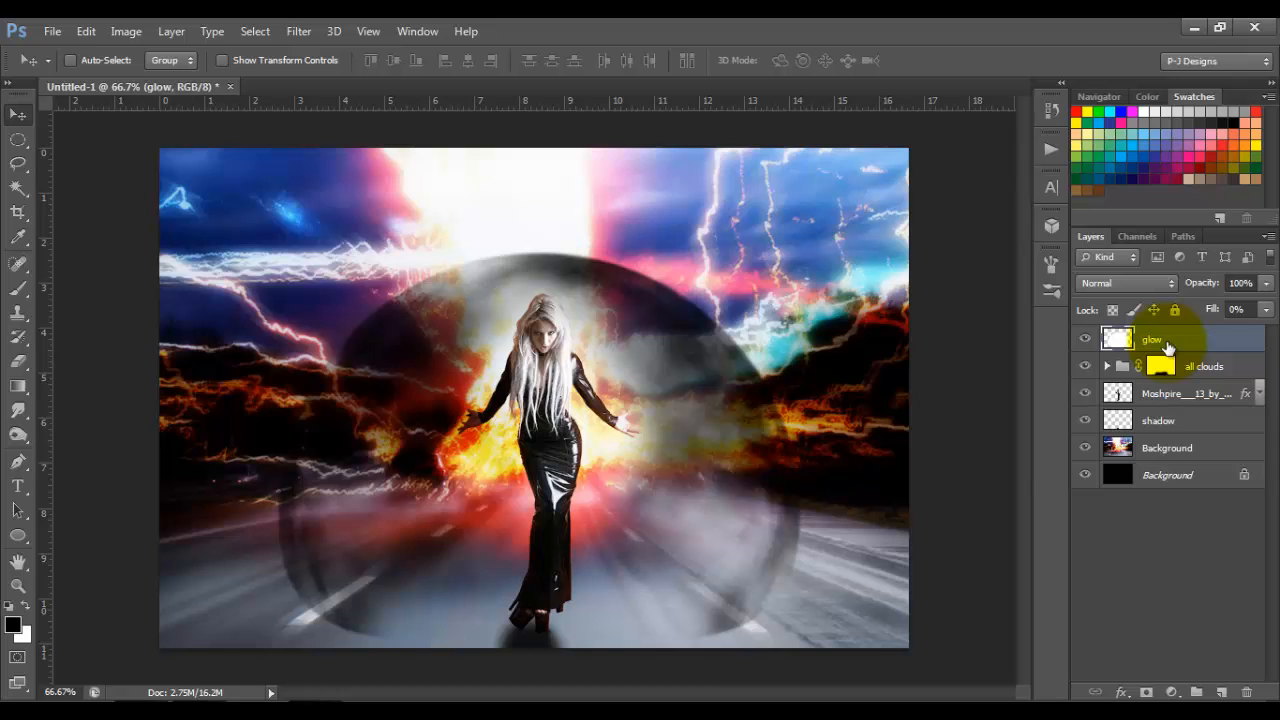
# Step: Add an Outer Glow to the glow layer with Screen blending, 75% opacity, 0% spread and 1 px size
pyautogui.doubleClick(1241, 343)
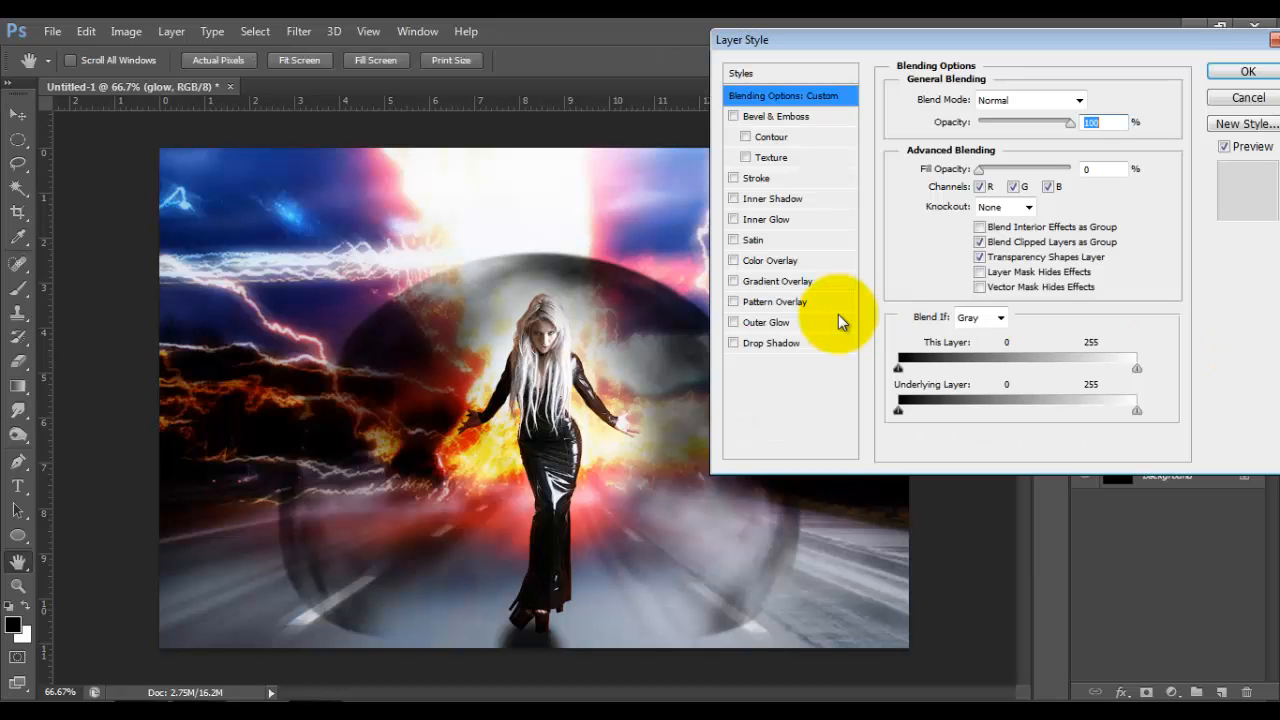
pyautogui.click(779, 322)
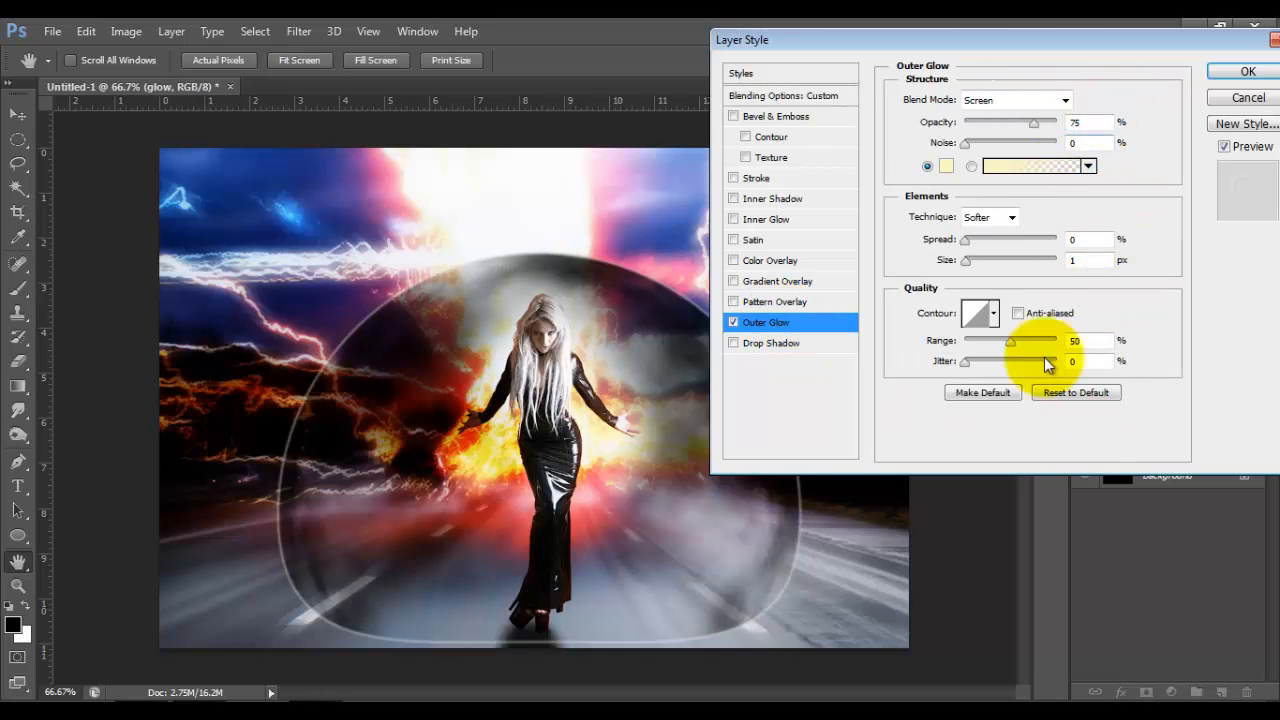
pyautogui.click(1246, 71)
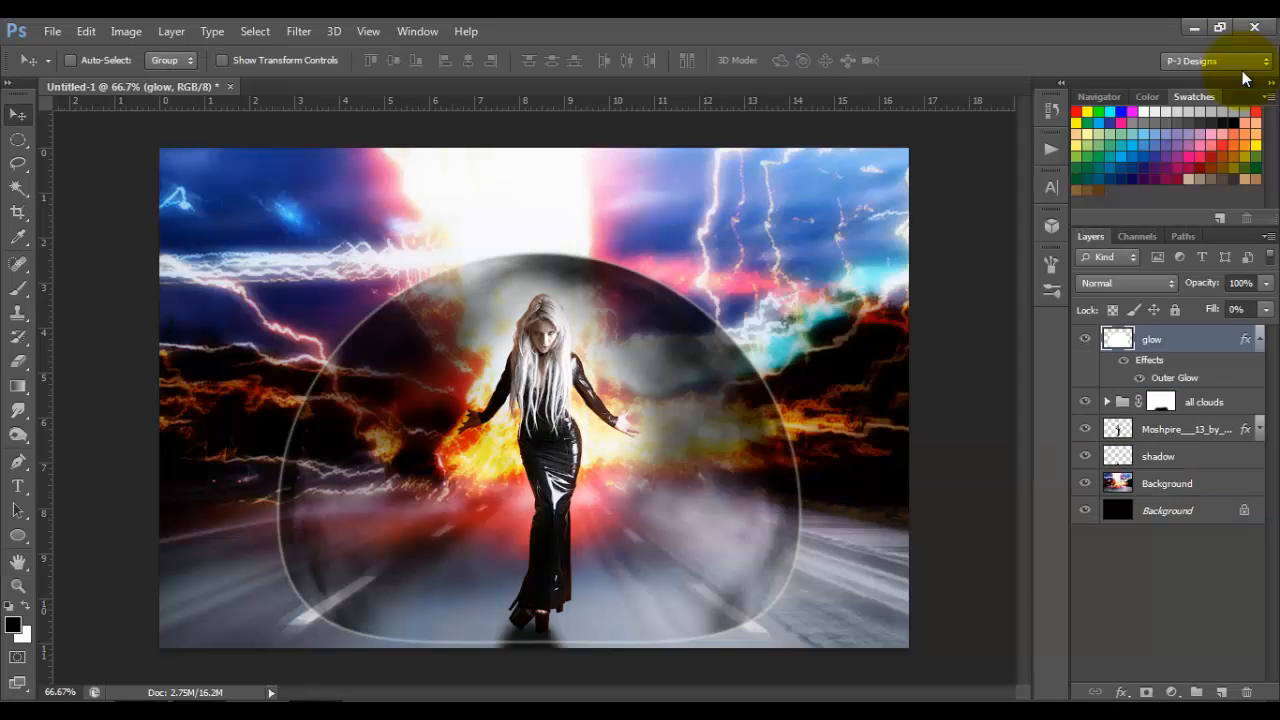
# Step: Convert the glow layer's Outer Glow effect into its own layer and delete the original glow layer
pyautogui.rightClick(1247, 347)
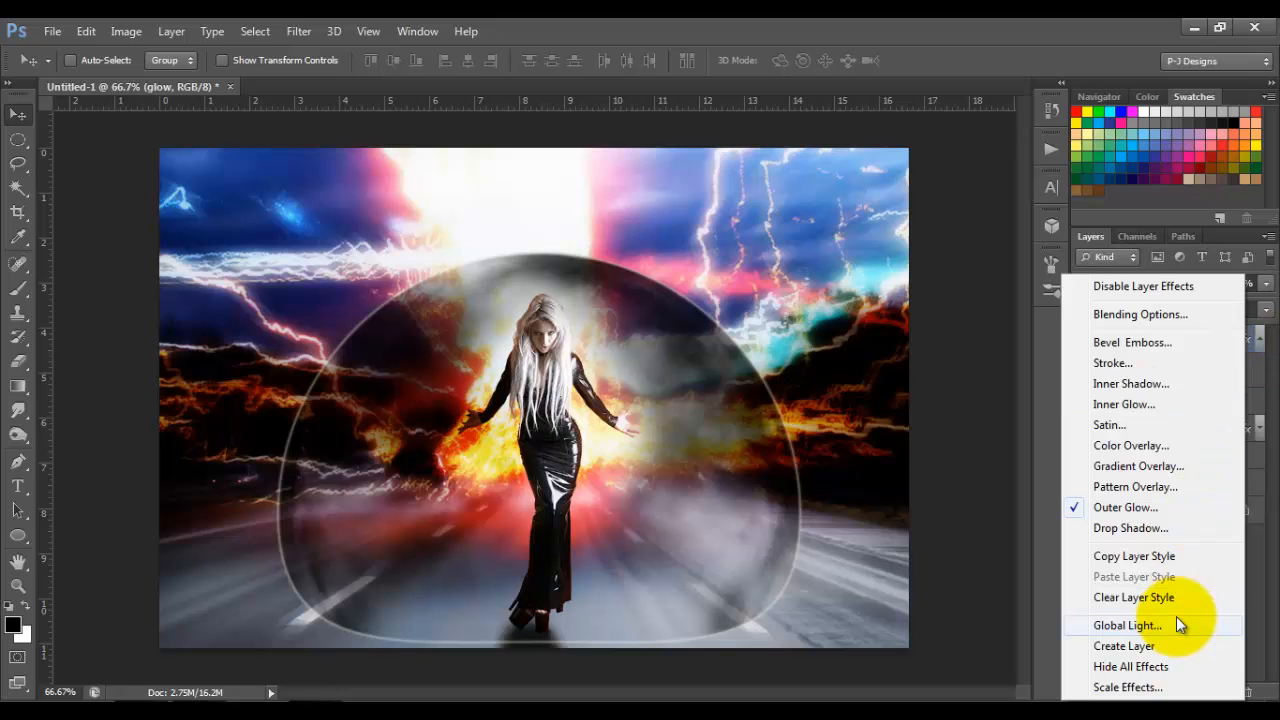
pyautogui.click(1133, 648)
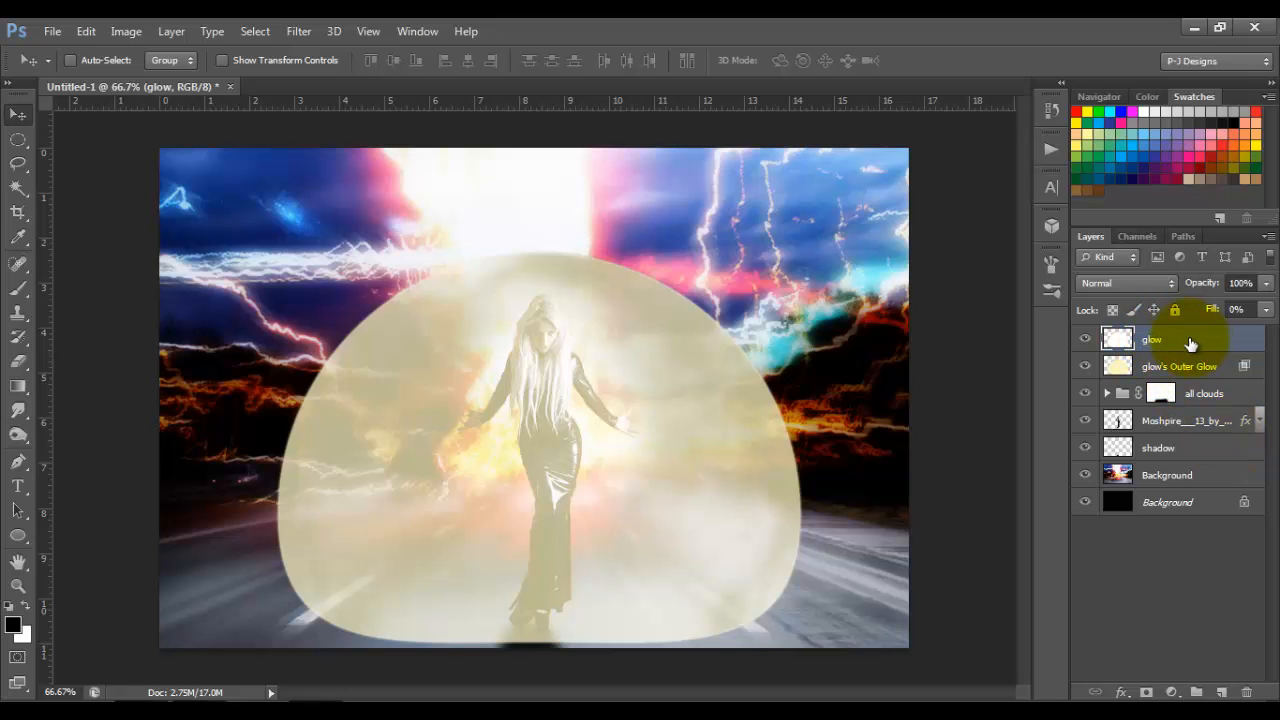
pyautogui.moveTo(1190, 343); pyautogui.dragTo(1245, 692)
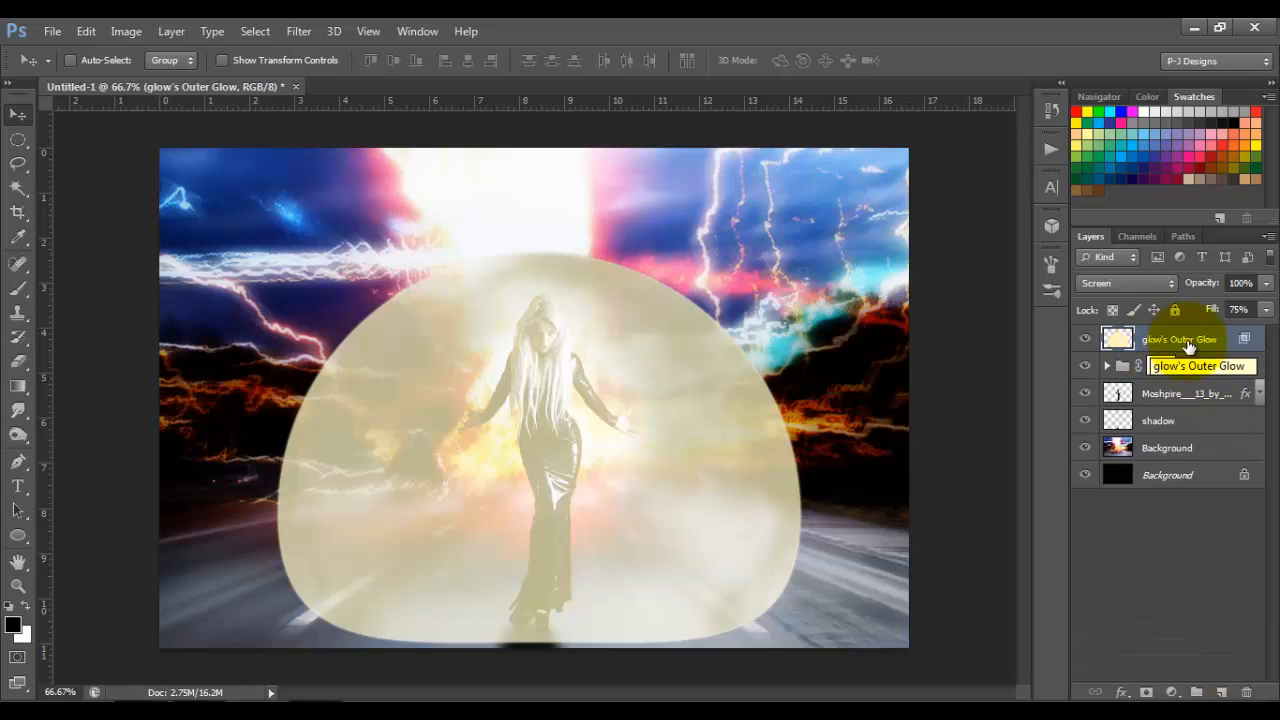
# Step: Set the glow's Outer Glow layer to Color Dodge blending and place it in its own group
pyautogui.click(1172, 290)
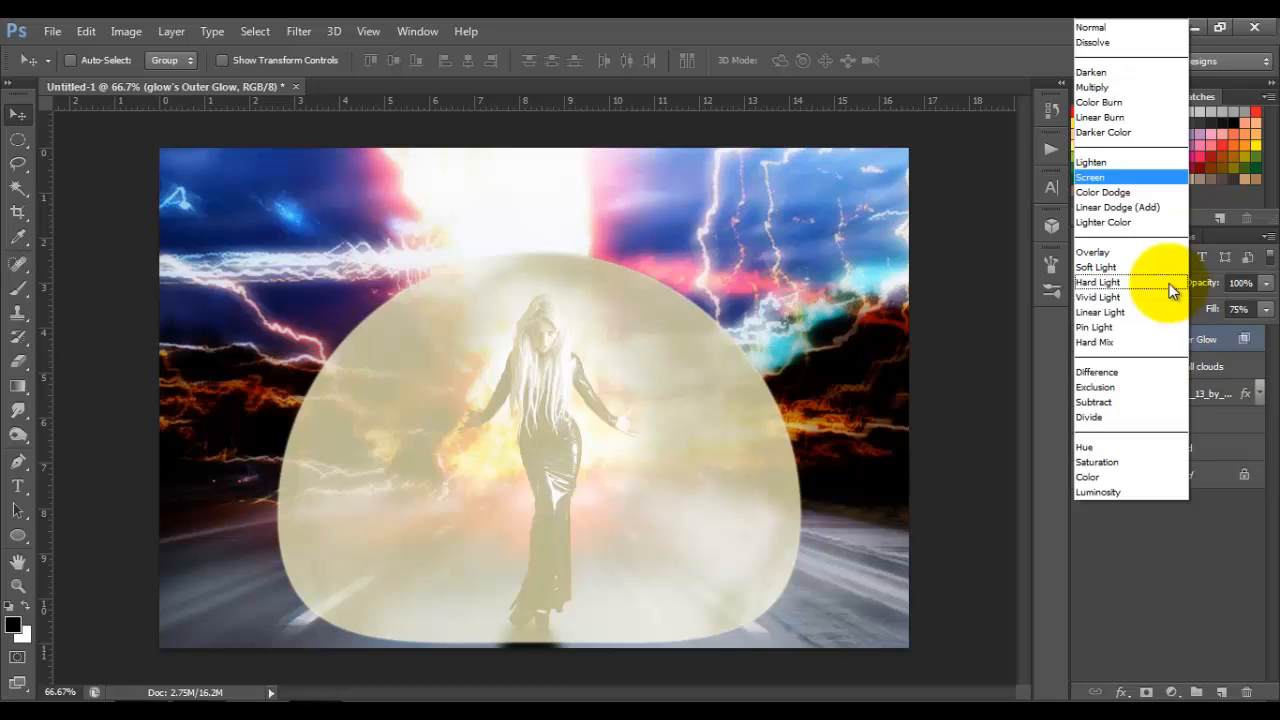
pyautogui.click(1125, 192)
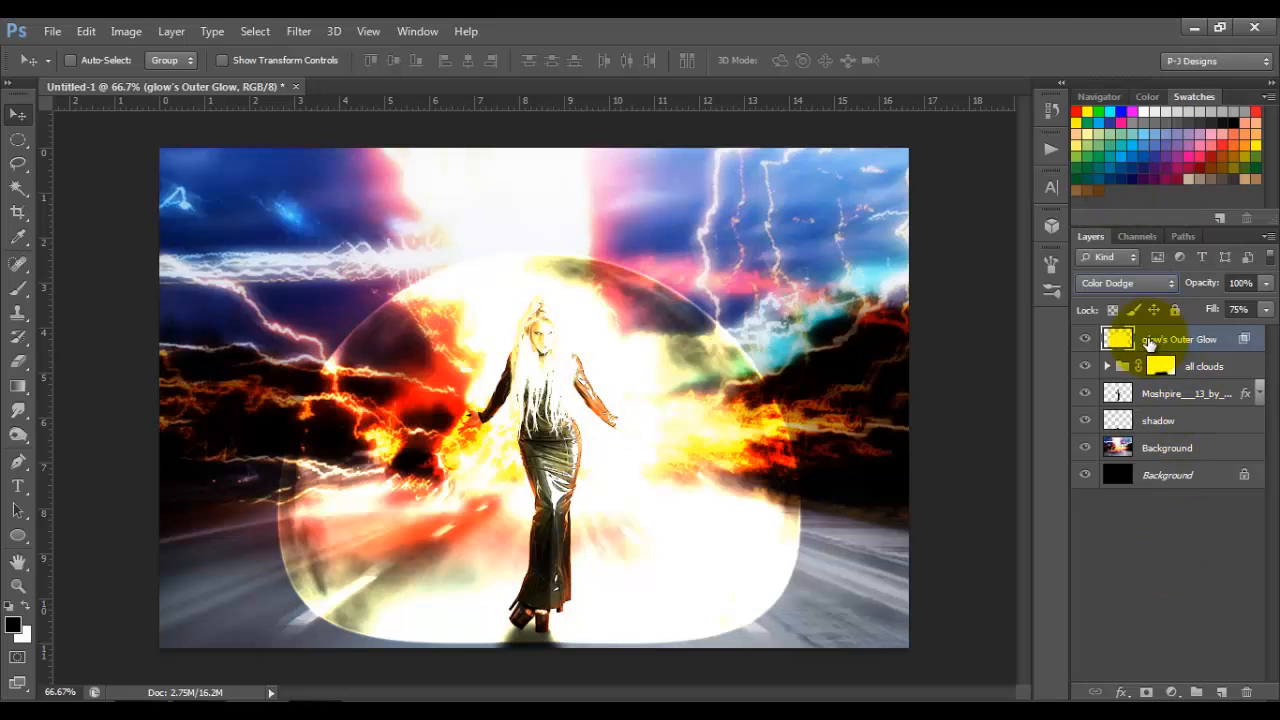
pyautogui.hotkey('ctrl', 'g')
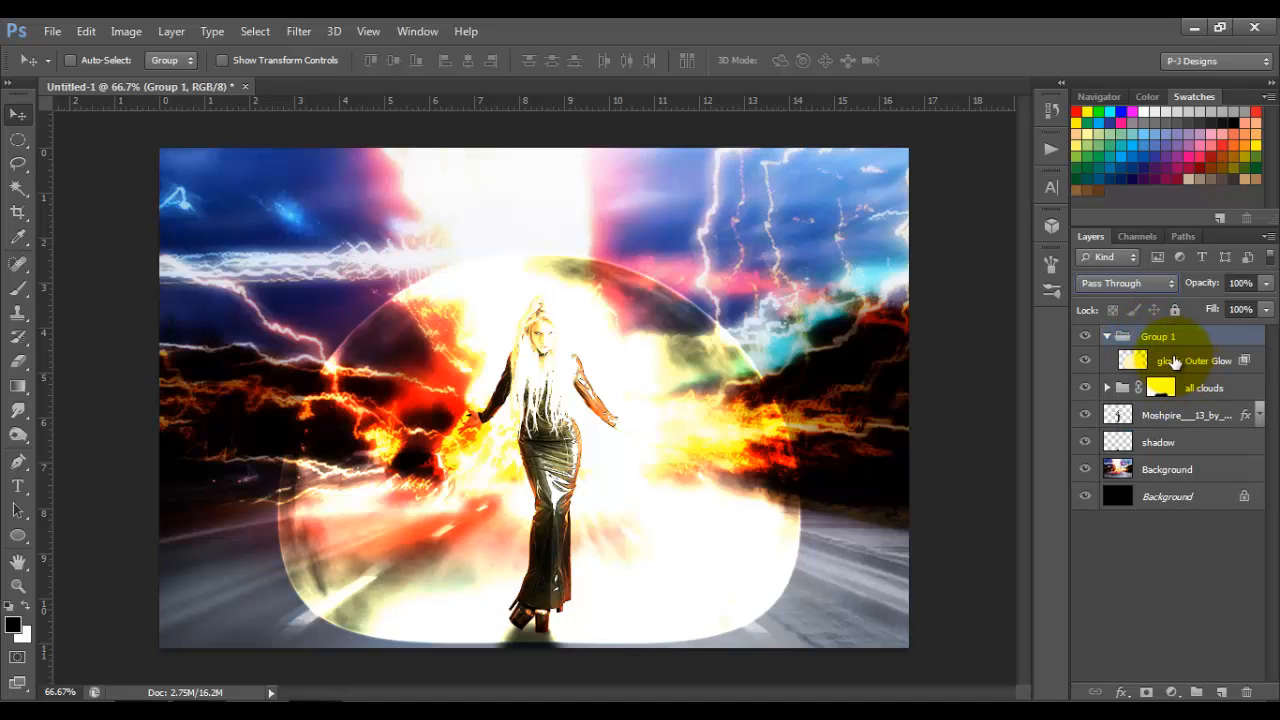
pyautogui.click(1175, 362)
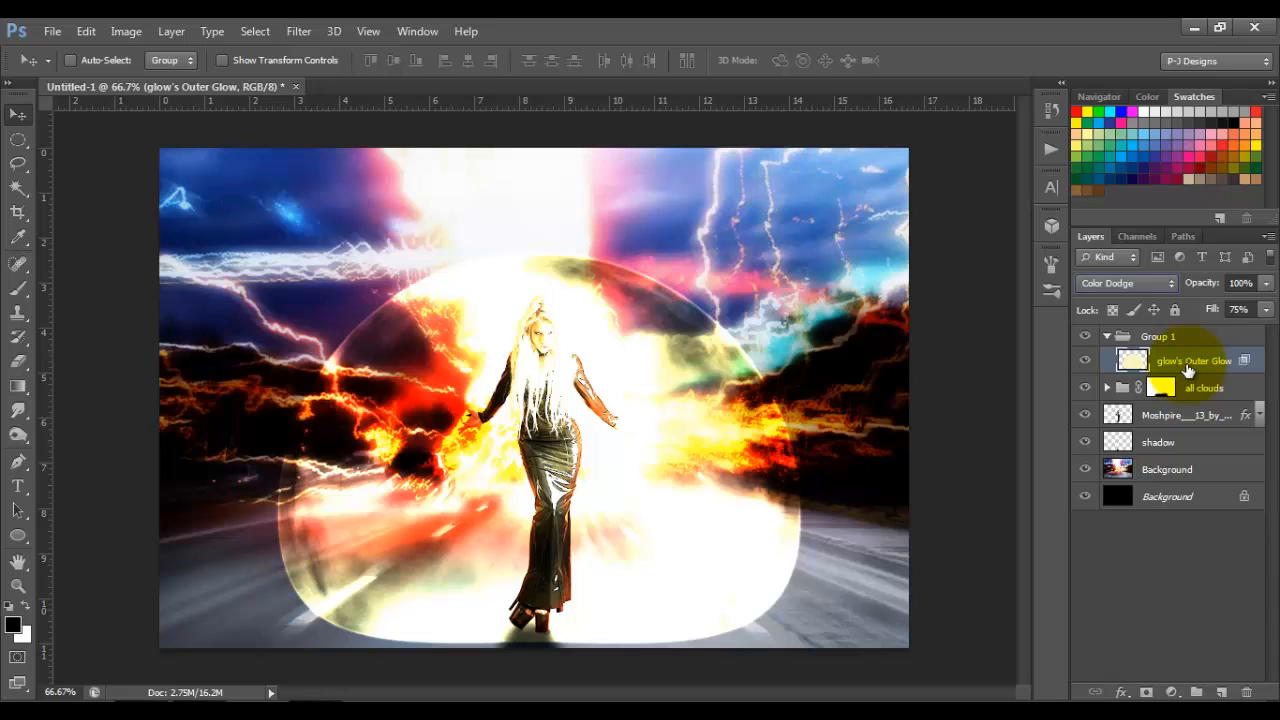
# Step: Mask the outer glow group and paint black over the woman and the dome's middle, enlarging the soft brush from 200 to 300 px
pyautogui.click(1105, 338)
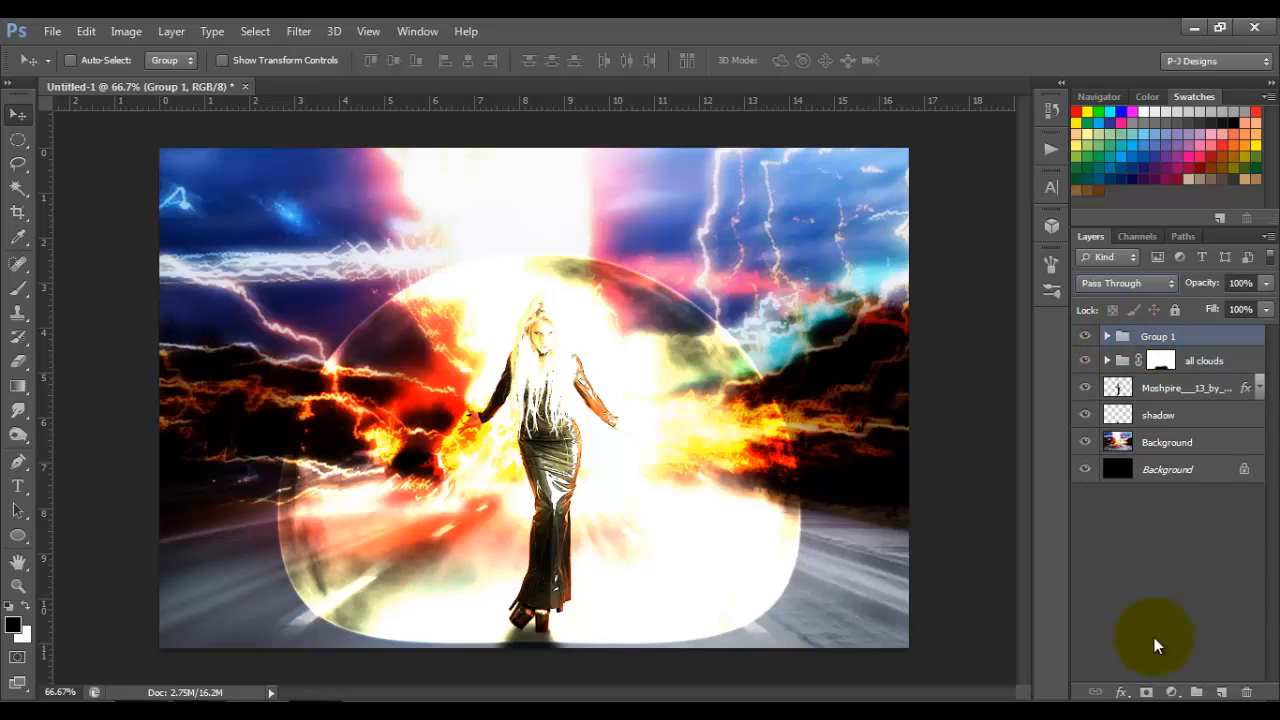
pyautogui.click(1147, 692)
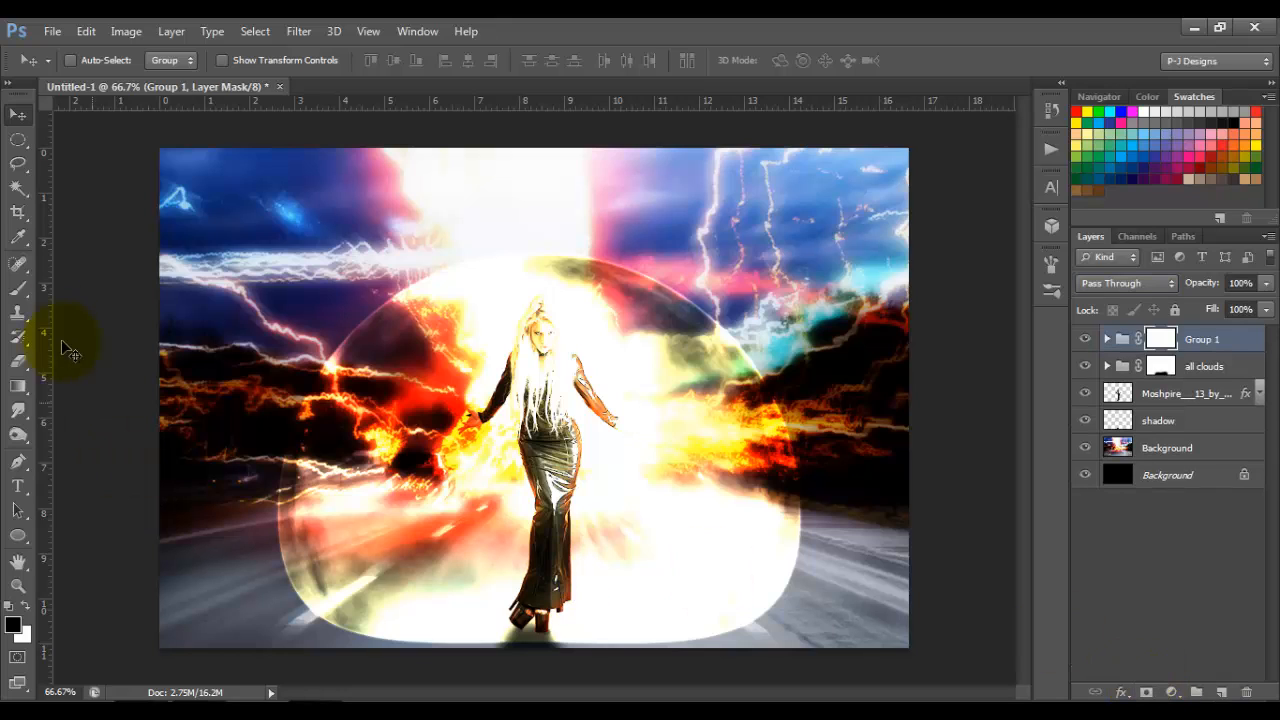
pyautogui.click(19, 287)
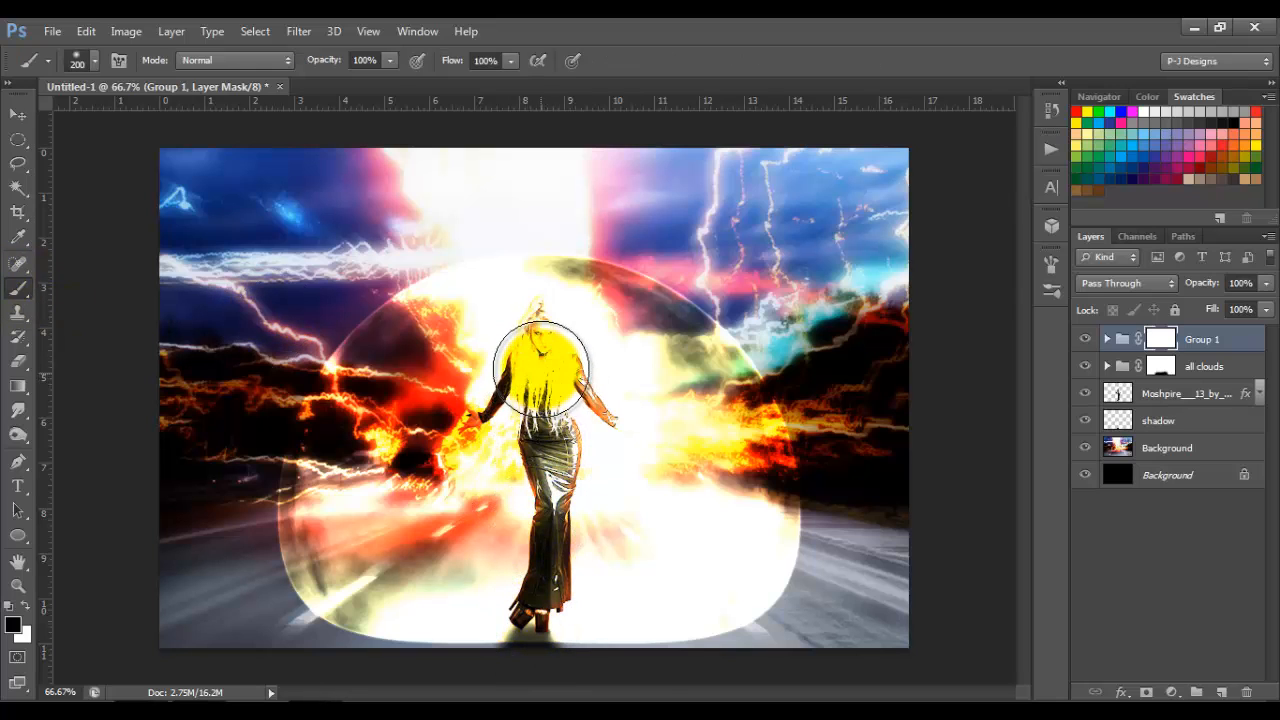
pyautogui.moveTo(539, 361)
pyautogui.mouseDown()
pyautogui.moveTo(522, 517)
pyautogui.moveTo(534, 586)
pyautogui.moveTo(582, 632)
pyautogui.mouseUp()
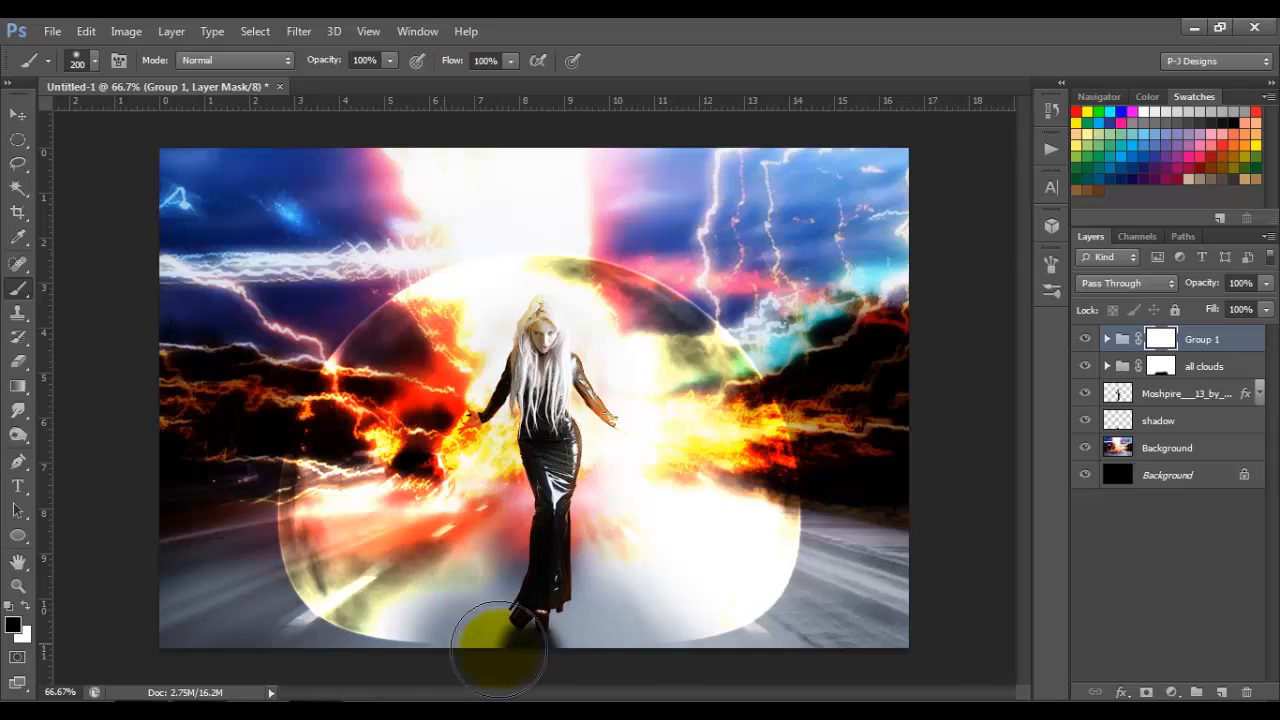
pyautogui.moveTo(477, 634)
pyautogui.mouseDown()
pyautogui.moveTo(422, 505)
pyautogui.moveTo(454, 496)
pyautogui.moveTo(508, 570)
pyautogui.moveTo(520, 565)
pyautogui.moveTo(501, 526)
pyautogui.moveTo(505, 426)
pyautogui.moveTo(538, 347)
pyautogui.moveTo(610, 415)
pyautogui.moveTo(613, 445)
pyautogui.moveTo(565, 520)
pyautogui.moveTo(610, 531)
pyautogui.moveTo(608, 481)
pyautogui.moveTo(588, 453)
pyautogui.moveTo(661, 509)
pyautogui.moveTo(604, 533)
pyautogui.moveTo(585, 459)
pyautogui.moveTo(549, 413)
pyautogui.moveTo(484, 414)
pyautogui.moveTo(513, 434)
pyautogui.moveTo(428, 488)
pyautogui.moveTo(495, 502)
pyautogui.moveTo(460, 531)
pyautogui.moveTo(533, 532)
pyautogui.moveTo(429, 540)
pyautogui.moveTo(487, 527)
pyautogui.mouseUp()
pyautogui.press(']')
pyautogui.press(']')
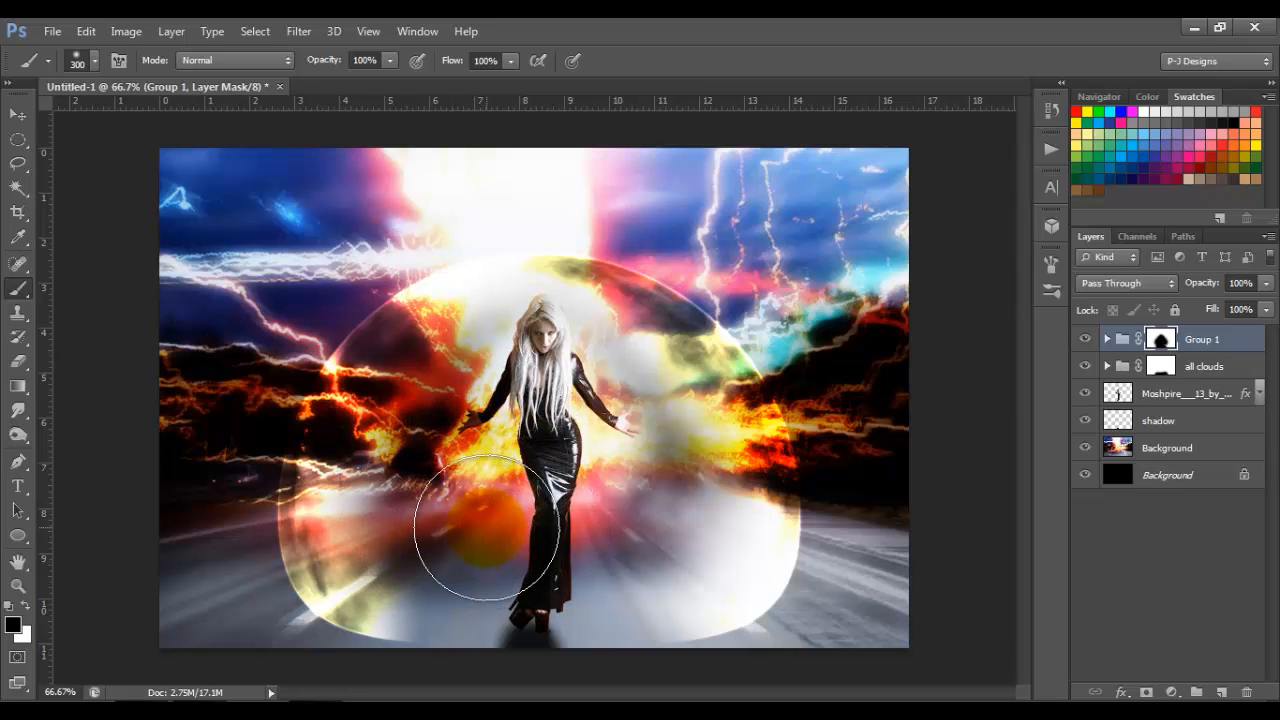
# Step: Add a new layer directly above the Background image layer and name it "shadow"
pyautogui.click(19, 114)
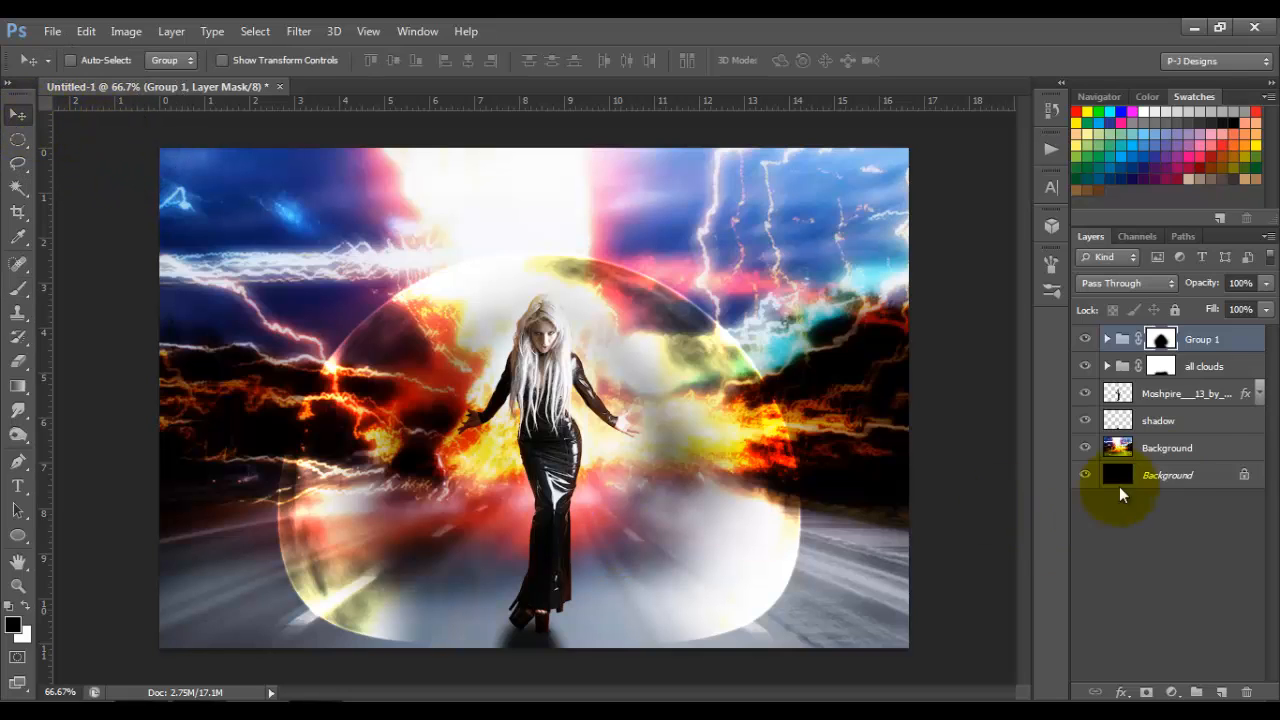
pyautogui.click(1195, 455)
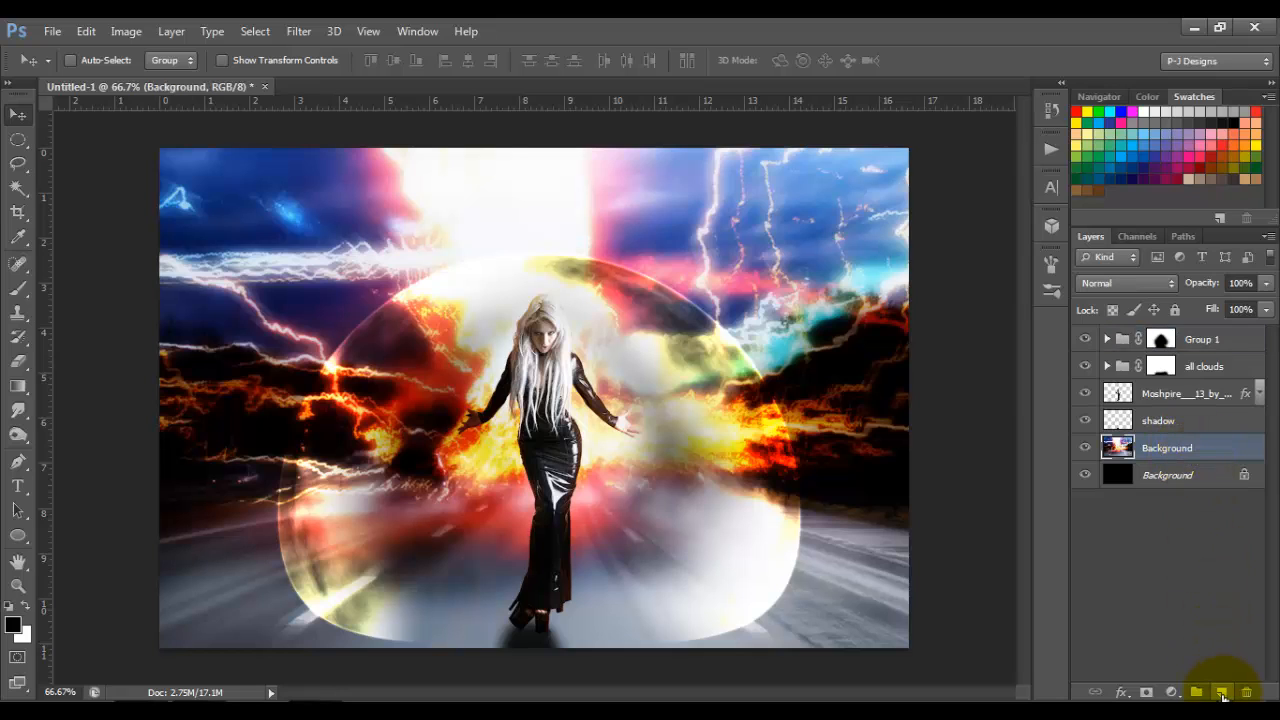
pyautogui.click(1222, 694)
pyautogui.doubleClick(1157, 448)
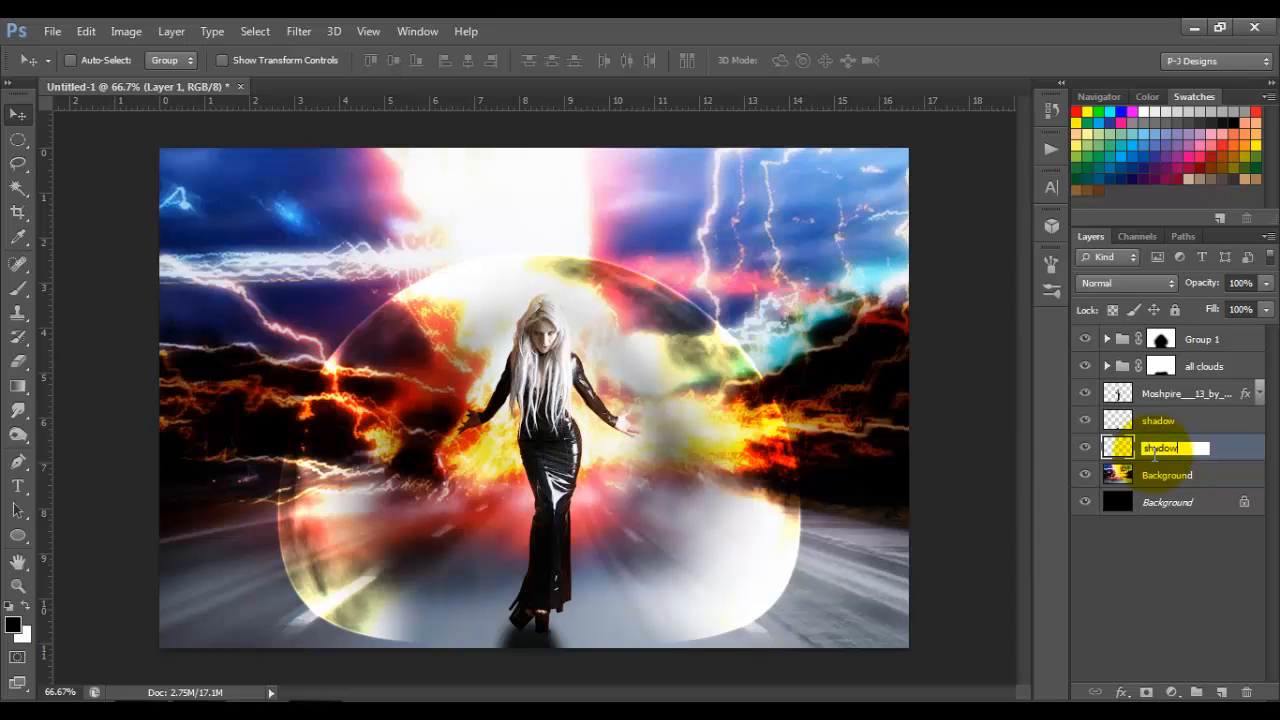
pyautogui.press('Return')
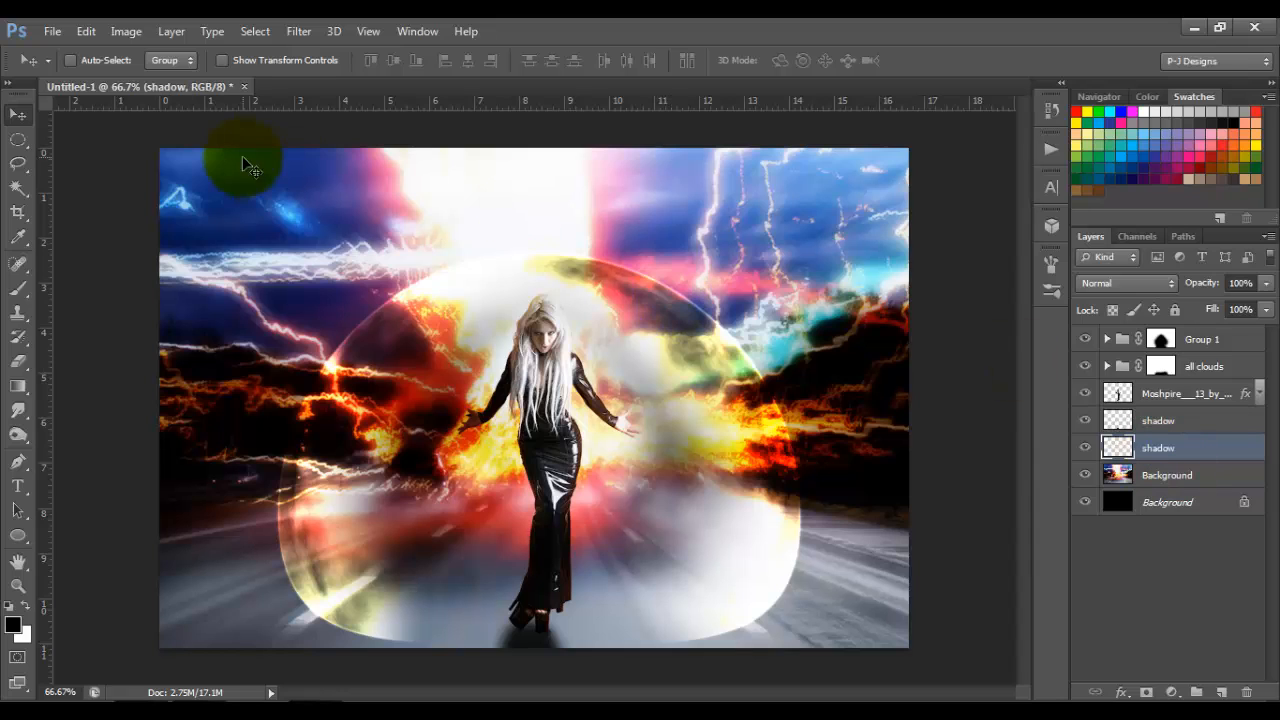
# Step: Make a wide, flat elliptical selection around the woman's feet, spanning the base of the dome
pyautogui.click(21, 134)
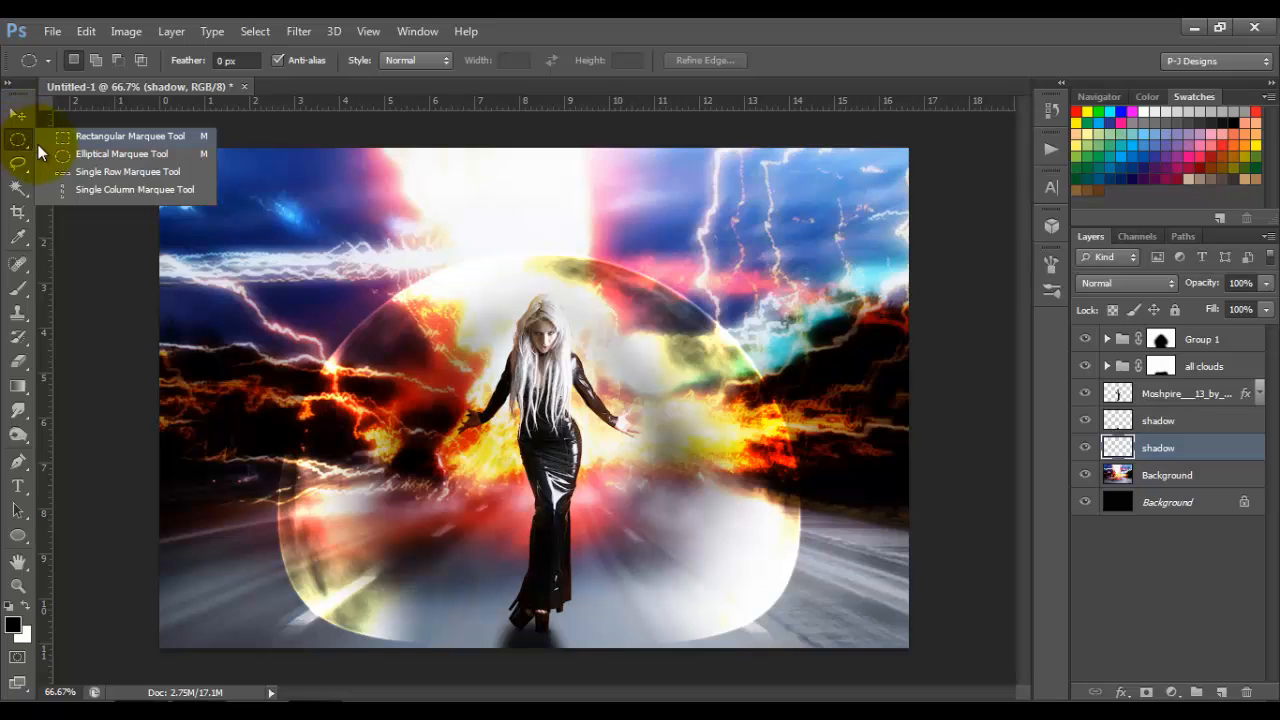
pyautogui.click(108, 155)
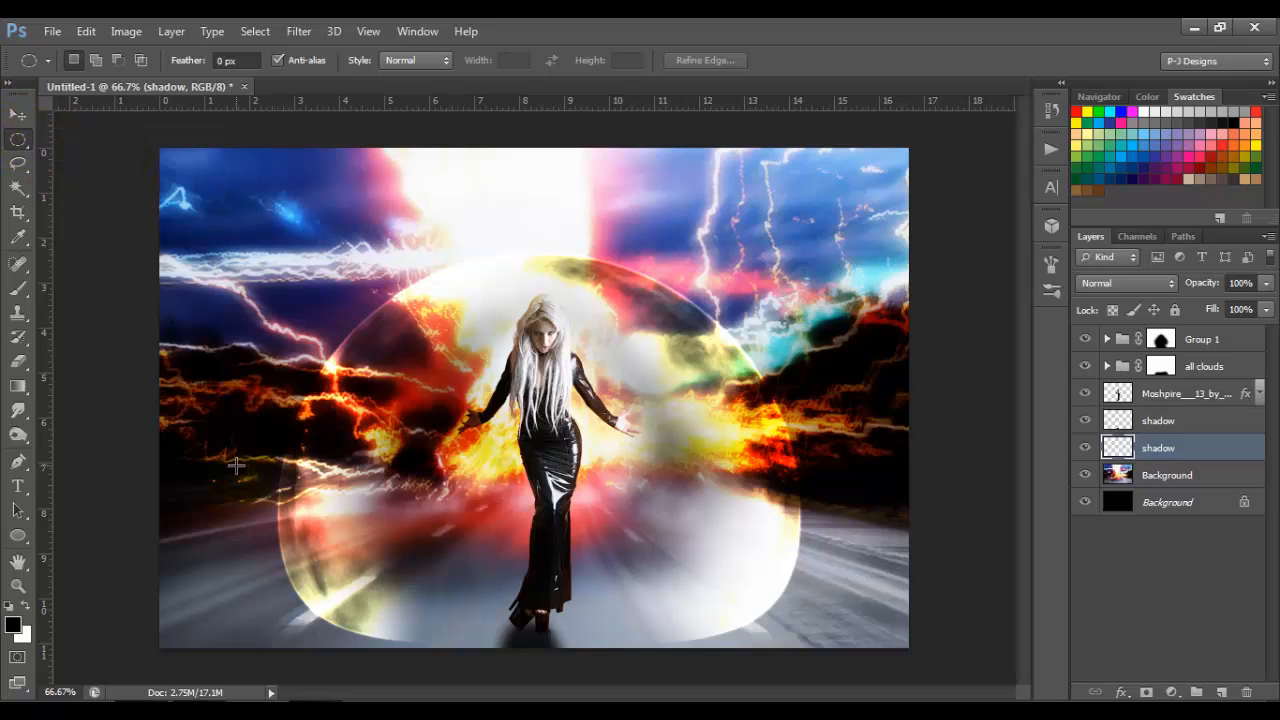
pyautogui.hotkey('ctrl', '-')
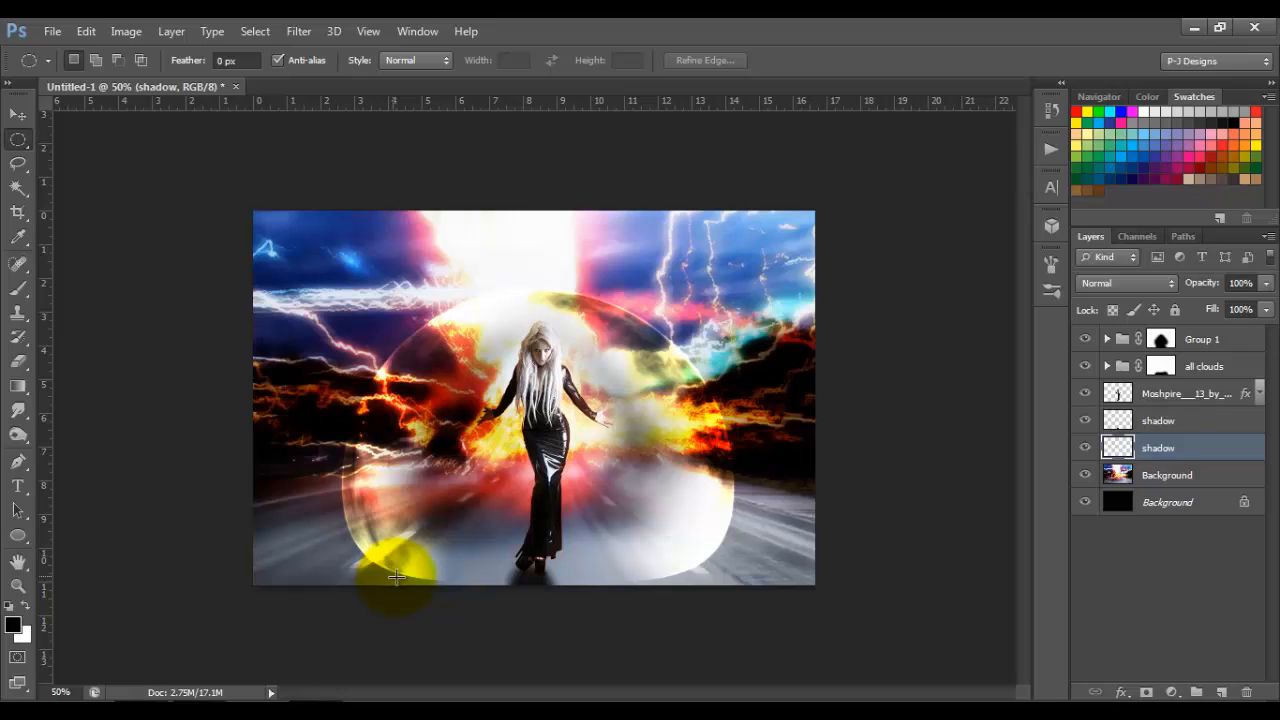
pyautogui.moveTo(396, 577); pyautogui.dragTo(629, 590)
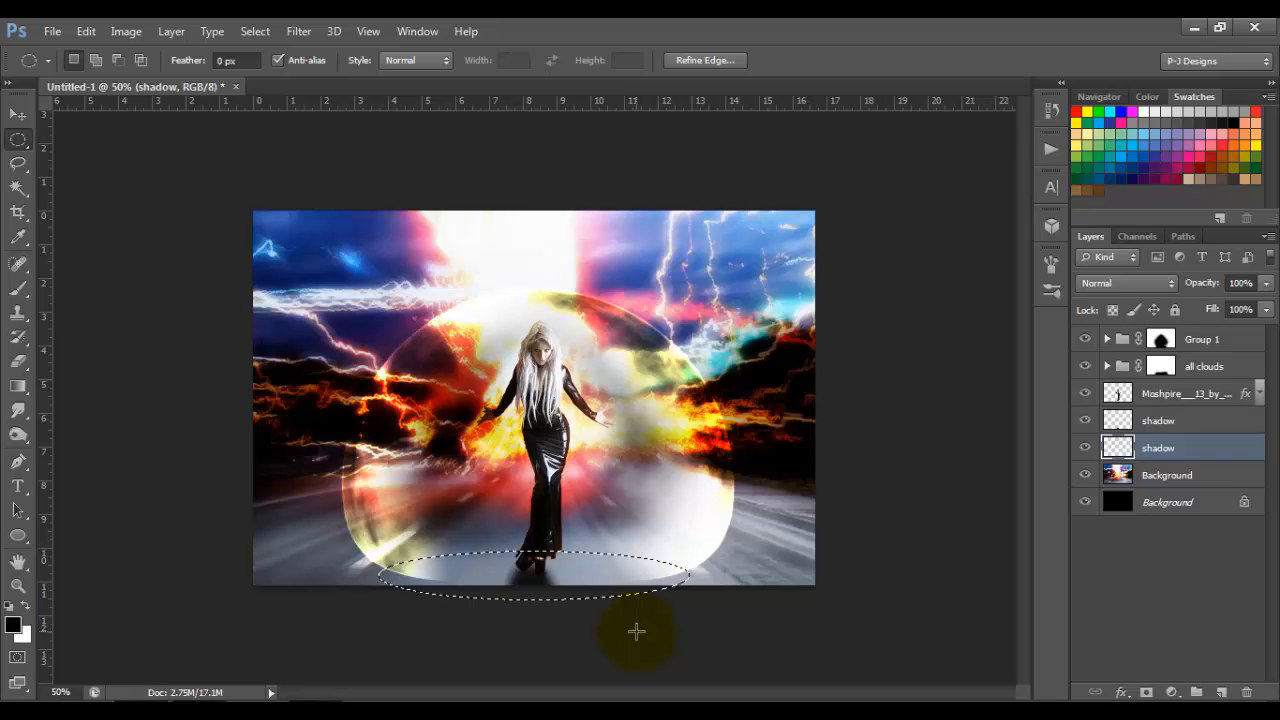
pyautogui.scroll(2, 640, 632)
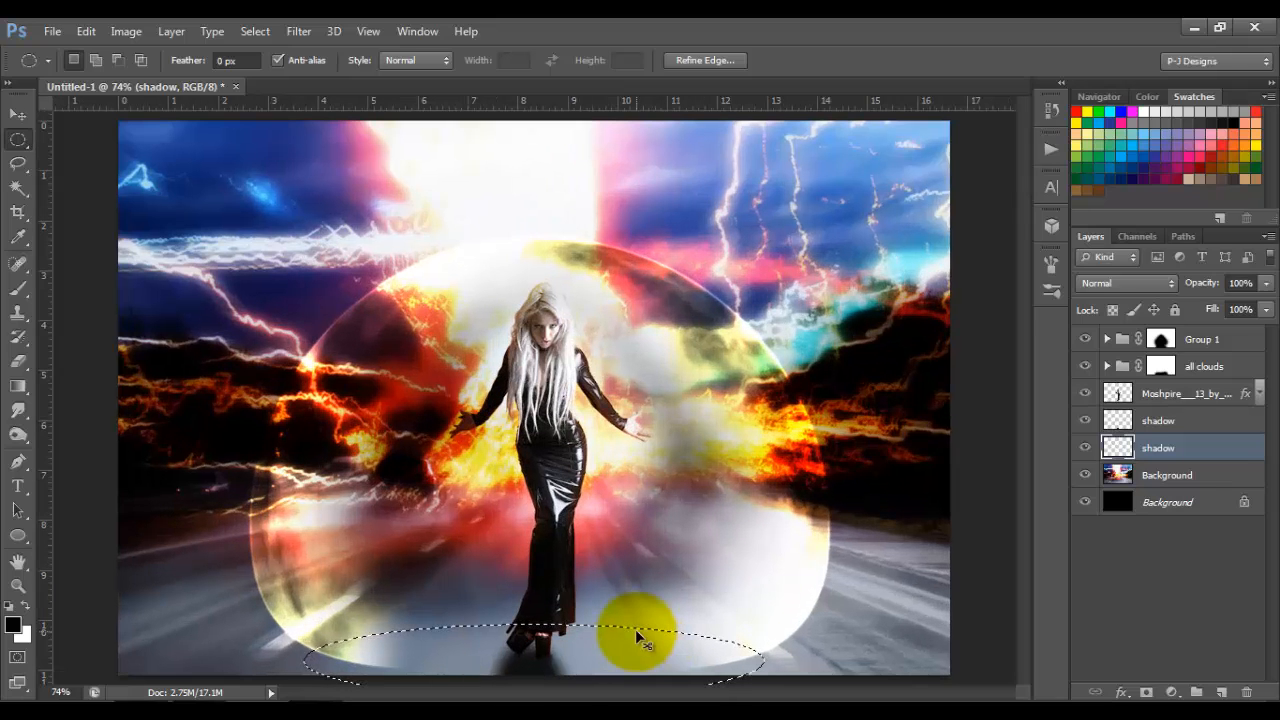
pyautogui.scroll(-1, 636, 632)
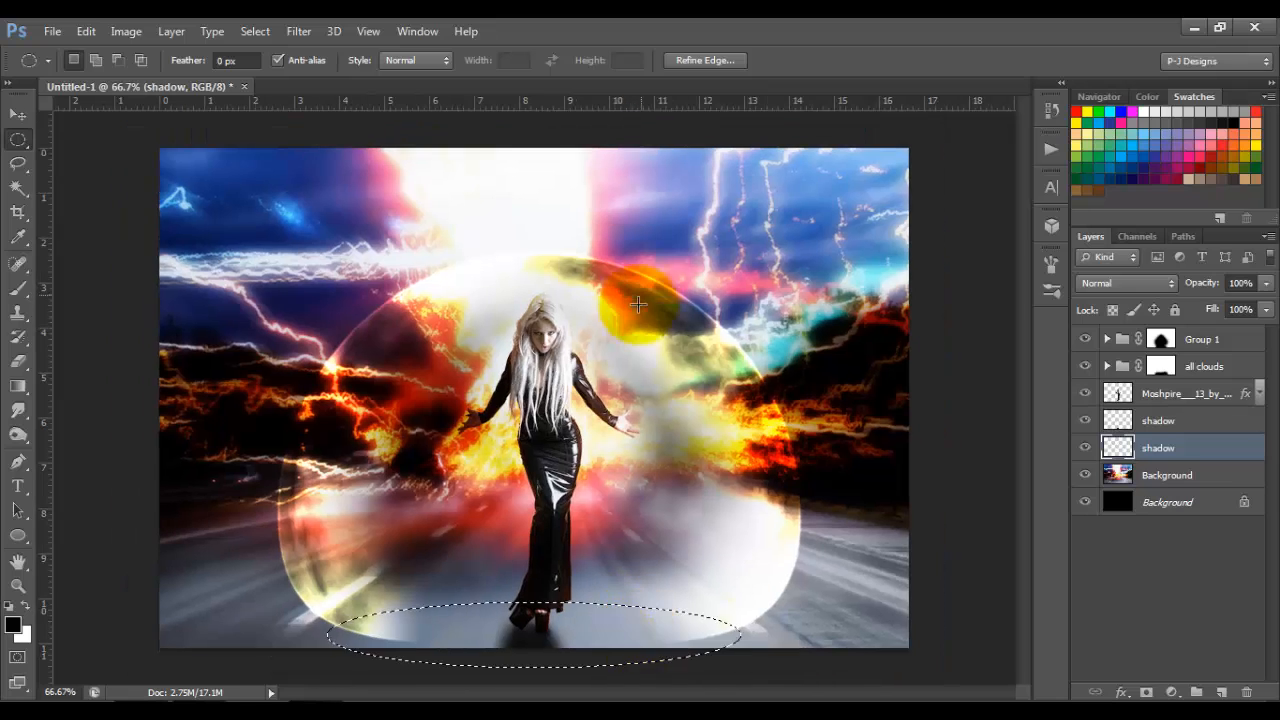
# Step: Narrow the elliptical selection to about 91% width to fit the dome's base, fill it with black and deselect
pyautogui.rightClick(577, 639)
pyautogui.click(659, 478)
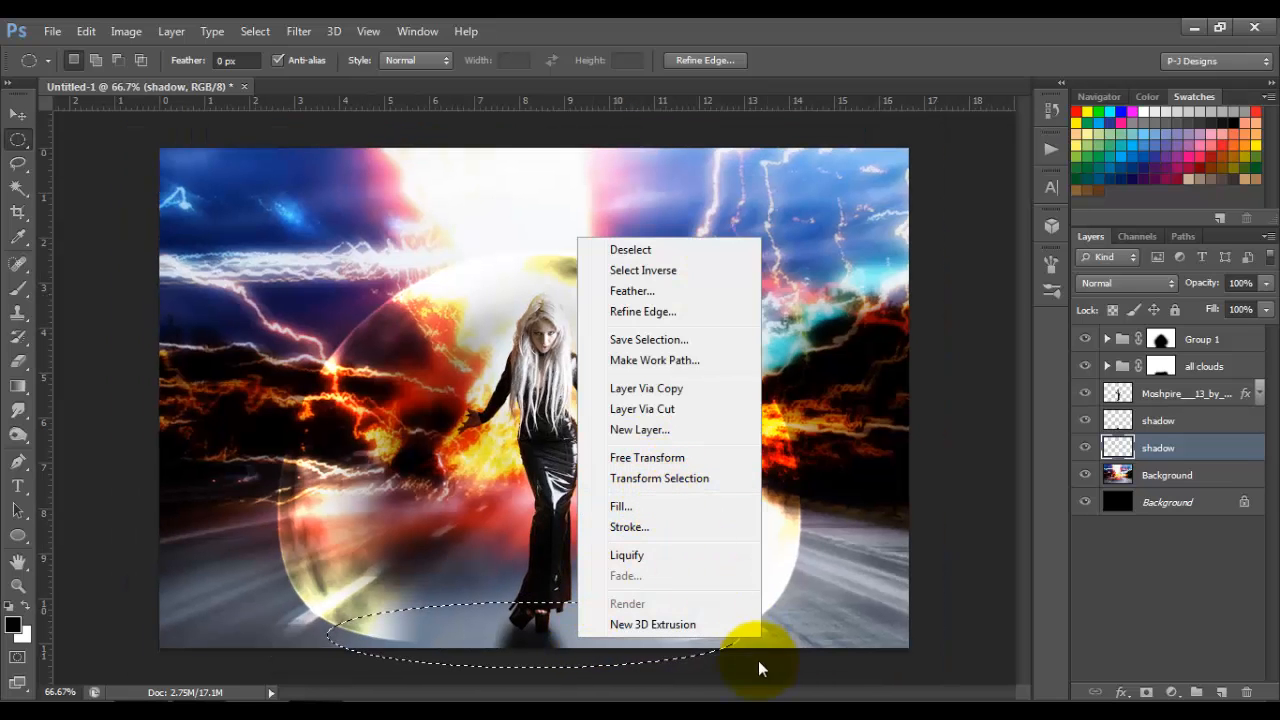
pyautogui.moveTo(740, 636); pyautogui.dragTo(727, 636)
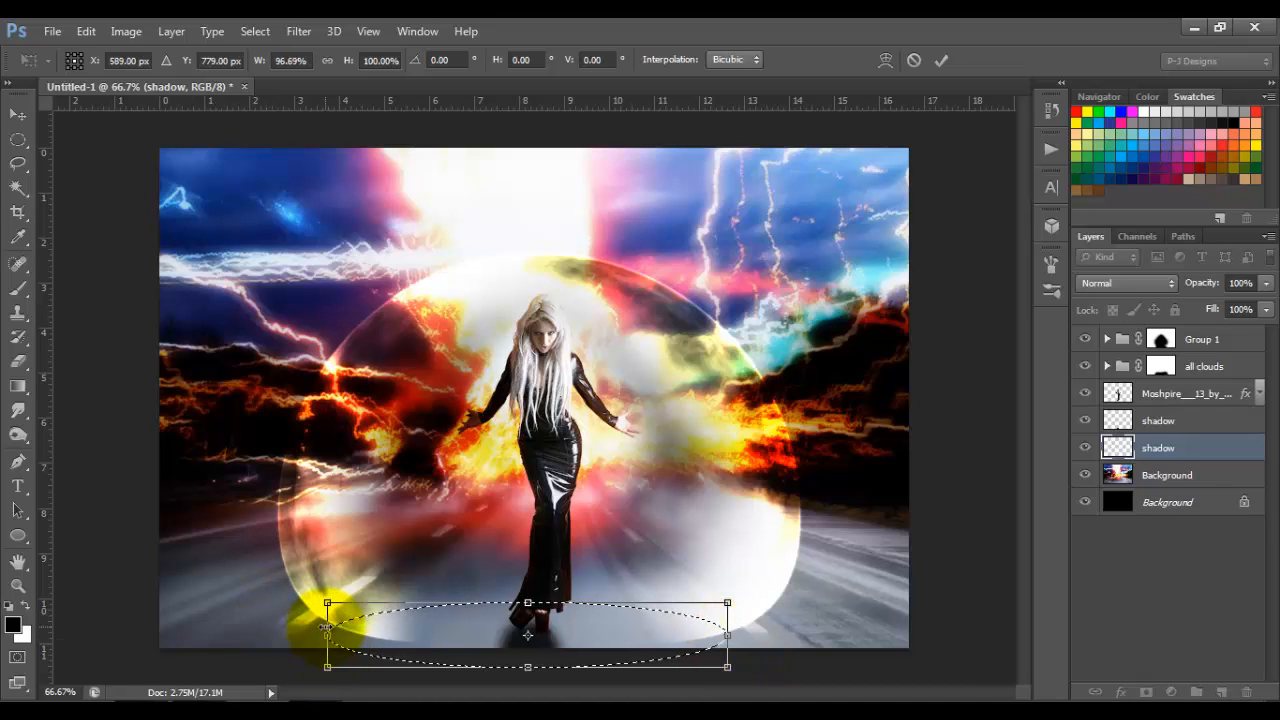
pyautogui.moveTo(327, 635); pyautogui.dragTo(358, 635)
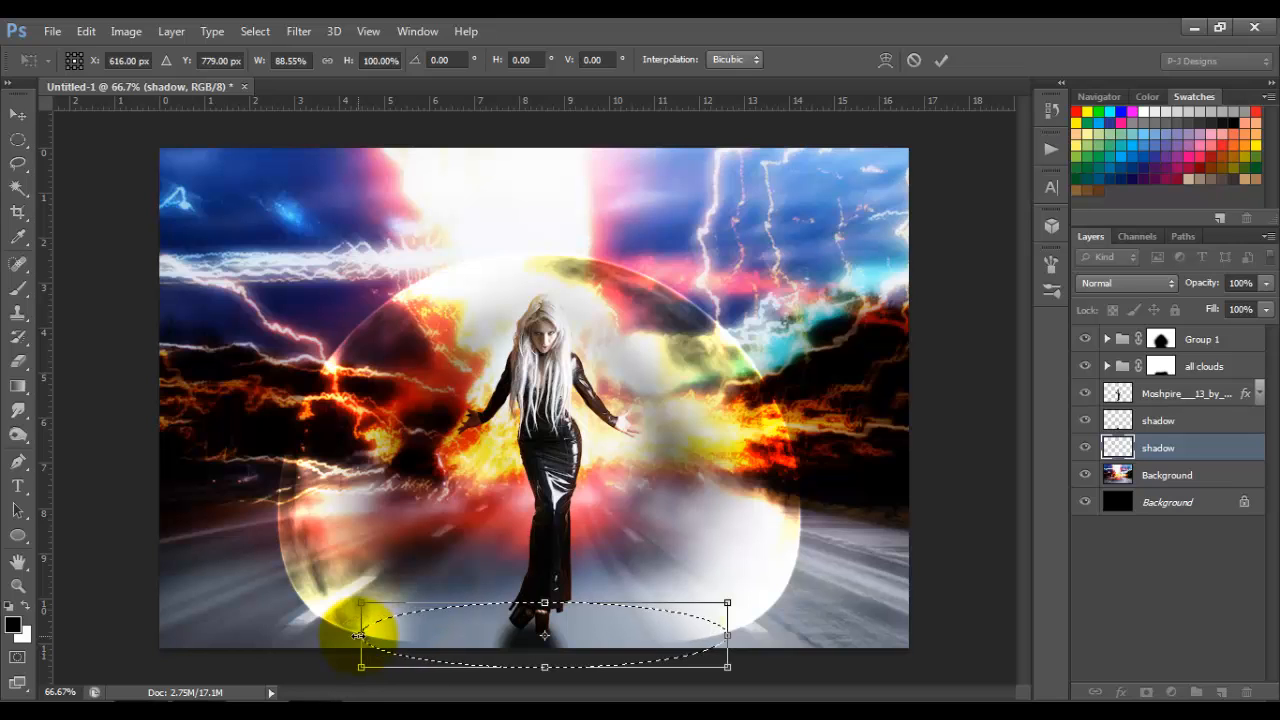
pyautogui.moveTo(363, 635); pyautogui.dragTo(352, 635)
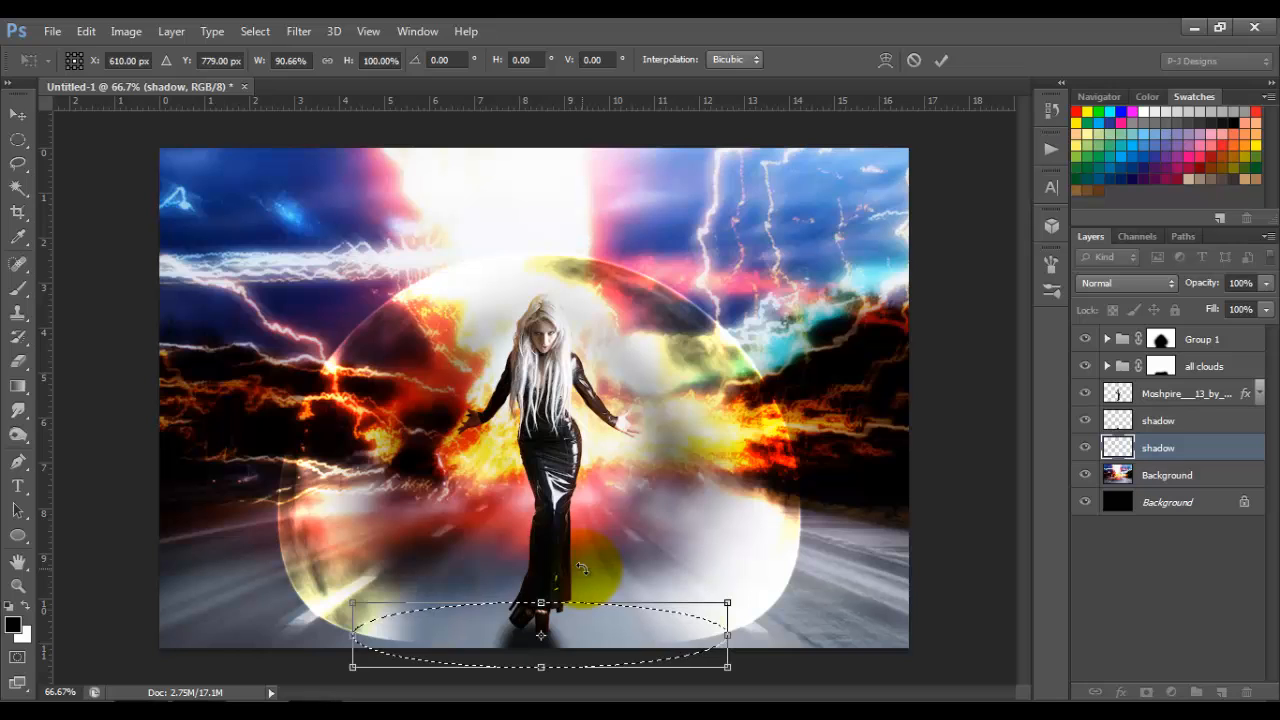
pyautogui.click(941, 60)
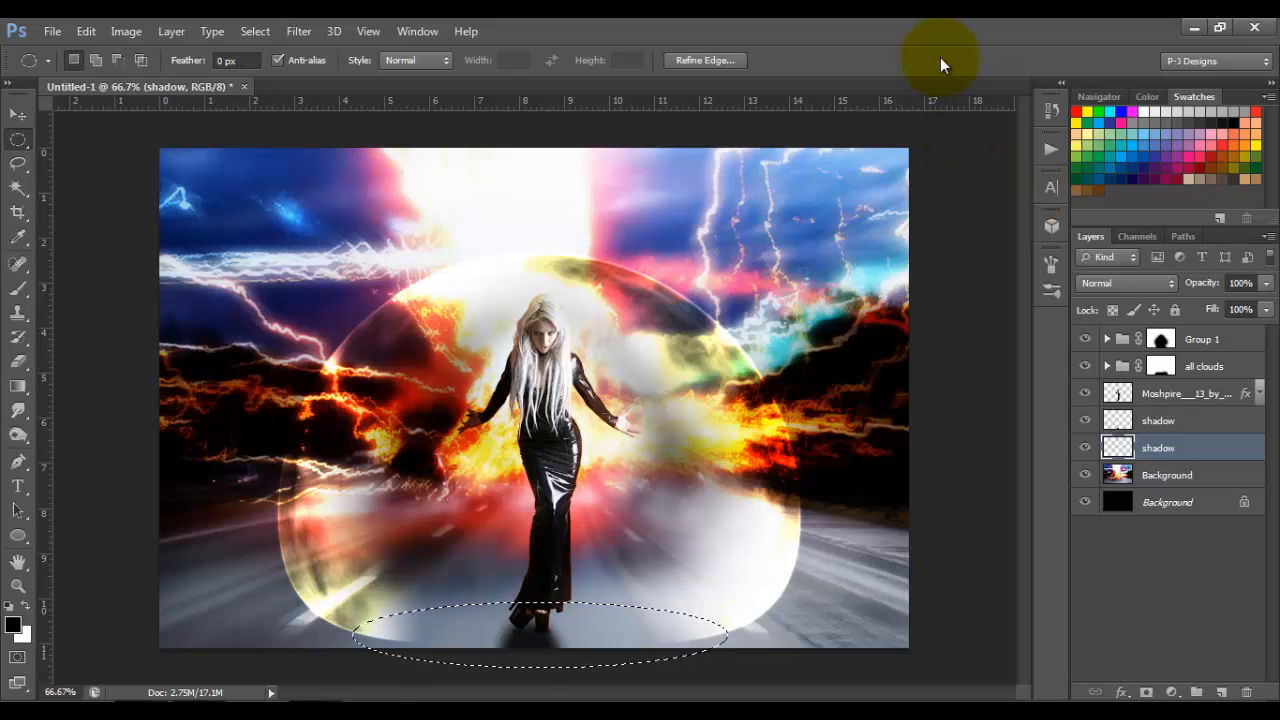
pyautogui.hotkey('alt', 'BackSpace')
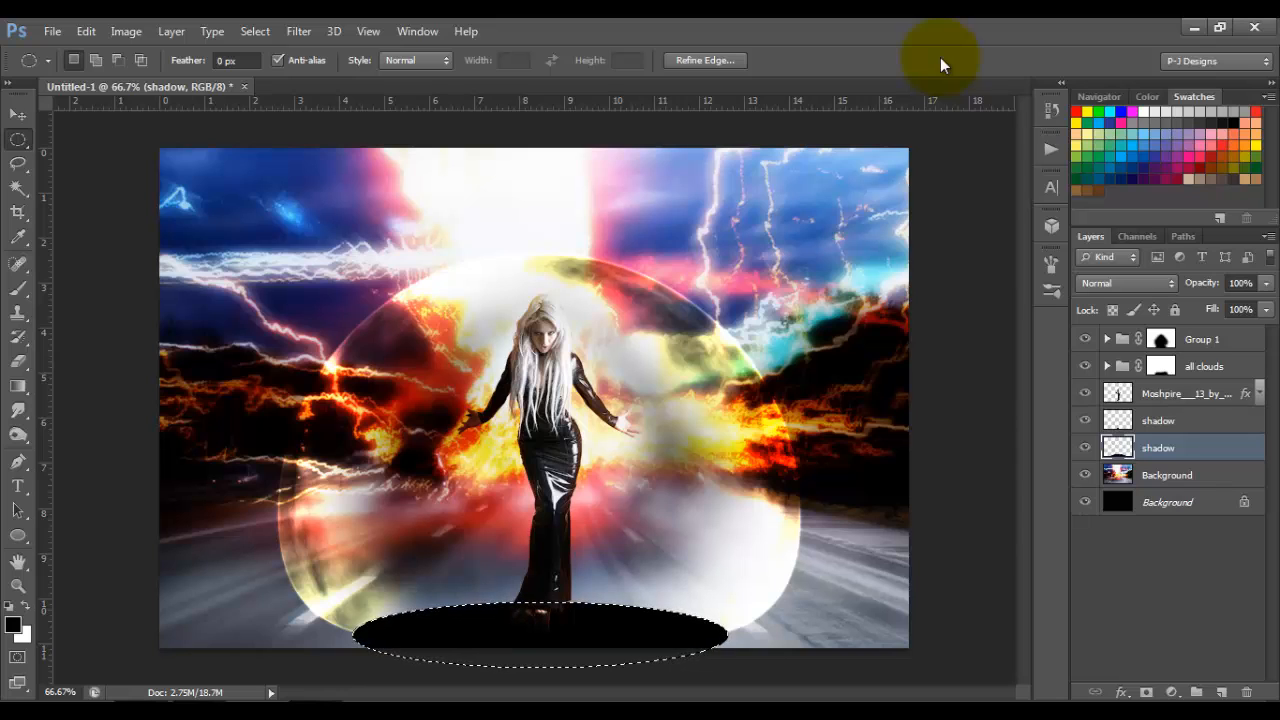
pyautogui.hotkey('ctrl', 'd')
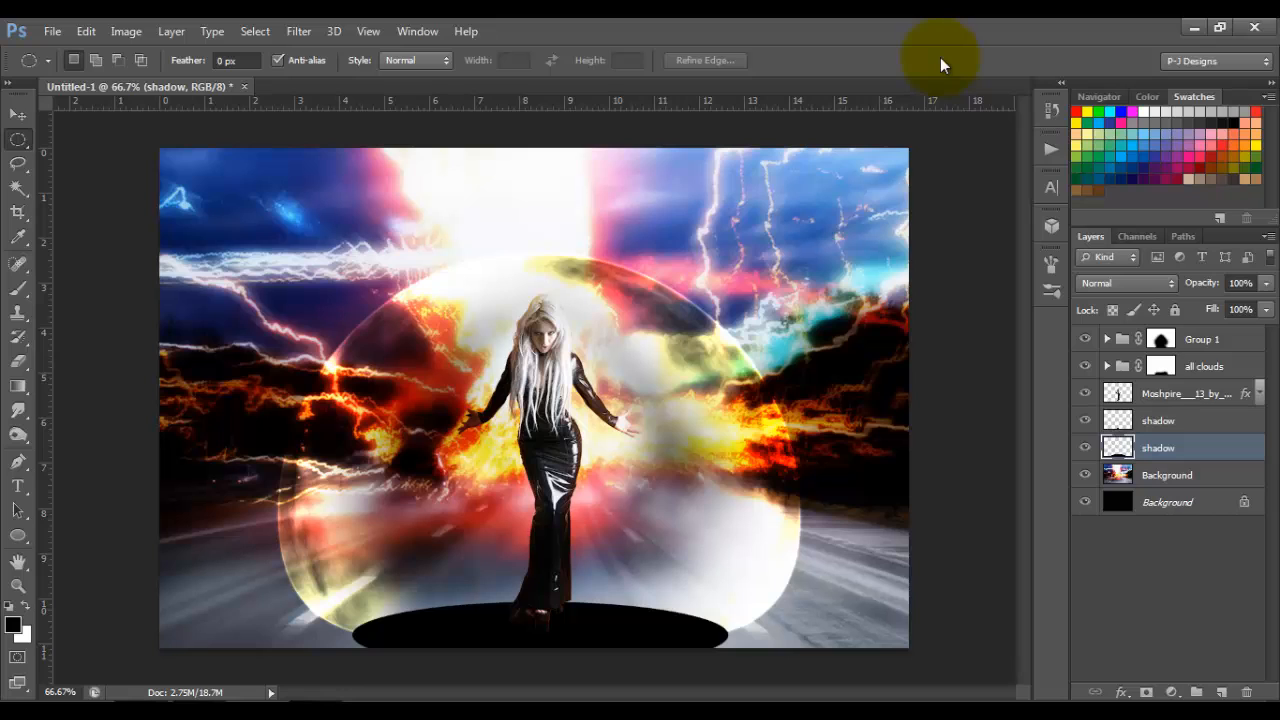
# Step: Mask the new shadow layer with a black-to-white gradient running across the ellipse to its right edge, and lower the layer opacity to 47%
pyautogui.click(1146, 693)
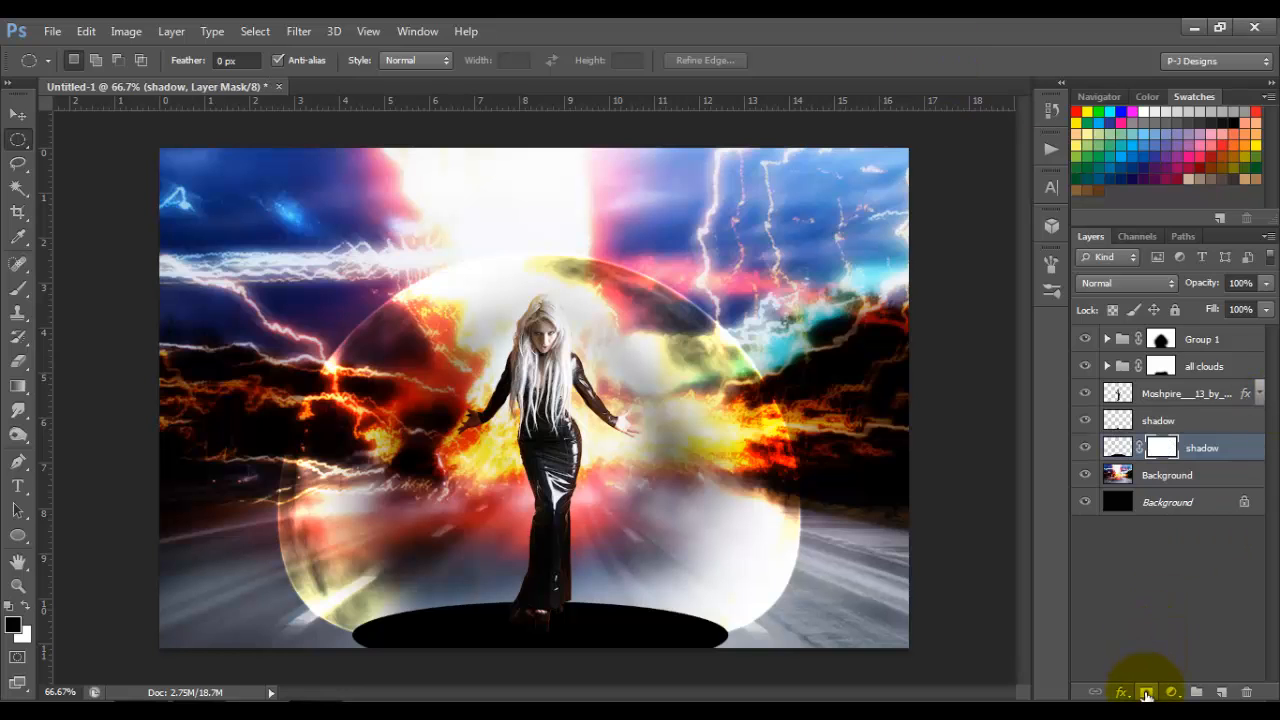
pyautogui.click(19, 386)
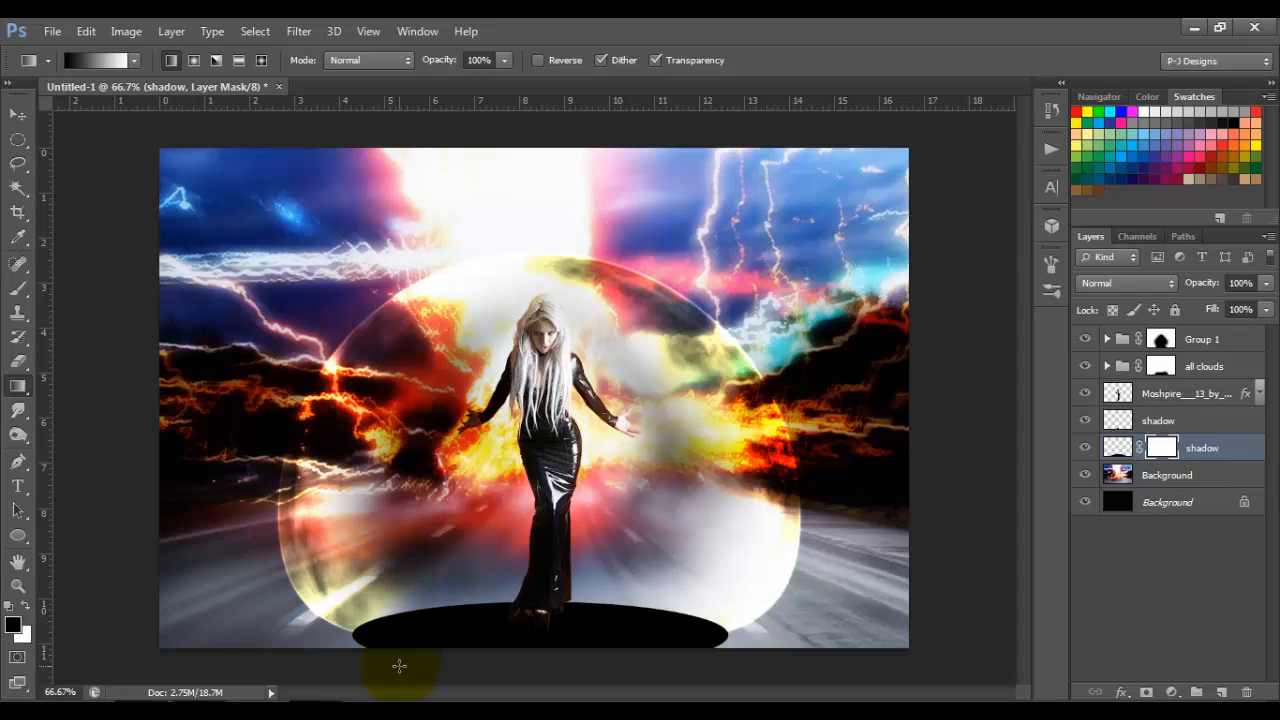
pyautogui.moveTo(397, 666); pyautogui.dragTo(728, 634)
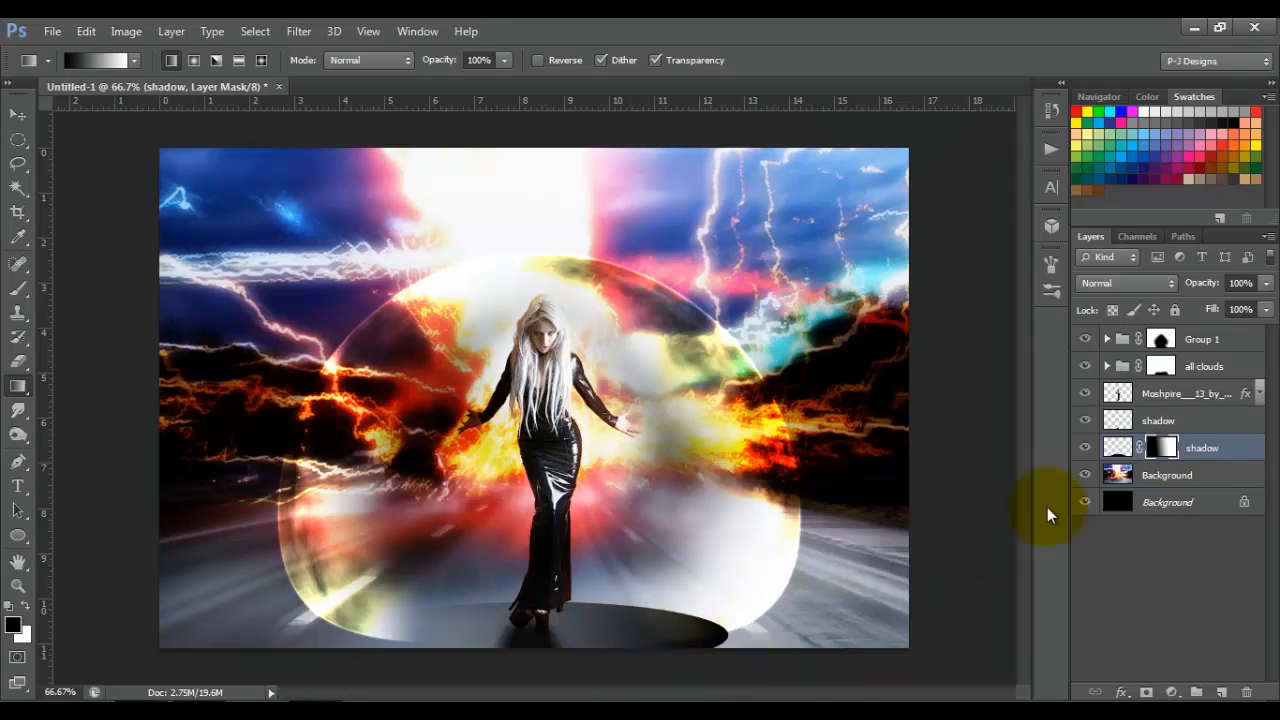
pyautogui.click(1267, 284)
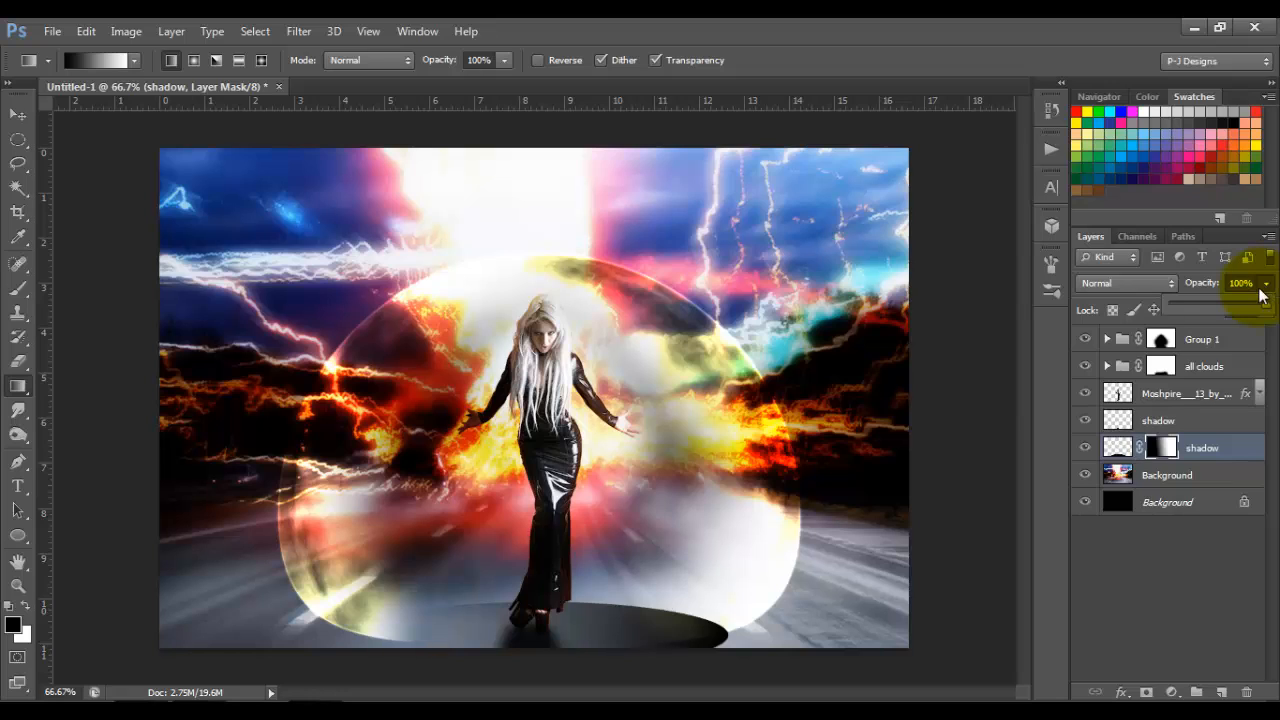
pyautogui.moveTo(1226, 305); pyautogui.dragTo(1219, 305)
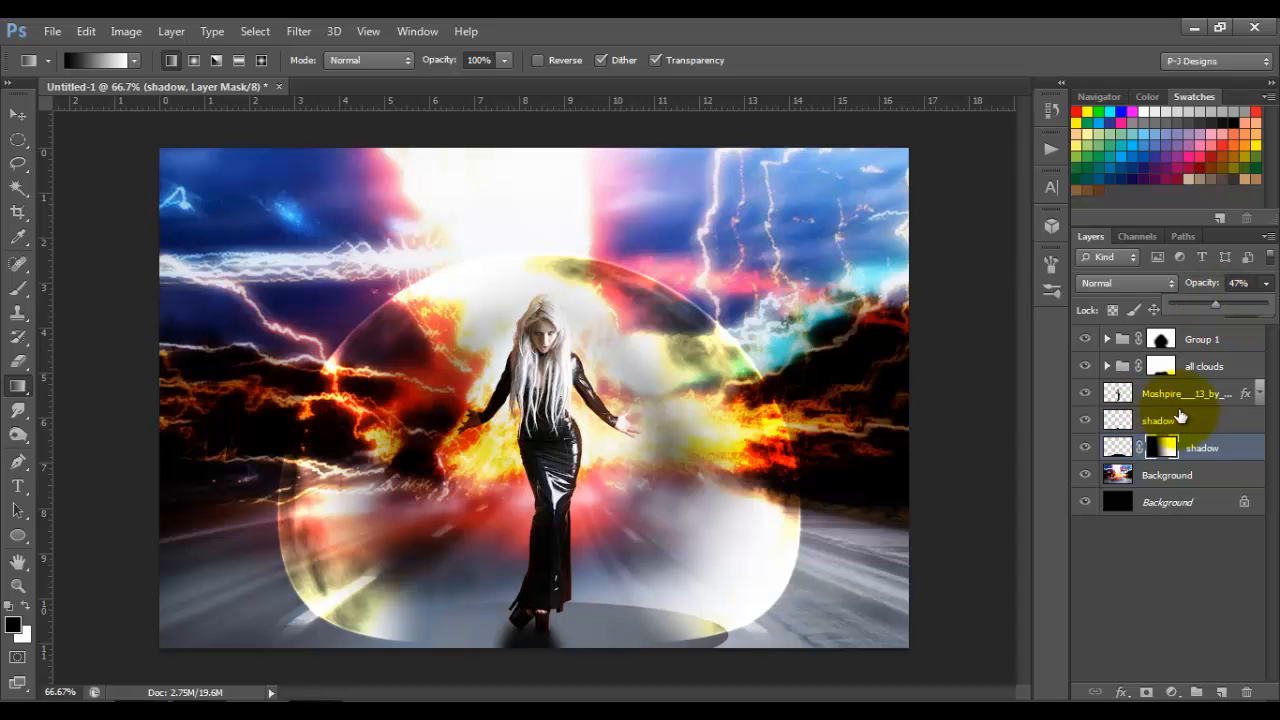
# Step: Apply a Perspective transform to the masked shadow that makes its left side taller, and nudge it slightly down
pyautogui.click(1122, 449)
pyautogui.click(1122, 449)
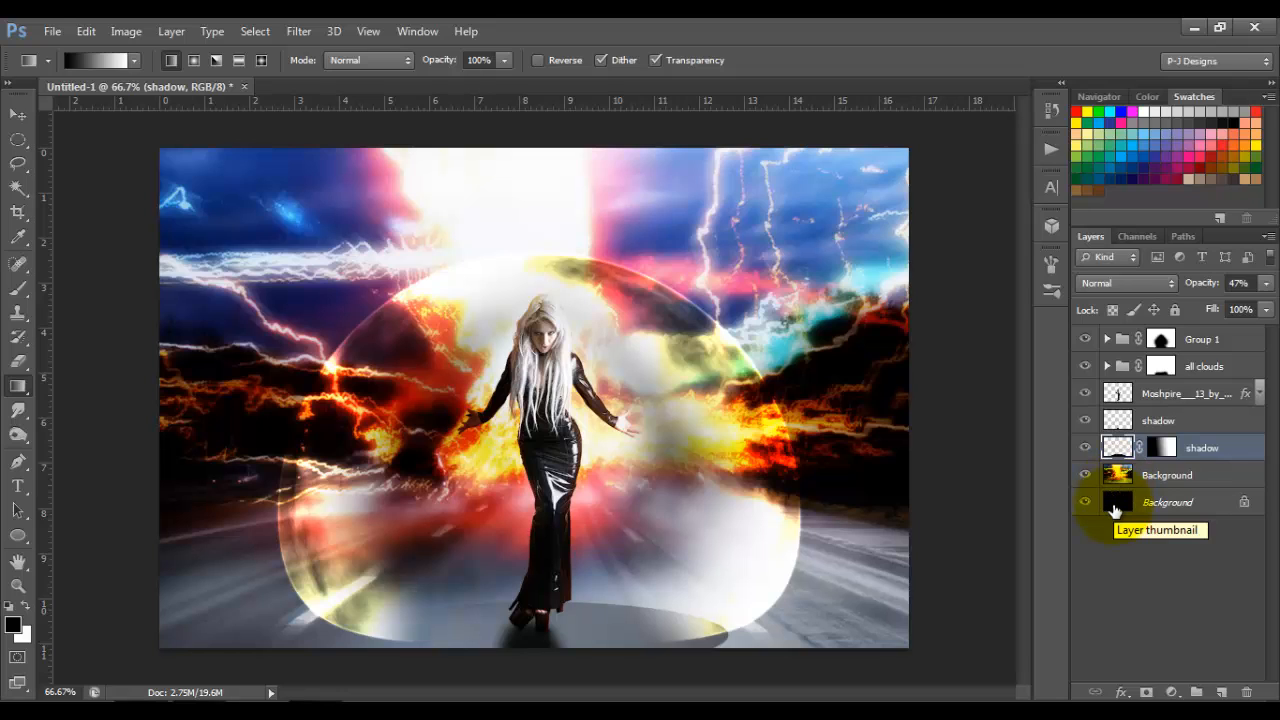
pyautogui.moveTo(1114, 510); pyautogui.dragTo(1118, 517)
pyautogui.hotkey('ctrl', 't')
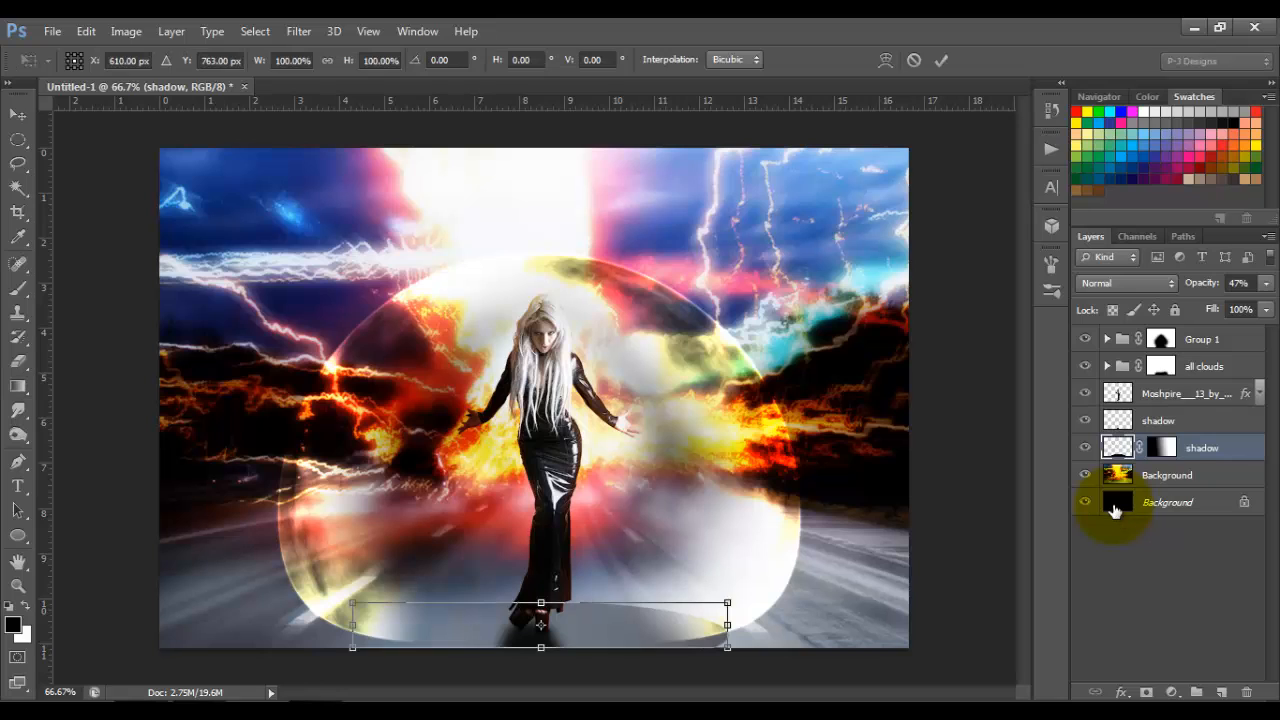
pyautogui.rightClick(398, 632)
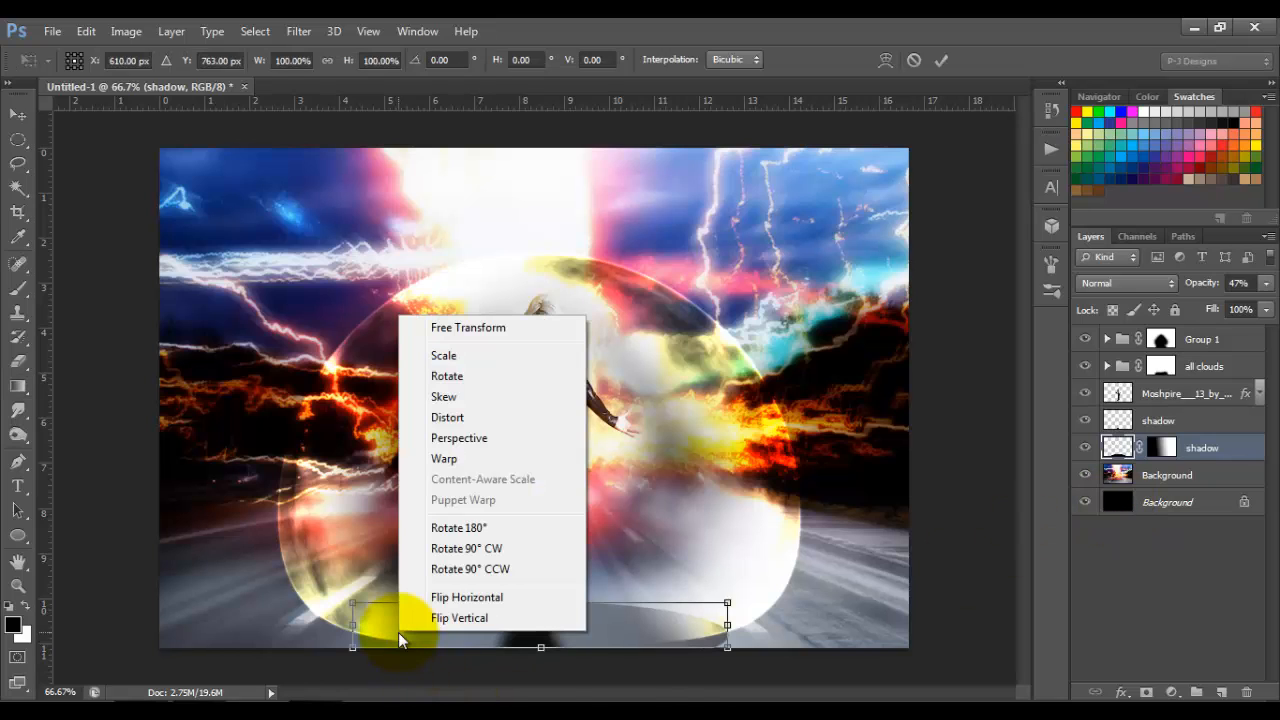
pyautogui.click(490, 443)
pyautogui.hotkey('ctrl', '-')
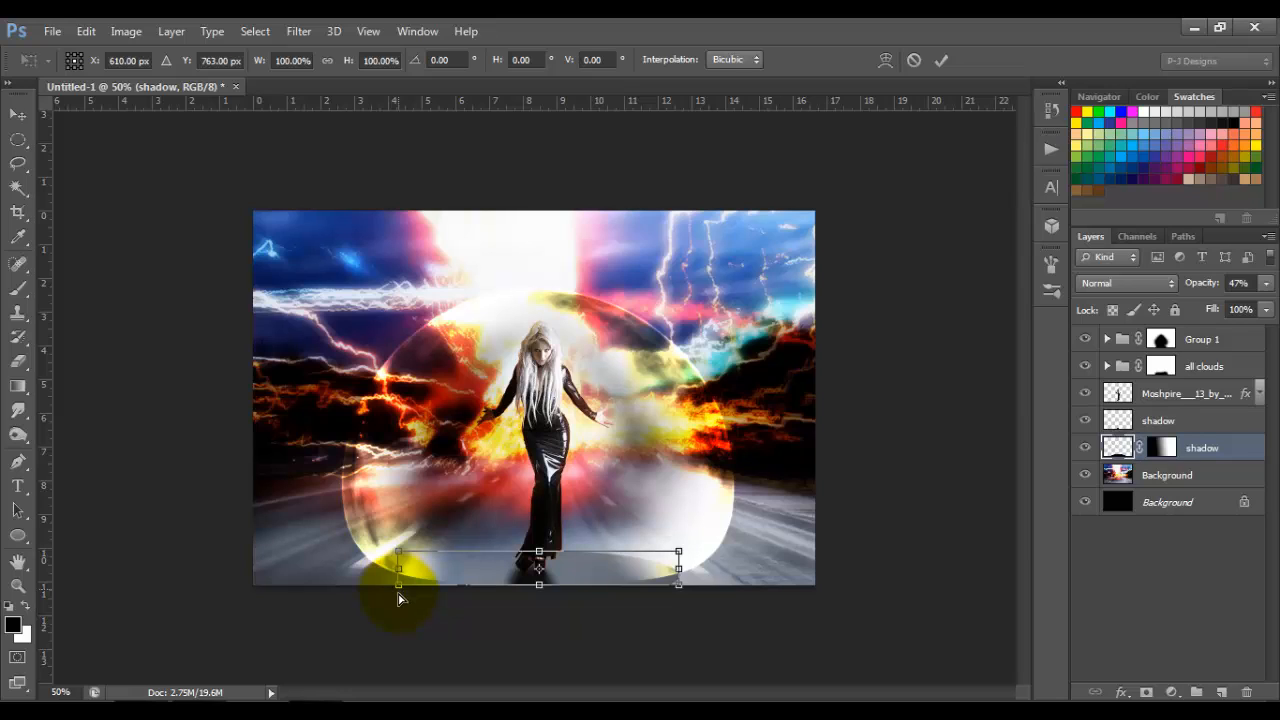
pyautogui.moveTo(398, 595); pyautogui.dragTo(399, 606)
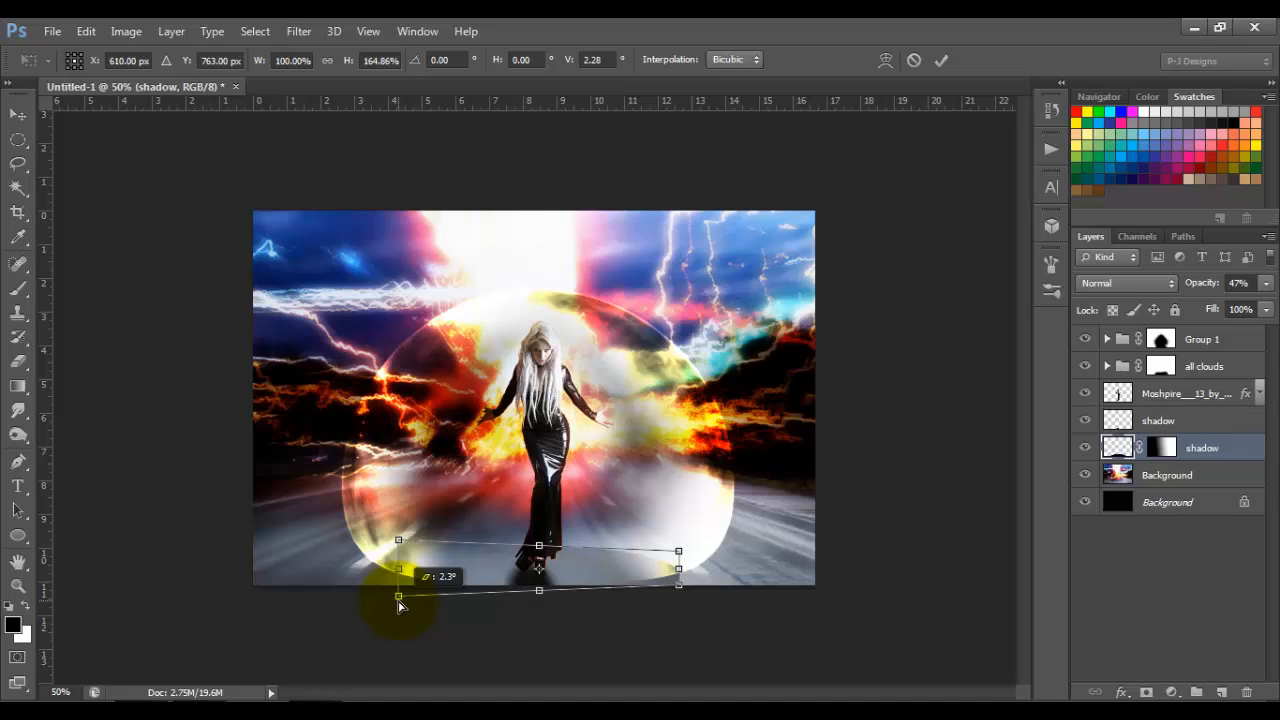
pyautogui.press('Down')
pyautogui.press('Down')
pyautogui.press('Down')
pyautogui.press('Down')
pyautogui.press('Down')
pyautogui.press('Down')
pyautogui.click(941, 60)
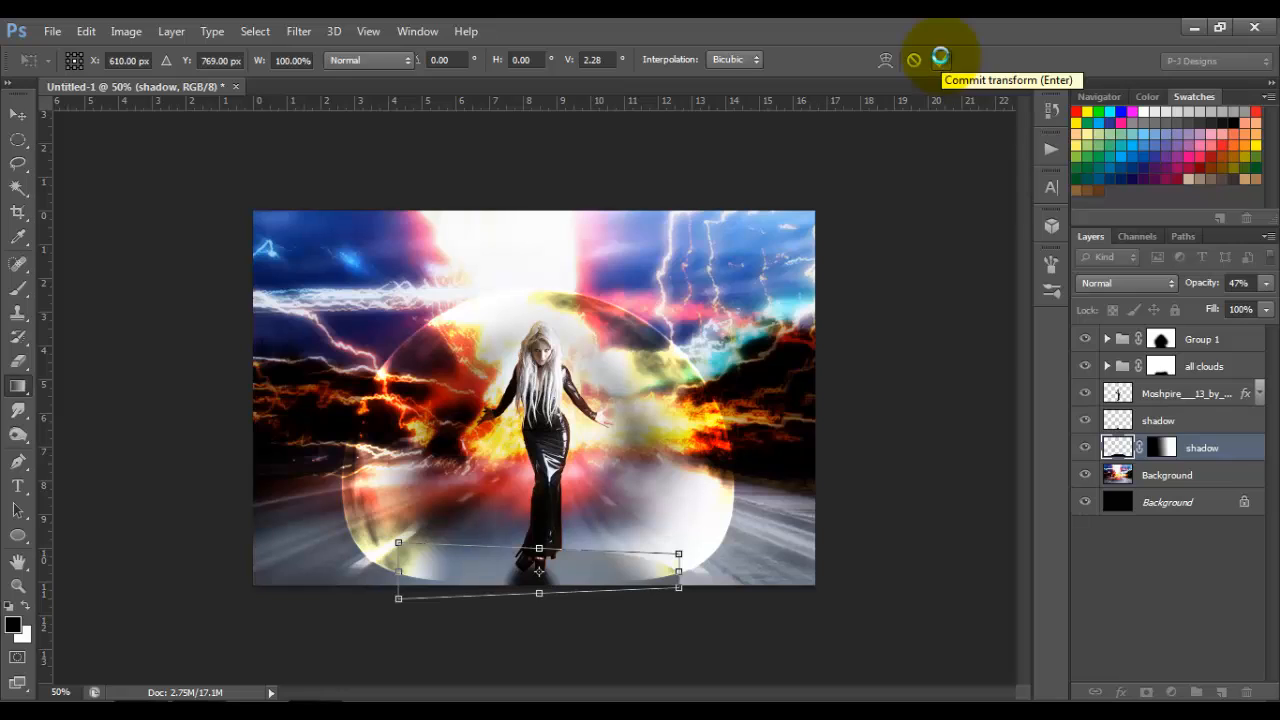
pyautogui.click(941, 60)
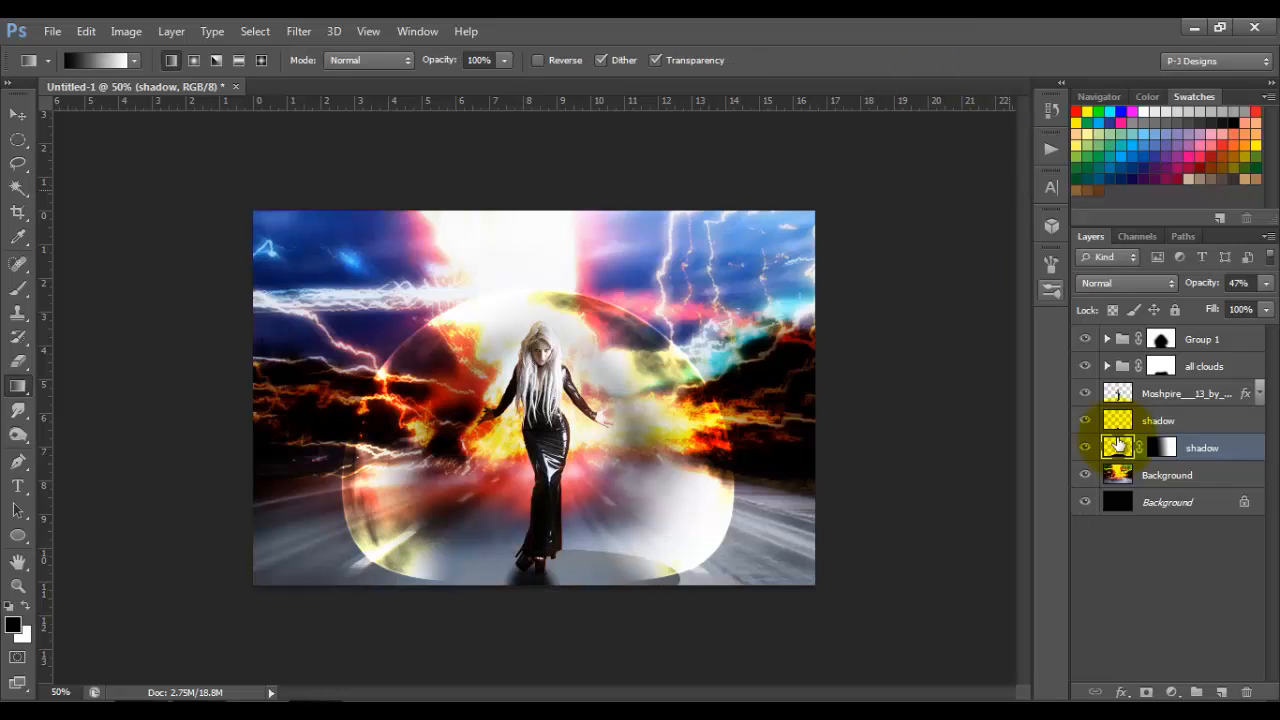
# Step: Add a new layer above the masked shadow layer and name it "ripple"
pyautogui.click(1221, 692)
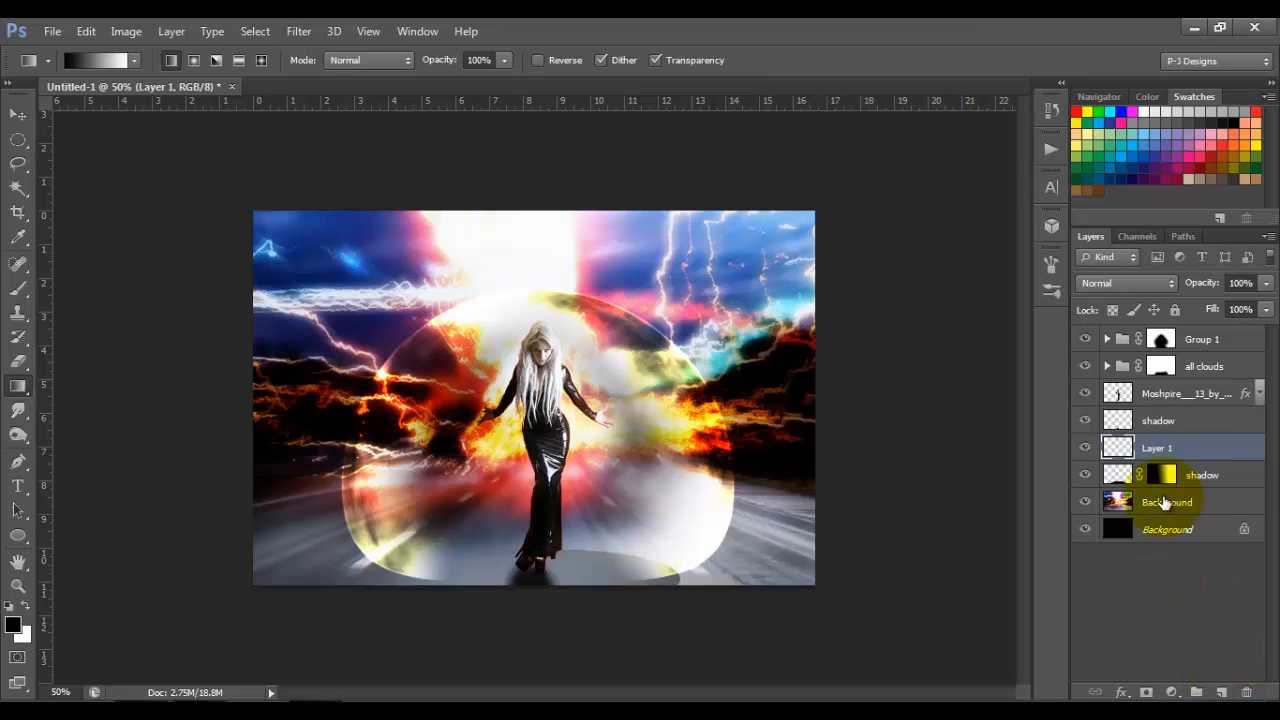
pyautogui.doubleClick(1160, 449)
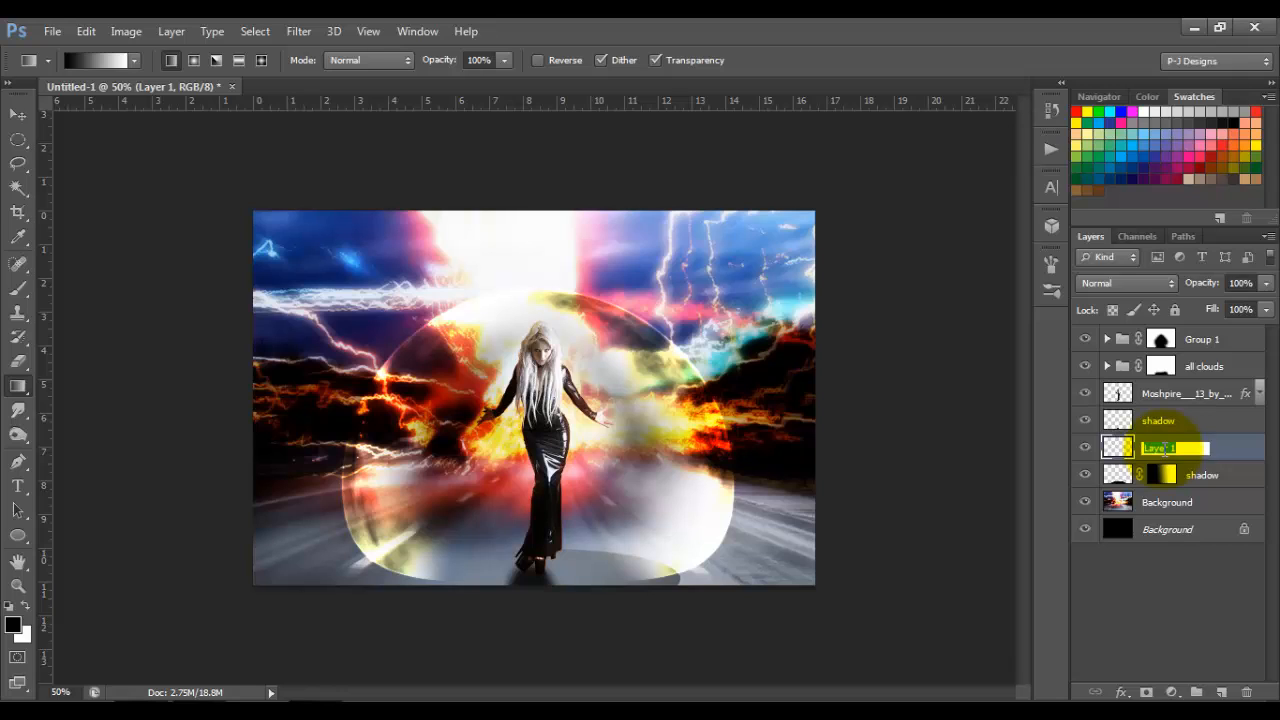
pyautogui.write('ripple')
pyautogui.press('Return')
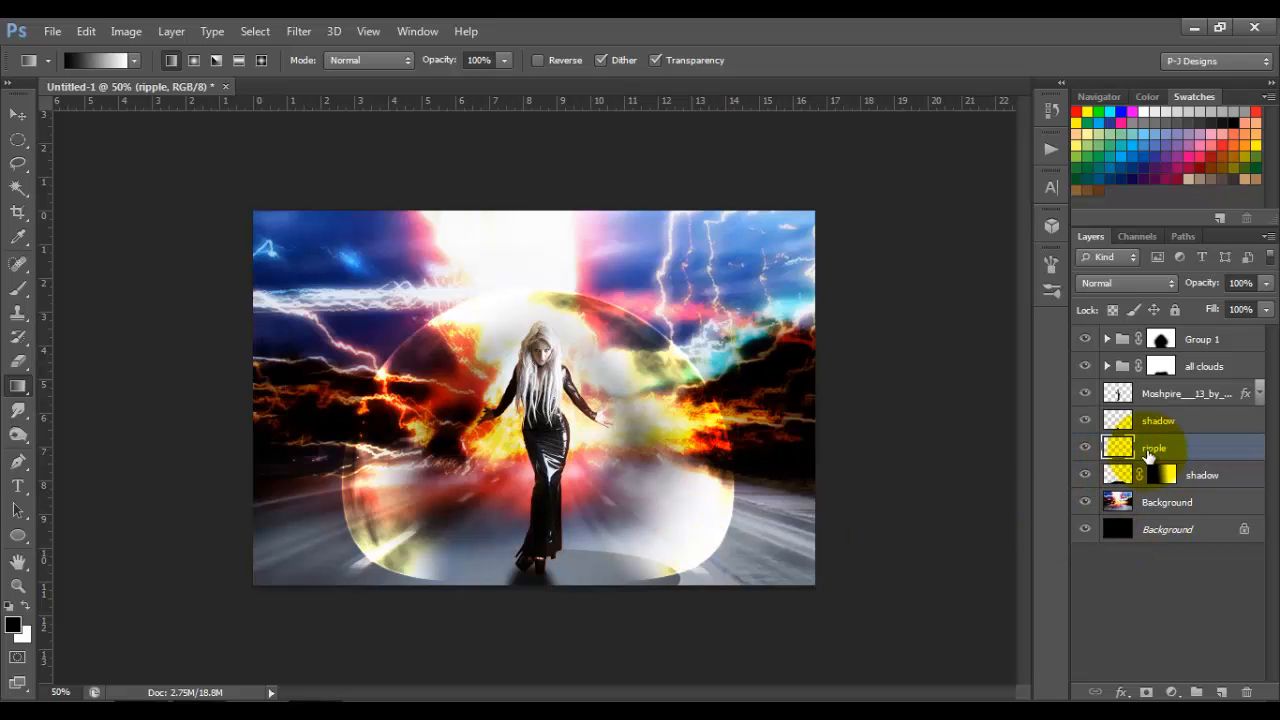
# Step: Render a Clouds filter on the ripple layer
pyautogui.click(302, 31)
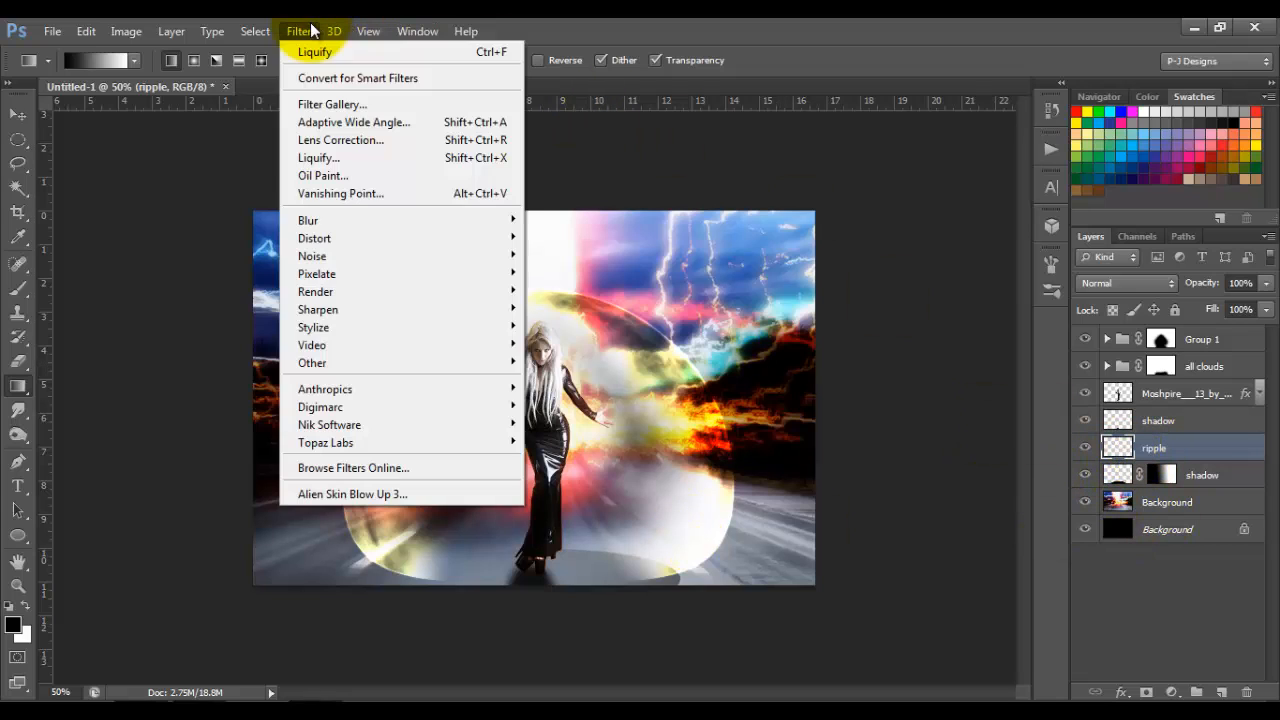
pyautogui.moveTo(362, 293)
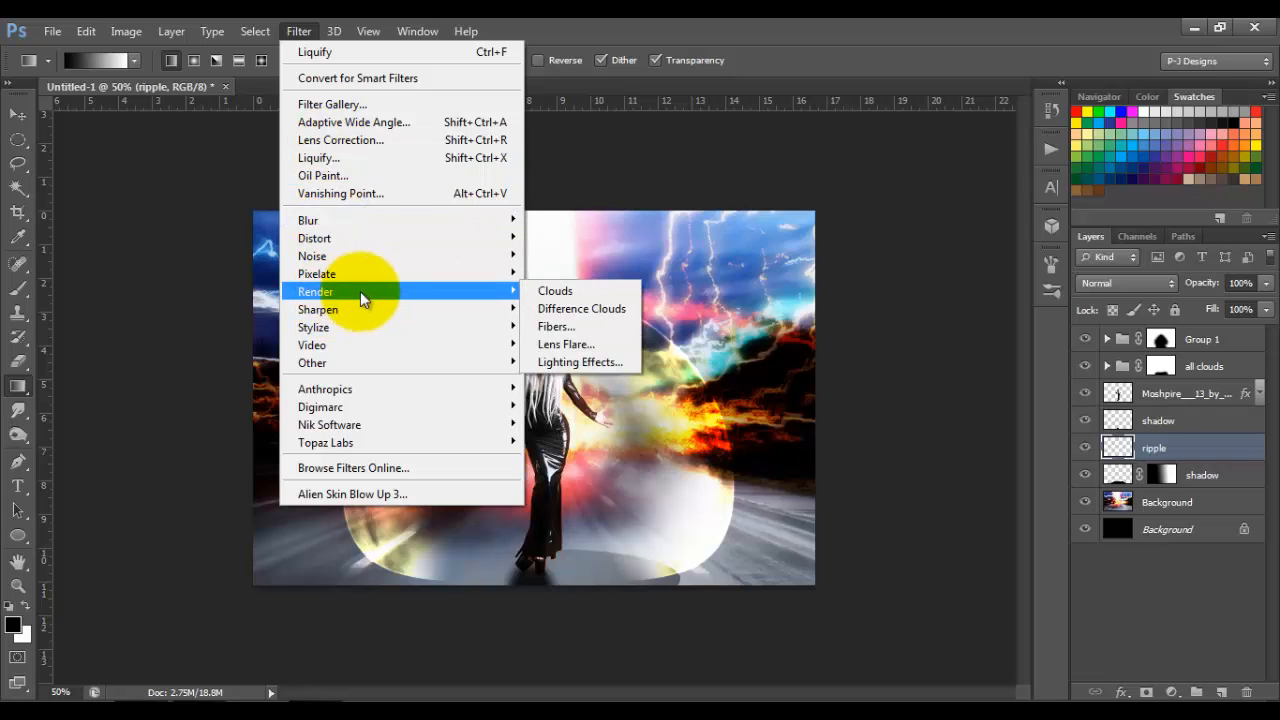
pyautogui.click(546, 292)
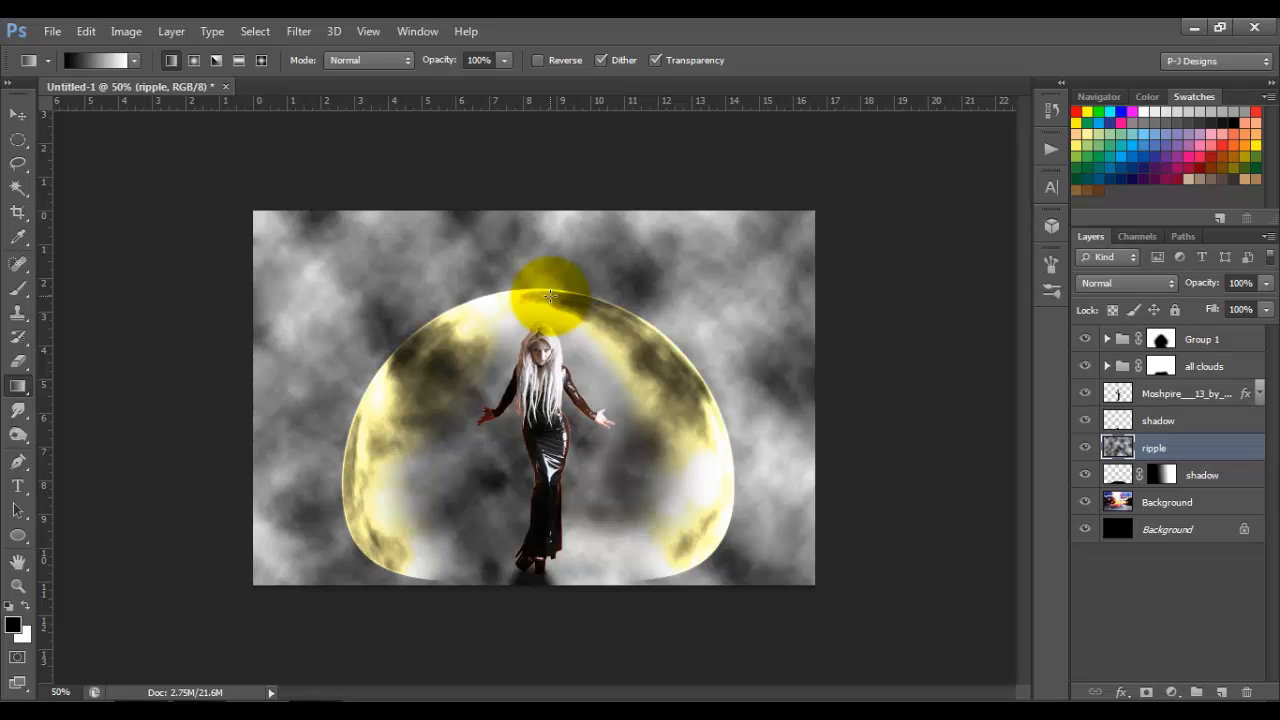
# Step: Re-render the clouds on the ripple layer twice and distort them with a Pond Ripples ZigZag filter, amount 100 and ridges 5
pyautogui.hotkey('ctrl', 'f')
pyautogui.hotkey('ctrl', 'f')
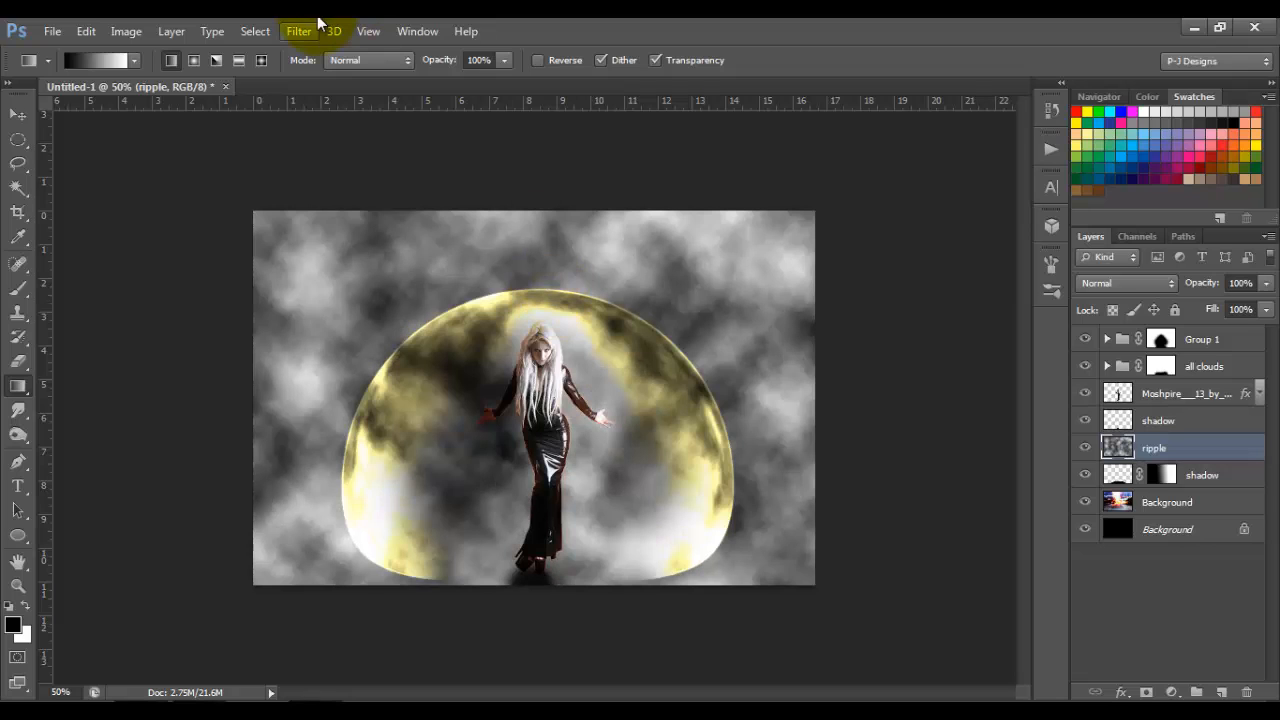
pyautogui.click(303, 33)
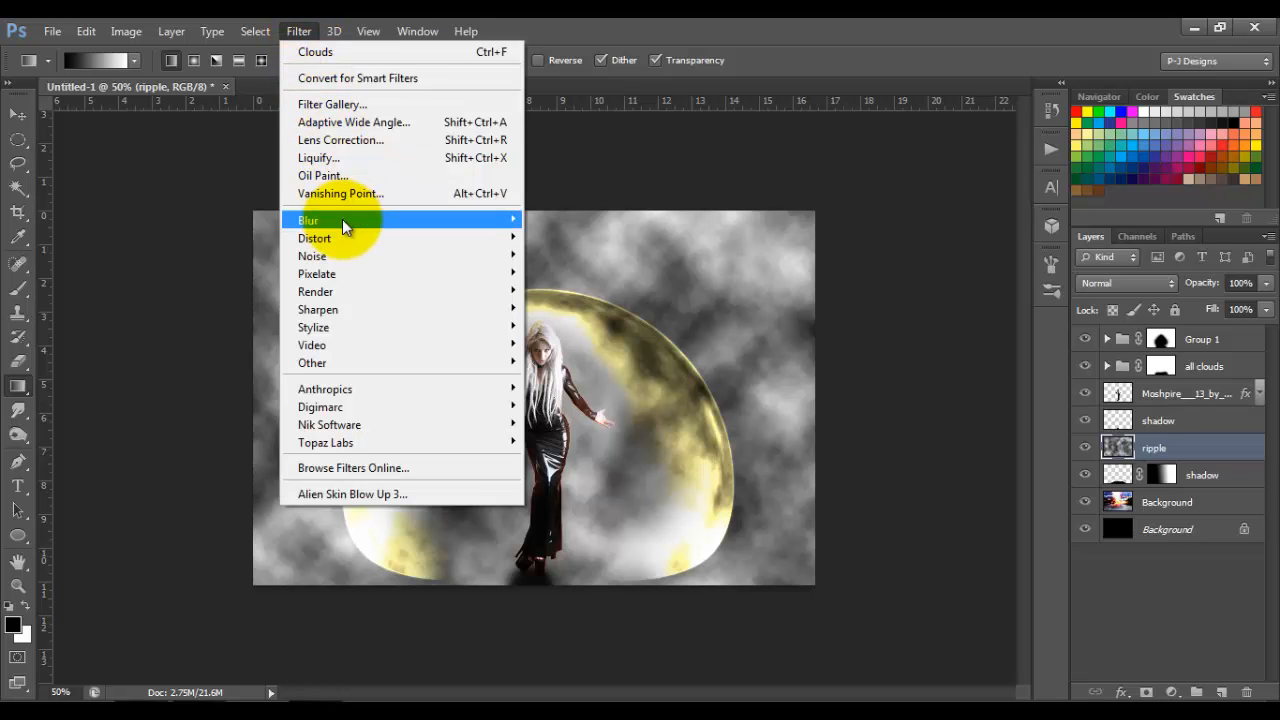
pyautogui.moveTo(346, 235)
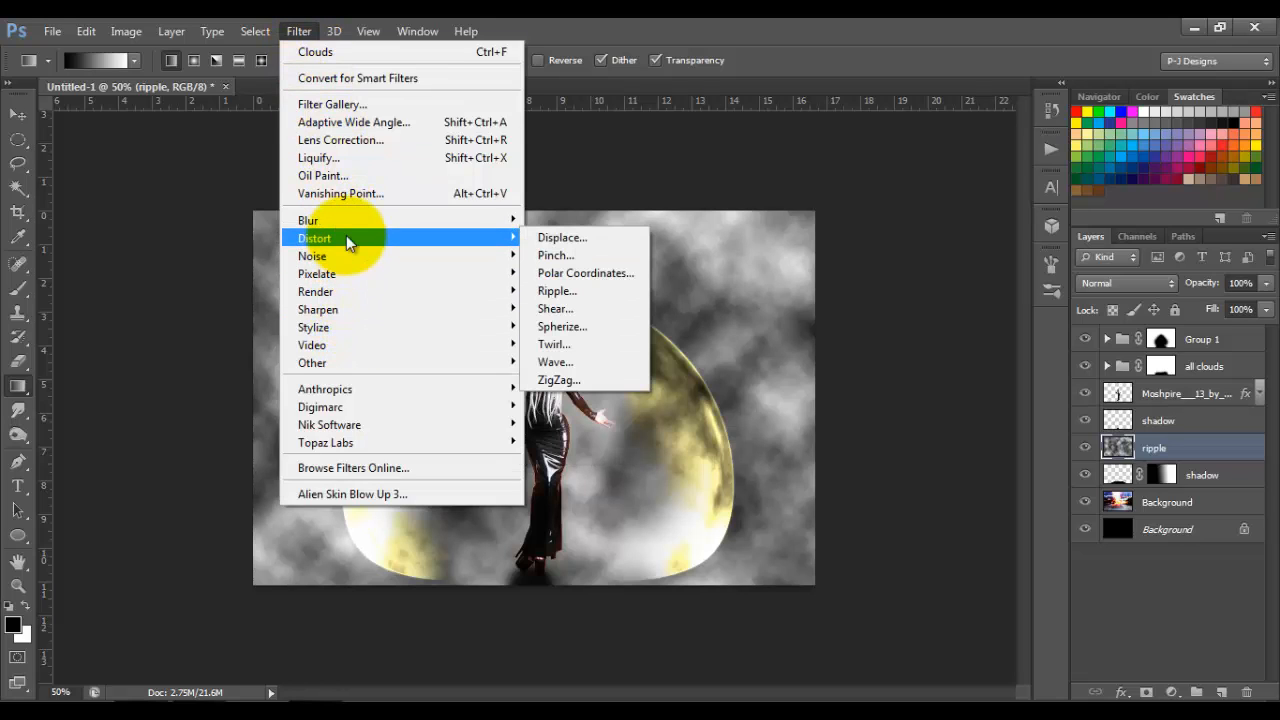
pyautogui.click(556, 380)
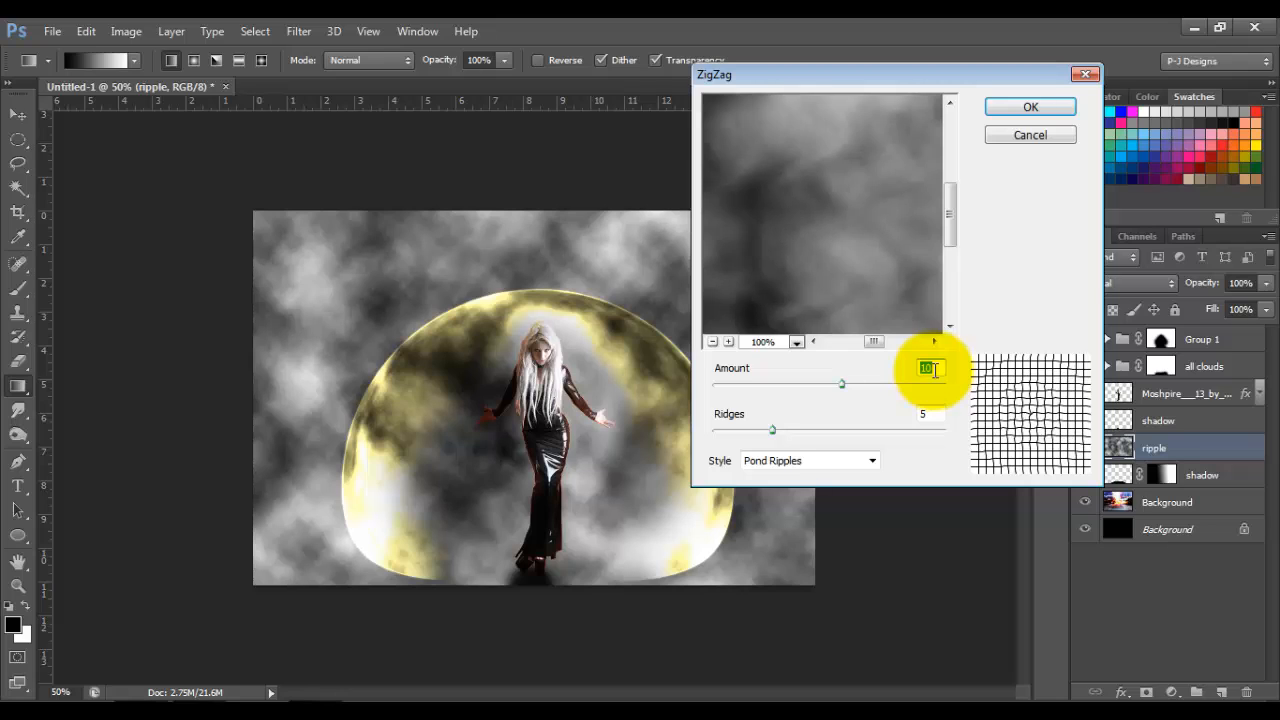
pyautogui.write('100')
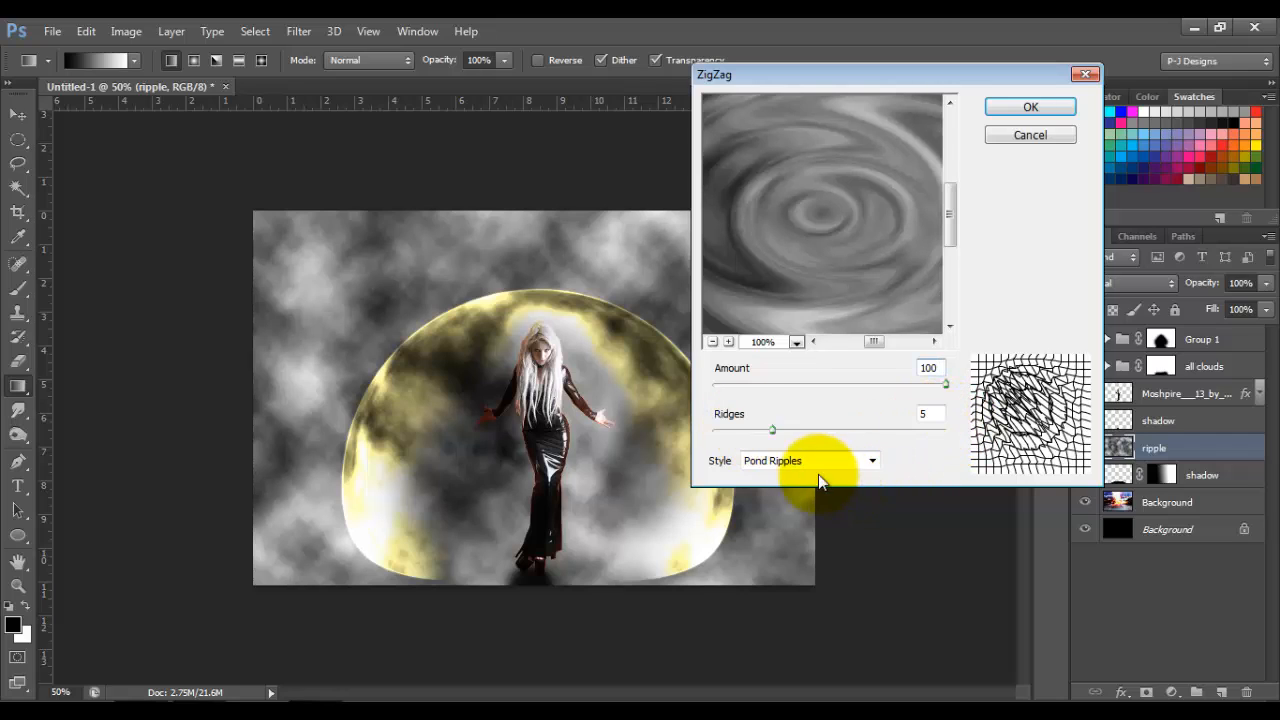
pyautogui.click(1013, 104)
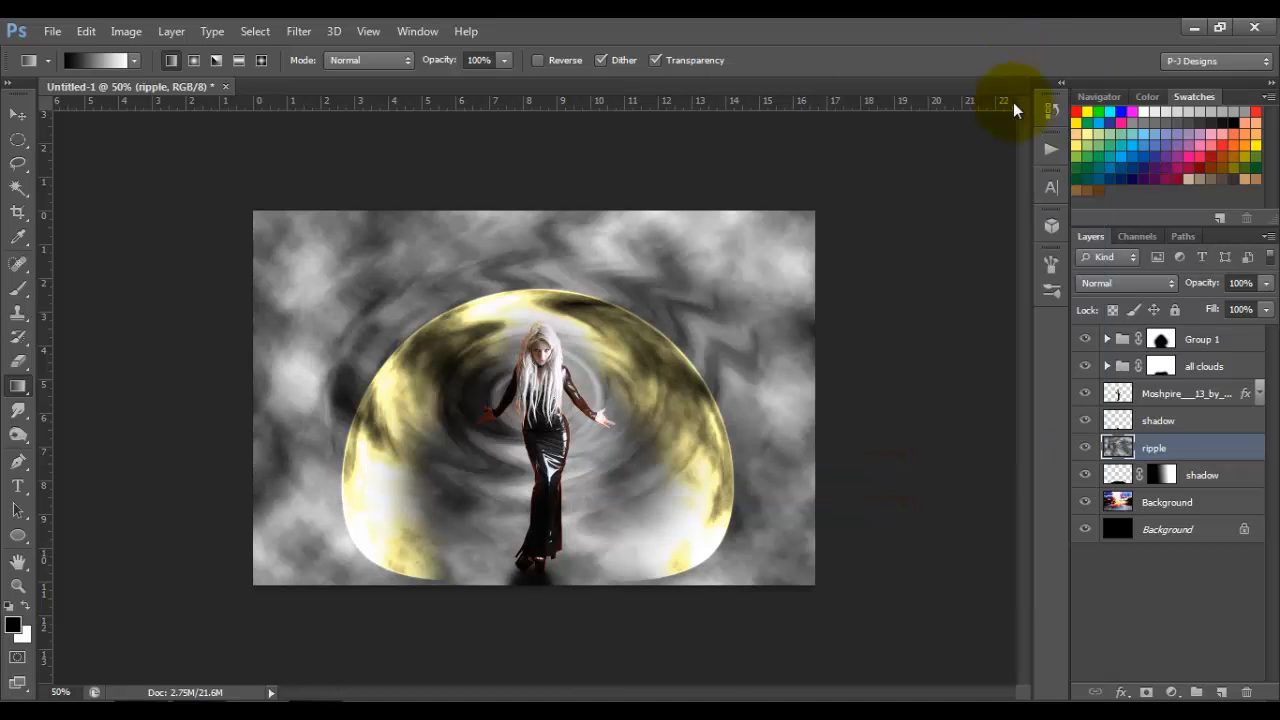
# Step: Squash the ripple layer to 25.37% height and move it down so the rings centre around the woman's feet
pyautogui.hotkey('ctrl', 't')
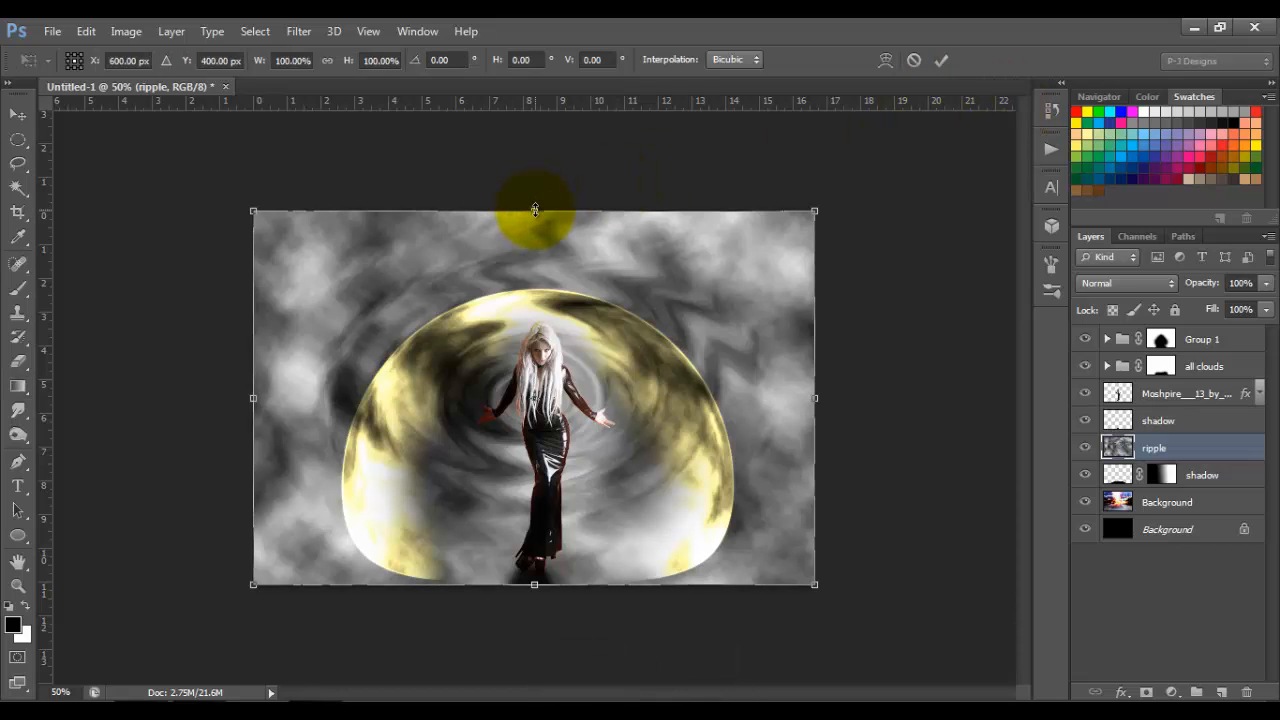
pyautogui.moveTo(535, 210); pyautogui.dragTo(534, 458)
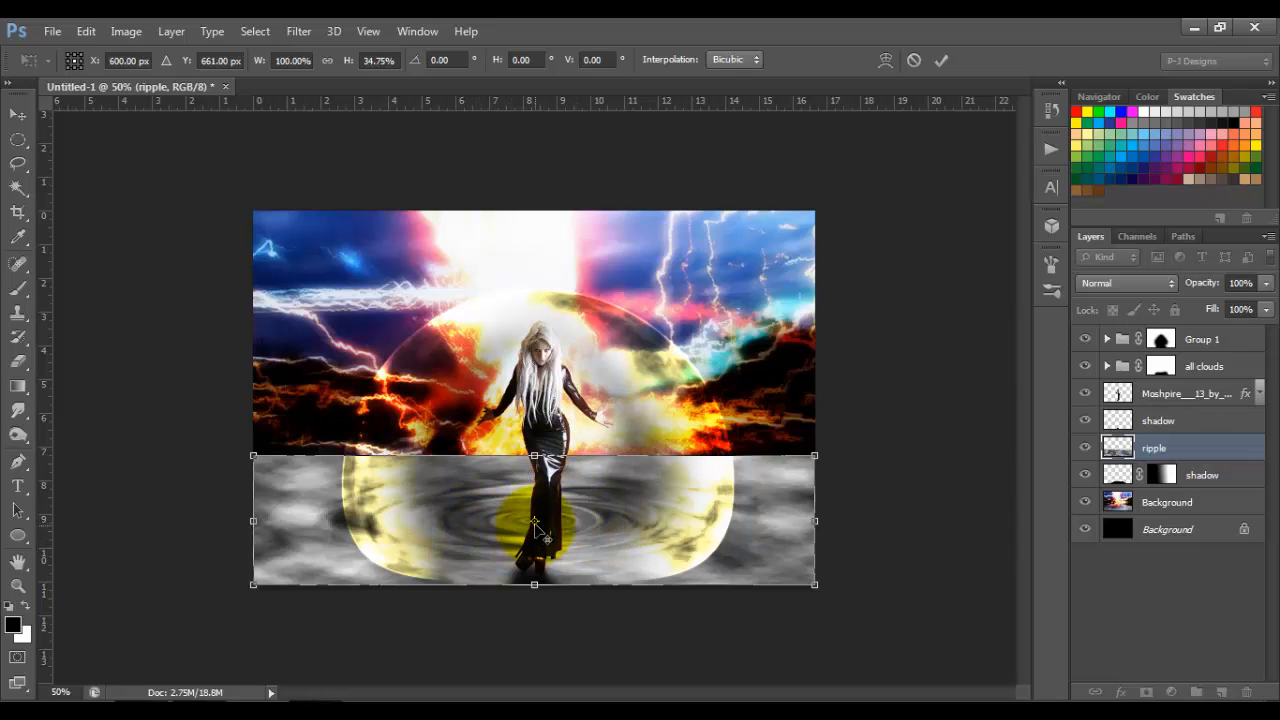
pyautogui.moveTo(534, 456); pyautogui.dragTo(536, 494)
pyautogui.moveTo(565, 544); pyautogui.dragTo(569, 577)
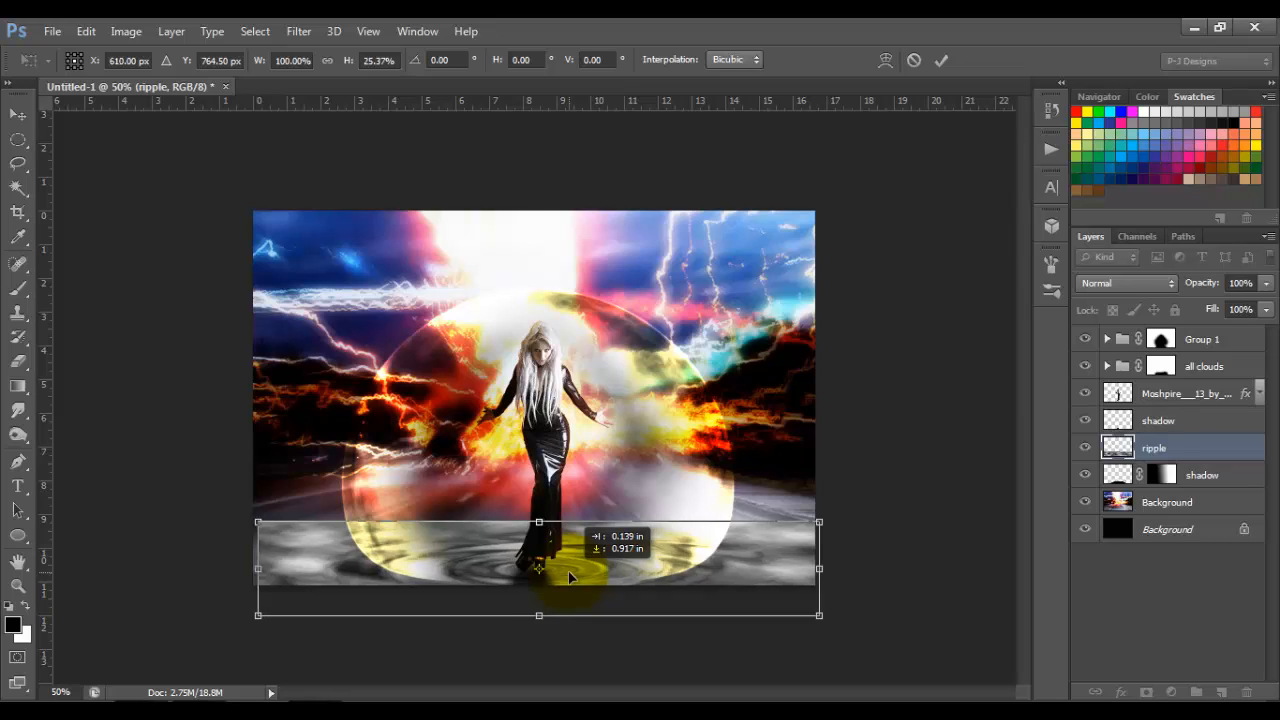
pyautogui.moveTo(569, 577); pyautogui.dragTo(569, 577)
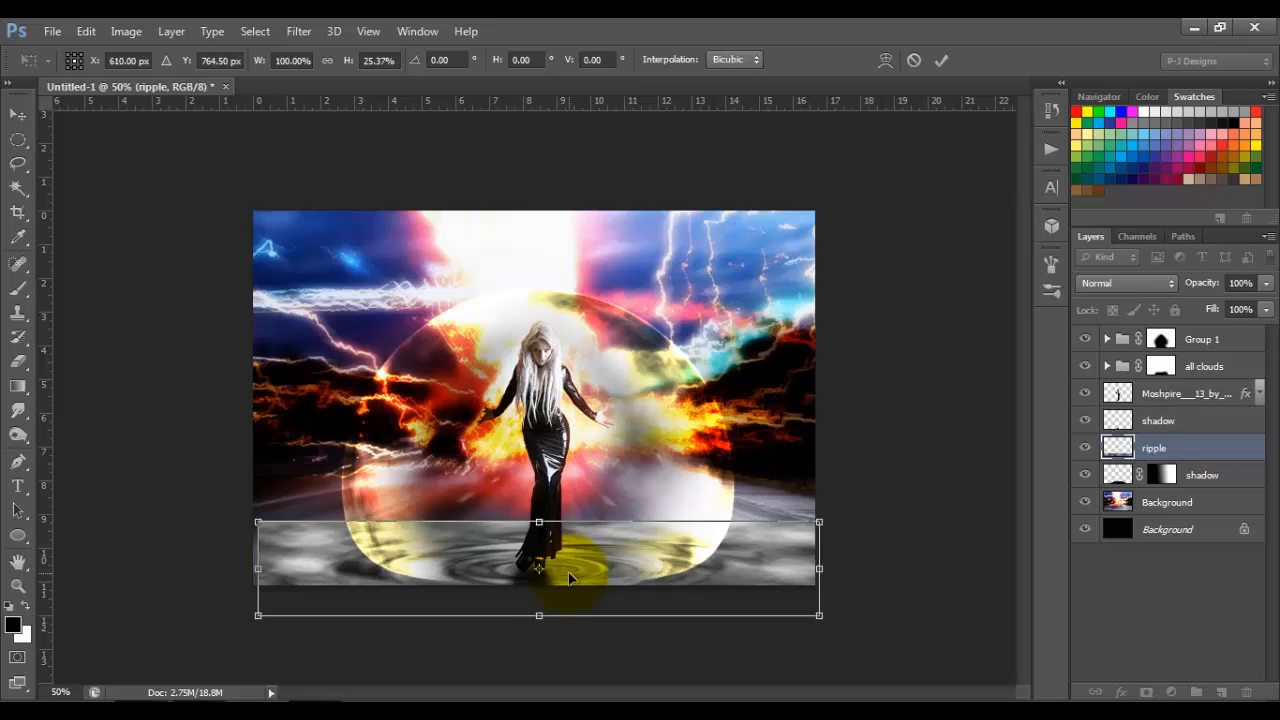
pyautogui.click(943, 62)
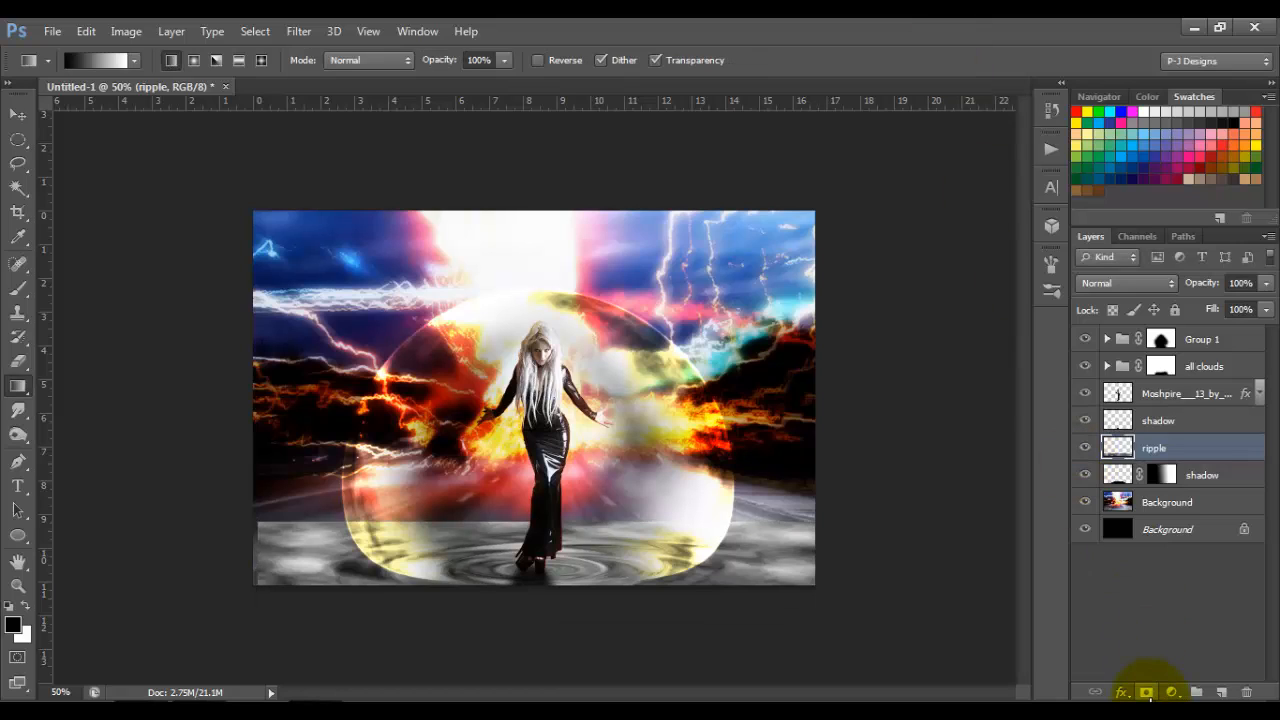
# Step: Add a layer mask to the ripple layer and ready the Brush tool at size 250
pyautogui.click(1147, 693)
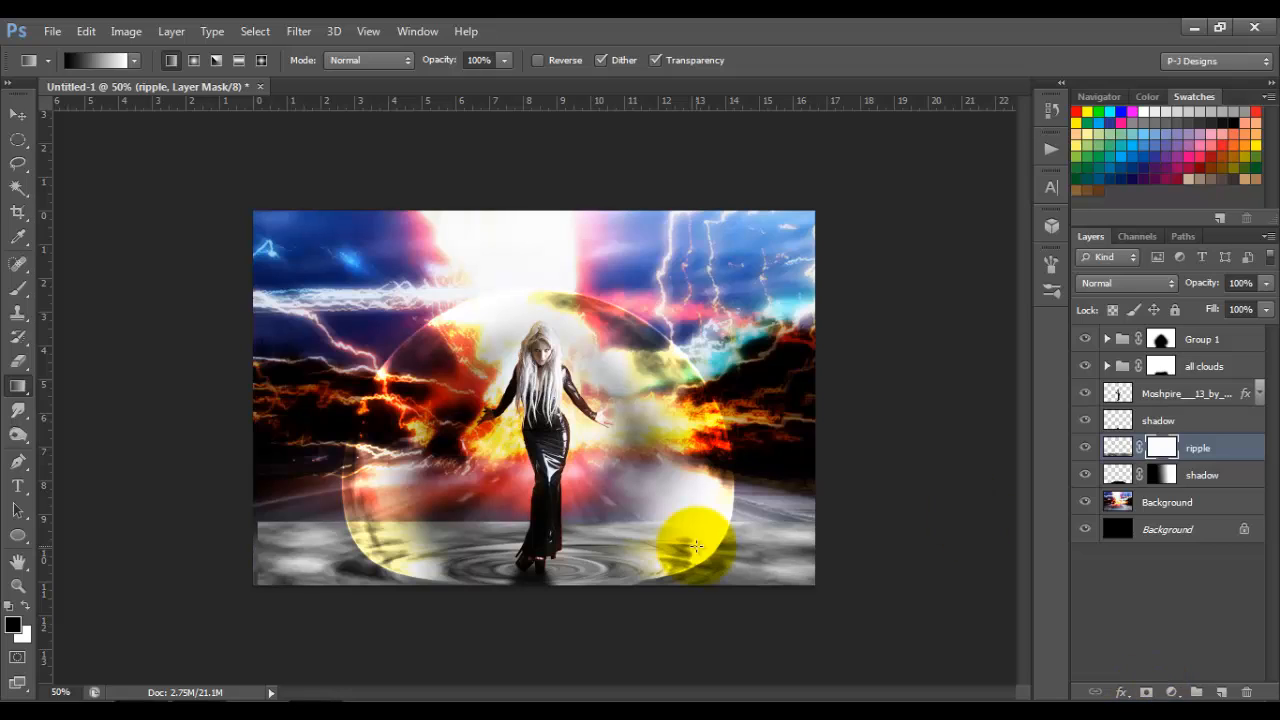
pyautogui.click(12, 288)
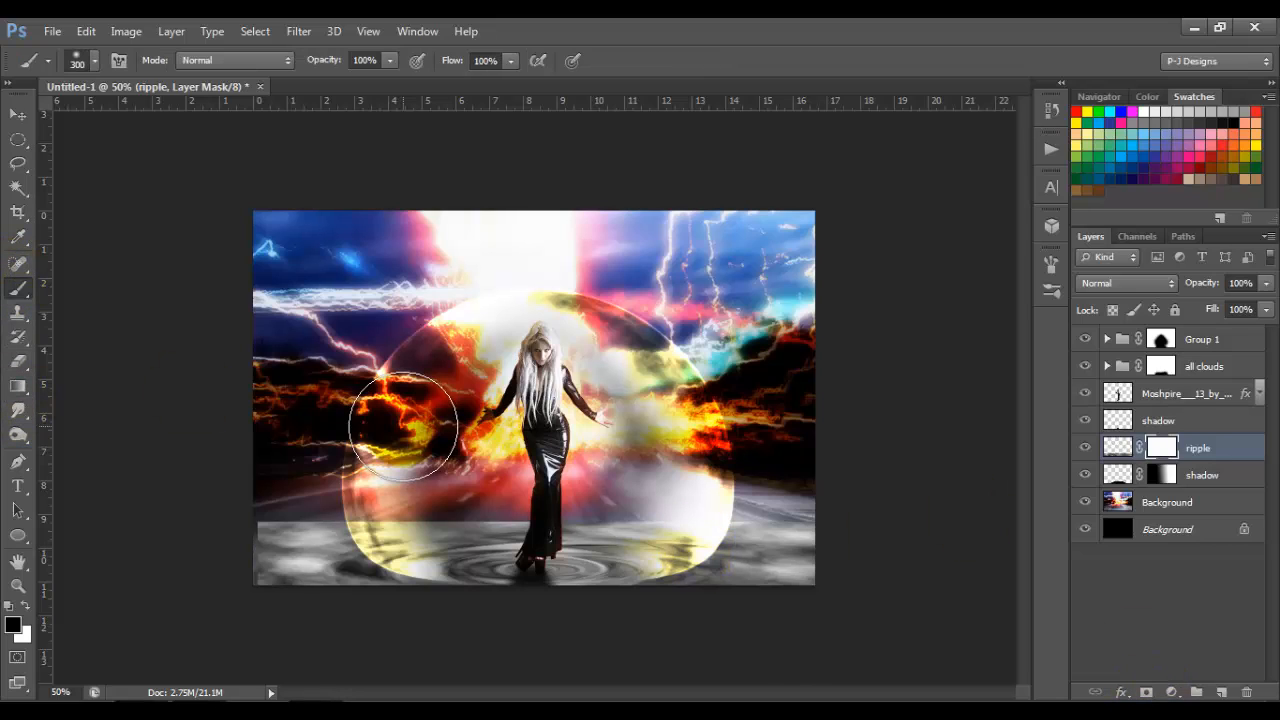
pyautogui.press('[')
pyautogui.press('[')
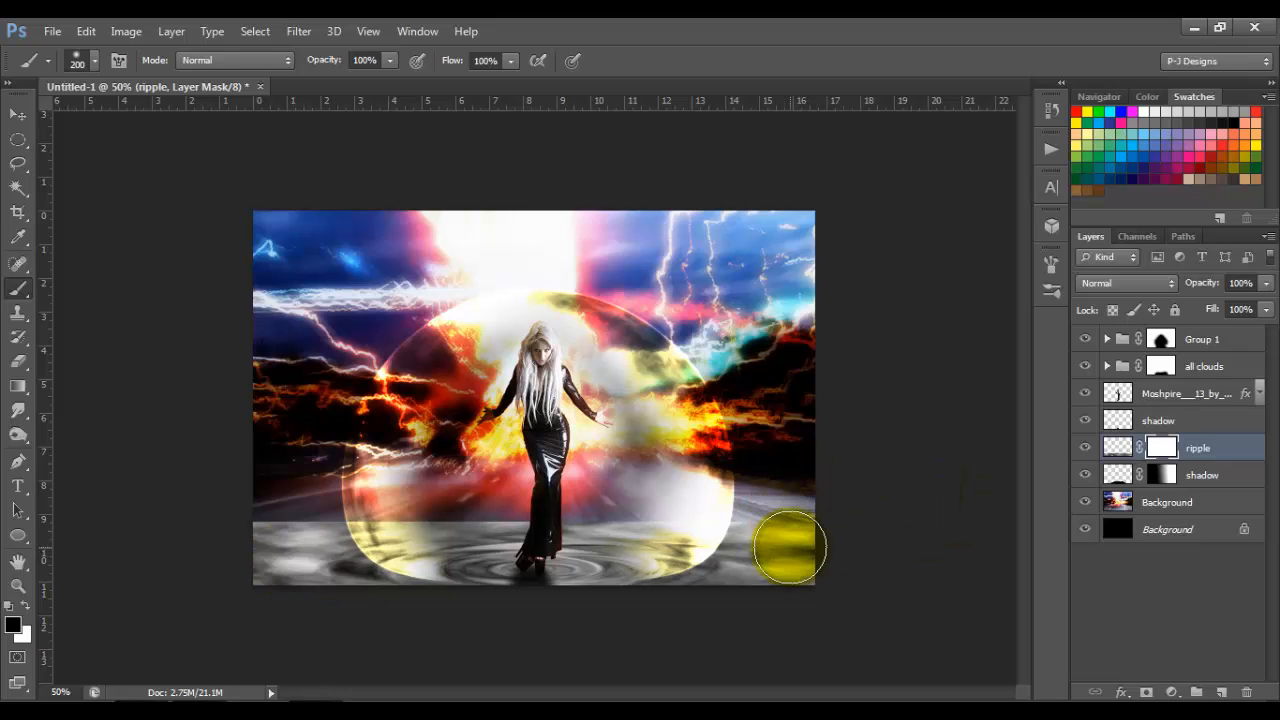
pyautogui.press(']')
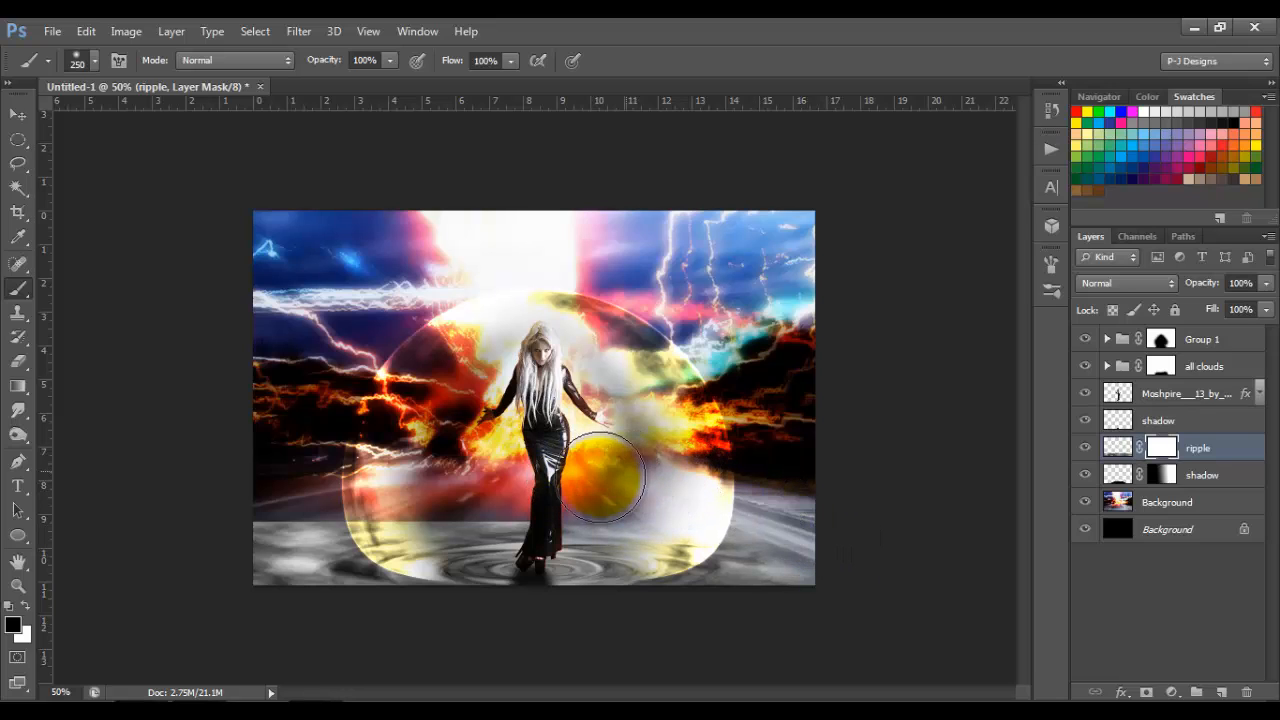
# Step: Try painting black on the ripple mask to fade the ripple's hard upper edge, reducing the brush size to 175
pyautogui.moveTo(490, 478)
pyautogui.mouseDown()
pyautogui.moveTo(440, 488)
pyautogui.moveTo(405, 476)
pyautogui.mouseUp()
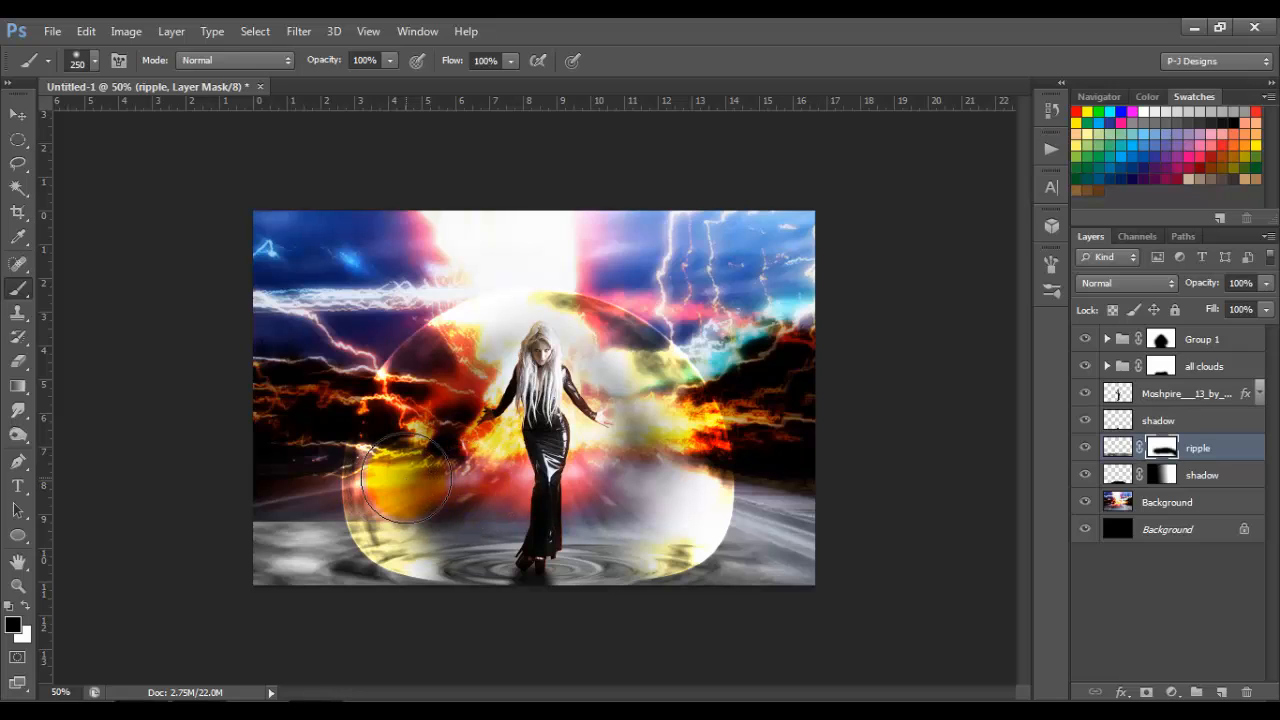
pyautogui.press('[')
pyautogui.press('[')
pyautogui.moveTo(405, 480)
pyautogui.mouseDown()
pyautogui.moveTo(224, 514)
pyautogui.moveTo(537, 500)
pyautogui.moveTo(483, 499)
pyautogui.moveTo(689, 472)
pyautogui.moveTo(798, 484)
pyautogui.moveTo(820, 606)
pyautogui.moveTo(715, 455)
pyautogui.mouseUp()
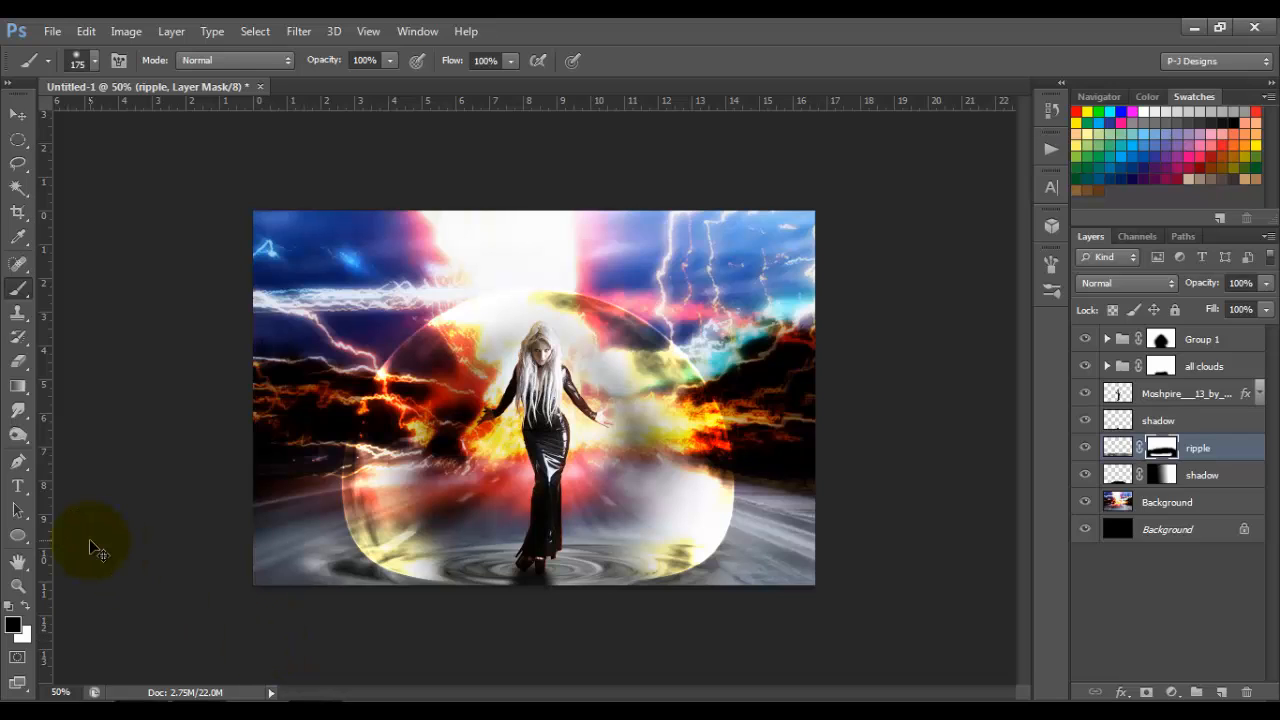
# Step: Undo all the strokes on the ripple mask and set the brush size to 250
pyautogui.hotkey('ctrl', 'alt', 'z')
pyautogui.hotkey('ctrl', 'alt', 'z')
pyautogui.hotkey('ctrl', 'alt', 'z')
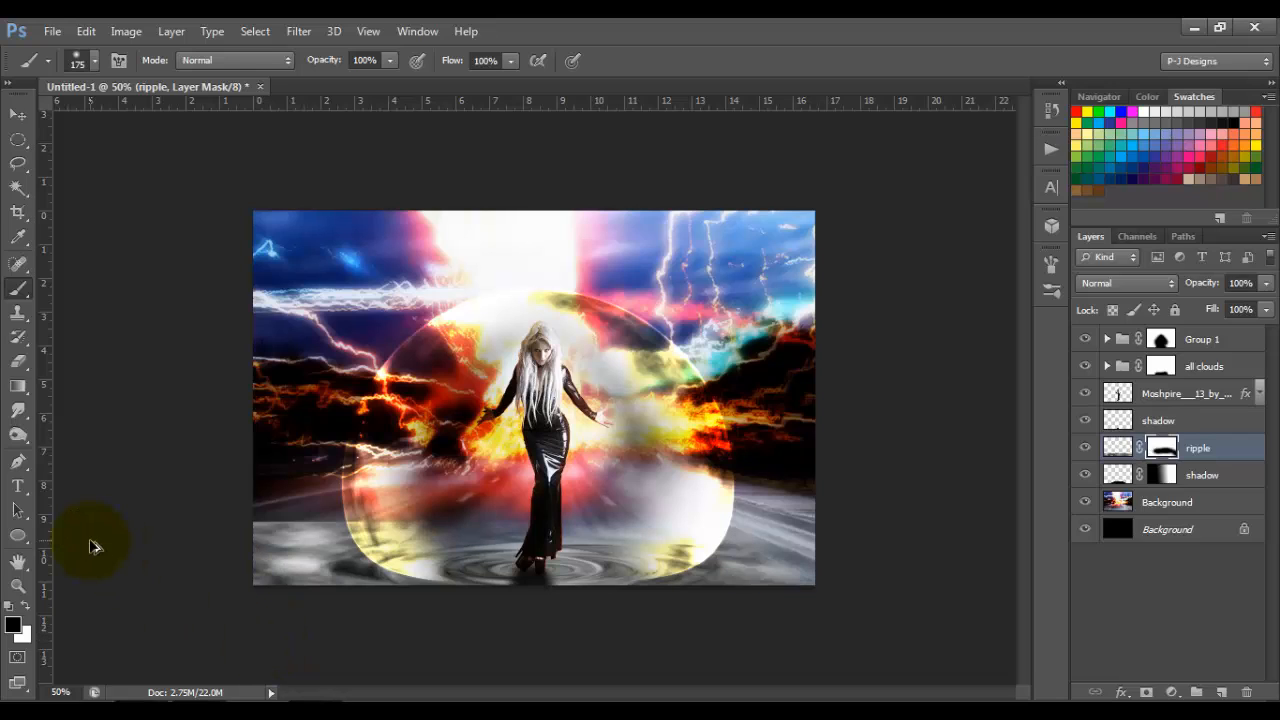
pyautogui.hotkey('ctrl', 'alt', 'z')
pyautogui.press(']')
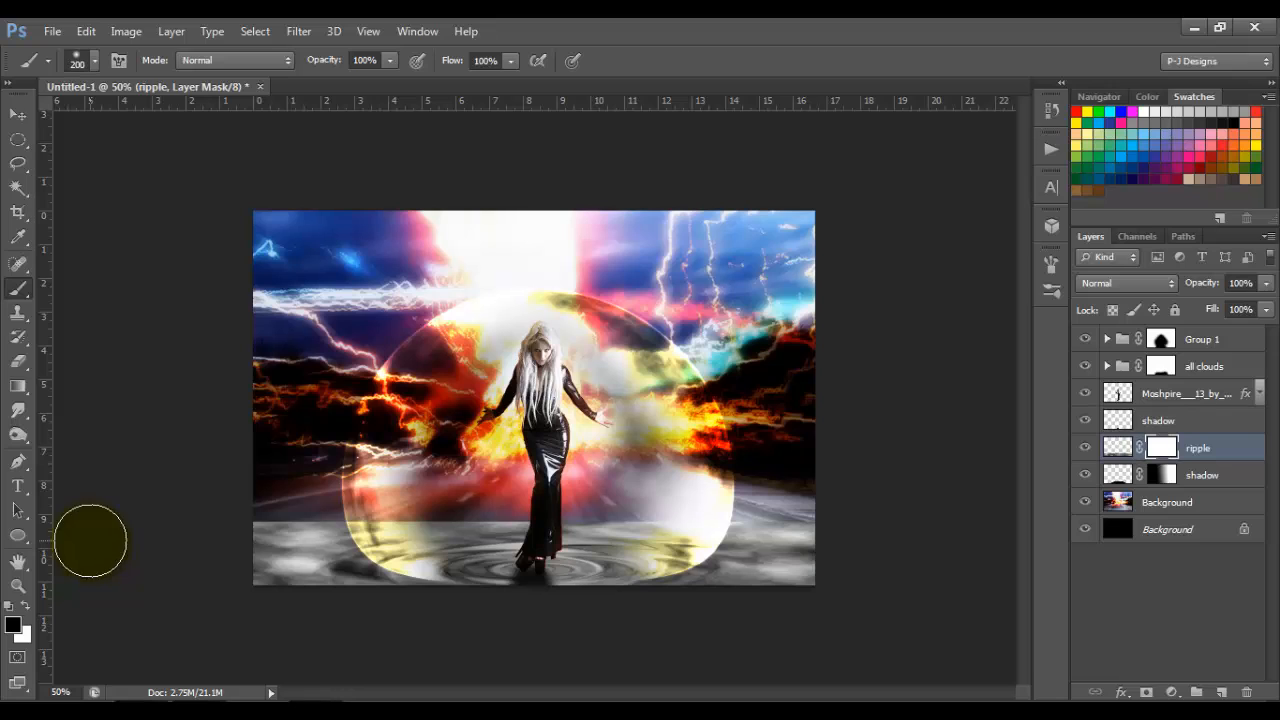
pyautogui.press(']')
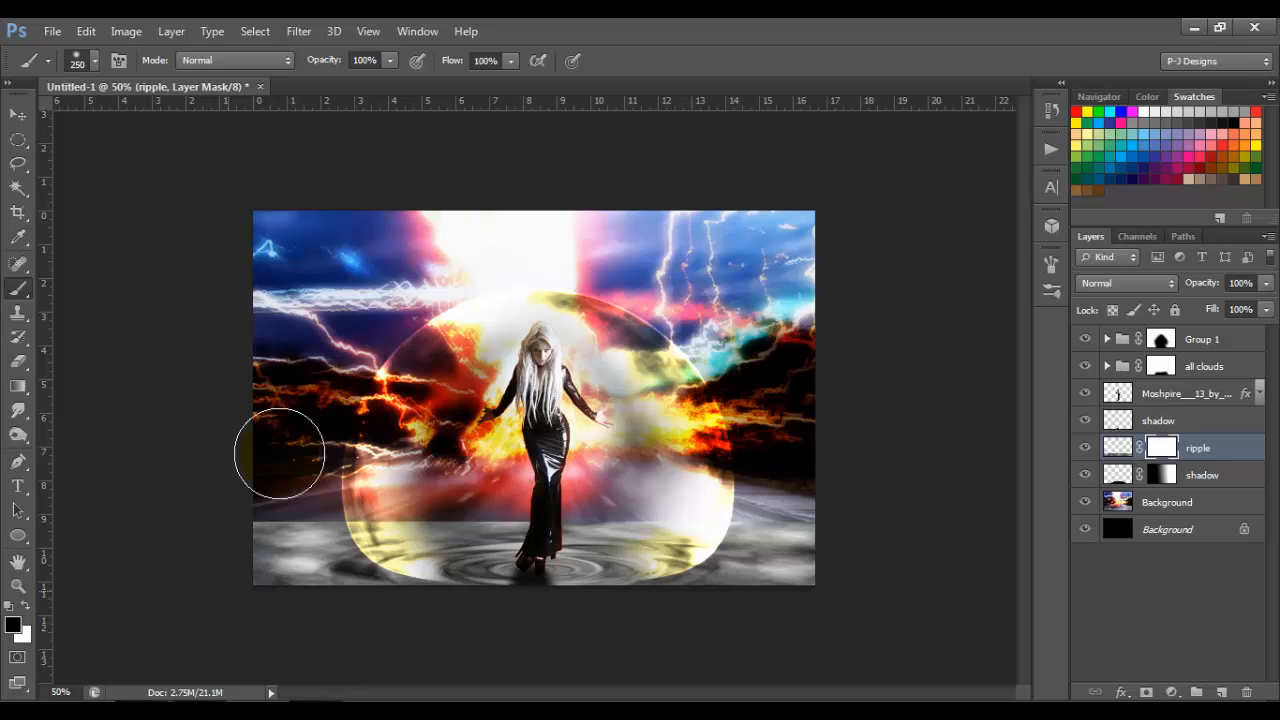
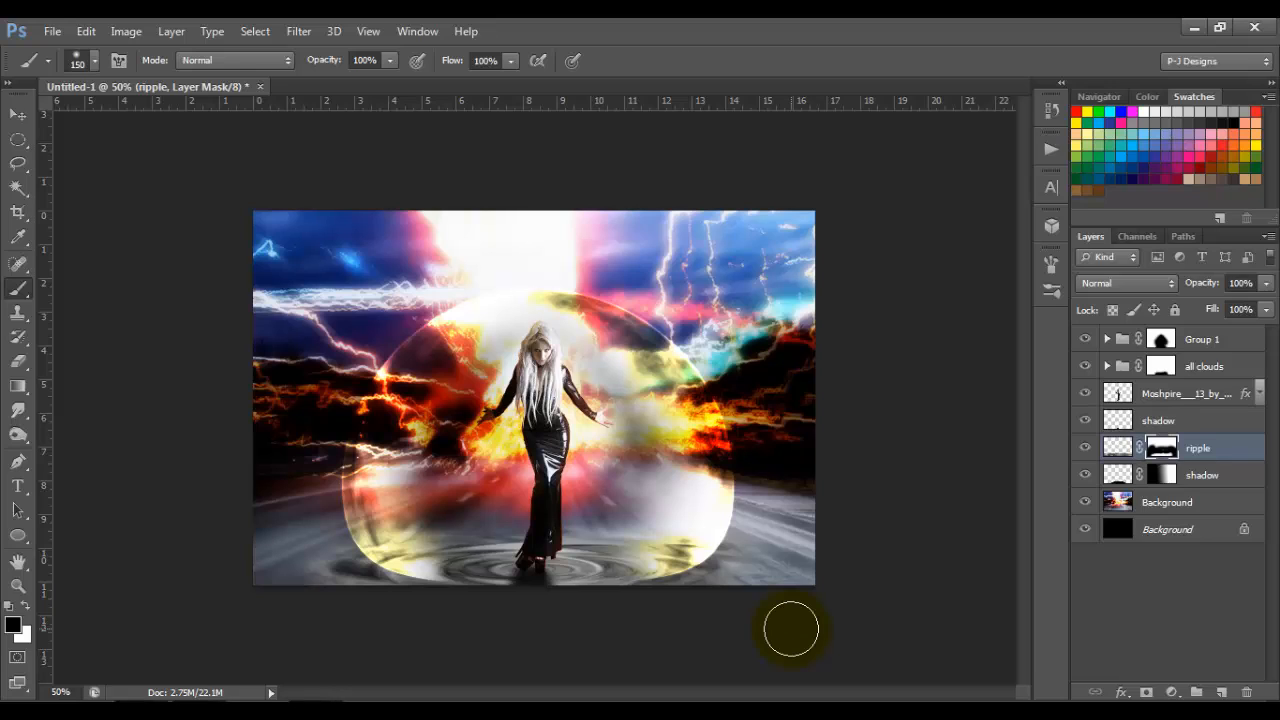
# Step: Duplicate the ripple layer and set the blend mode of both the original and the copy to Overlay
pyautogui.hotkey('ctrl', 'j')
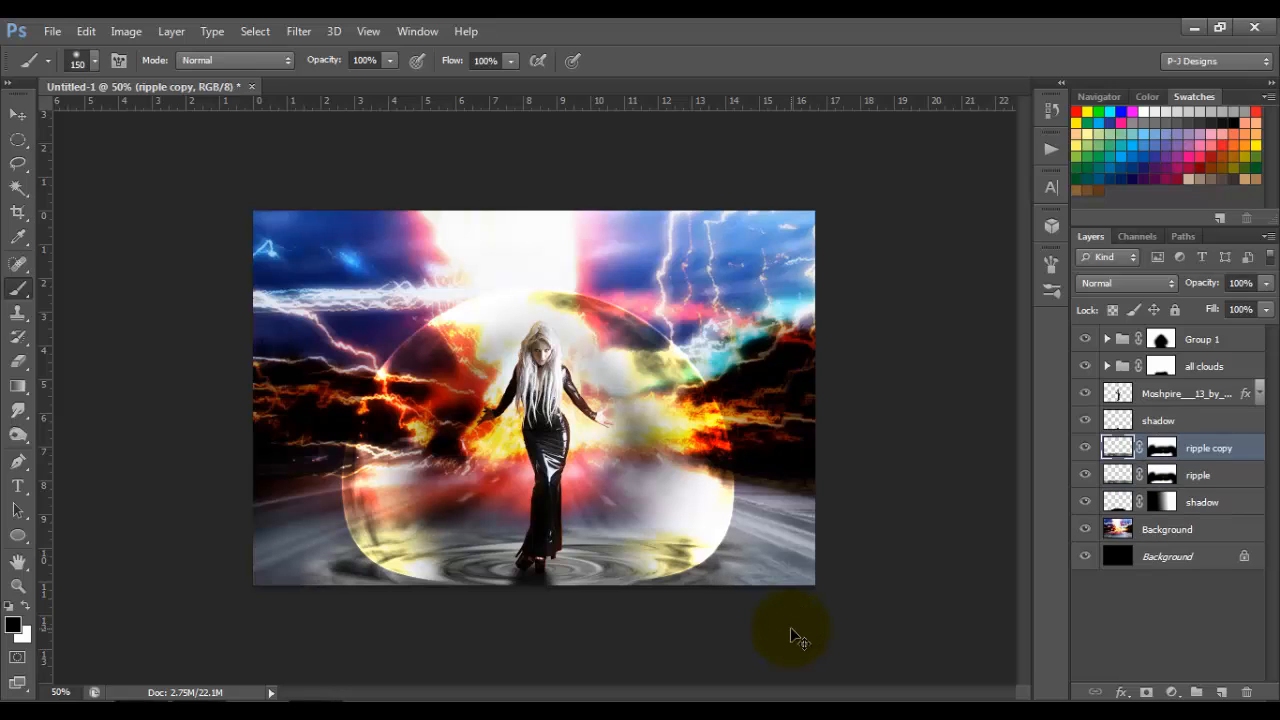
pyautogui.press('m')
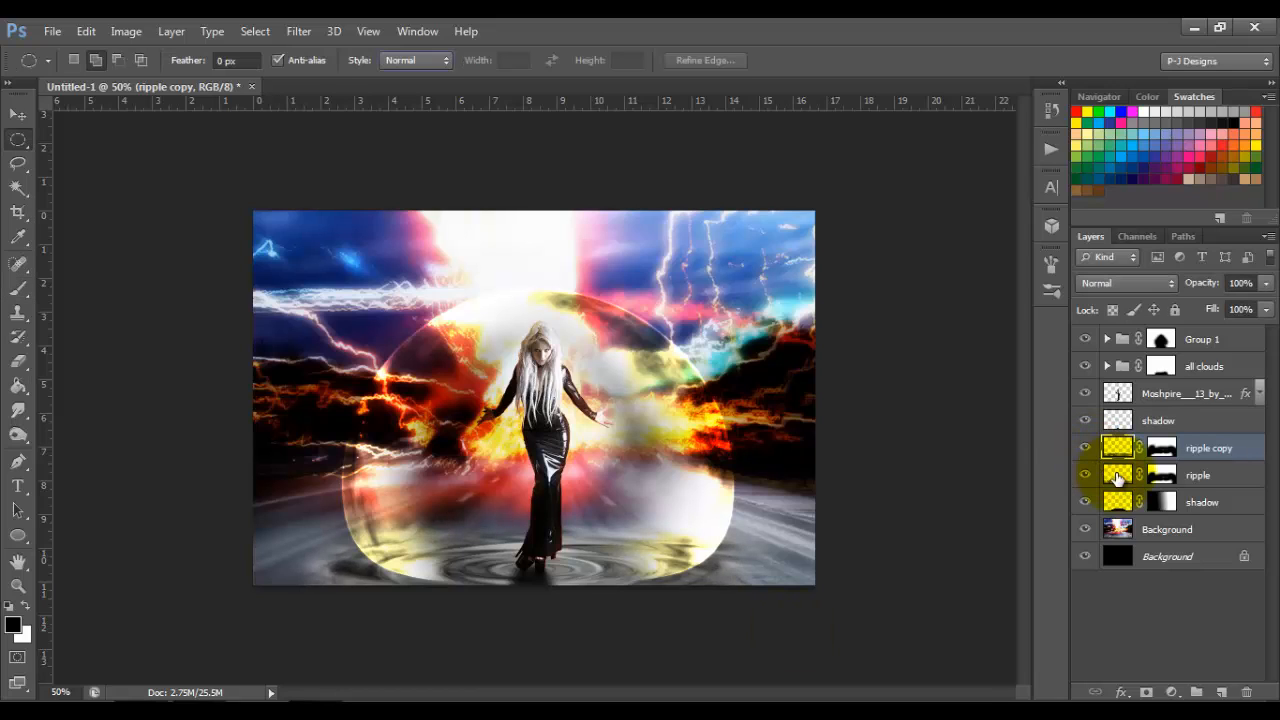
pyautogui.click(1117, 478)
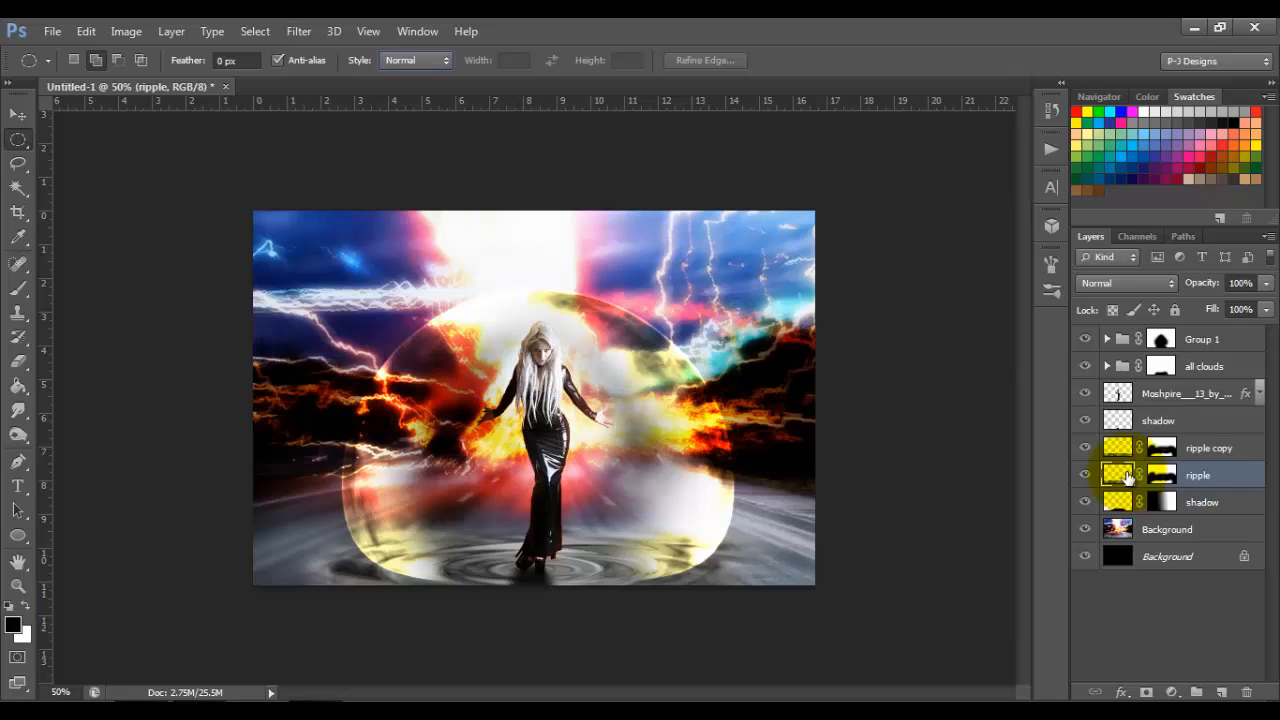
pyautogui.click(1171, 283)
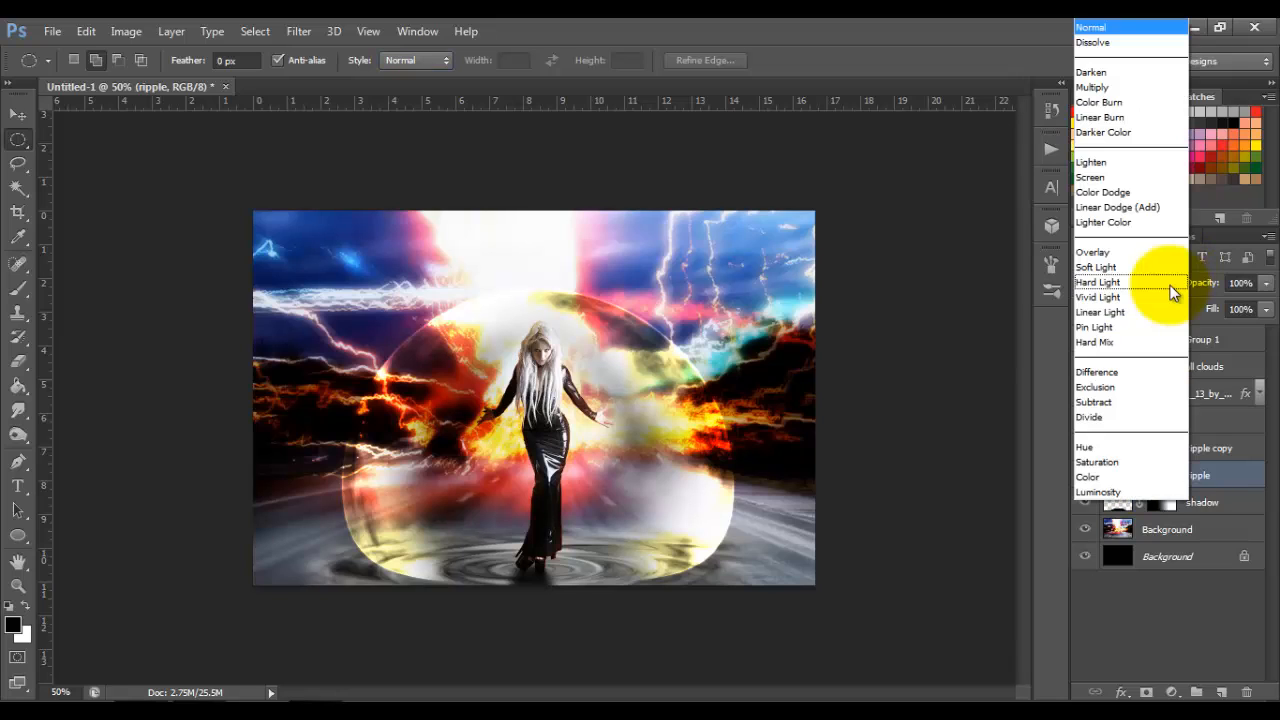
pyautogui.click(1134, 252)
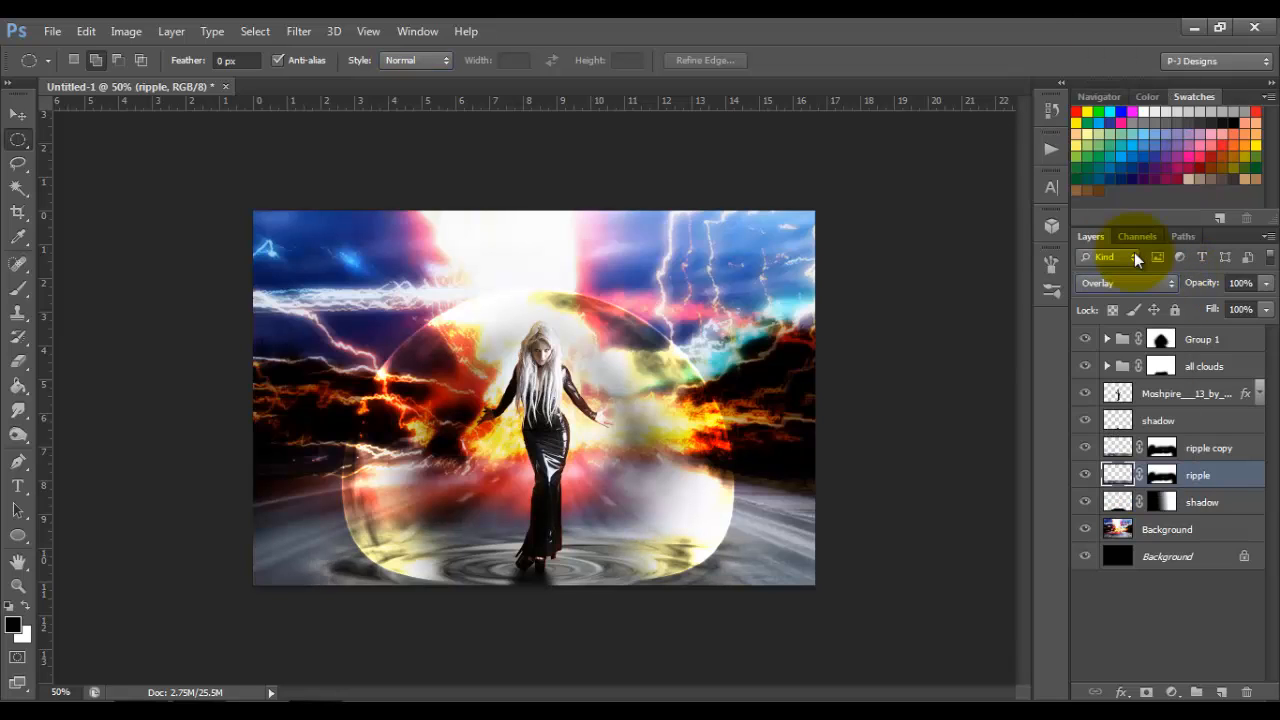
pyautogui.click(1196, 452)
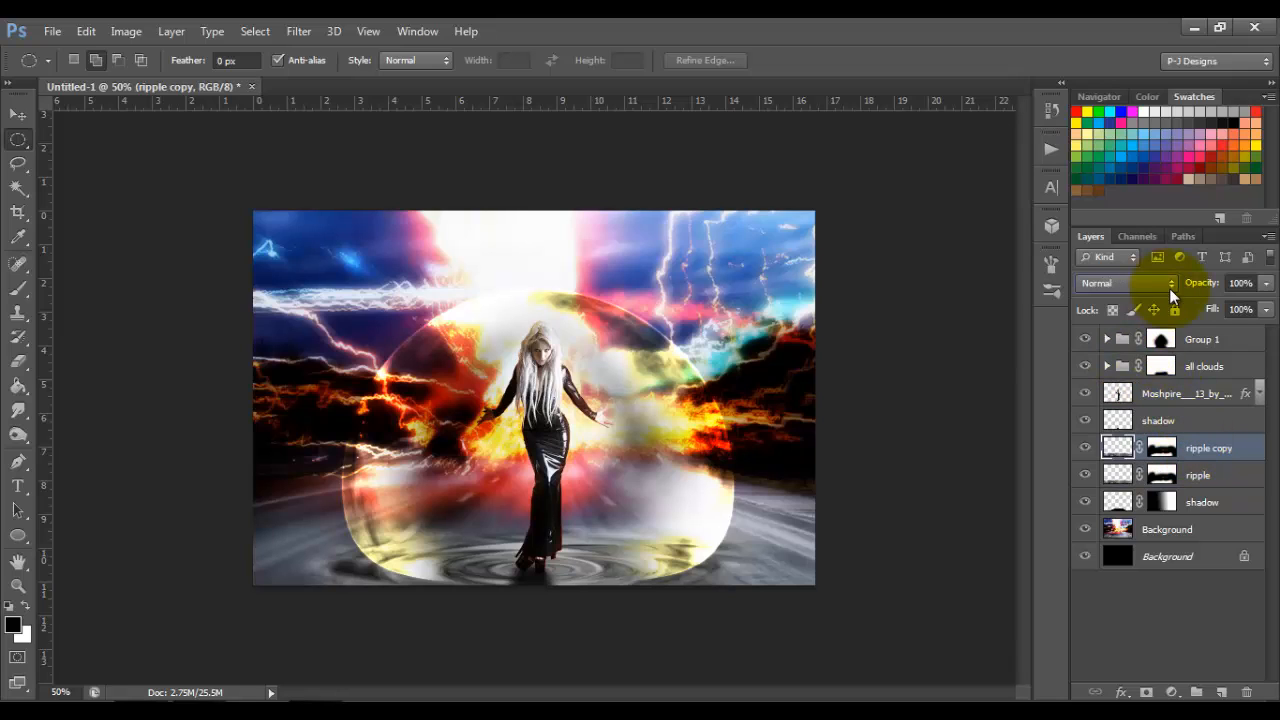
pyautogui.click(1169, 284)
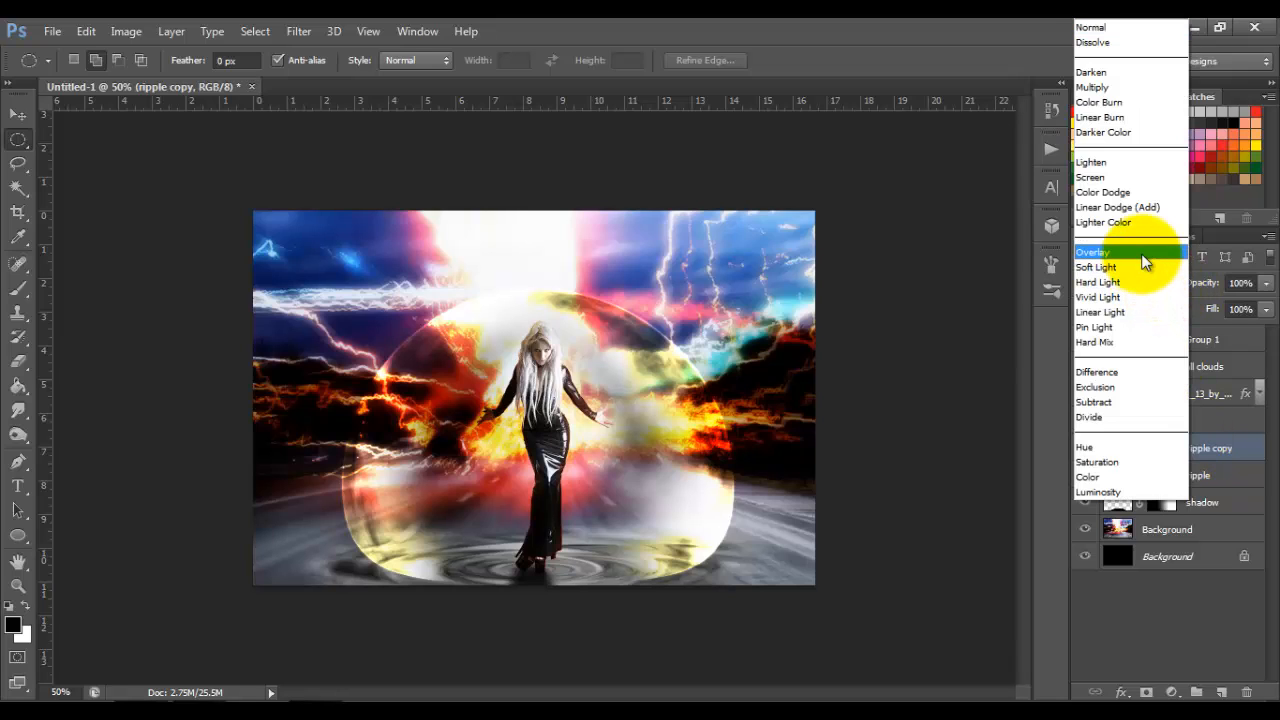
pyautogui.click(1143, 254)
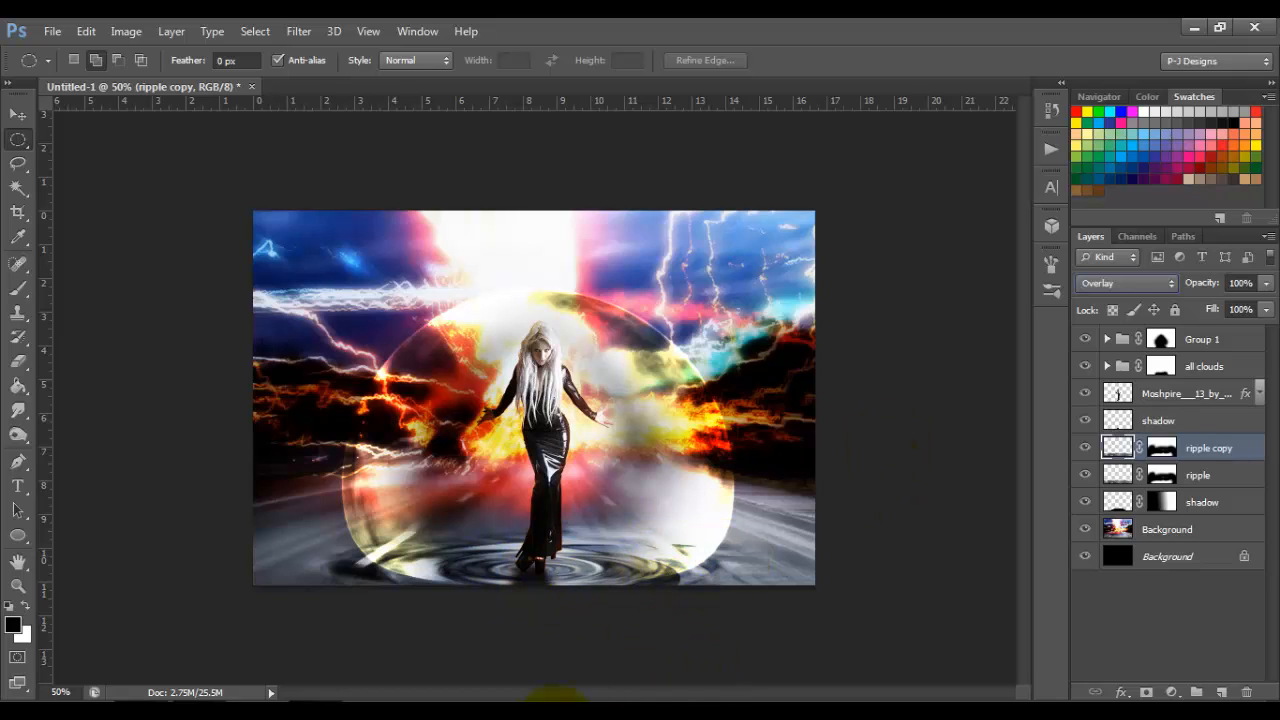
# Step: Add a new layer above the ripple copy and fill a wide, flat elliptical selection around the woman's feet with black
pyautogui.click(1222, 694)
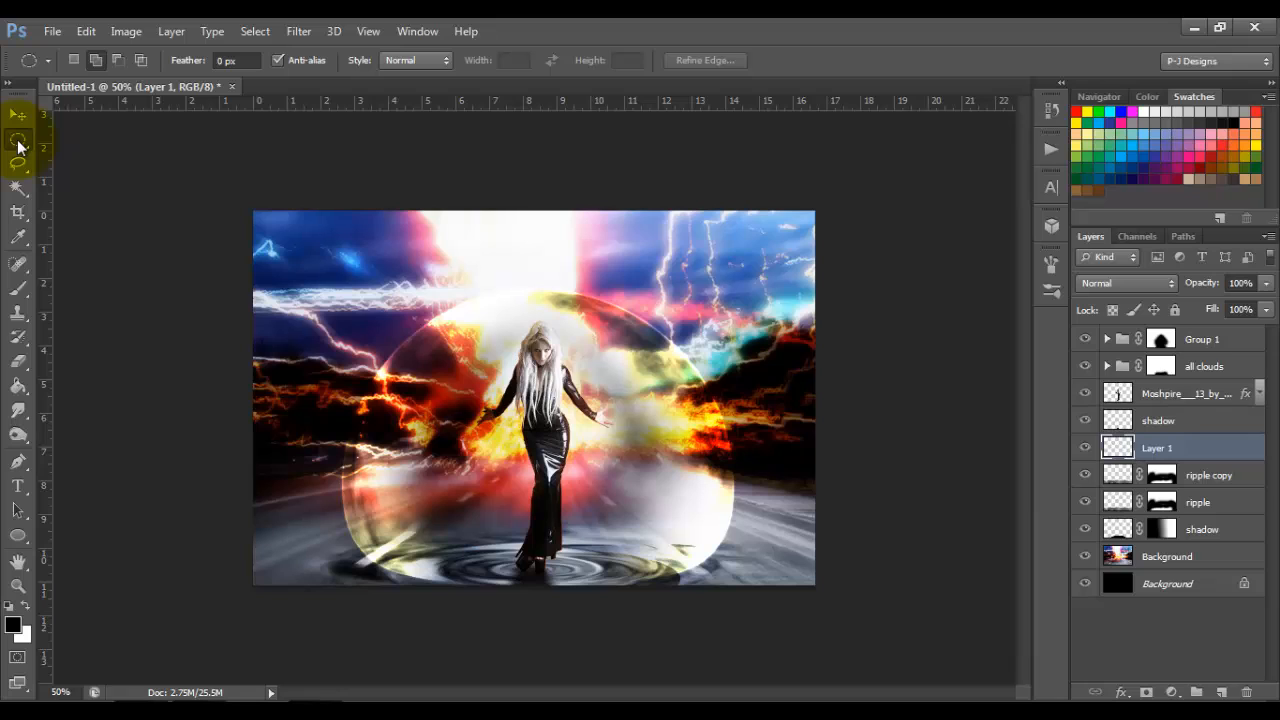
pyautogui.rightClick(18, 146)
pyautogui.click(18, 146)
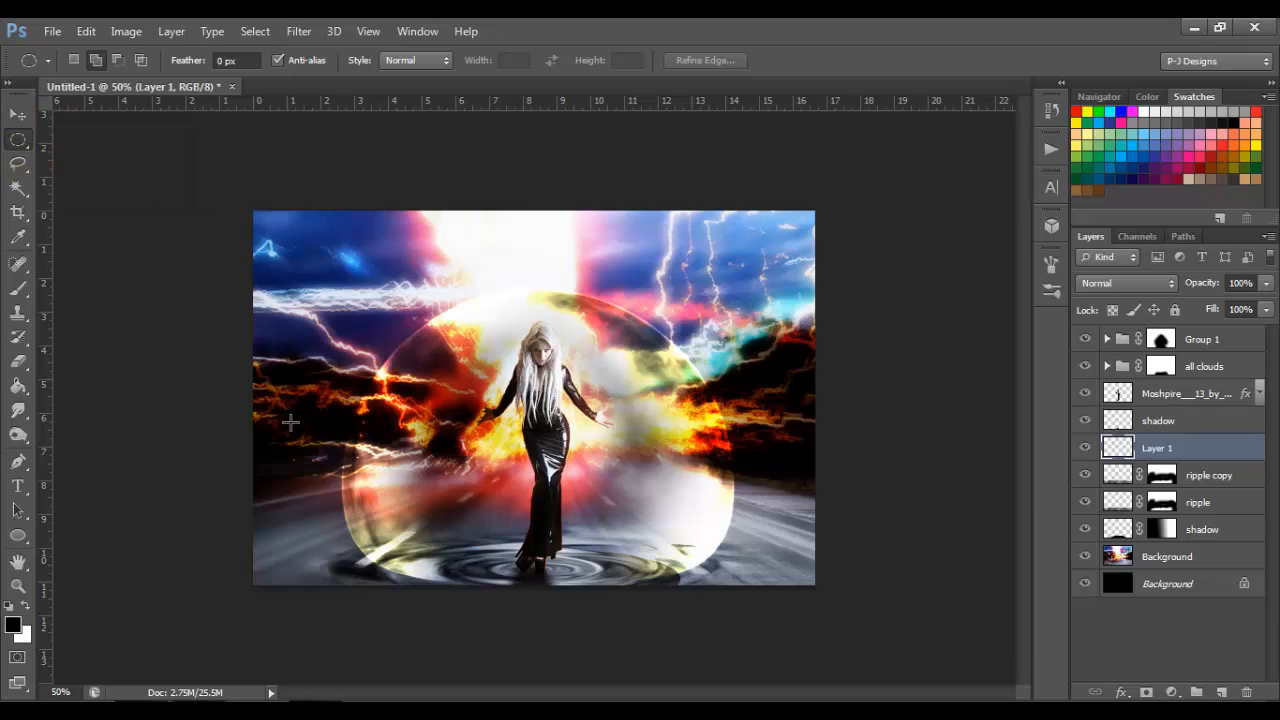
pyautogui.moveTo(380, 565); pyautogui.dragTo(624, 588)
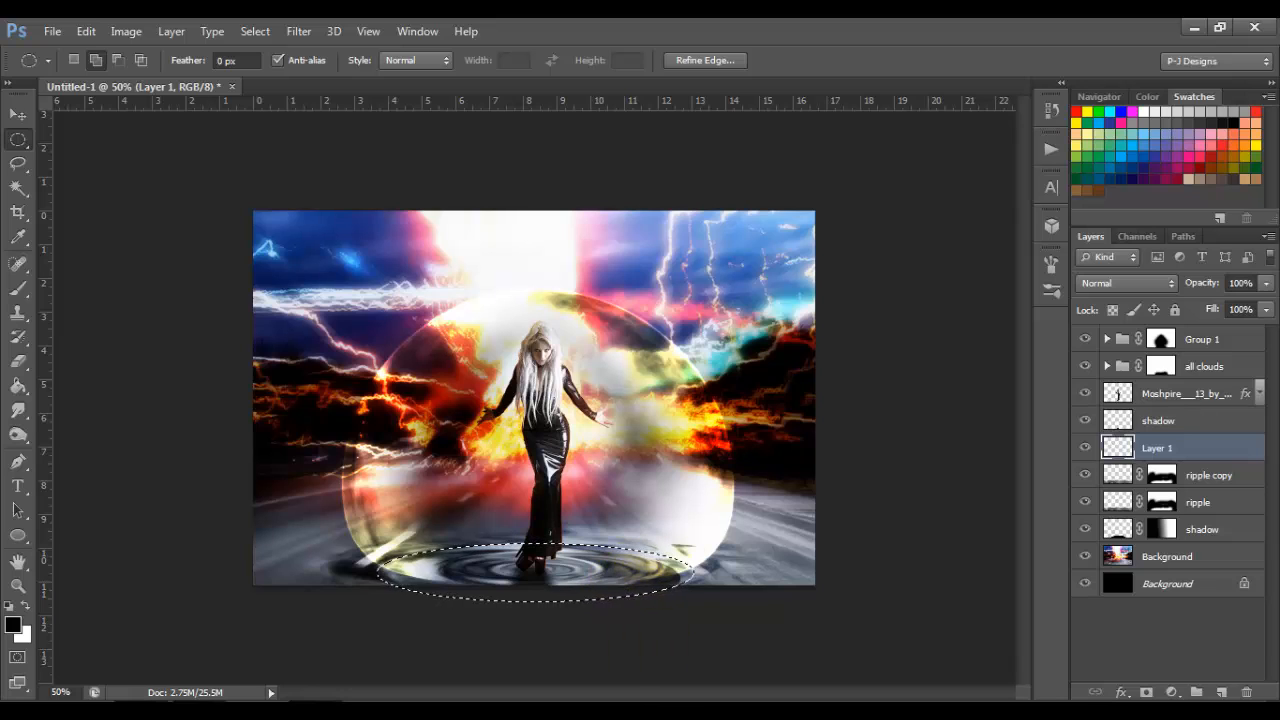
pyautogui.hotkey('ctrl', 't')
pyautogui.click(919, 63)
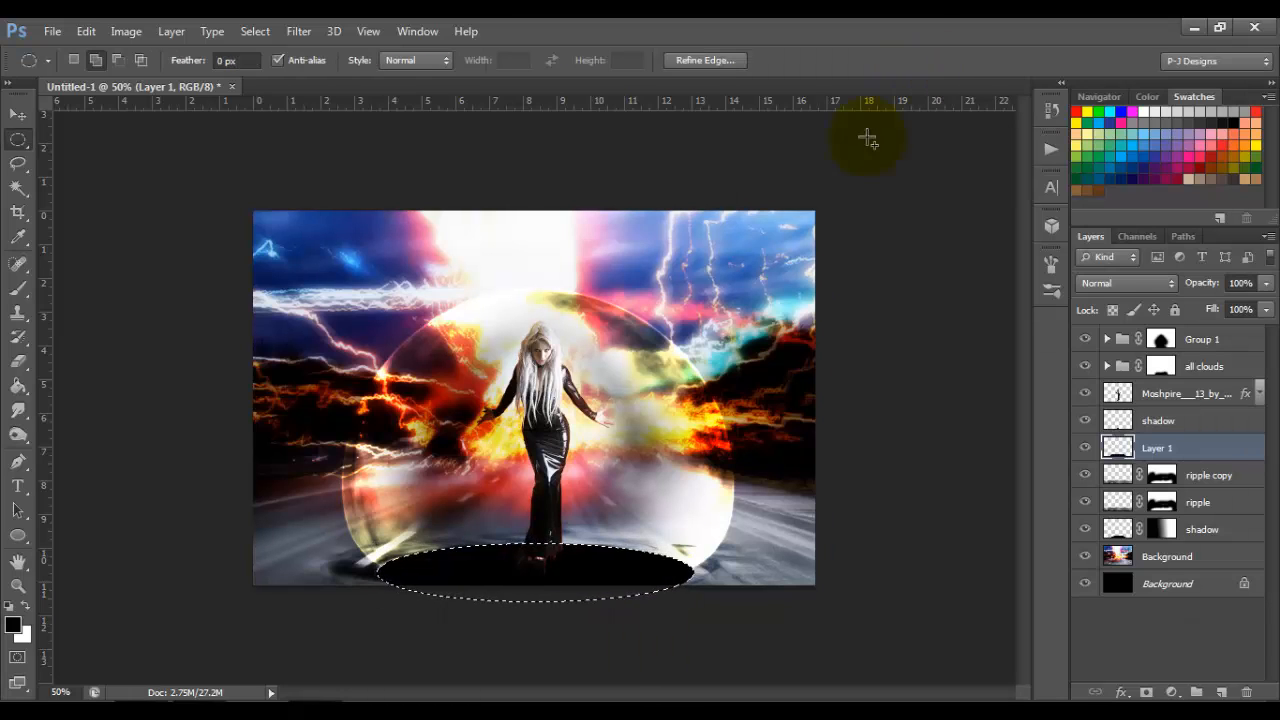
# Step: Transform the elliptical selection to 68.73% width and 57.14% height around the feet and delete the black inside it, leaving a ring
pyautogui.rightClick(558, 570)
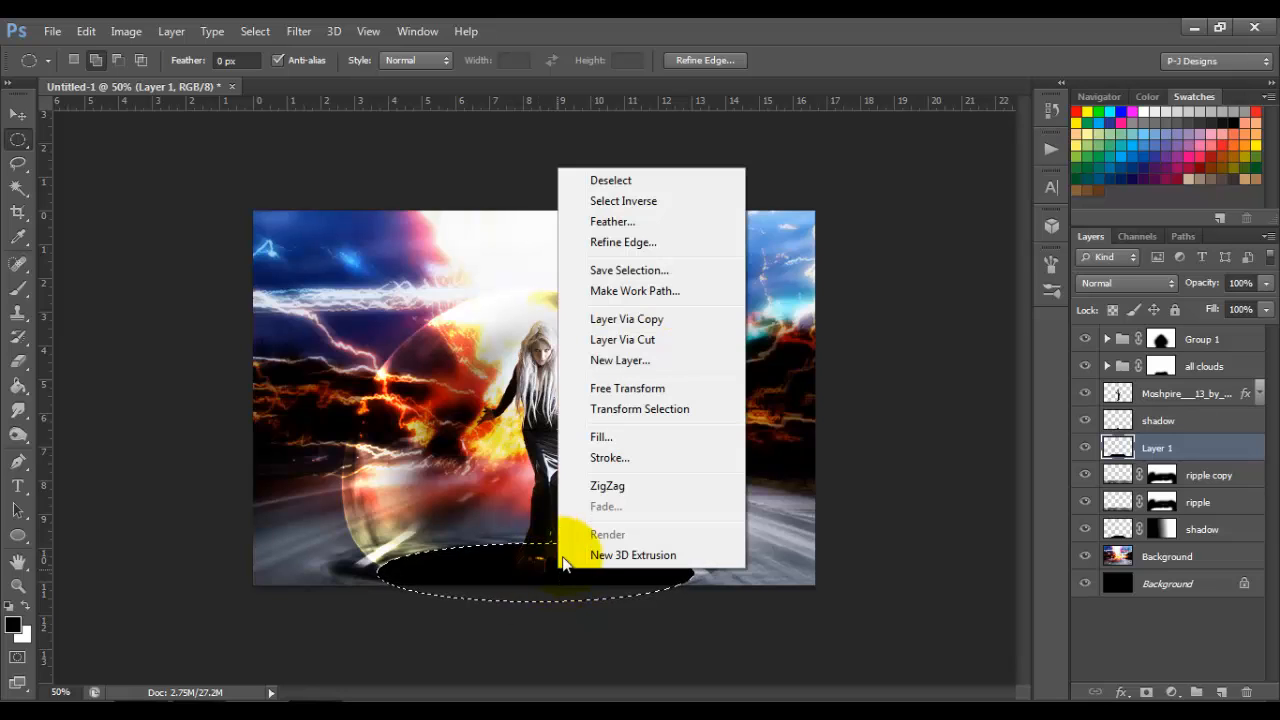
pyautogui.click(650, 410)
pyautogui.hotkey('ctrl', '+')
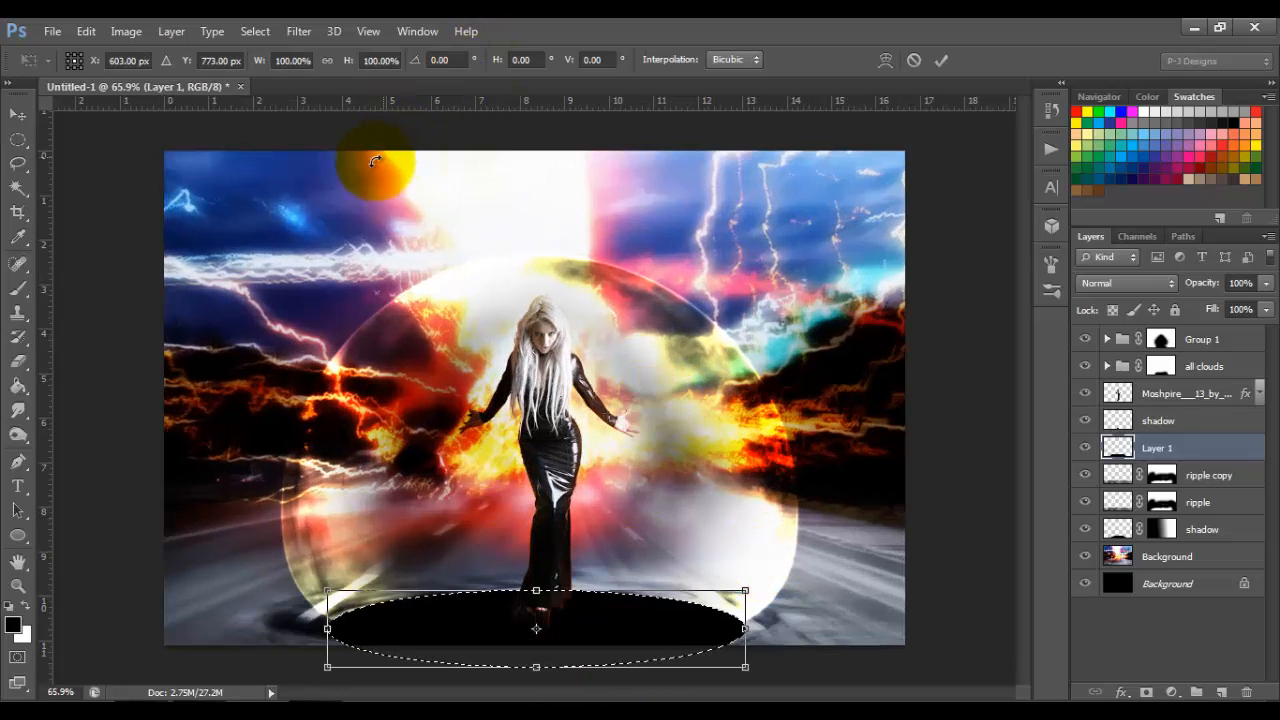
pyautogui.click(327, 61)
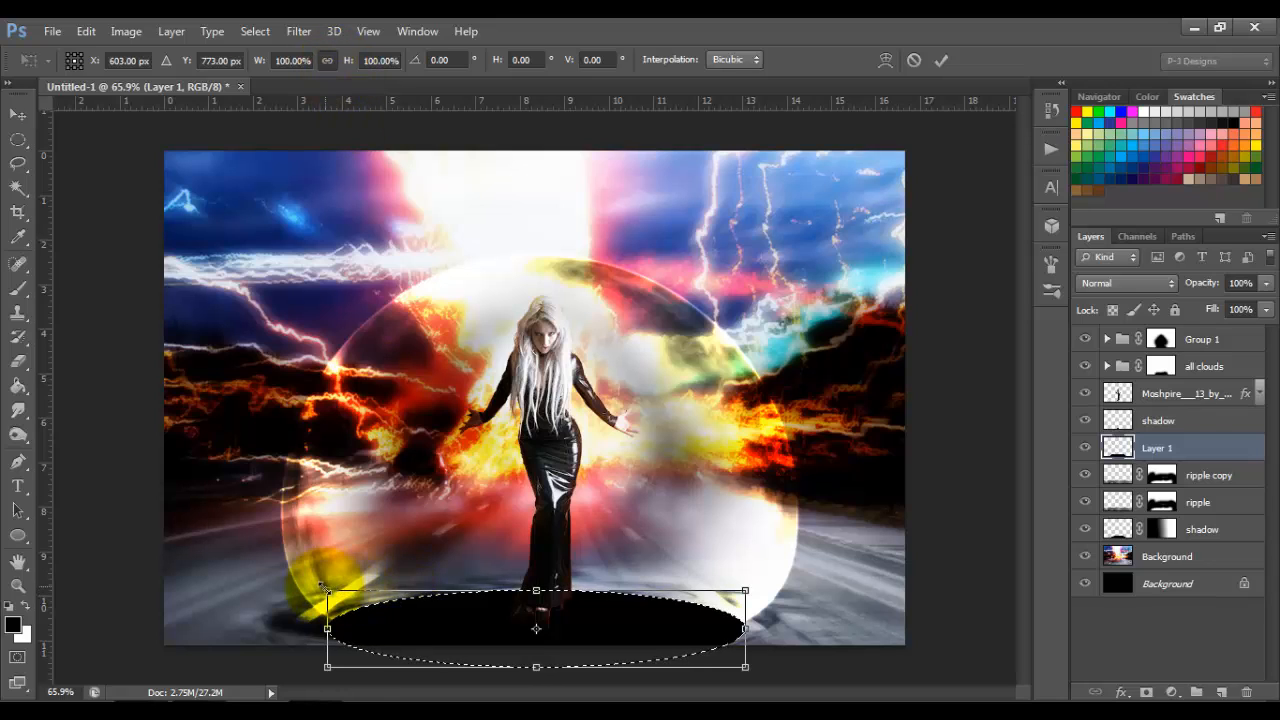
pyautogui.moveTo(328, 591); pyautogui.dragTo(379, 600)
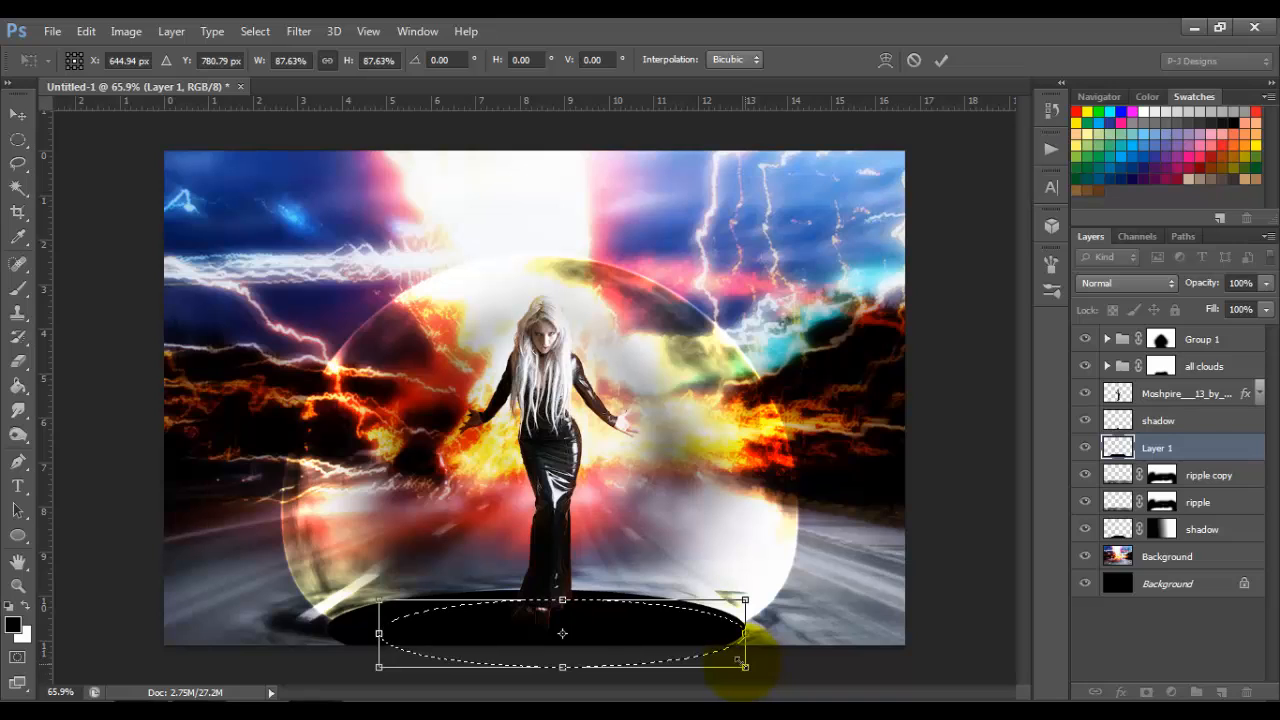
pyautogui.moveTo(745, 666); pyautogui.dragTo(677, 645)
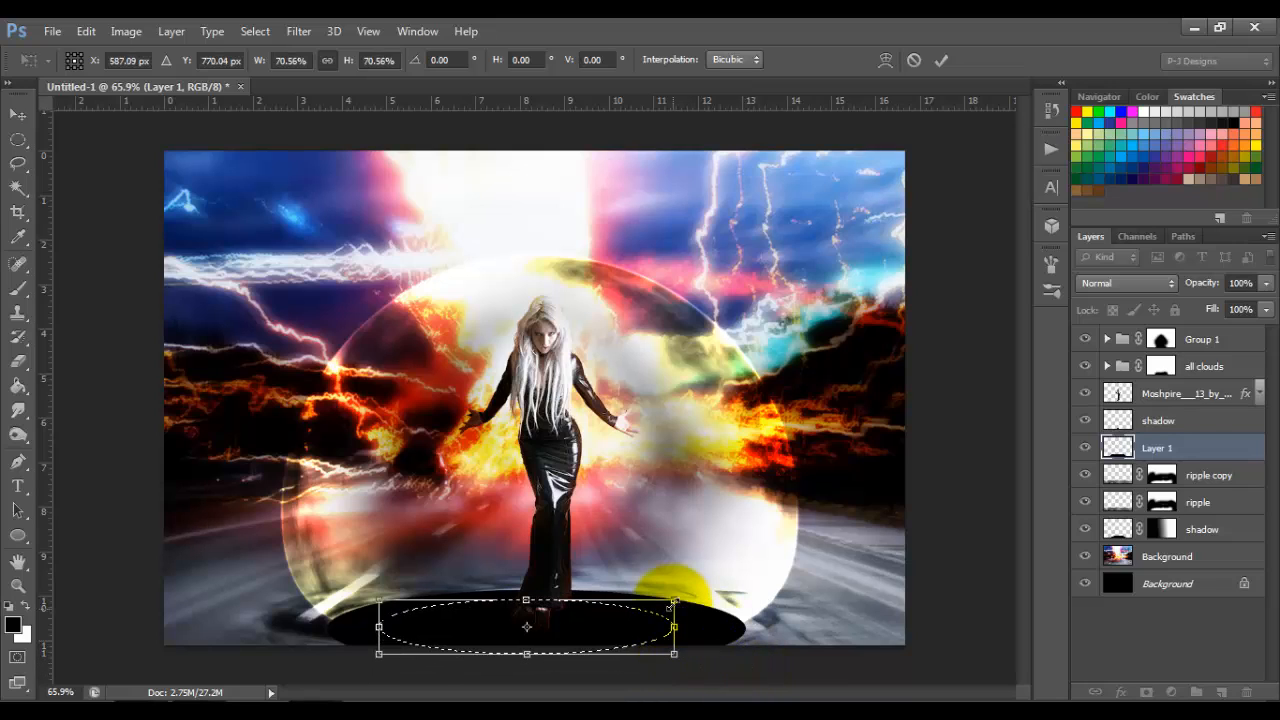
pyautogui.moveTo(674, 601); pyautogui.dragTo(647, 624)
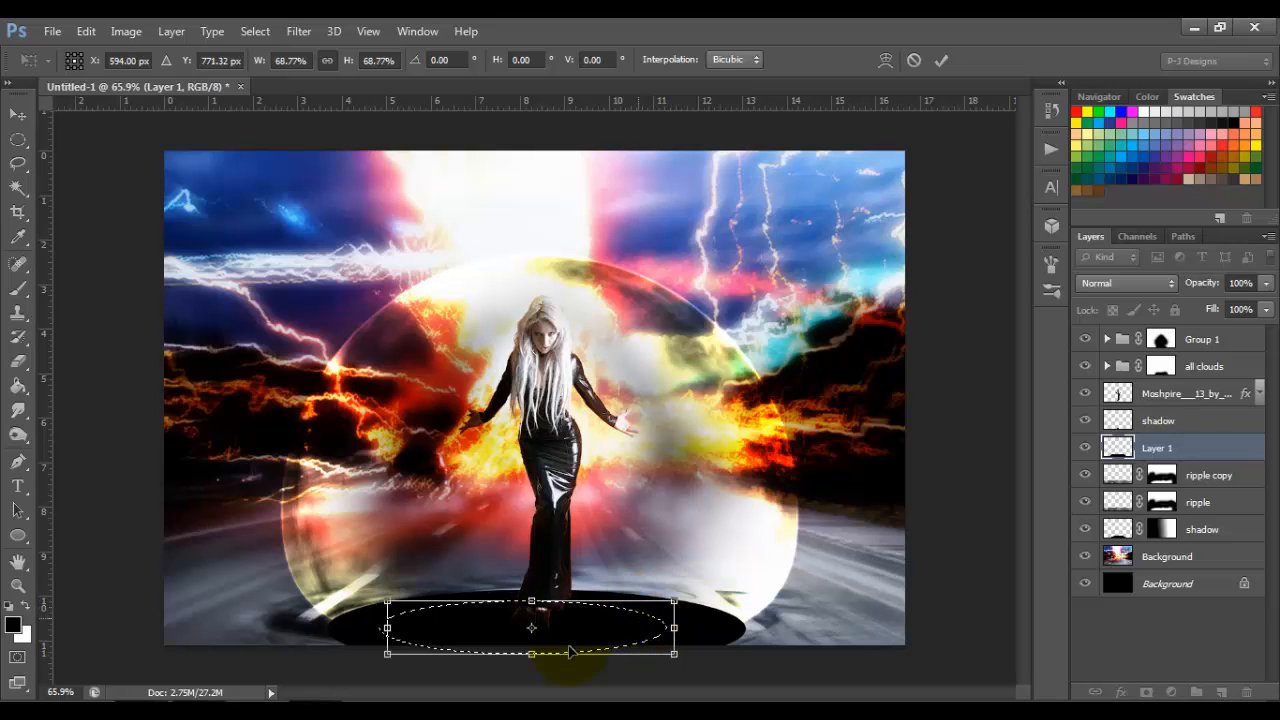
pyautogui.moveTo(531, 650); pyautogui.dragTo(531, 643)
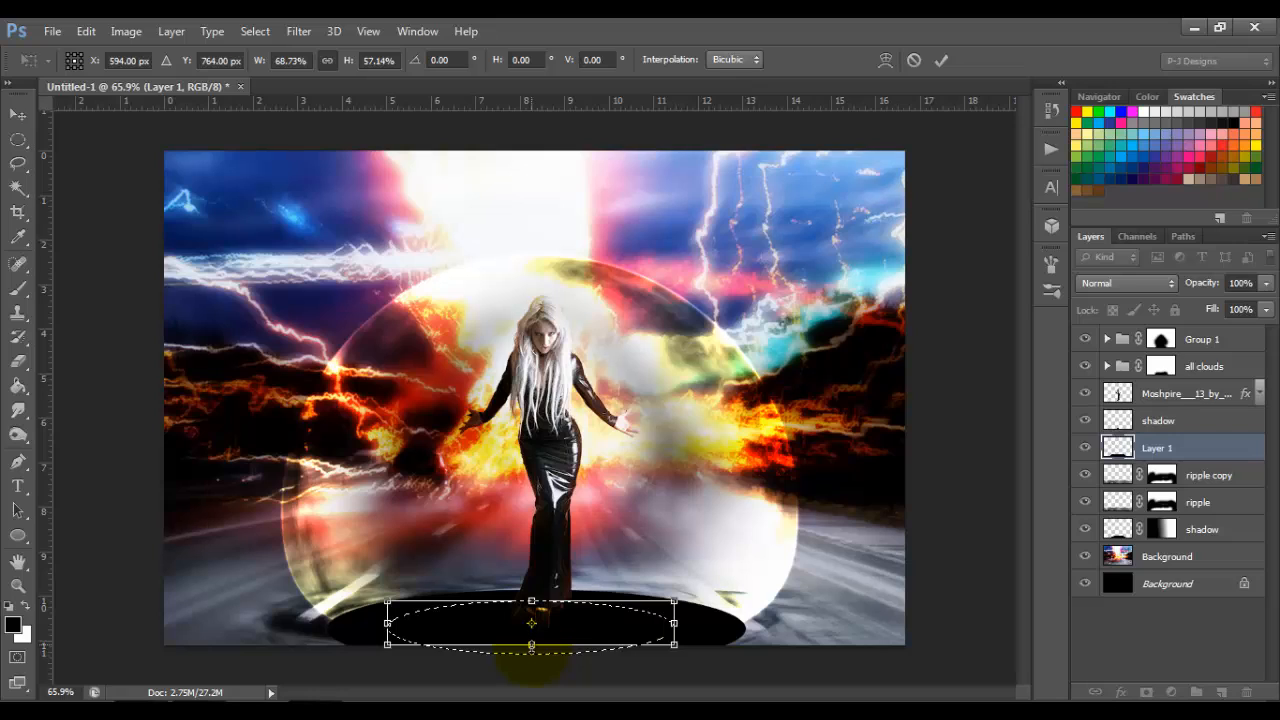
pyautogui.press('Down')
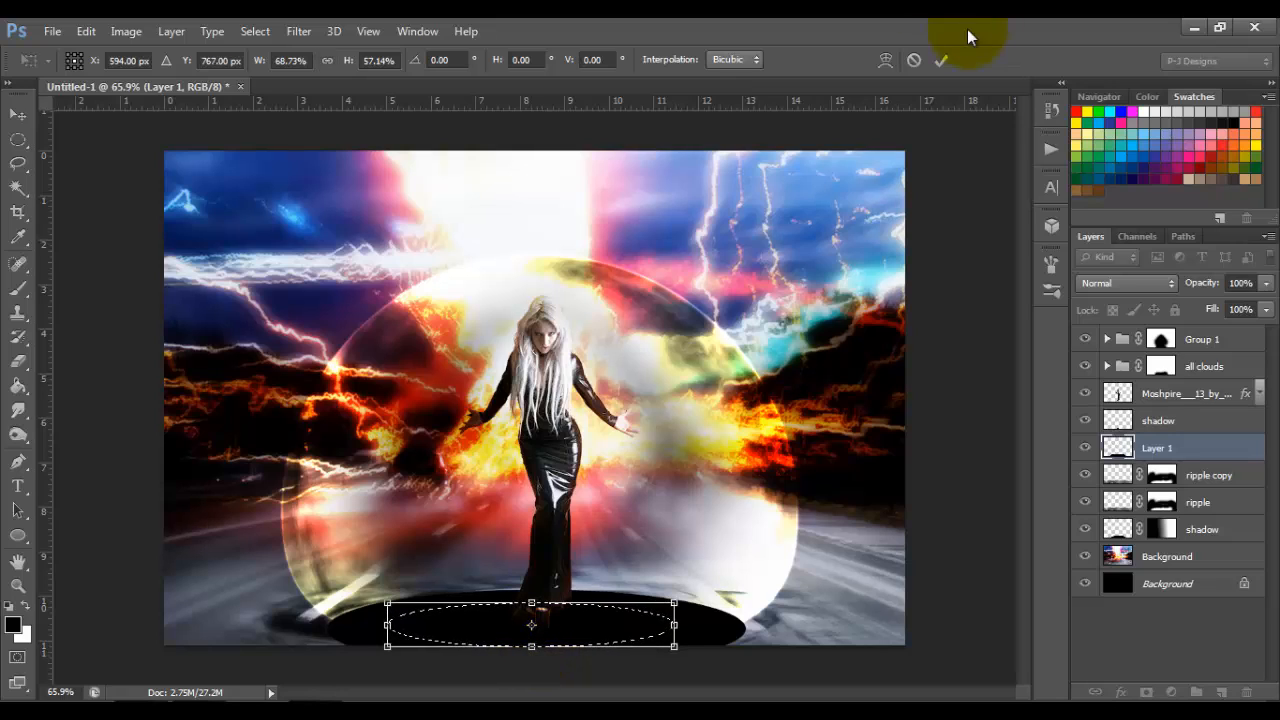
pyautogui.click(939, 63)
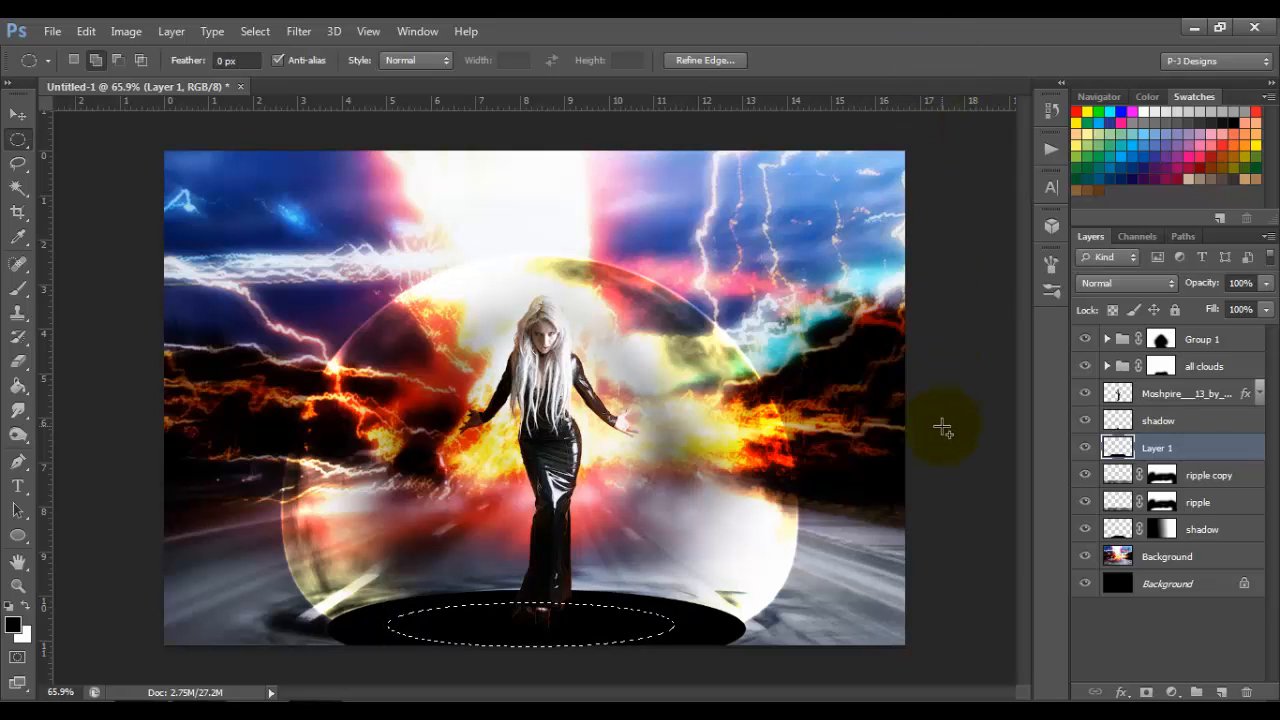
pyautogui.press('Delete')
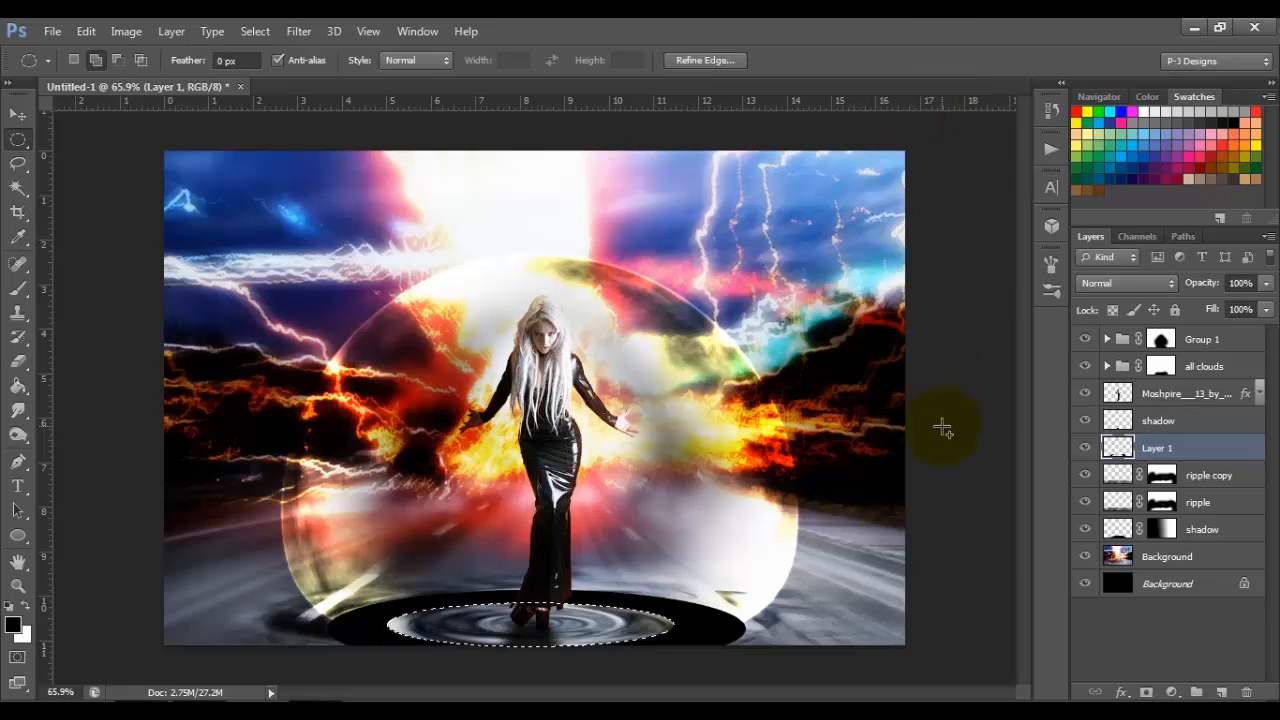
pyautogui.hotkey('ctrl', 'd')
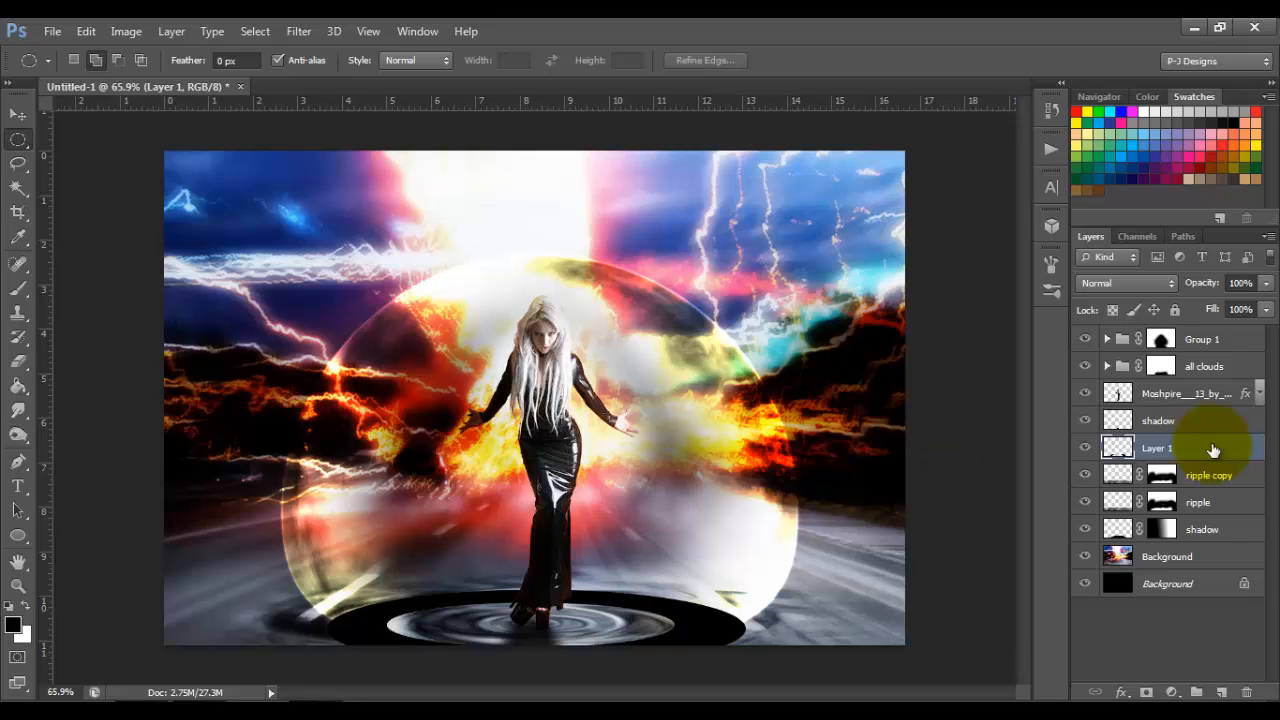
# Step: Load the black ring as a selection, copy that area of the coloured Background to a new layer, and hide the black ring layer
pyautogui.keyDown('ctrl'); pyautogui.click(1120, 452); pyautogui.keyUp('ctrl')
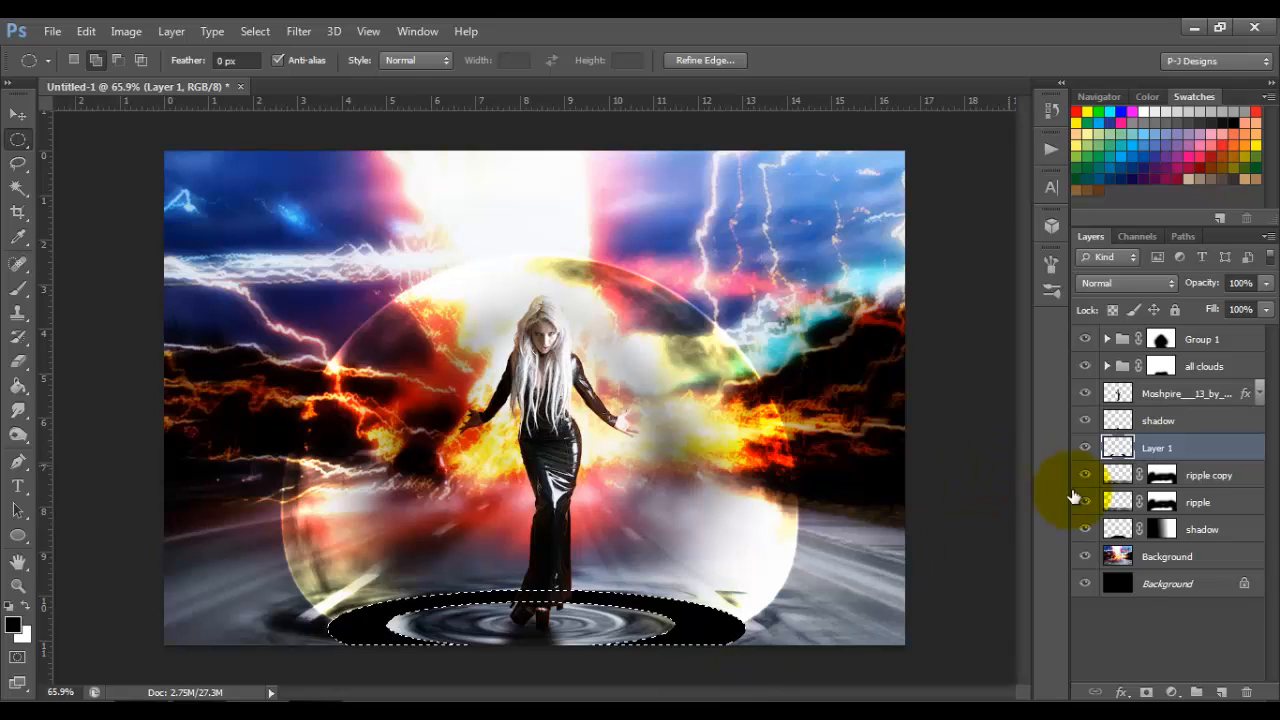
pyautogui.click(1163, 560)
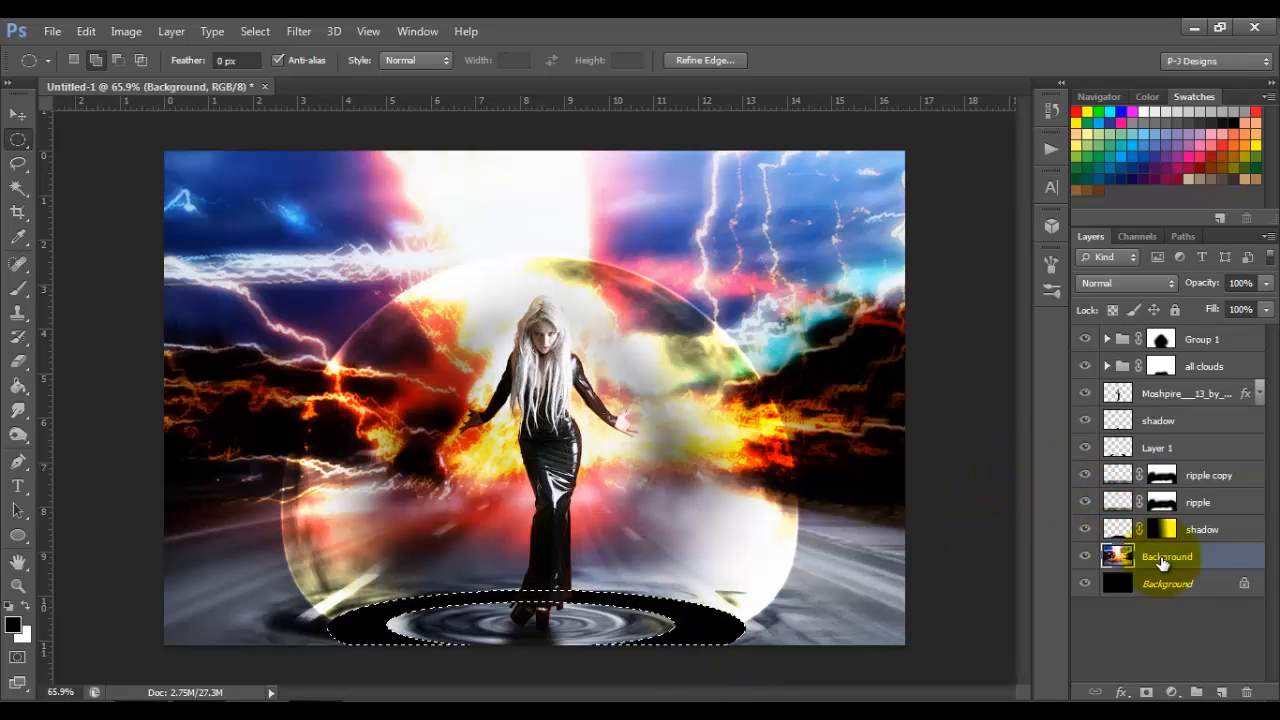
pyautogui.hotkey('ctrl', 'j')
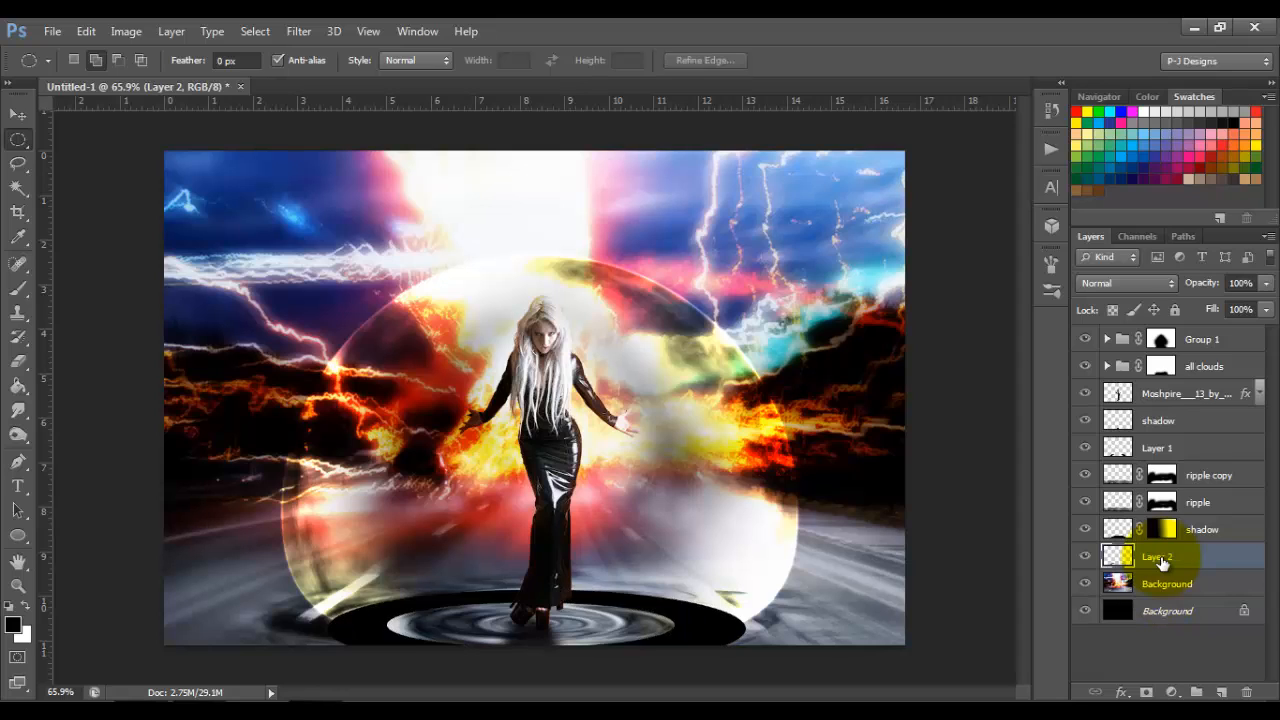
pyautogui.click(1086, 448)
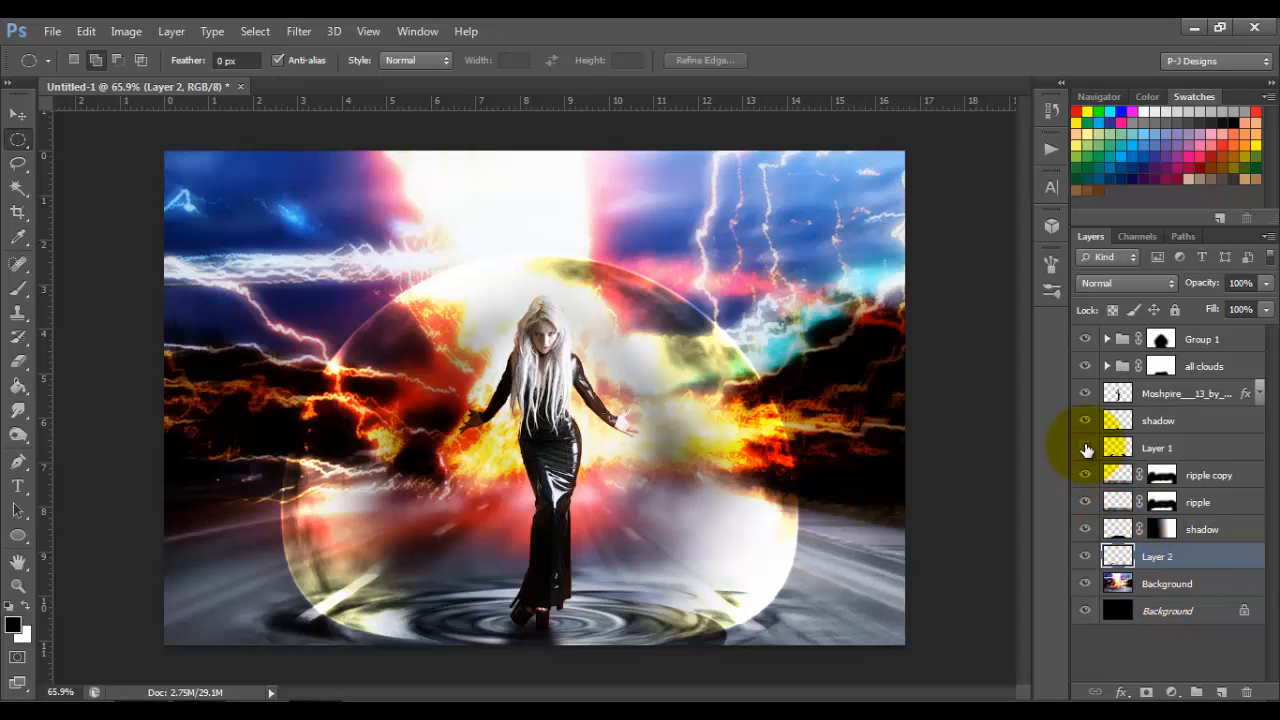
# Step: Apply Bevel & Emboss to the ring layer copied from the background, with Depth 776% and Soften 12 px
pyautogui.doubleClick(1235, 561)
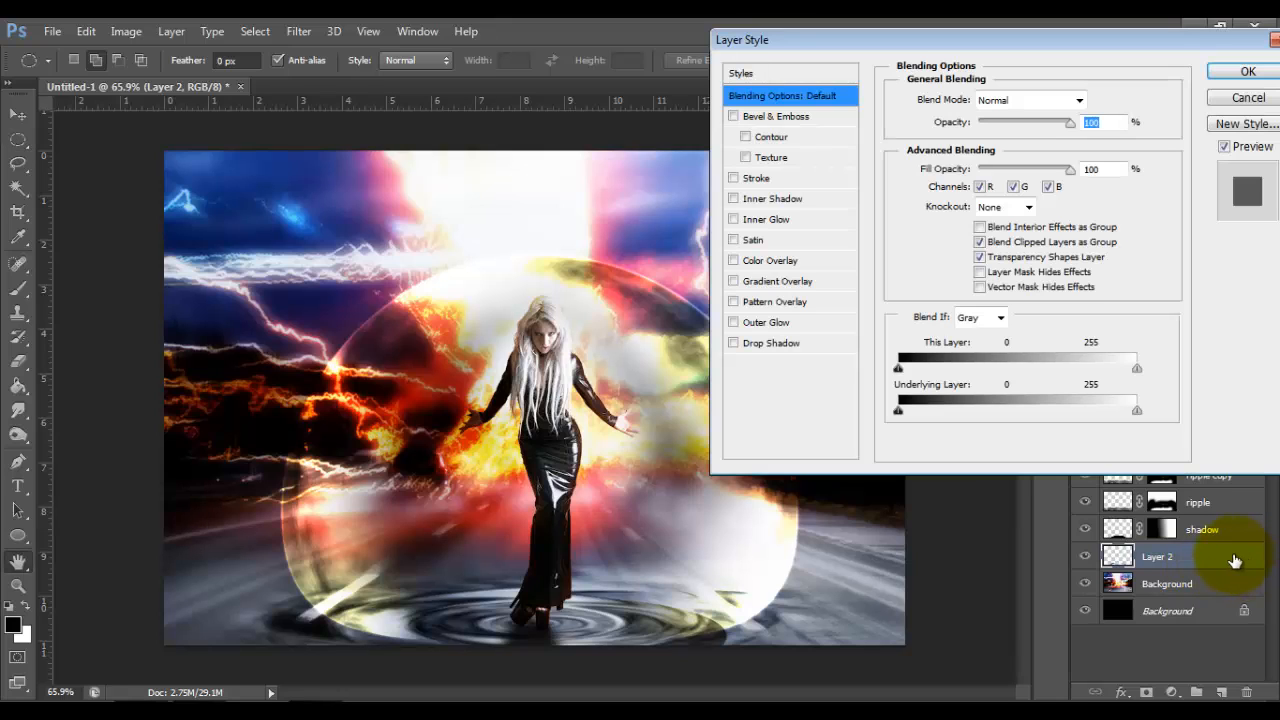
pyautogui.click(775, 116)
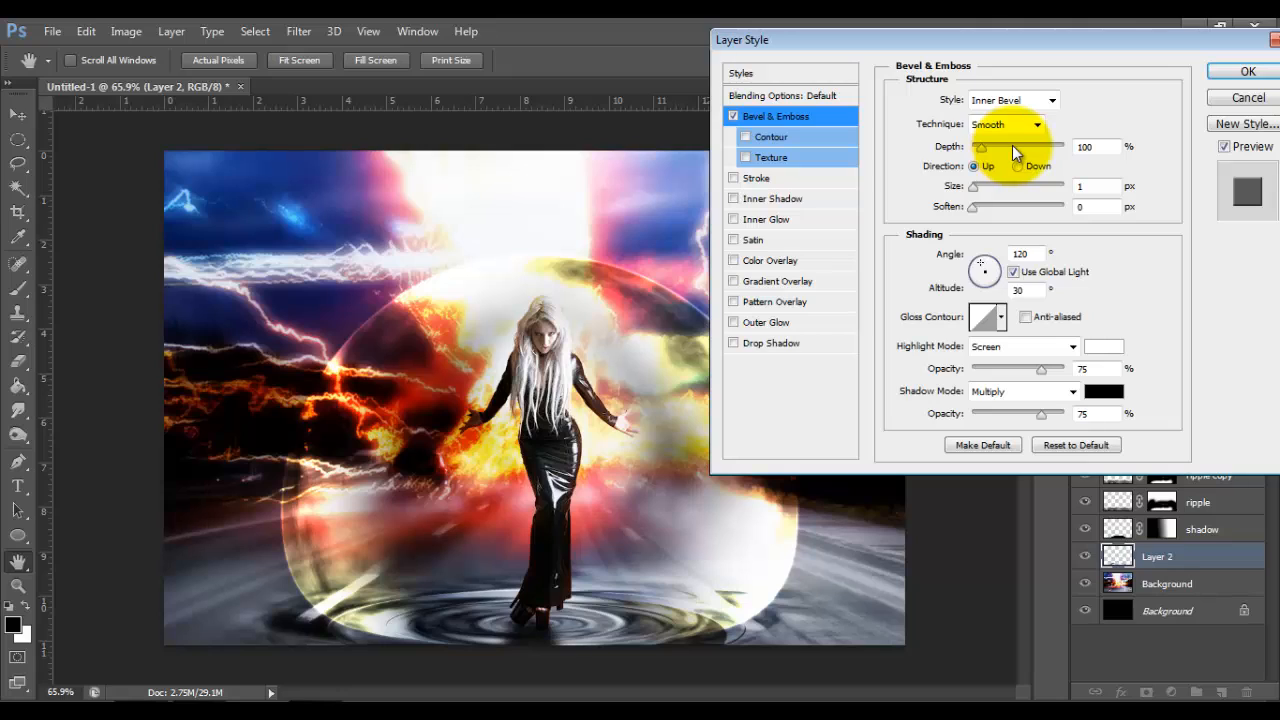
pyautogui.doubleClick(1086, 147)
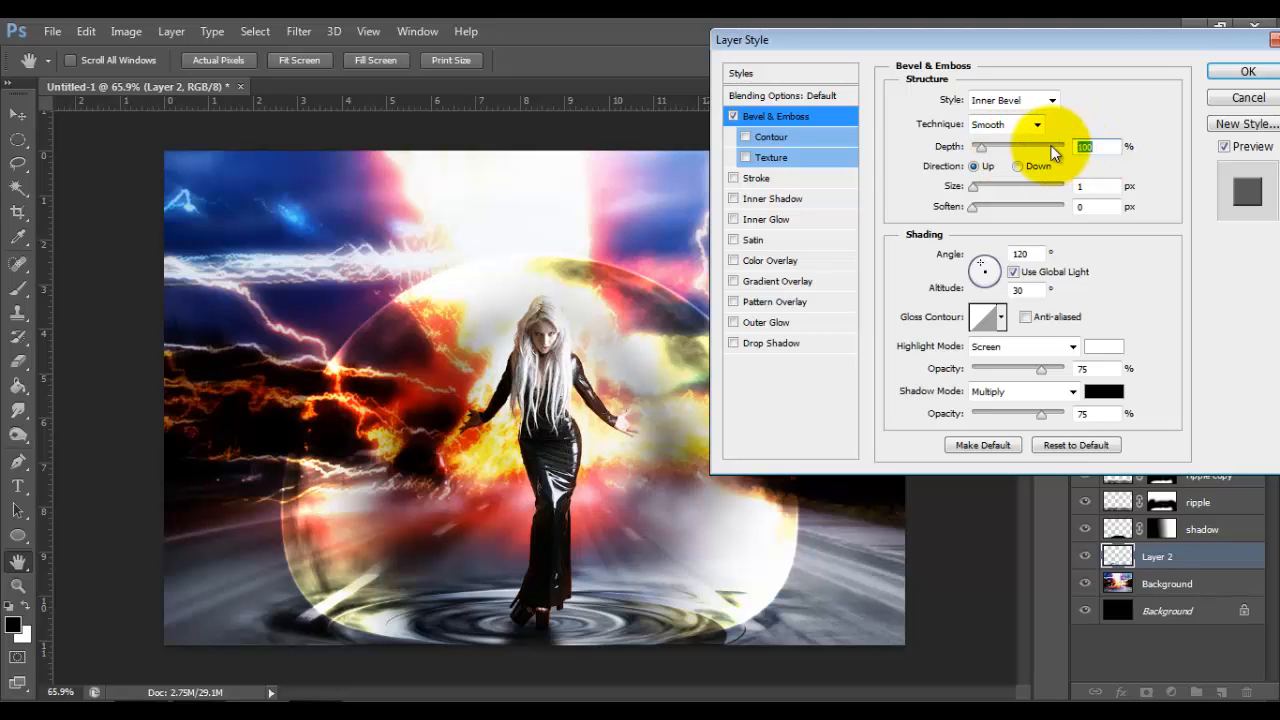
pyautogui.write('776')
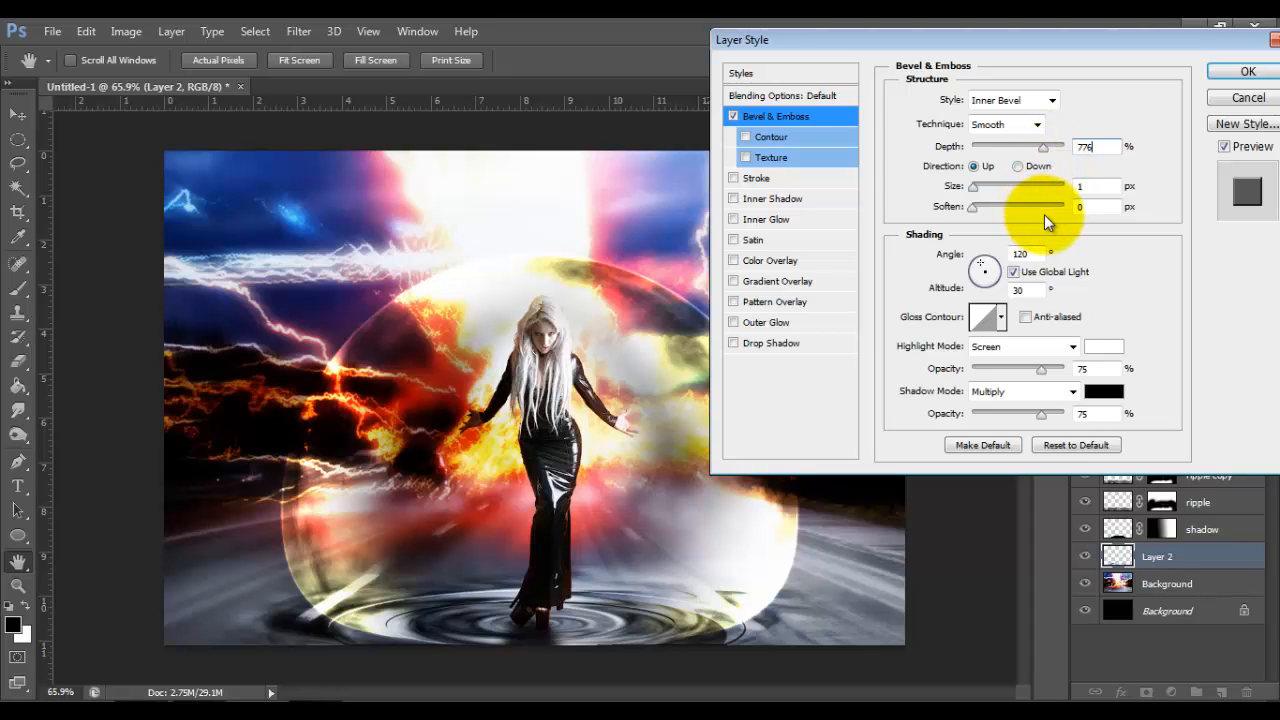
pyautogui.doubleClick(1086, 207)
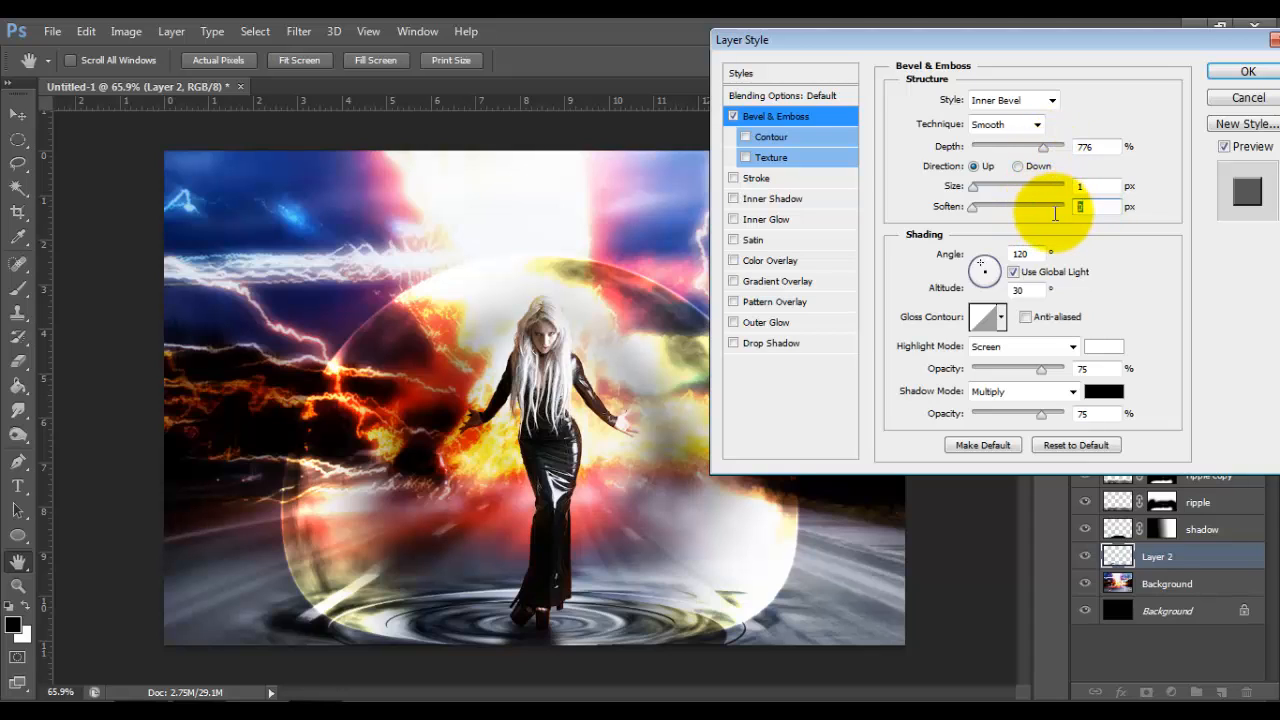
pyautogui.write('12')
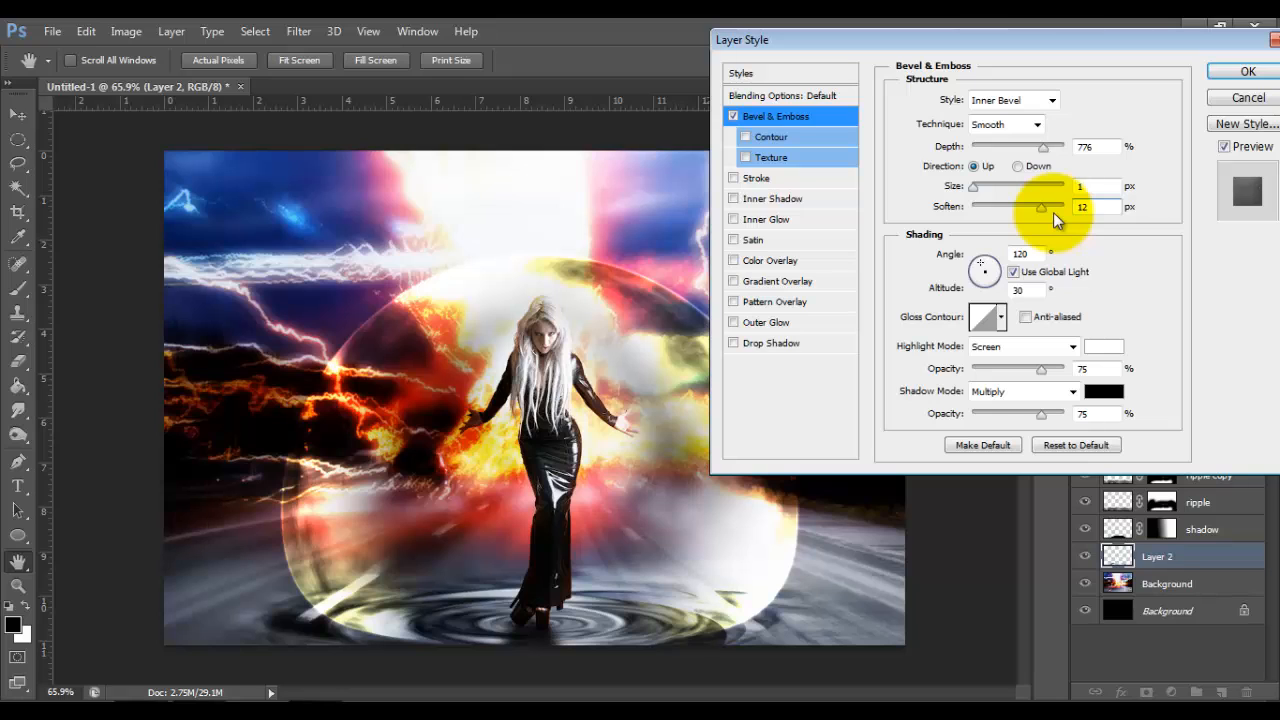
pyautogui.click(1249, 70)
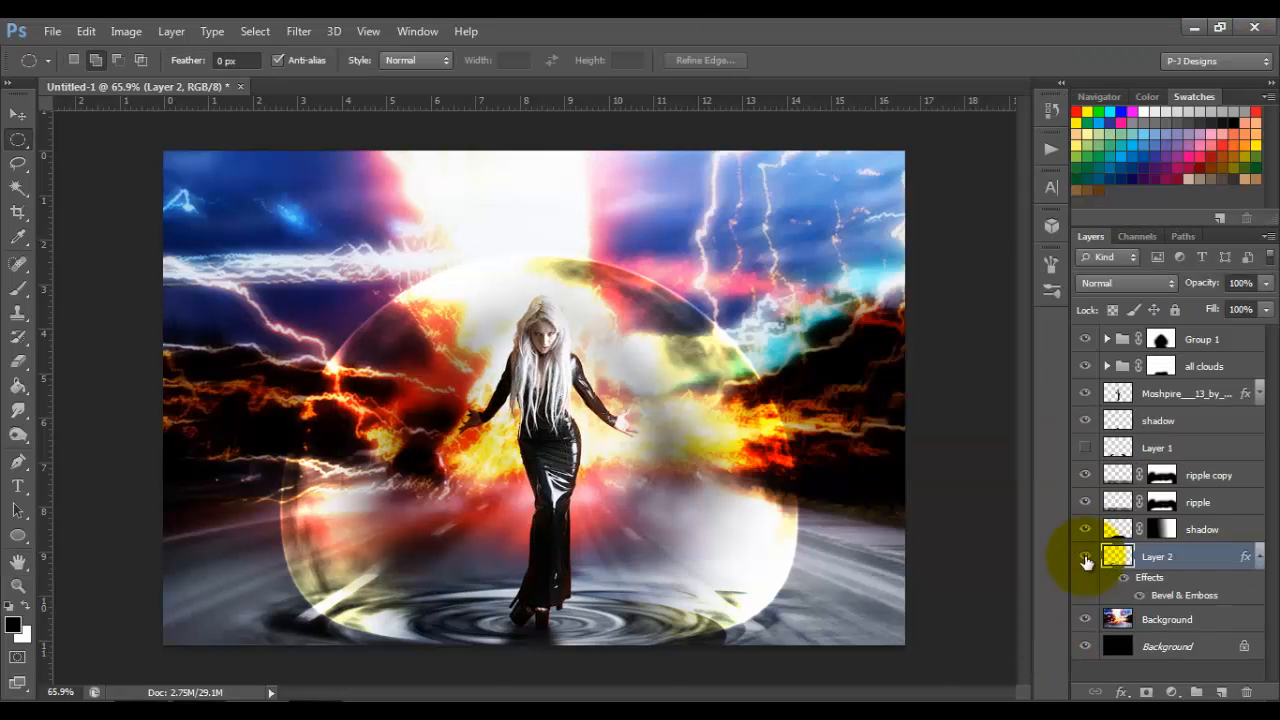
pyautogui.hotkey('ctrl', '0')
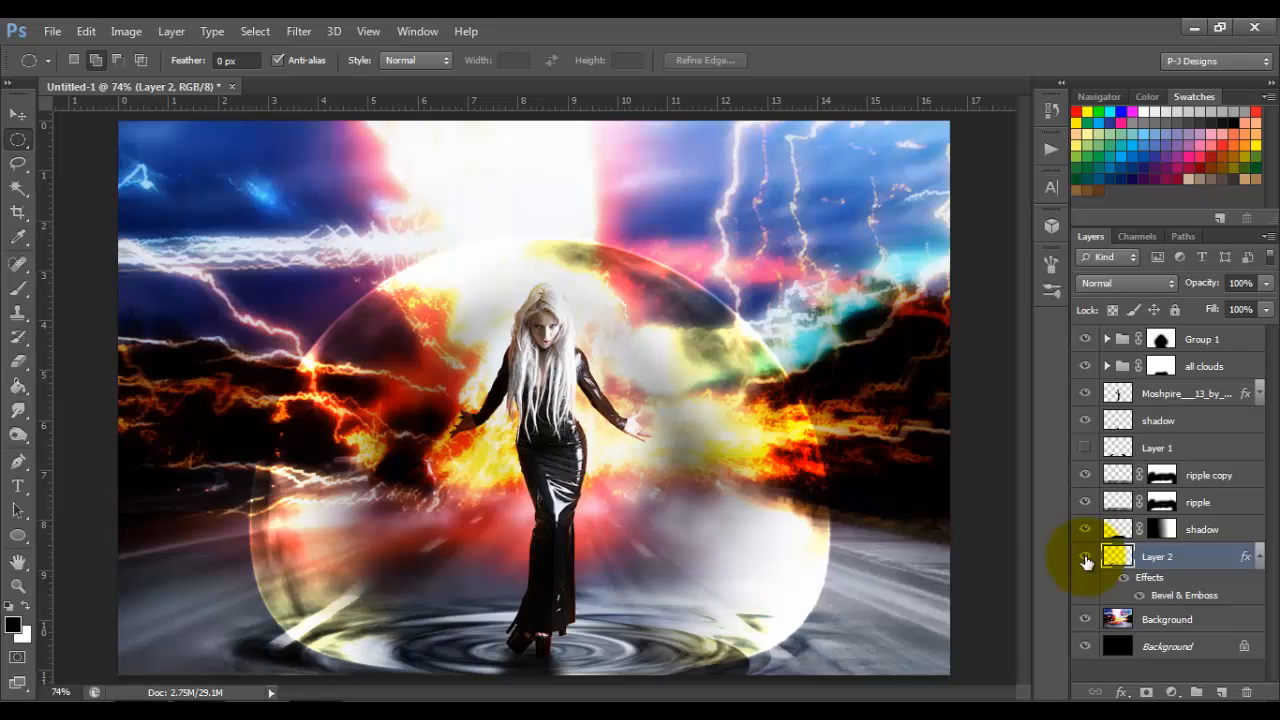